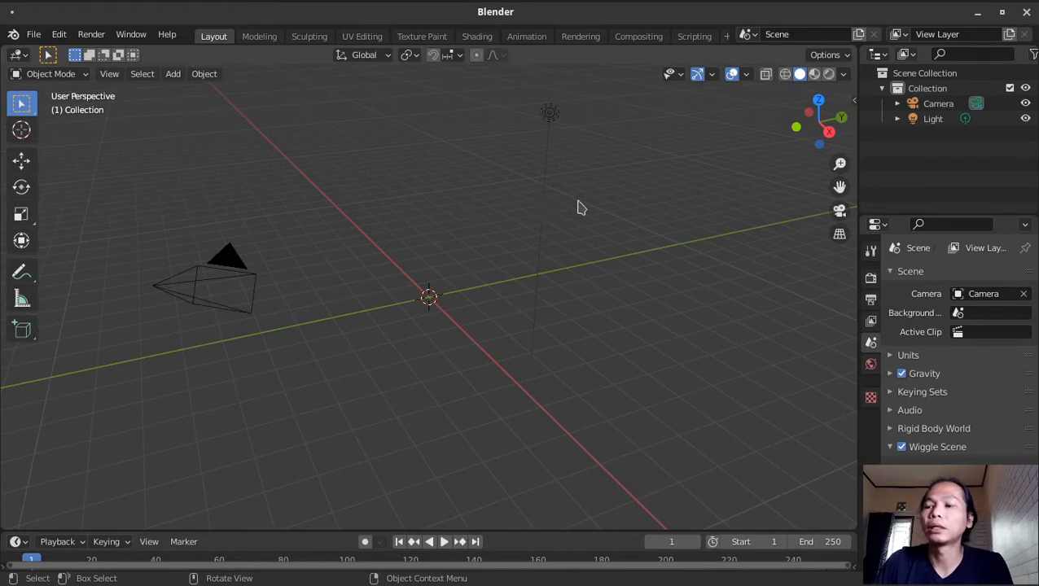
Switch to the top orthographic view and search the preferences' add-ons for "ima" to check Import Images as Planes
{"action": "key", "text": "KP_7"}
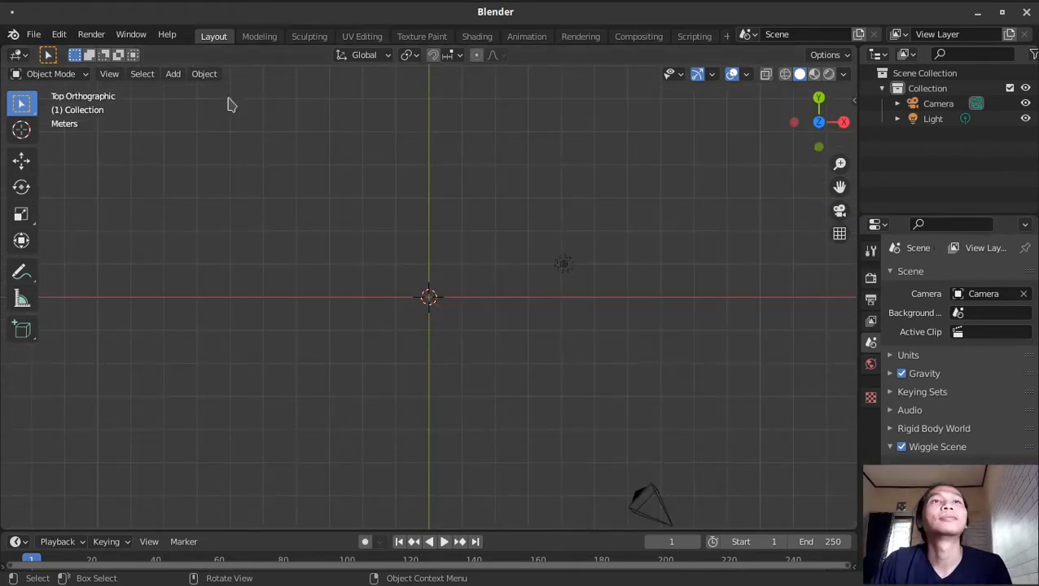
{"action": "left_click", "coordinate": [58, 34]}
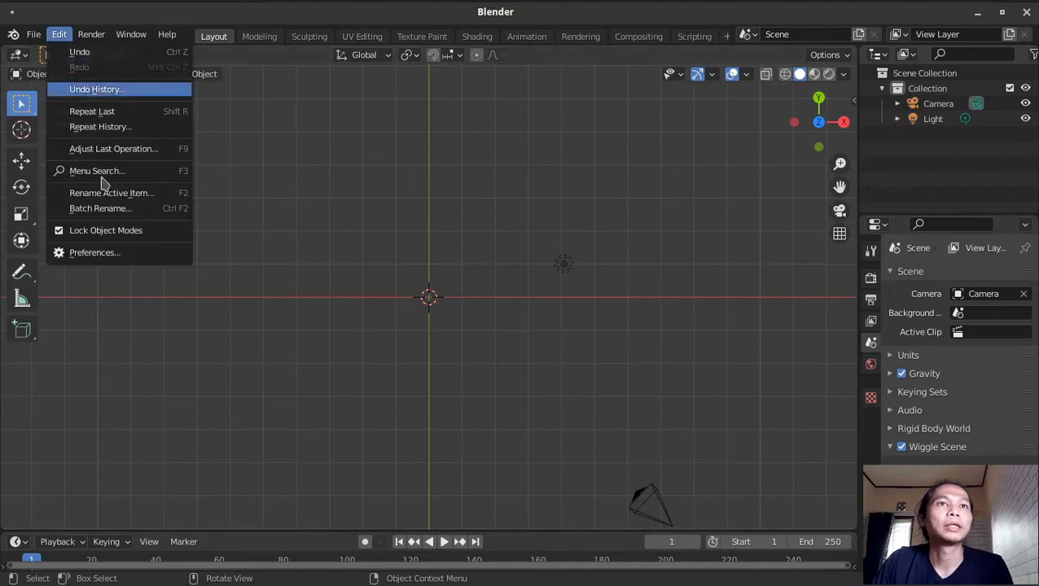
{"action": "left_click", "coordinate": [118, 259]}
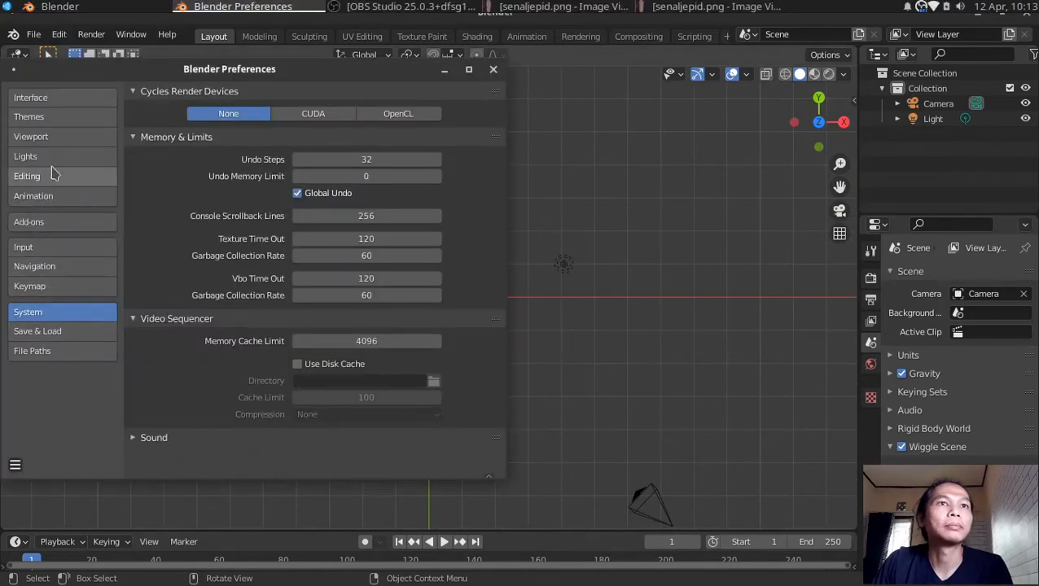
{"action": "left_click", "coordinate": [58, 224]}
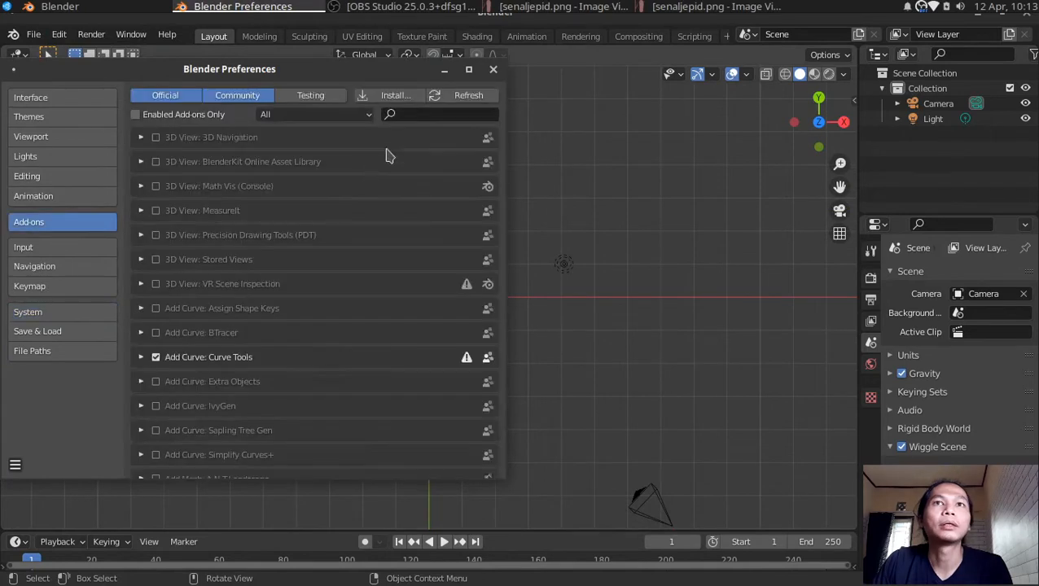
{"action": "left_click", "coordinate": [420, 116]}
{"action": "type", "text": "ima"}
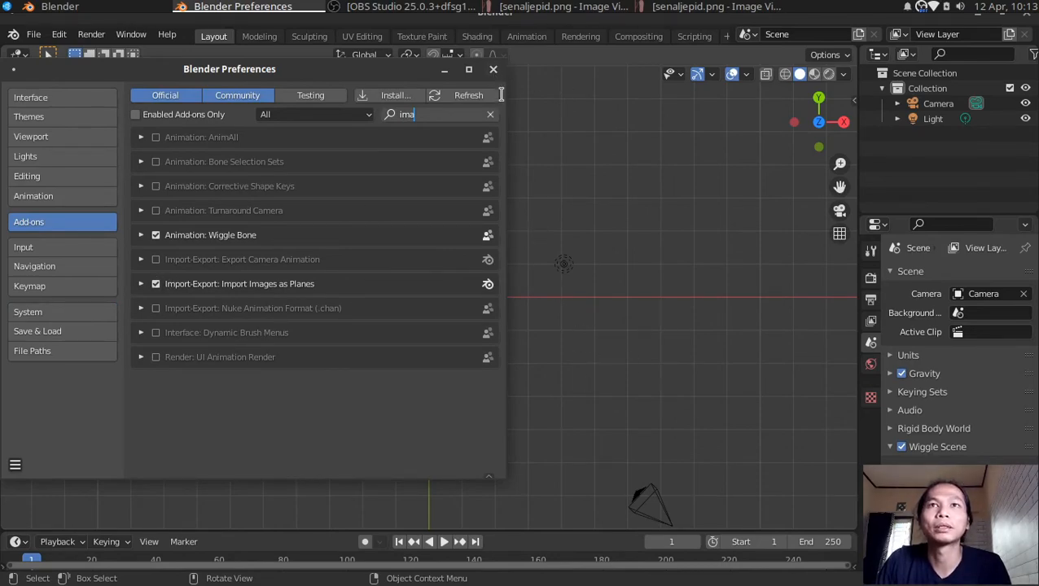
{"action": "left_click", "coordinate": [492, 68]}
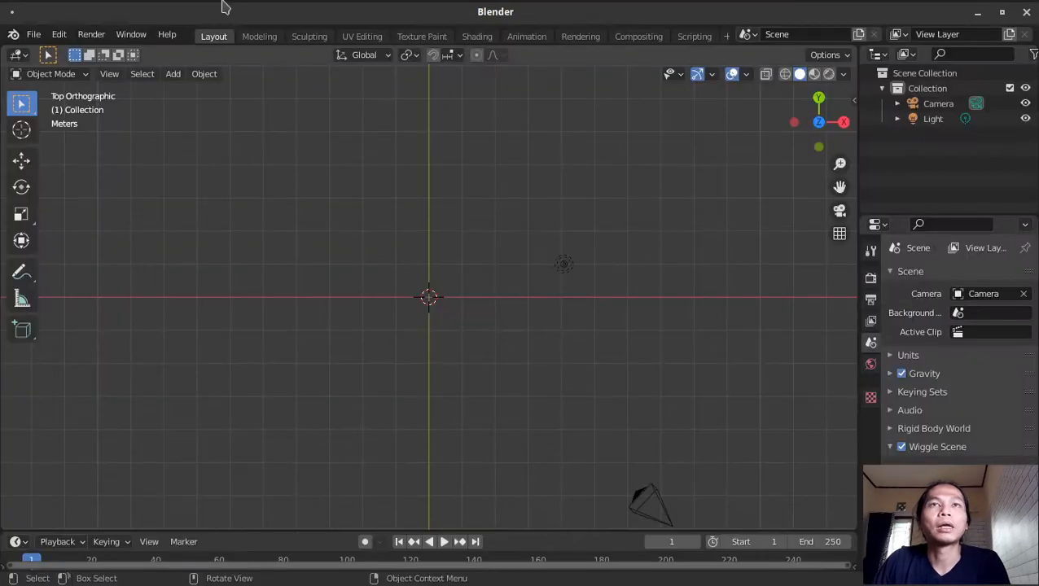
{"action": "left_click", "coordinate": [34, 35]}
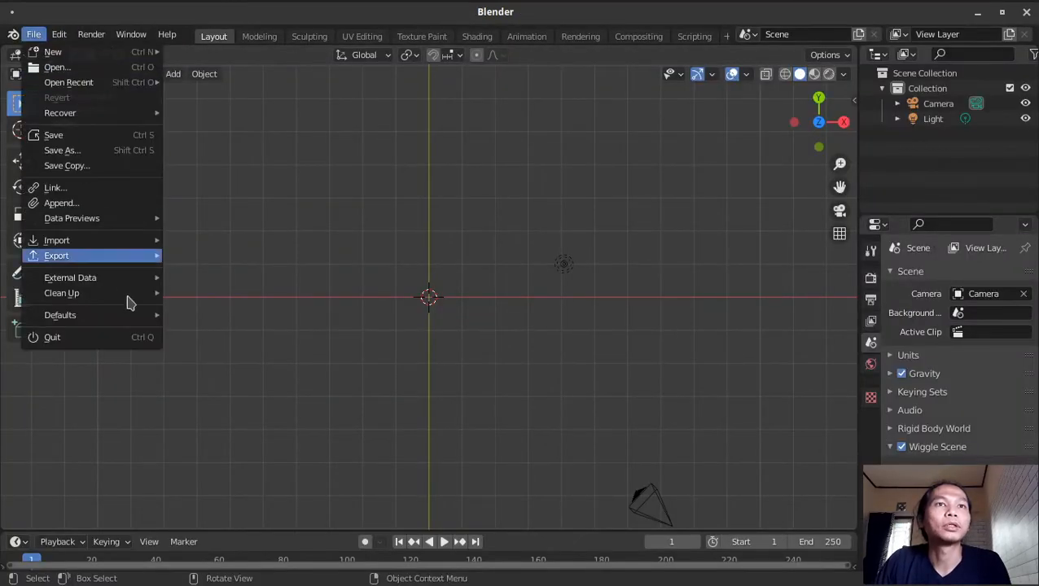
{"action": "mouse_move", "coordinate": [122, 243]}
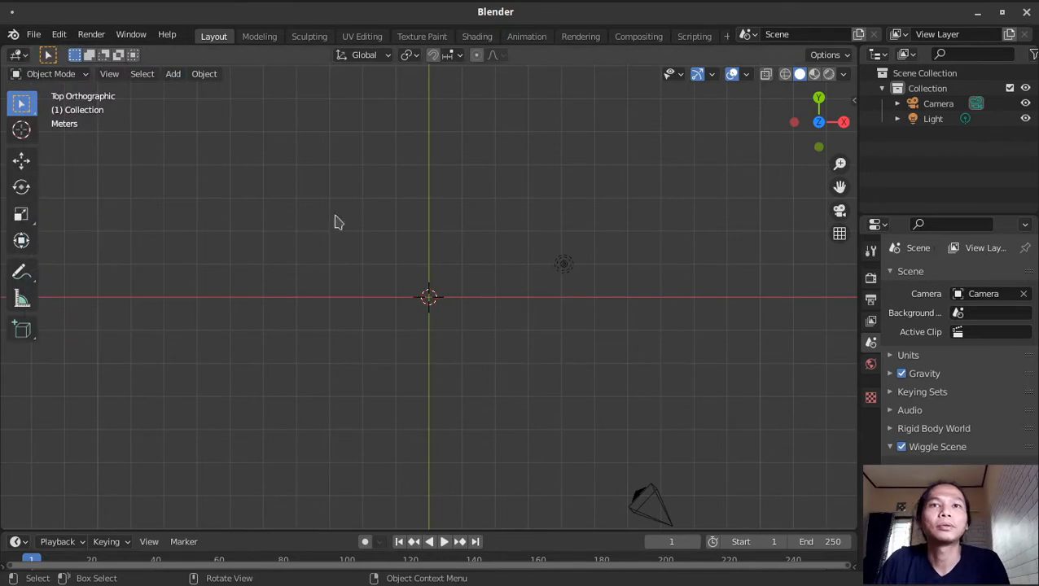
{"action": "left_click", "coordinate": [172, 74]}
{"action": "mouse_move", "coordinate": [279, 259]}
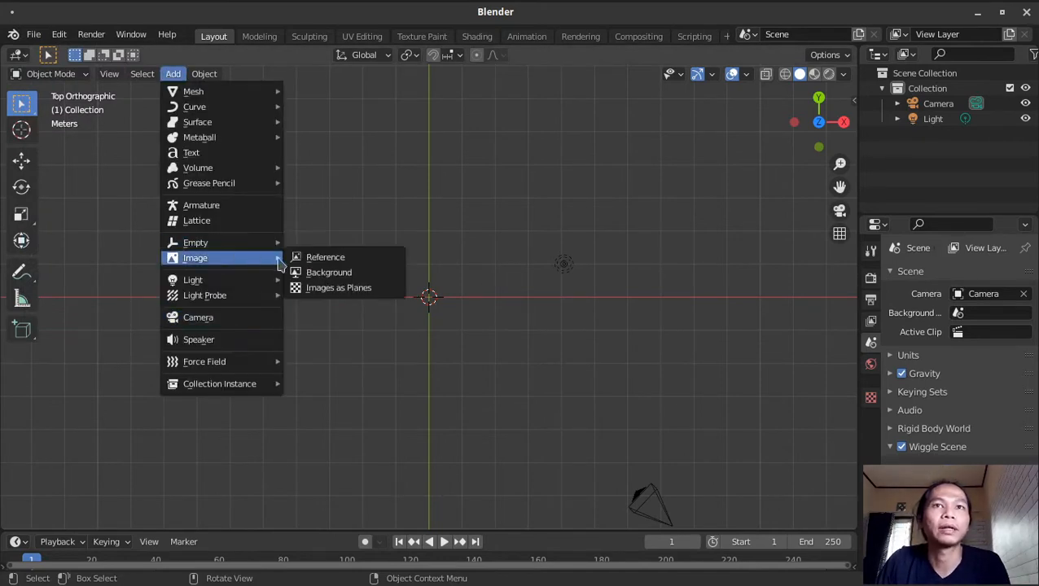
Bring the flip-flop drawing senaljepid.png from the desktop into the 3D viewport as a reference image near the origin
{"action": "left_click", "coordinate": [978, 13]}
{"action": "left_click", "coordinate": [975, 14]}
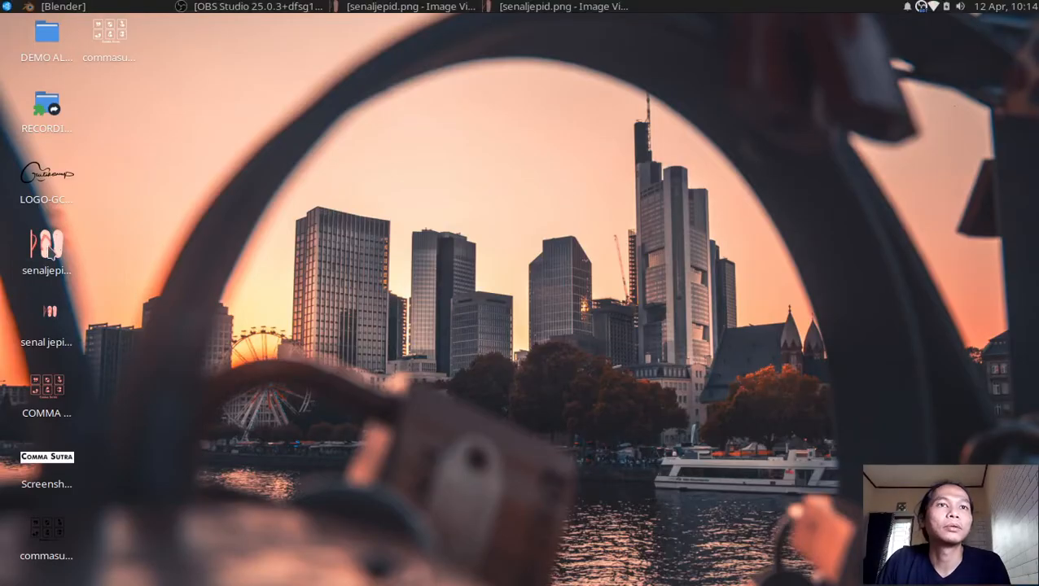
{"action": "left_click", "coordinate": [49, 251]}
{"action": "double_click", "coordinate": [52, 254]}
{"action": "left_click_drag", "start_coordinate": [47, 241], "coordinate": [425, 297]}
{"action": "key", "text": "alt+Tab"}
{"action": "key", "text": "alt+Tab"}
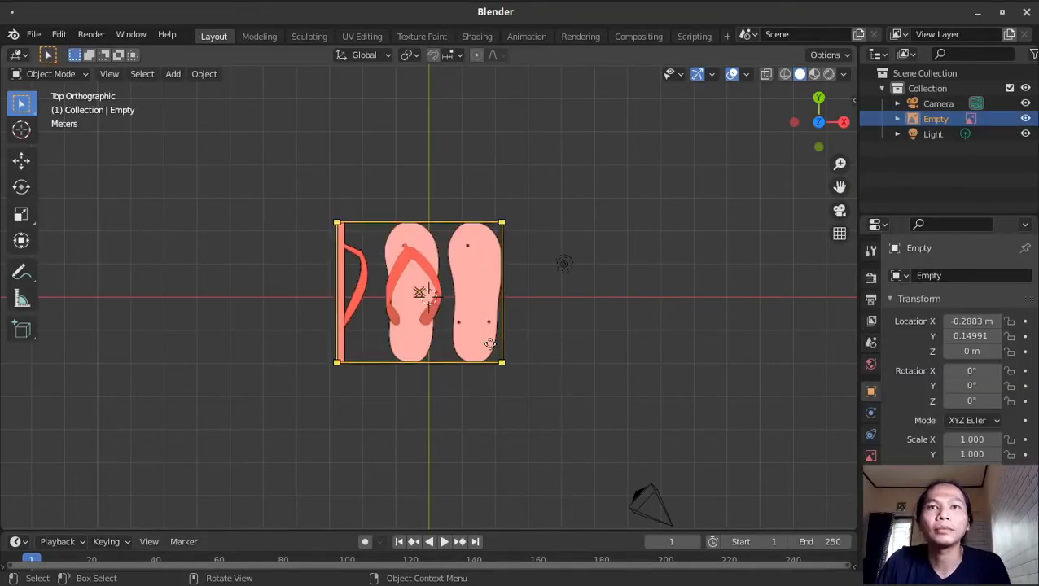
Enlarge the reference image and offset it so the plain sole on its right lies over the origin
{"action": "left_click_drag", "start_coordinate": [502, 363], "coordinate": [588, 436]}
{"action": "left_click_drag", "start_coordinate": [461, 328], "coordinate": [348, 325]}
{"action": "left_click_drag", "start_coordinate": [476, 218], "coordinate": [521, 197]}
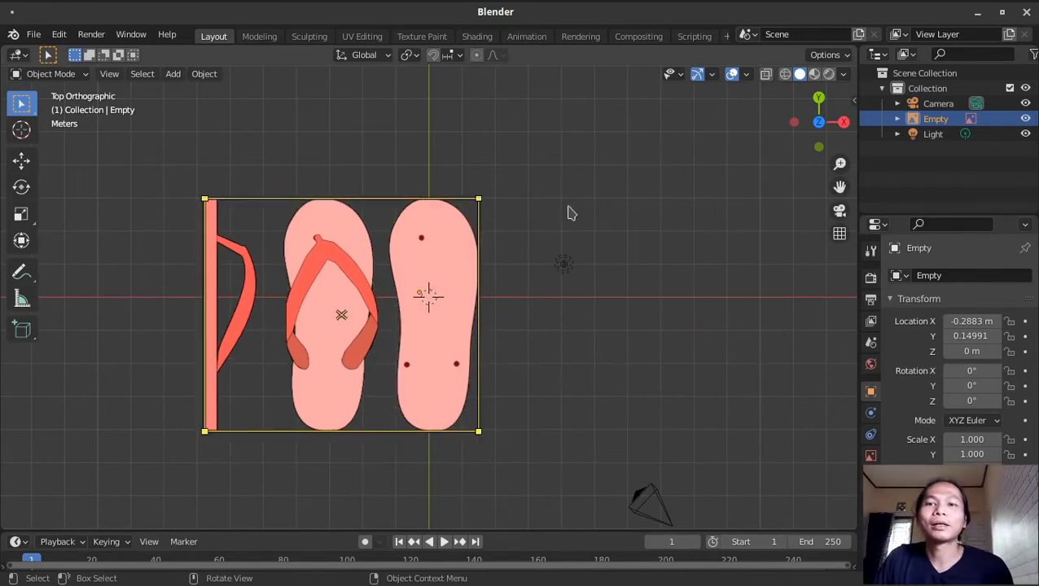
Add a mesh plane at the origin and open it in Edit Mode with see-through wireframe display
{"action": "scroll", "coordinate": [355, 281], "scroll_direction": "up", "scroll_amount": 3}
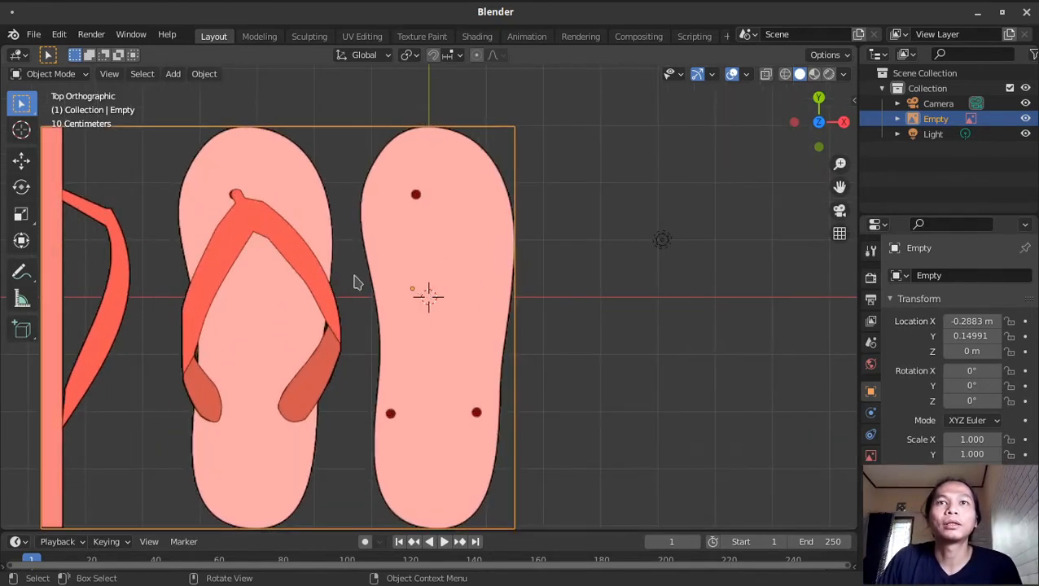
{"action": "left_click", "coordinate": [171, 76]}
{"action": "mouse_move", "coordinate": [190, 94]}
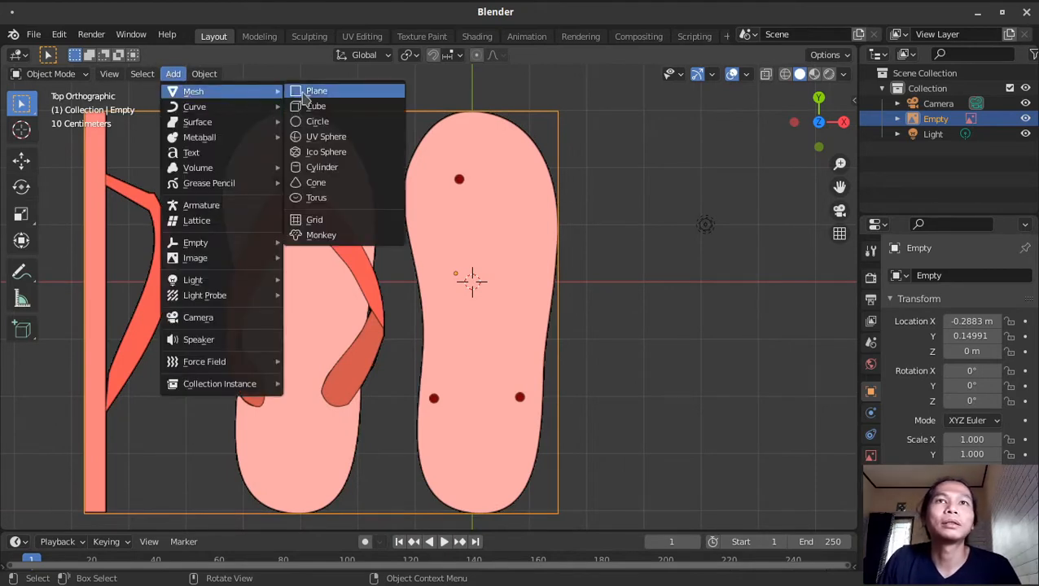
{"action": "left_click", "coordinate": [344, 96]}
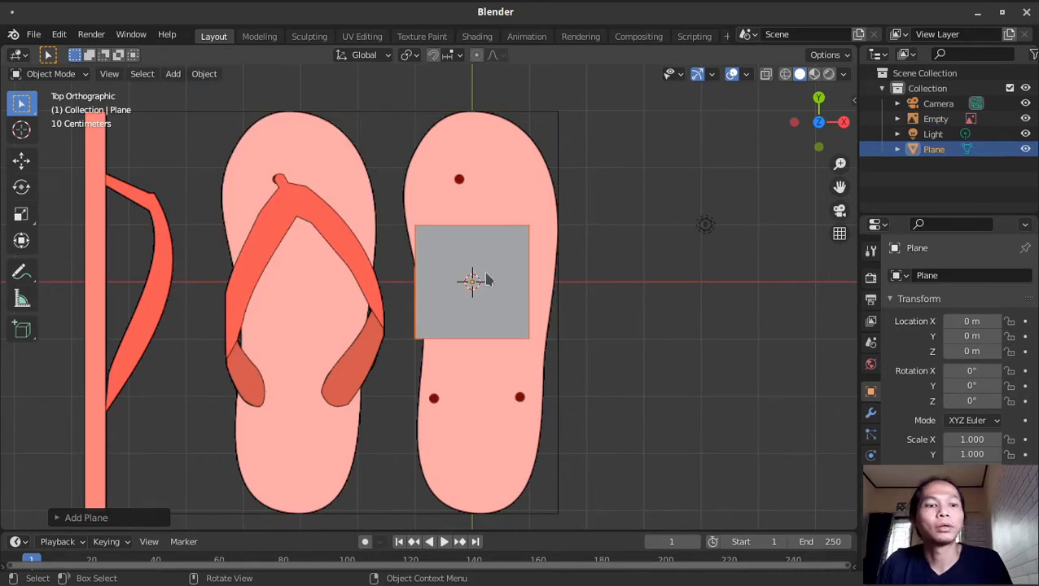
{"action": "key", "text": "Tab"}
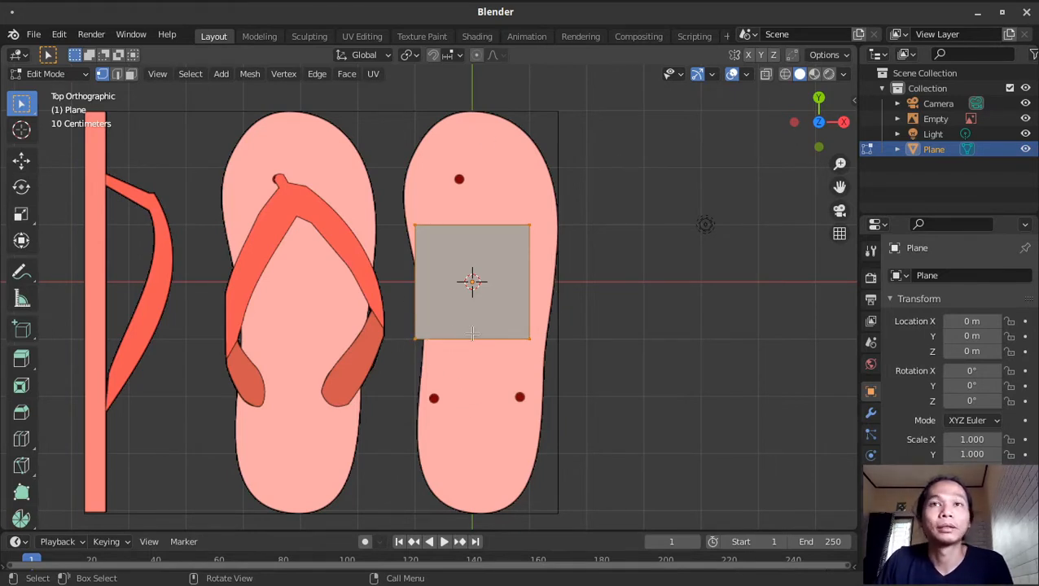
{"action": "key", "text": "alt+z"}
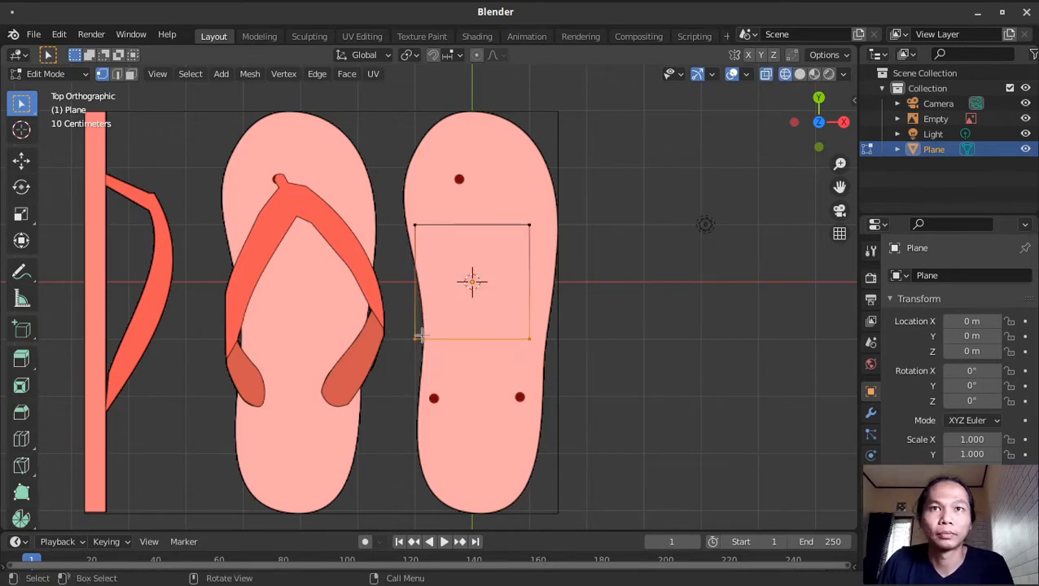
Scale the plane down to the sole's waist and move its lower-right vertex about 0.45 m along X onto the outline
{"action": "key", "text": "s"}
{"action": "left_click", "coordinate": [597, 300]}
{"action": "left_click", "coordinate": [522, 329]}
{"action": "key", "text": "s"}
{"action": "key", "text": "g"}
{"action": "key", "text": "x"}
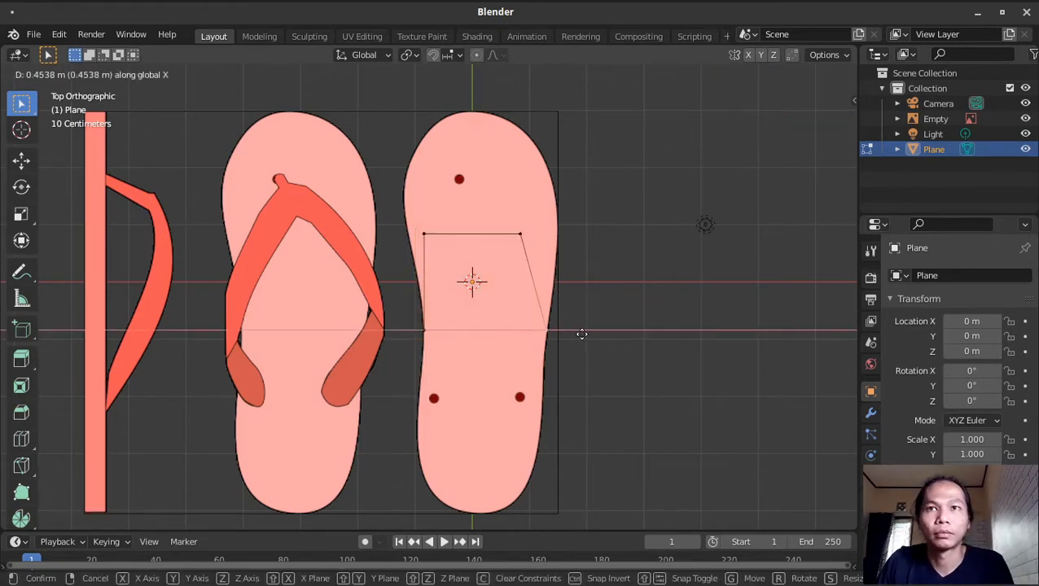
{"action": "left_click", "coordinate": [583, 336]}
Widen the plane's upper edge to the sole outline and move its upper-right vertex along X onto it
{"action": "left_click_drag", "start_coordinate": [413, 221], "coordinate": [547, 244]}
{"action": "key", "text": "s"}
{"action": "left_click", "coordinate": [574, 238]}
{"action": "left_click", "coordinate": [559, 243]}
{"action": "key", "text": "g"}
{"action": "key", "text": "x"}
{"action": "left_click", "coordinate": [578, 274]}
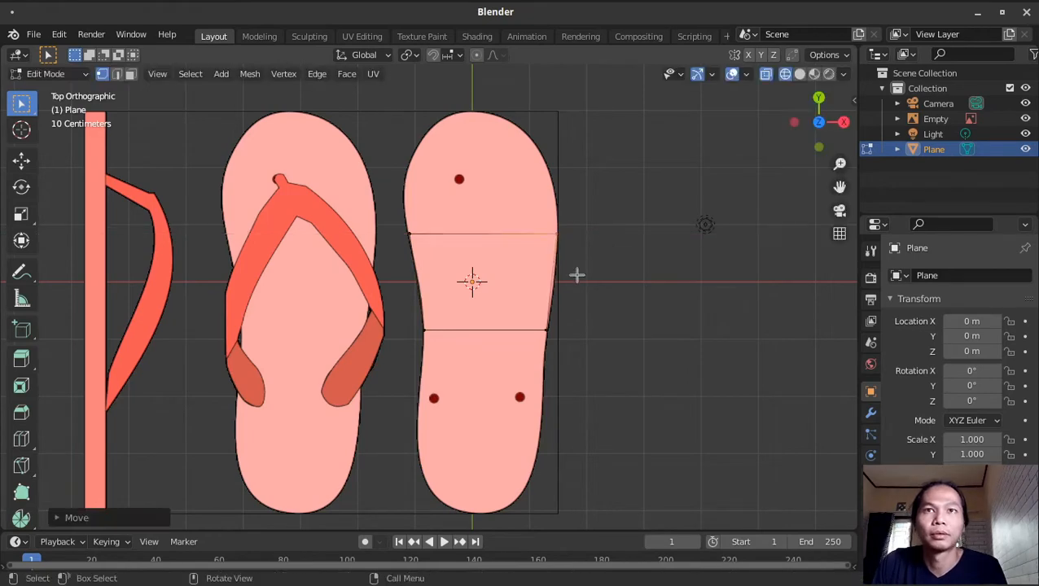
Extrude the plane's lower edge twice toward the heel and move the last lower-right vertex about -0.12 m along X
{"action": "left_click_drag", "start_coordinate": [414, 316], "coordinate": [548, 339]}
{"action": "key", "text": "e"}
{"action": "left_click", "coordinate": [542, 414]}
{"action": "key", "text": "e"}
{"action": "left_click", "coordinate": [541, 459]}
{"action": "left_click", "coordinate": [542, 455]}
{"action": "key", "text": "g"}
{"action": "key", "text": "x"}
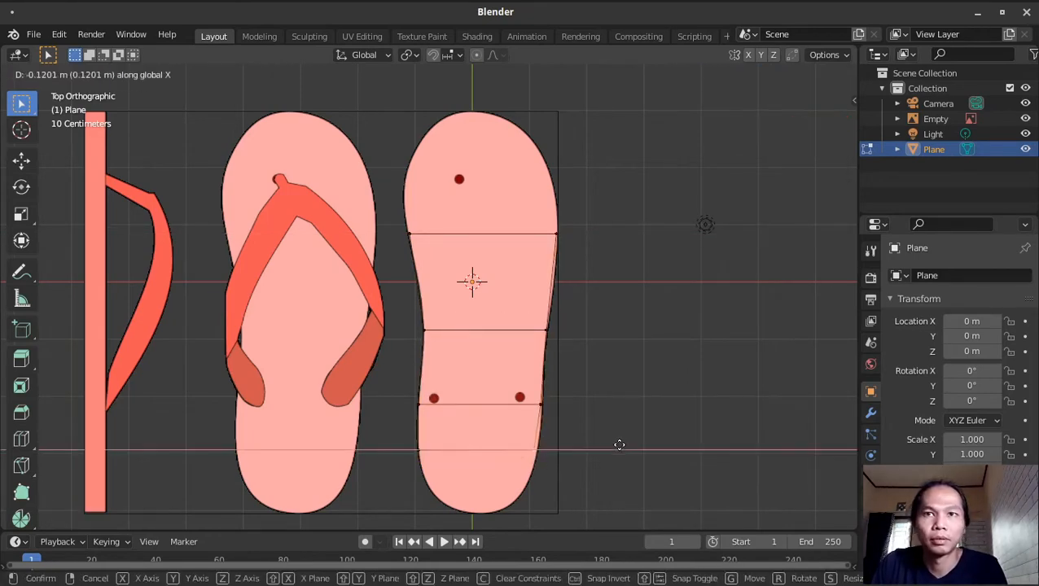
{"action": "left_click", "coordinate": [622, 444]}
Extrude the lowest edge to the heel tip, scale it narrower and move its right vertex along X onto the outline
{"action": "left_click", "coordinate": [529, 452], "text": "alt"}
{"action": "key", "text": "e"}
{"action": "left_click", "coordinate": [573, 507]}
{"action": "key", "text": "s"}
{"action": "left_click", "coordinate": [529, 501]}
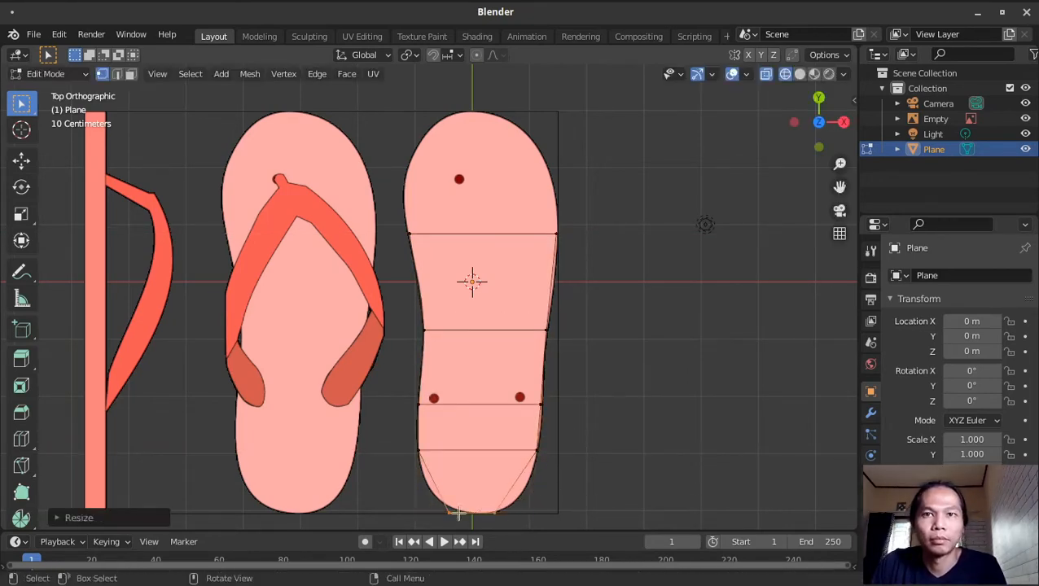
{"action": "left_click", "coordinate": [490, 511]}
{"action": "key", "text": "g"}
{"action": "key", "text": "x"}
{"action": "left_click", "coordinate": [604, 482]}
Extrude the upper edge in sections up to the toe tip, scaling each new edge to the sole's width
{"action": "left_click", "coordinate": [544, 235], "text": "alt"}
{"action": "key", "text": "e"}
{"action": "left_click", "coordinate": [586, 190]}
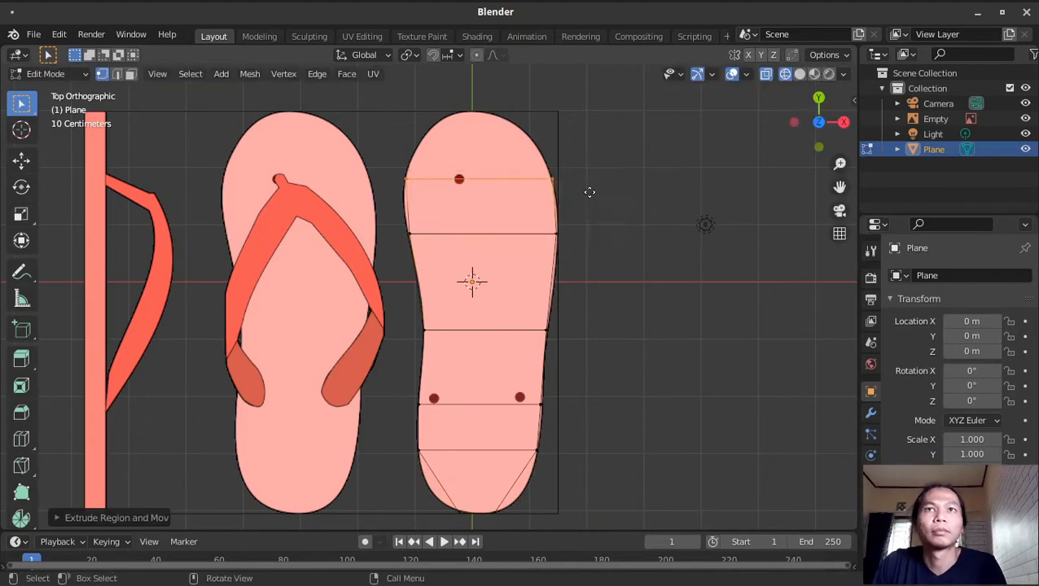
{"action": "key", "text": "s"}
{"action": "left_click", "coordinate": [567, 142]}
{"action": "key", "text": "e"}
{"action": "left_click", "coordinate": [559, 139]}
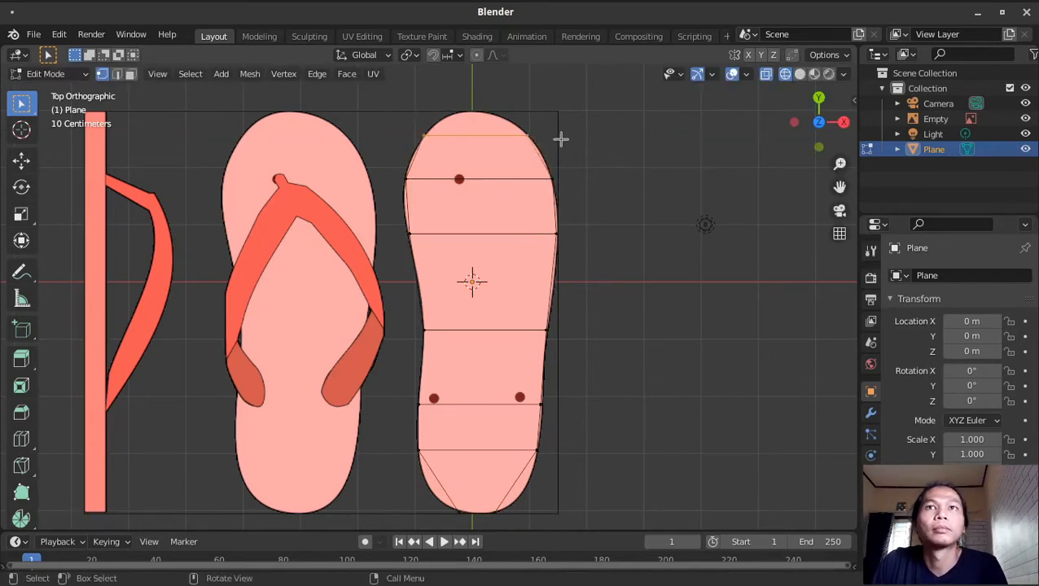
{"action": "key", "text": "s"}
{"action": "left_click", "coordinate": [527, 131]}
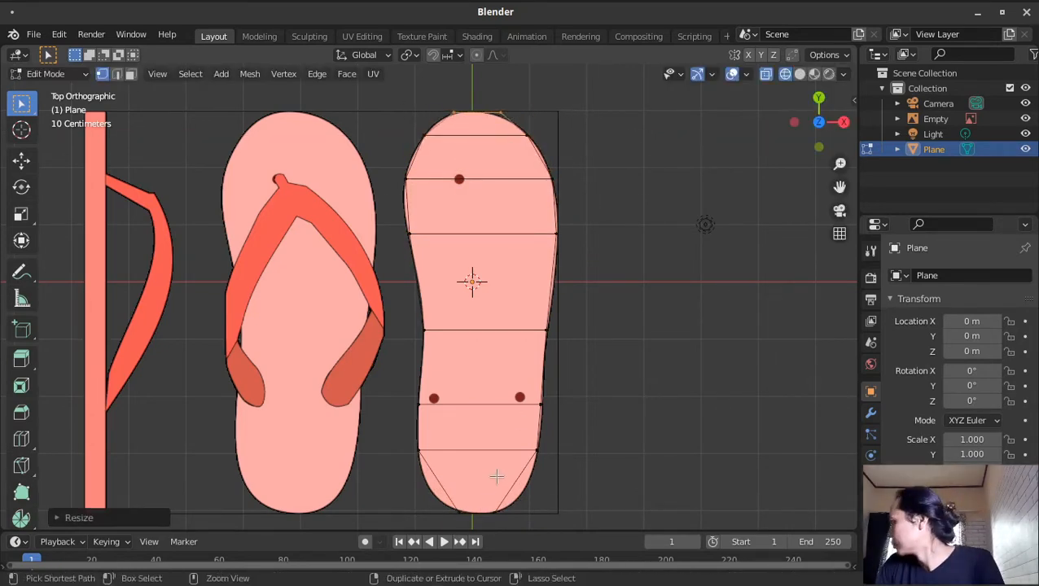
Add a crosswise loop cut in the middle of the heel-tip section and scale it out to the outline
{"action": "key", "text": "ctrl+r"}
{"action": "left_click", "coordinate": [497, 477]}
{"action": "right_click", "coordinate": [496, 477]}
{"action": "key", "text": "s"}
{"action": "left_click", "coordinate": [645, 472]}
Add a crosswise loop cut just below the front strap hole and fit it to the outline by scaling and an X move
{"action": "key", "text": "ctrl+r"}
{"action": "left_click", "coordinate": [529, 212]}
{"action": "right_click", "coordinate": [530, 212]}
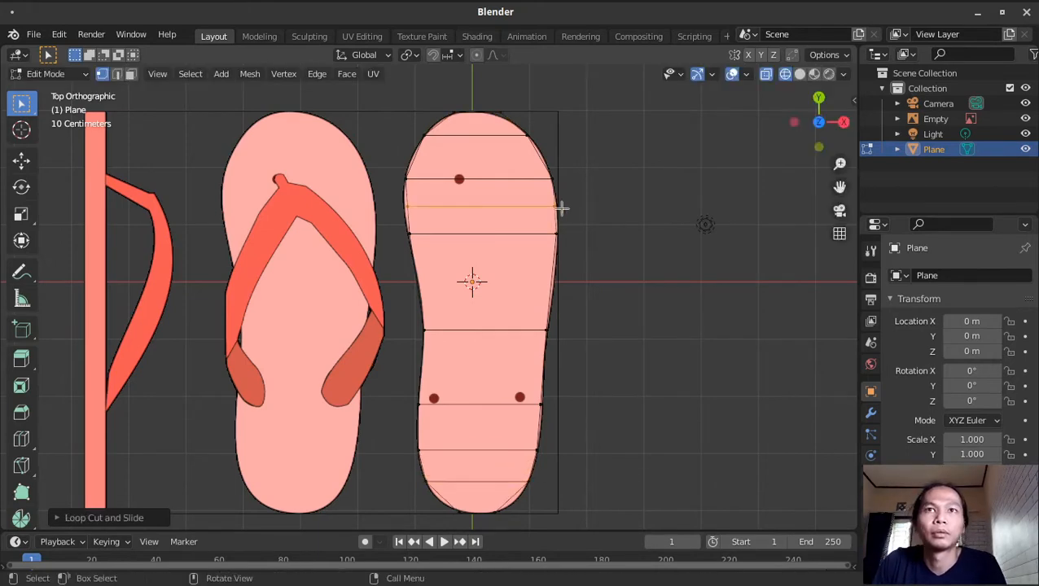
{"action": "key", "text": "s"}
{"action": "left_click", "coordinate": [564, 209]}
{"action": "left_click", "coordinate": [411, 208]}
{"action": "key", "text": "g"}
{"action": "key", "text": "x"}
{"action": "left_click", "coordinate": [609, 204]}
Add a crosswise loop cut just above the front strap hole and scale it out to the sole outline
{"action": "key", "text": "ctrl+r"}
{"action": "left_click", "coordinate": [520, 156]}
{"action": "right_click", "coordinate": [520, 156]}
{"action": "key", "text": "s"}
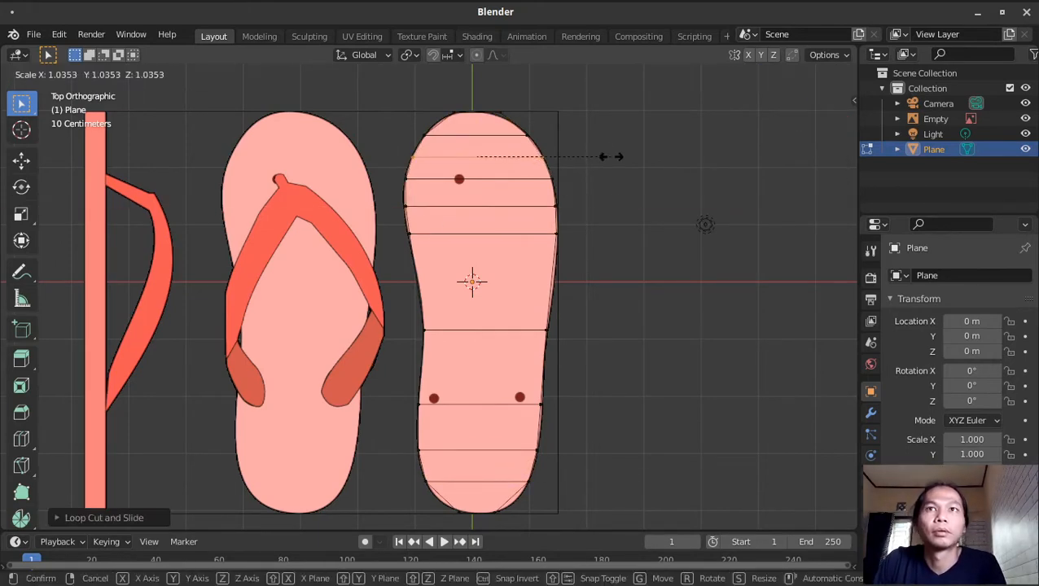
{"action": "left_click", "coordinate": [610, 155]}
Add crosswise loop cuts through the sole's waist section and the section directly below it
{"action": "key", "text": "ctrl+r"}
{"action": "left_click", "coordinate": [538, 281]}
{"action": "left_click", "coordinate": [608, 277]}
{"action": "key", "text": "ctrl+r"}
{"action": "left_click", "coordinate": [540, 363]}
{"action": "right_click", "coordinate": [540, 362]}
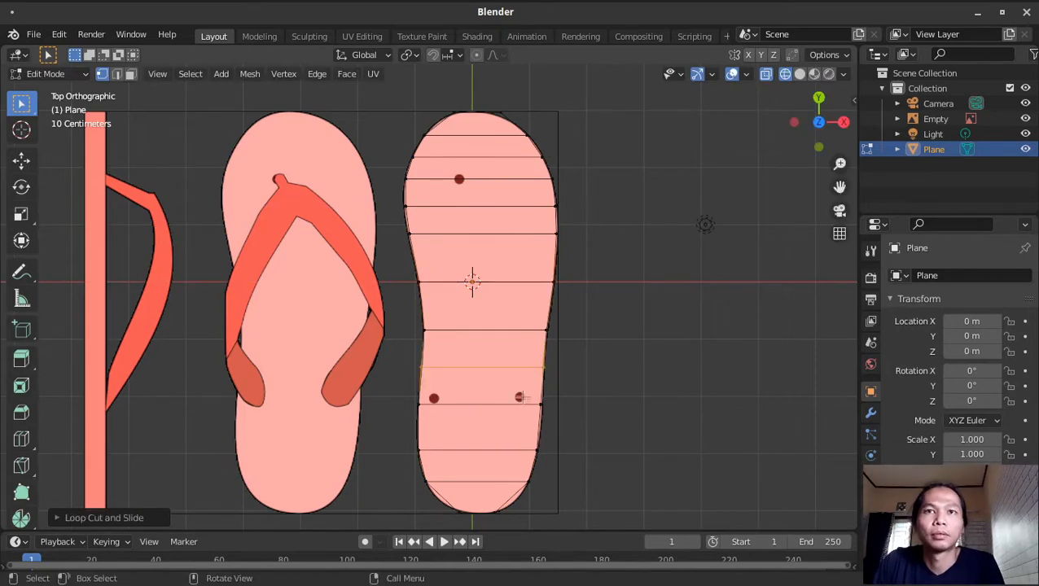
Slide the crosswise edge loop near the two rear strap holes up so it passes through their centres
{"action": "left_click", "coordinate": [522, 401]}
{"action": "left_click", "coordinate": [525, 404], "text": "alt"}
{"action": "key", "text": "g"}
{"action": "key", "text": "g"}
{"action": "left_click", "coordinate": [544, 390]}
Add a crosswise loop cut below the rear strap holes and move its right vertex along X onto the outline
{"action": "key", "text": "ctrl+r"}
{"action": "left_click", "coordinate": [544, 422]}
{"action": "right_click", "coordinate": [544, 423]}
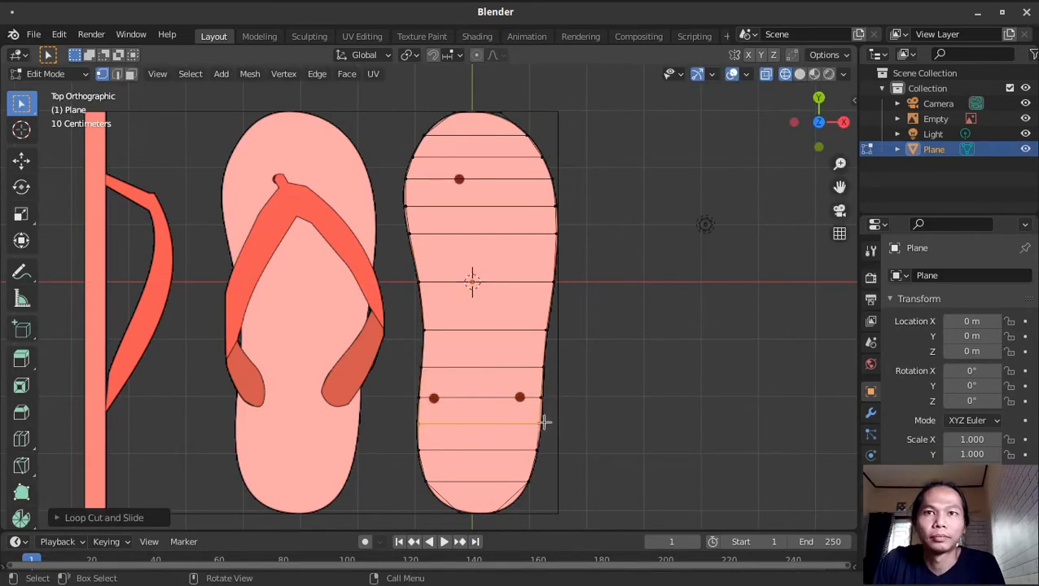
{"action": "left_click", "coordinate": [543, 424]}
{"action": "key", "text": "g"}
{"action": "key", "text": "x"}
{"action": "left_click", "coordinate": [570, 420]}
Add a crosswise loop cut close to the heel tip and scale it out to the rounded outline
{"action": "key", "text": "ctrl+r"}
{"action": "left_click", "coordinate": [511, 496]}
{"action": "right_click", "coordinate": [511, 496]}
{"action": "key", "text": "s"}
{"action": "left_click", "coordinate": [588, 489]}
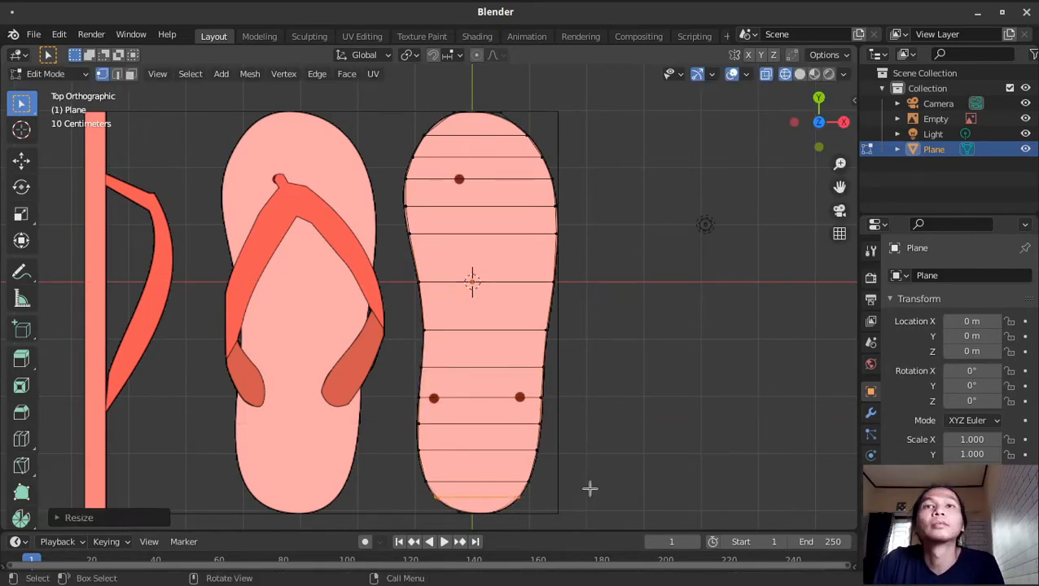
Move the two left-side vertices below the front strap hole along X onto the sole outline
{"action": "left_click", "coordinate": [402, 205]}
{"action": "key", "text": "g"}
{"action": "key", "text": "x"}
{"action": "left_click", "coordinate": [676, 222]}
{"action": "left_click", "coordinate": [414, 238]}
{"action": "key", "text": "g"}
{"action": "key", "text": "x"}
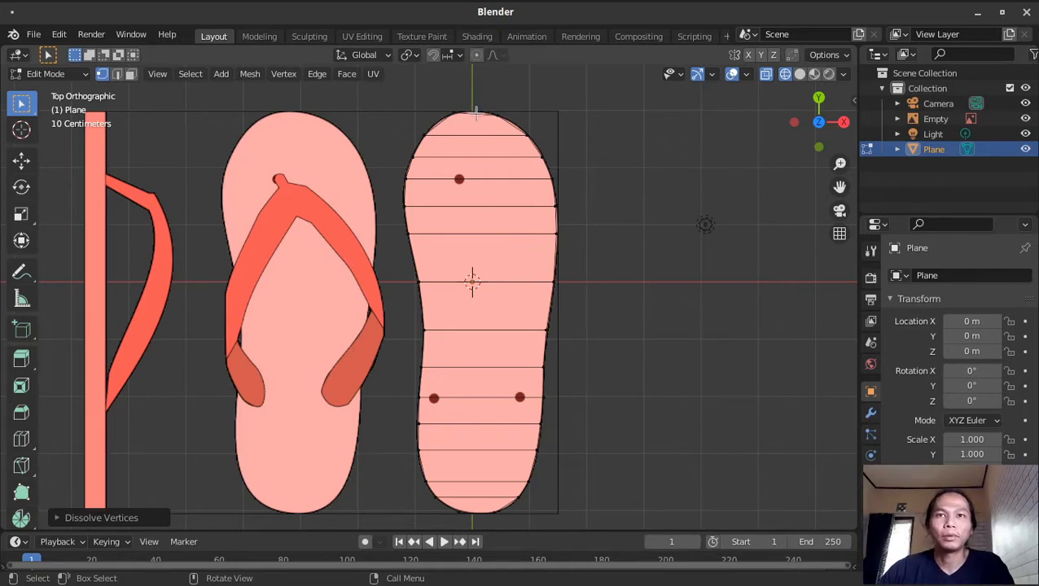
Add three lengthwise loop cuts to the sole mesh, one down the centre and one through each half
{"action": "key", "text": "ctrl+r"}
{"action": "left_click", "coordinate": [477, 152]}
{"action": "right_click", "coordinate": [500, 176]}
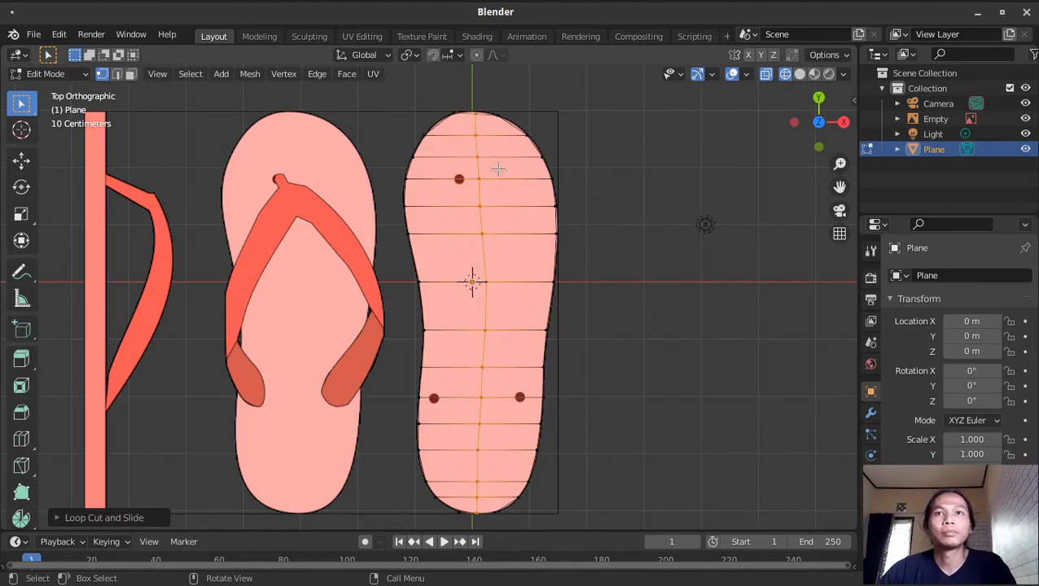
{"action": "key", "text": "ctrl+r"}
{"action": "left_click", "coordinate": [450, 151]}
{"action": "right_click", "coordinate": [473, 143]}
{"action": "key", "text": "ctrl+r"}
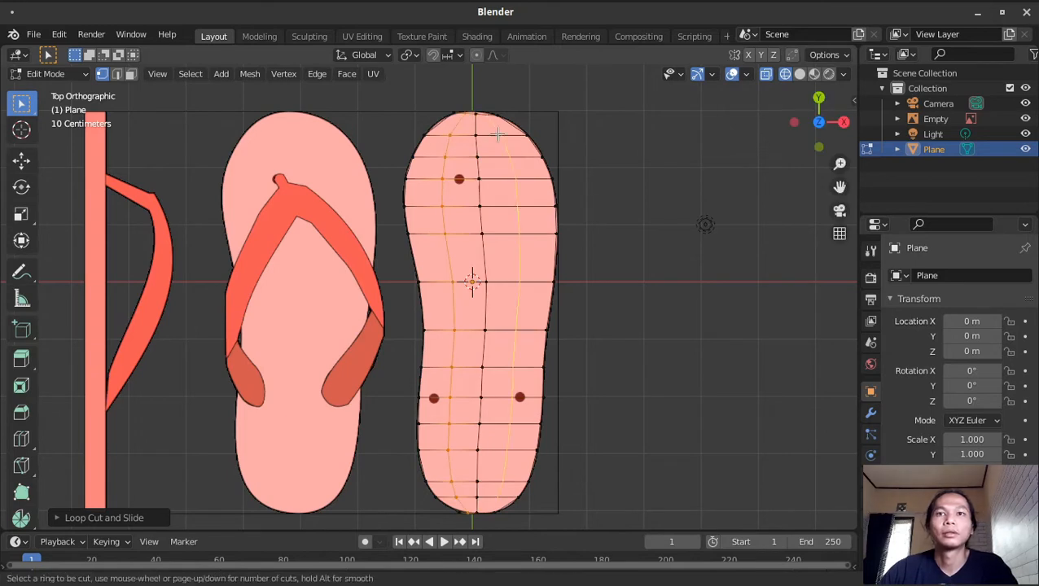
{"action": "left_click", "coordinate": [498, 133]}
{"action": "right_click", "coordinate": [499, 135]}
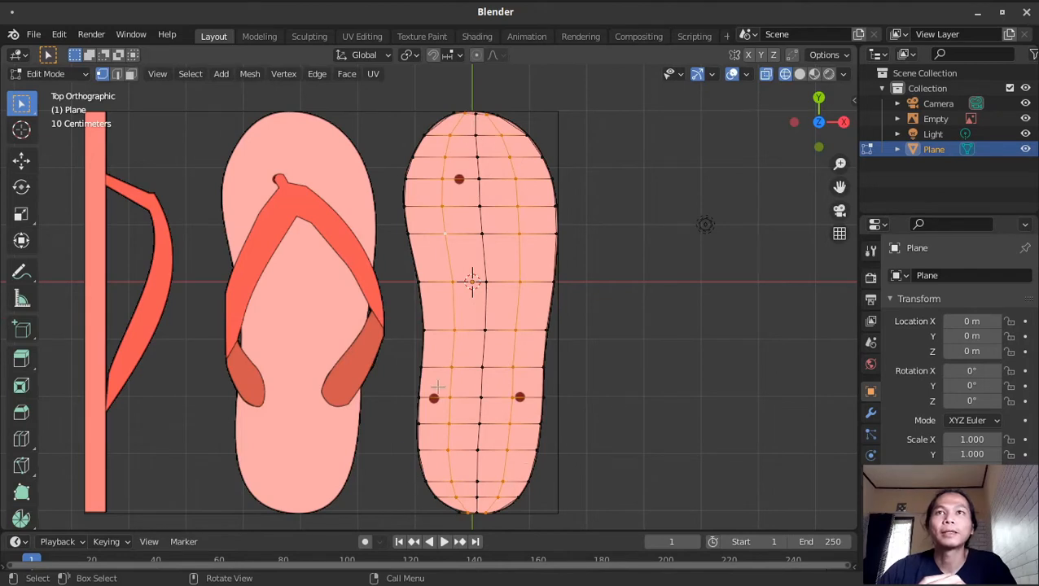
Move the middle vertex on the toe edge so it sits on the rounded tip of the sole outline
{"action": "key", "text": "alt+a"}
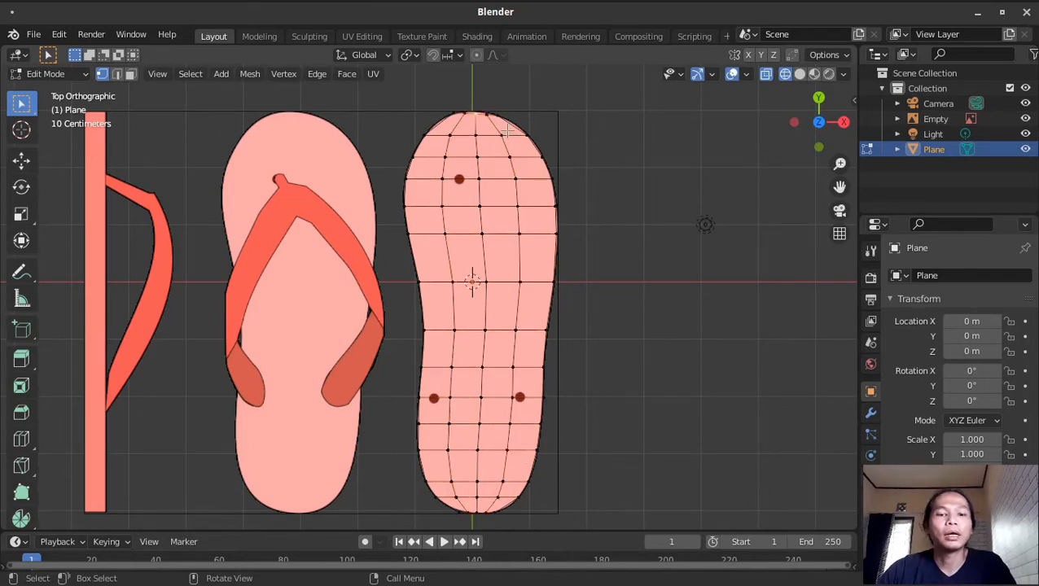
{"action": "left_click", "coordinate": [508, 130]}
{"action": "key", "text": "g"}
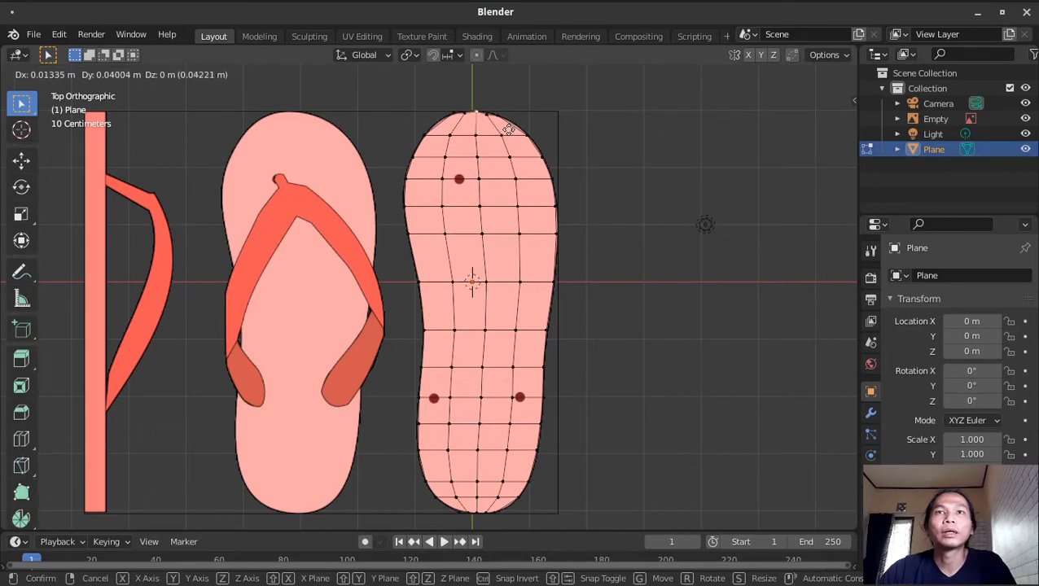
{"action": "left_click", "coordinate": [509, 129]}
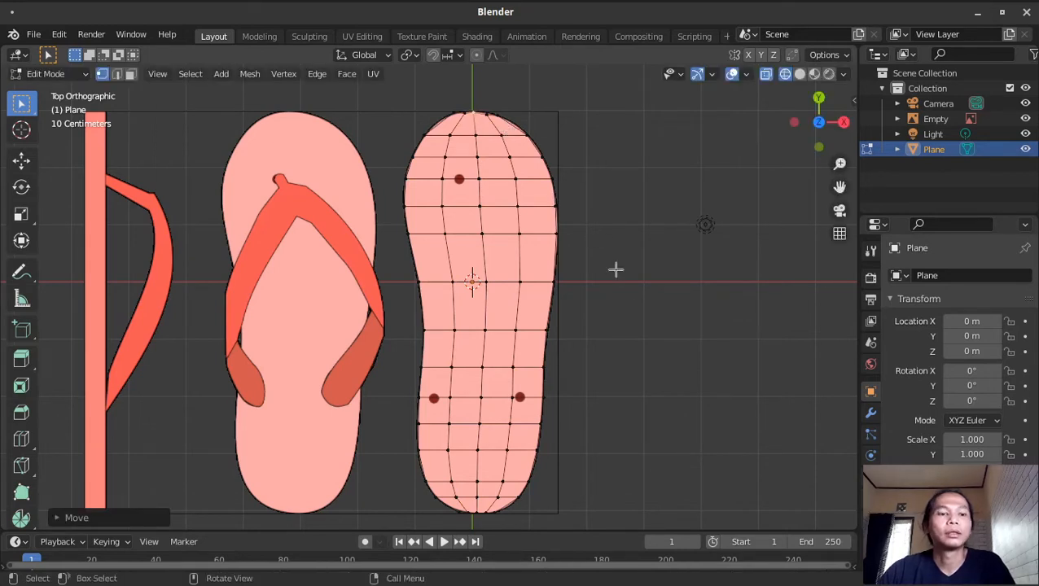
{"action": "middle_click_drag", "start_coordinate": [592, 416], "coordinate": [588, 395]}
{"action": "key", "text": "KP_7"}
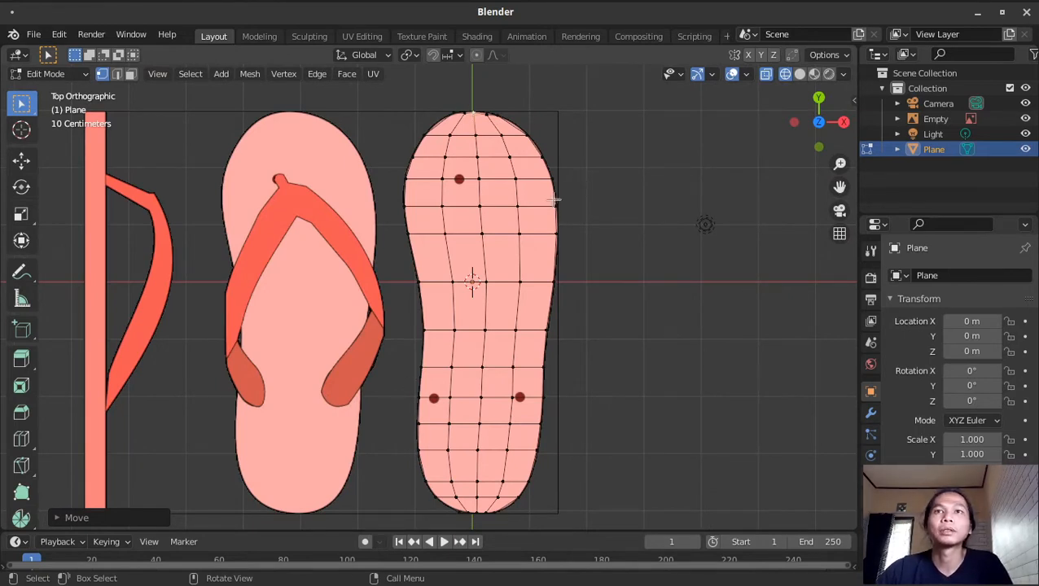
{"action": "left_click", "coordinate": [550, 169], "text": "alt"}
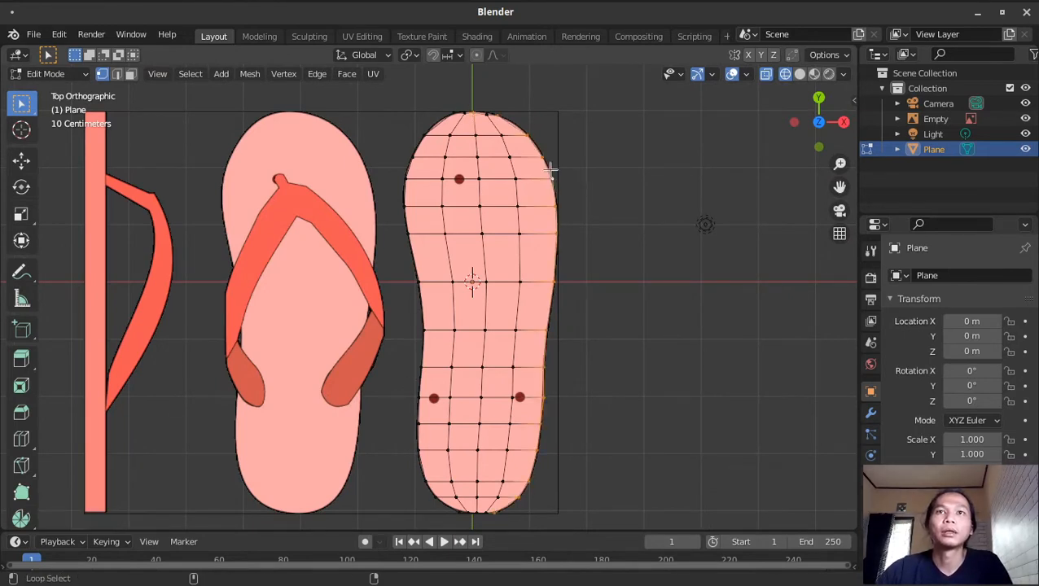
{"action": "left_click", "coordinate": [404, 196], "text": "alt+shift"}
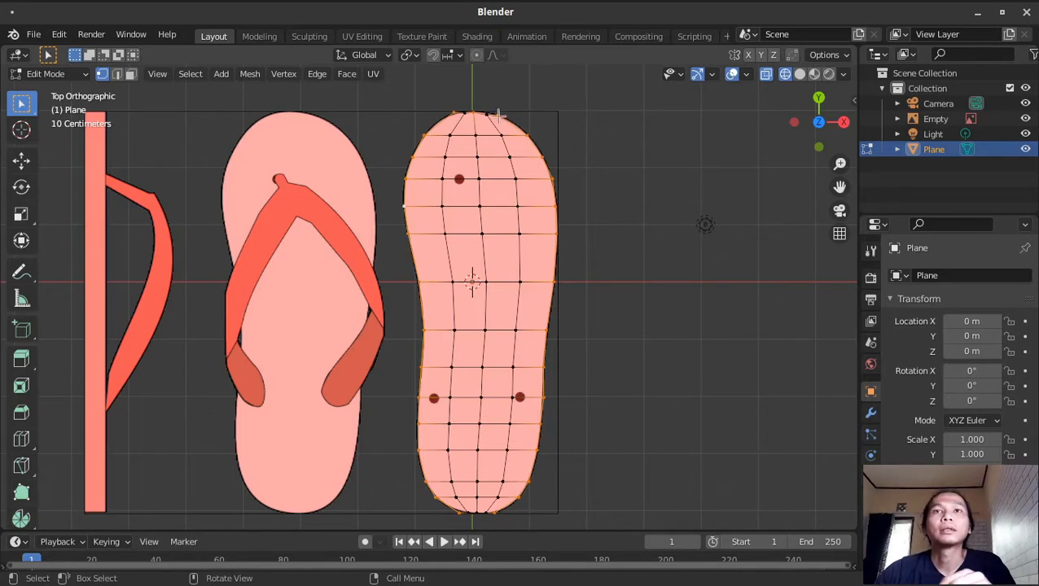
{"action": "key", "text": "alt+a"}
Spread three toe-edge vertices along the sole outline and connect the two outer ones to the inner vertices of the row below
{"action": "key", "text": "g"}
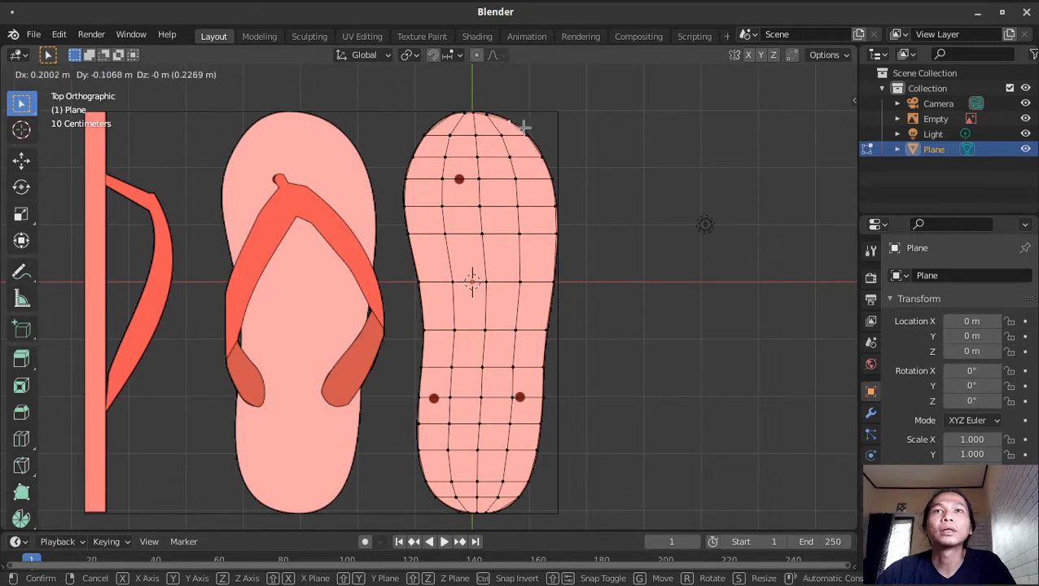
{"action": "left_click", "coordinate": [525, 127]}
{"action": "key", "text": "g"}
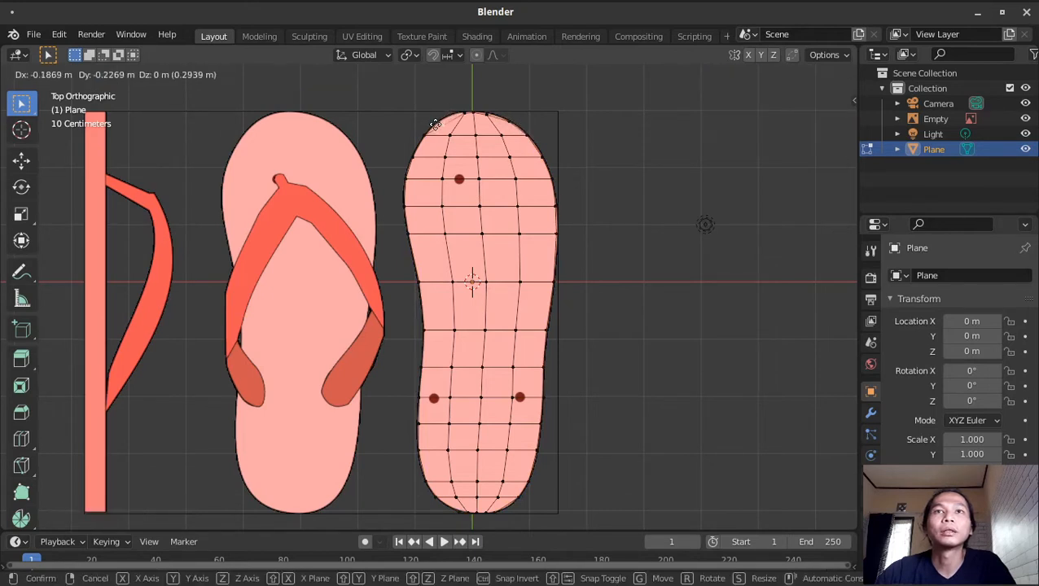
{"action": "left_click", "coordinate": [457, 116]}
{"action": "key", "text": "g"}
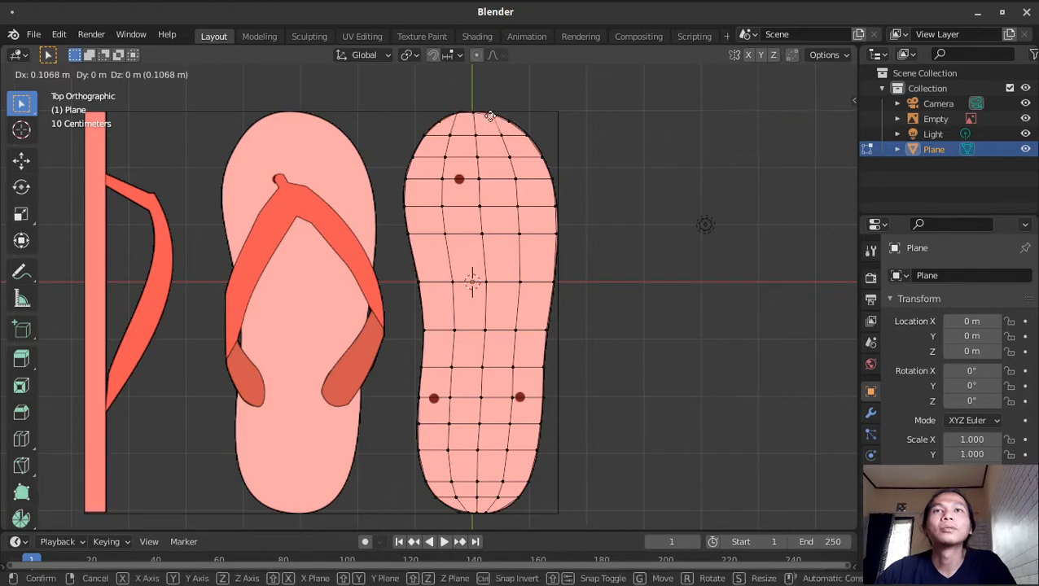
{"action": "left_click", "coordinate": [492, 113]}
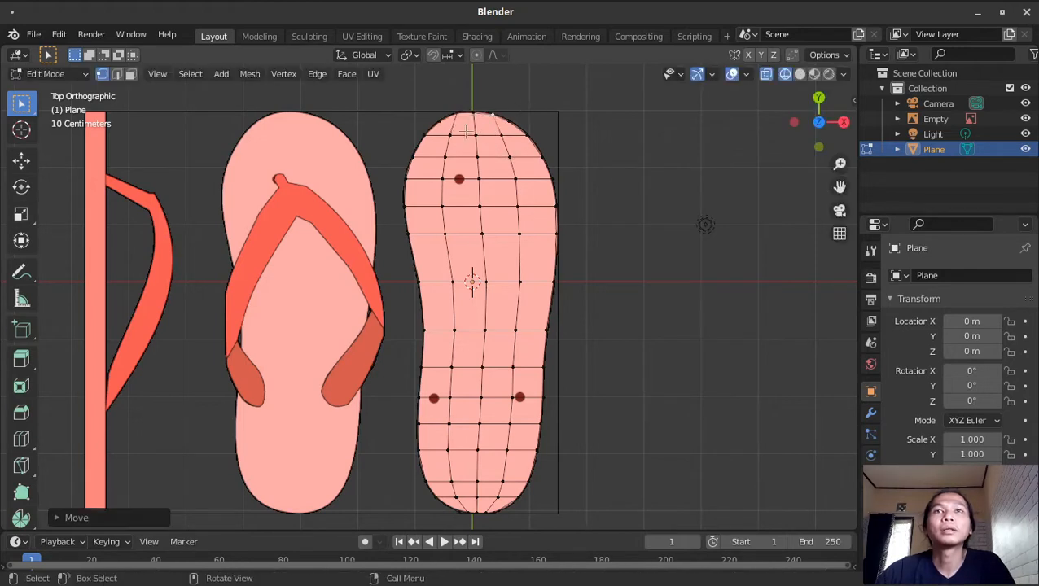
{"action": "left_click", "coordinate": [440, 119]}
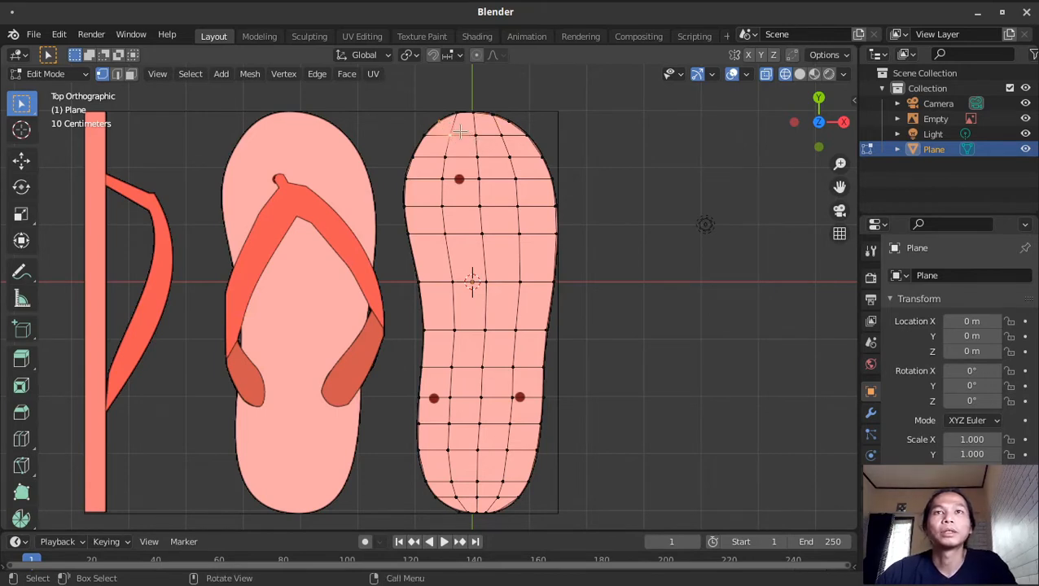
{"action": "left_click", "coordinate": [505, 124], "text": "shift"}
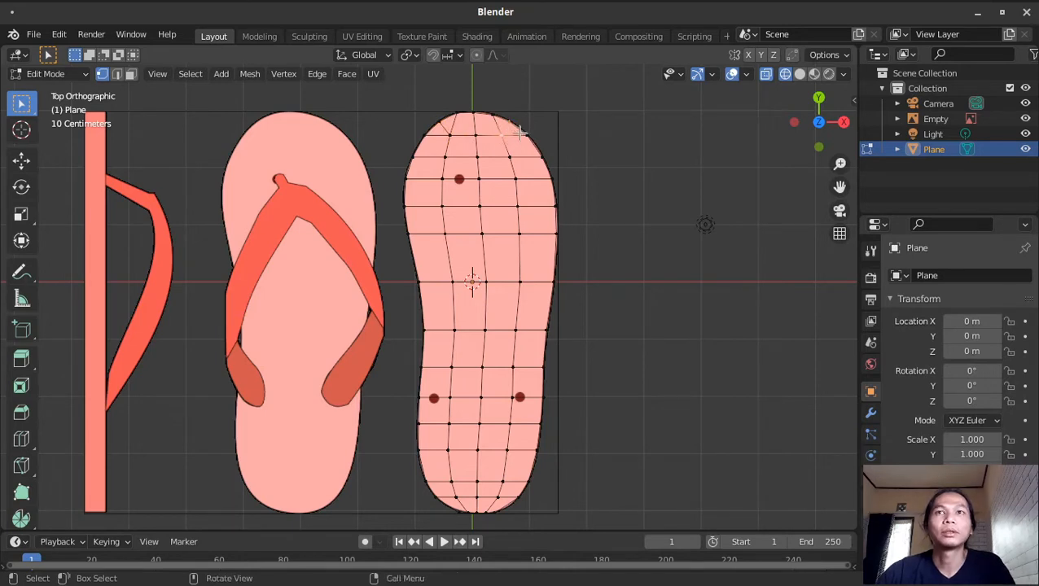
Move the two outer heel-edge vertices outward onto the sole outline and connect each to the nearest inner vertex of the row above
{"action": "left_click", "coordinate": [499, 510]}
{"action": "key", "text": "g"}
{"action": "left_click", "coordinate": [526, 501]}
{"action": "left_click", "coordinate": [460, 508]}
{"action": "key", "text": "g"}
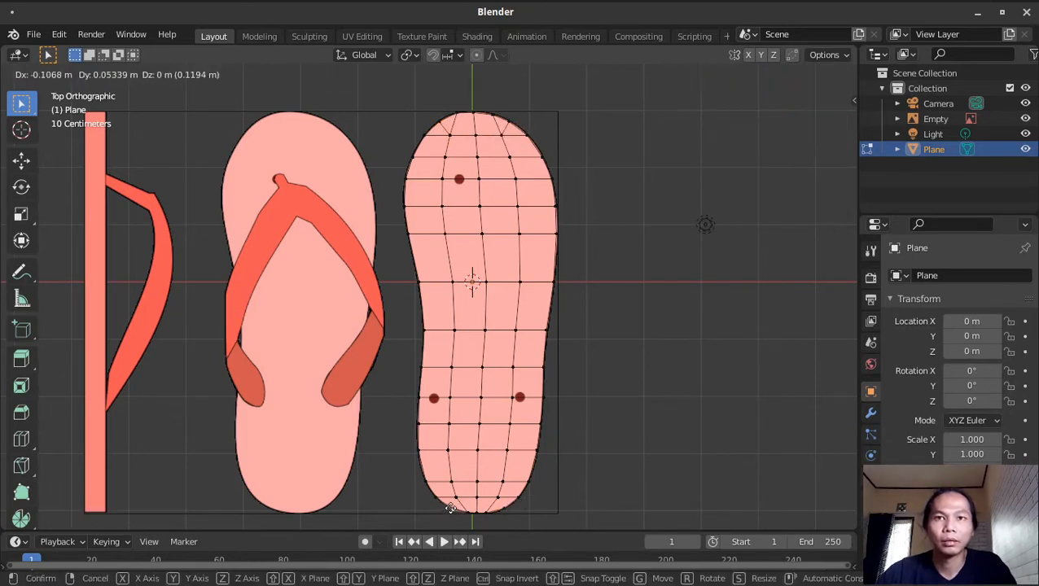
{"action": "left_click", "coordinate": [453, 507]}
{"action": "left_click", "coordinate": [456, 497], "text": "shift"}
{"action": "left_click", "coordinate": [503, 506]}
{"action": "left_click", "coordinate": [456, 508]}
{"action": "key", "text": "g"}
{"action": "left_click", "coordinate": [453, 505]}
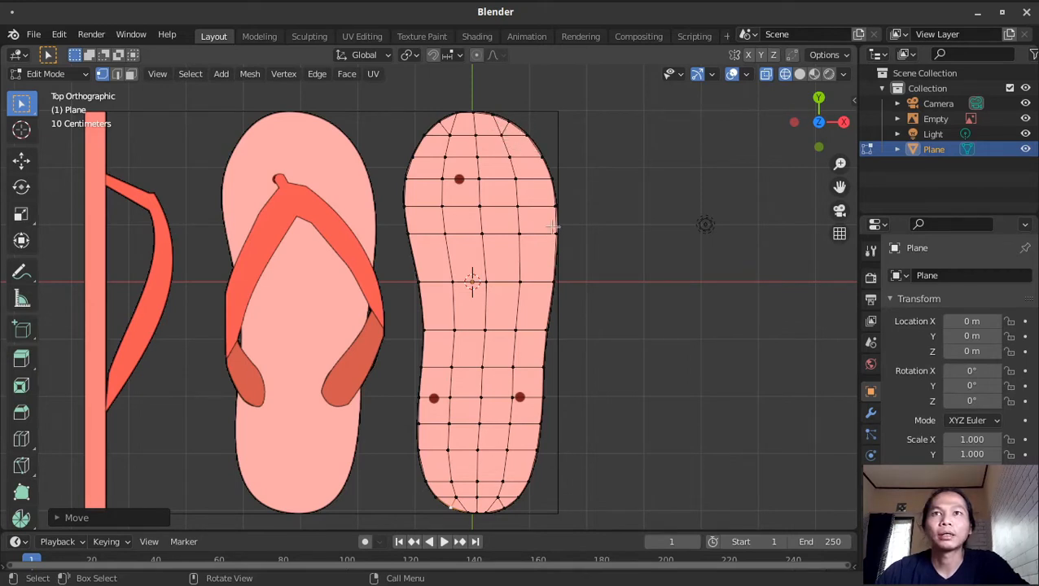
Add centred loop cuts: one lengthwise in each outer side strip and one short crosswise cut in the middle faces at toe and heel
{"action": "left_click", "coordinate": [510, 120]}
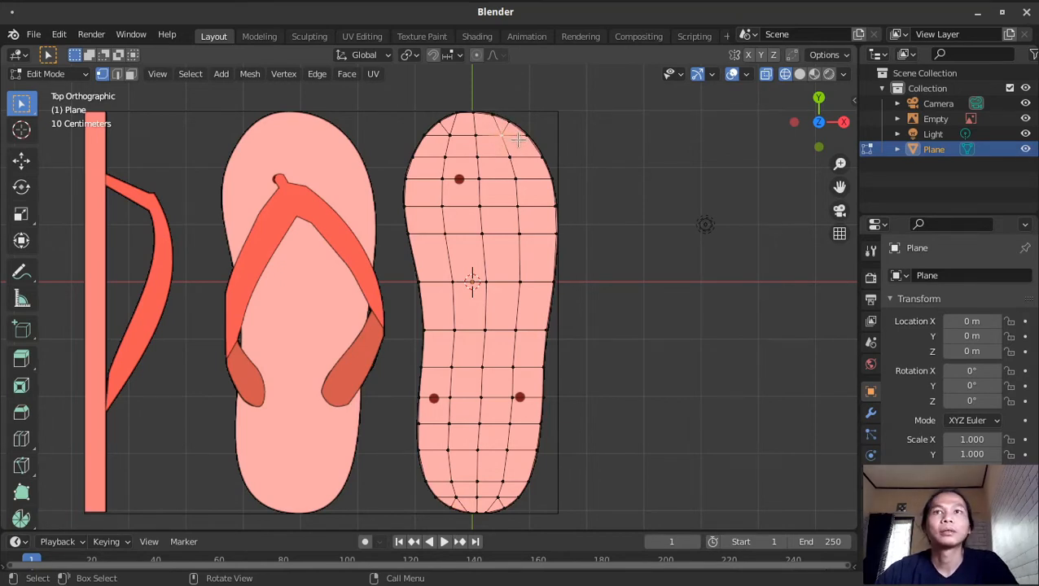
{"action": "key", "text": "ctrl+r"}
{"action": "left_click", "coordinate": [508, 137]}
{"action": "right_click", "coordinate": [508, 137]}
{"action": "key", "text": "ctrl+r"}
{"action": "left_click", "coordinate": [493, 126]}
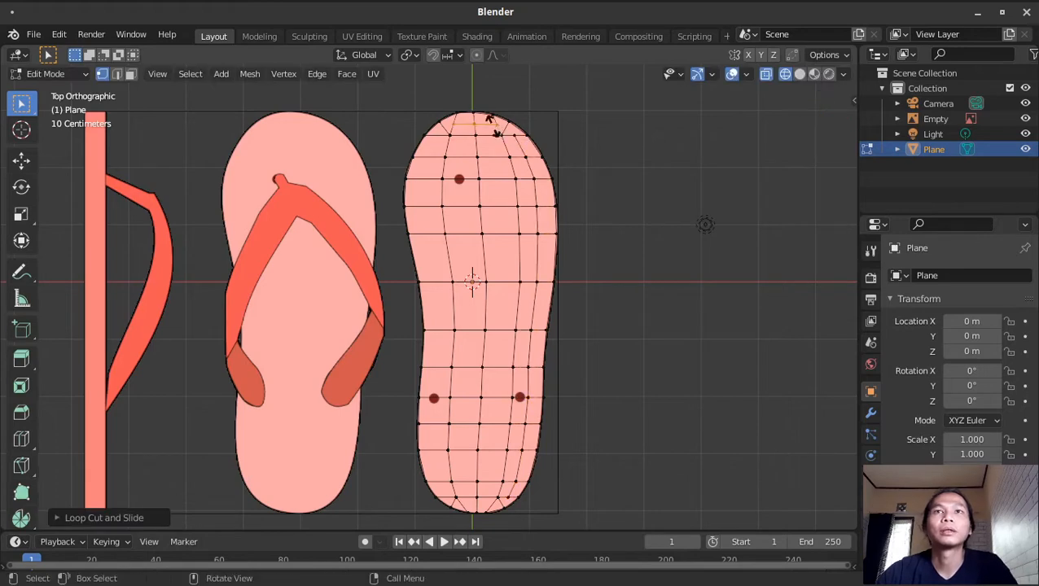
{"action": "left_click", "coordinate": [434, 140]}
{"action": "key", "text": "ctrl+r"}
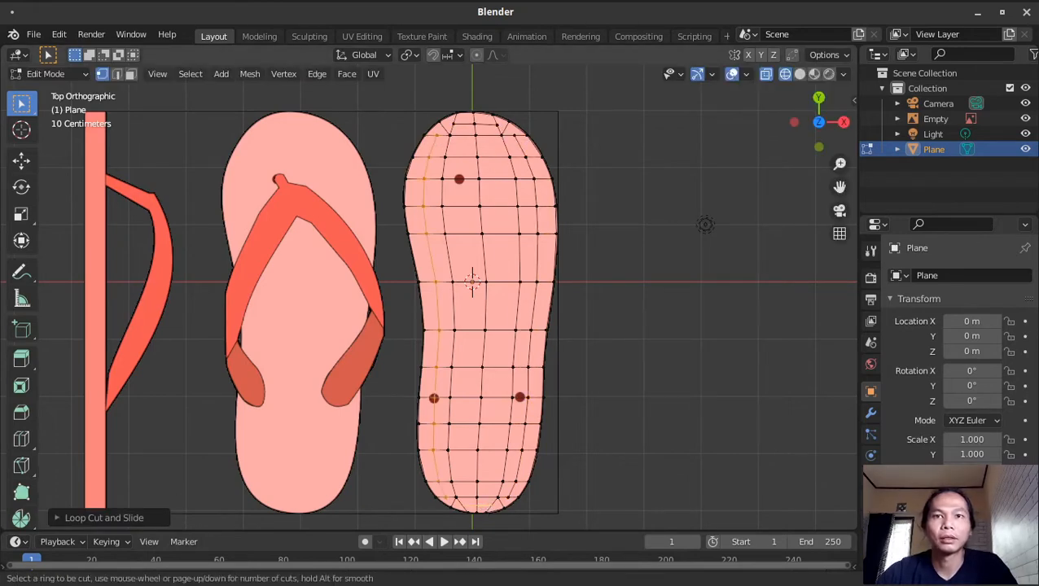
{"action": "left_click", "coordinate": [487, 508]}
{"action": "right_click", "coordinate": [487, 509]}
Knife-cut from each end of the short crosswise heel loop to the end of the neighbouring outer lengthwise loop
{"action": "middle_click_drag", "start_coordinate": [519, 426], "coordinate": [595, 199], "text": "shift"}
{"action": "scroll", "coordinate": [533, 347], "scroll_direction": "up", "scroll_amount": 2}
{"action": "scroll", "coordinate": [533, 347], "scroll_direction": "up", "scroll_amount": 2}
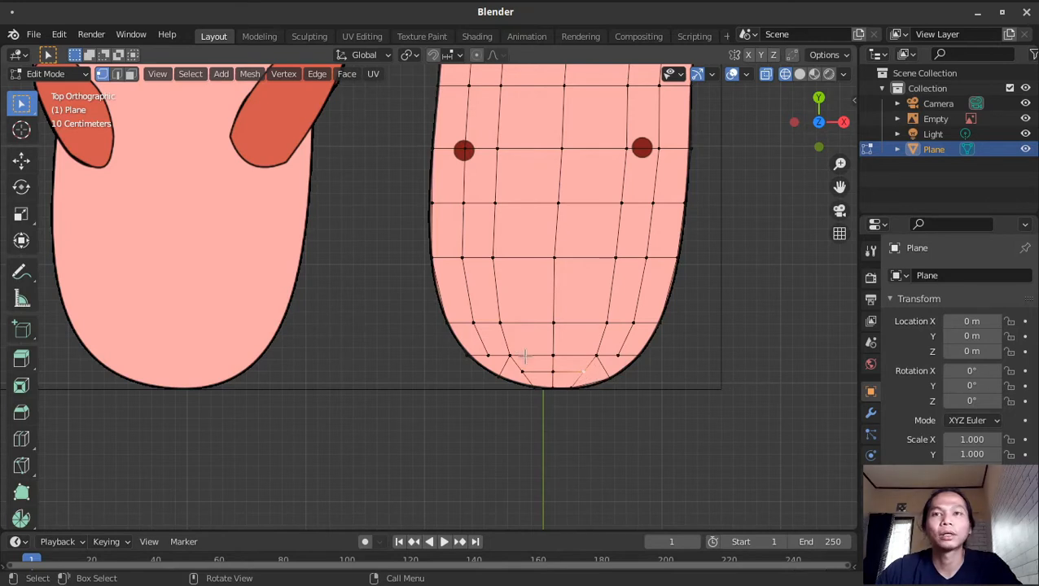
{"action": "key", "text": "k"}
{"action": "left_click", "coordinate": [584, 372]}
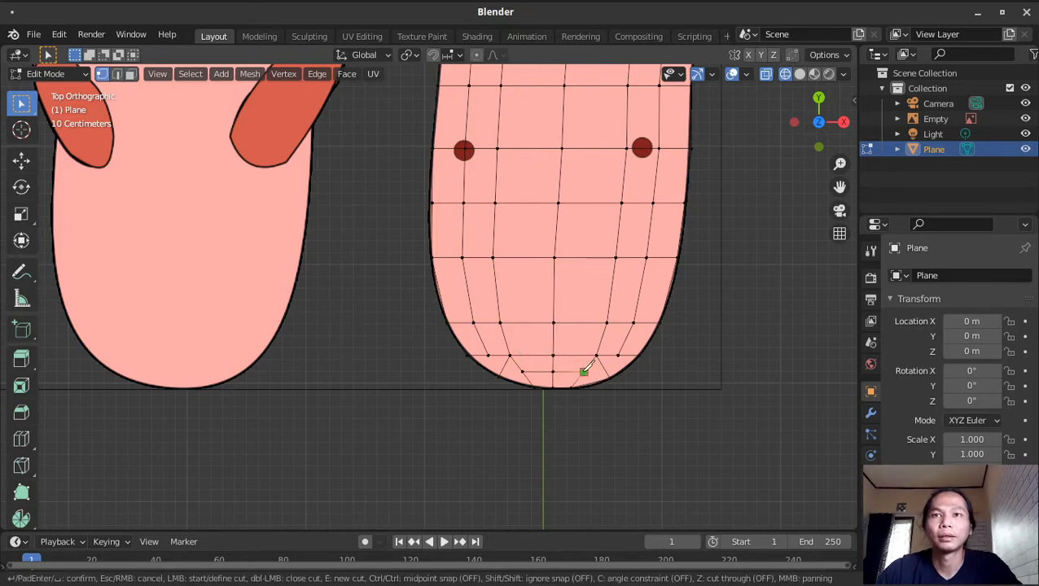
{"action": "left_click", "coordinate": [619, 354]}
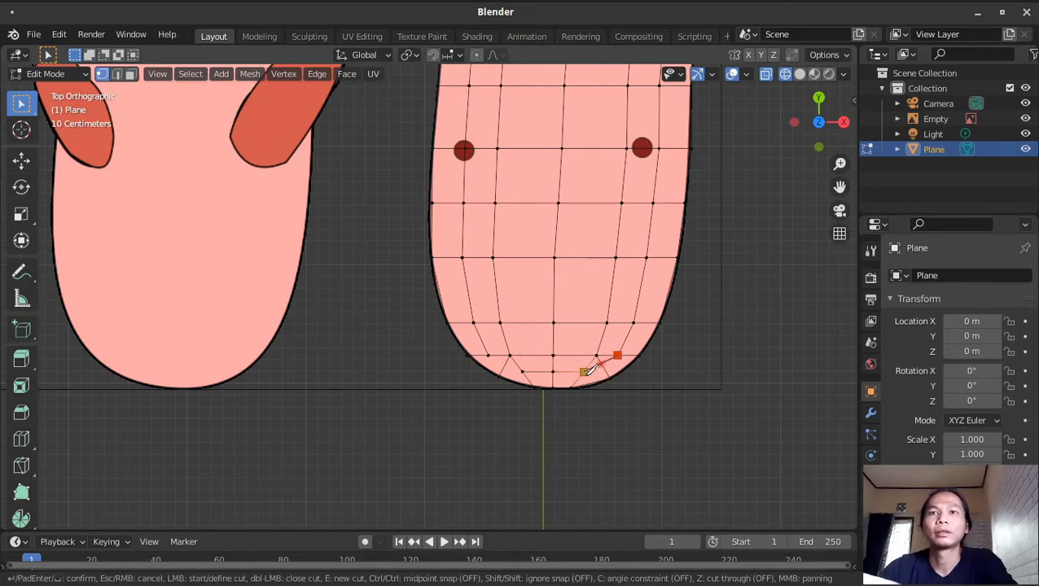
{"action": "key", "text": "Return"}
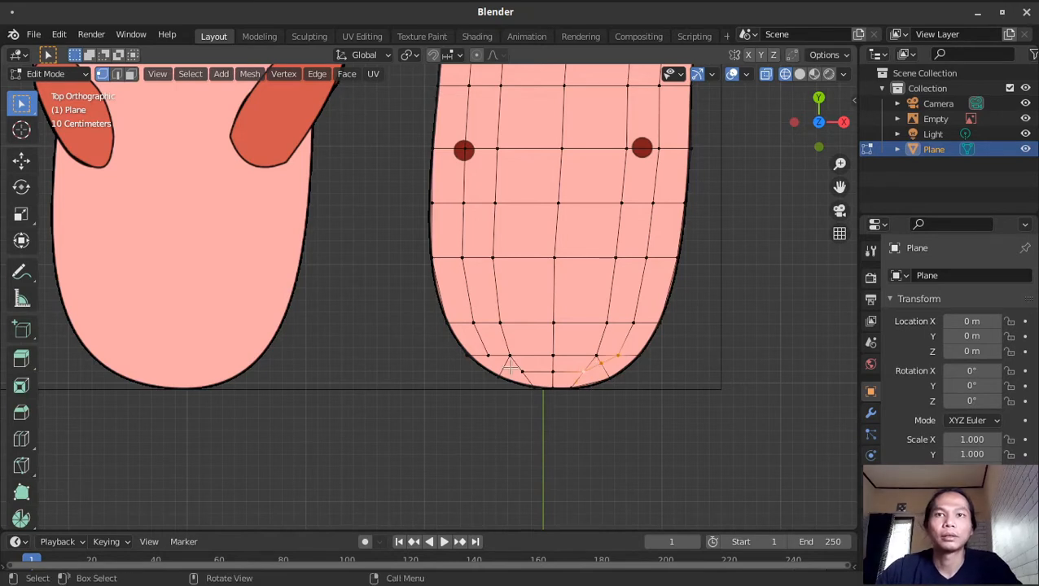
{"action": "key", "text": "k"}
{"action": "left_click", "coordinate": [522, 372]}
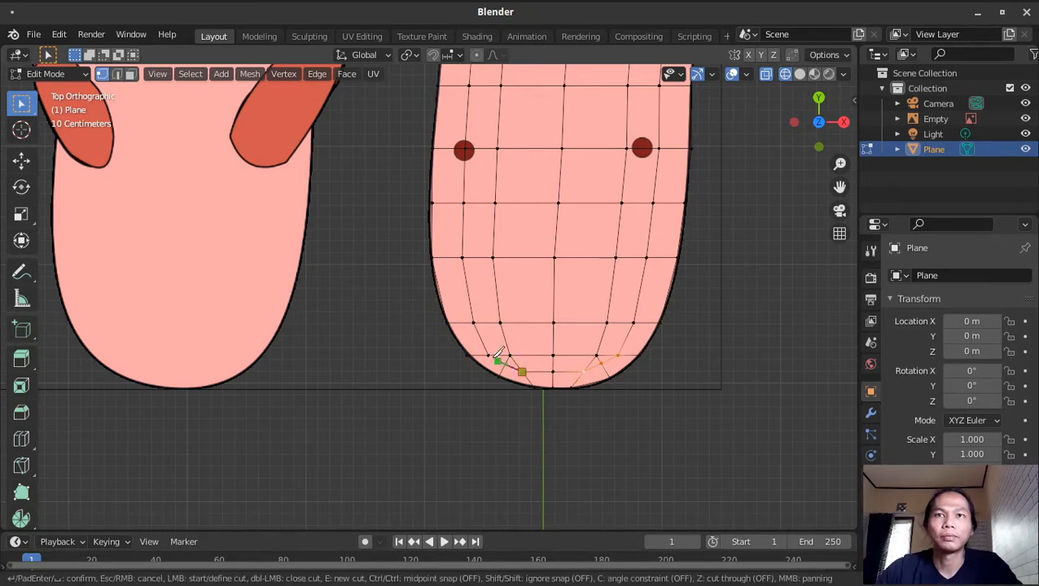
{"action": "left_click", "coordinate": [489, 356]}
{"action": "key", "text": "Return"}
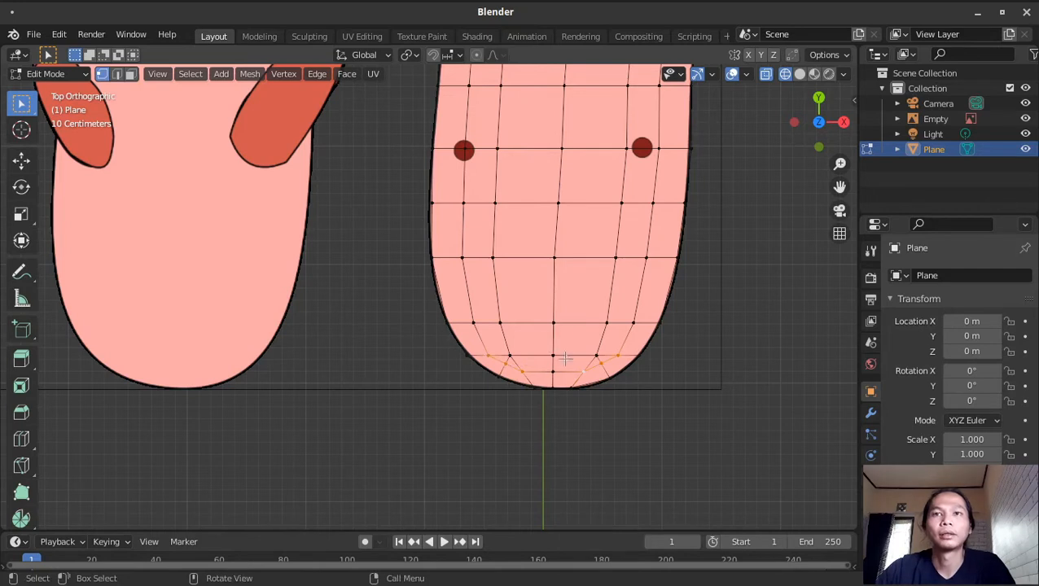
Dissolve the two short diagonal edges directly above the new knife cuts at the heel
{"action": "key", "text": "2"}
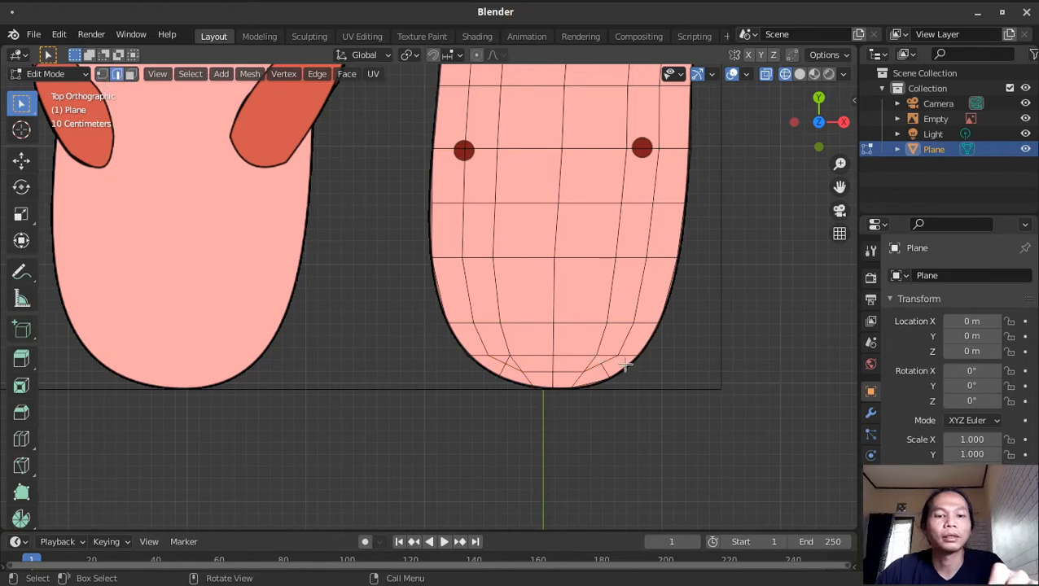
{"action": "key", "text": "x"}
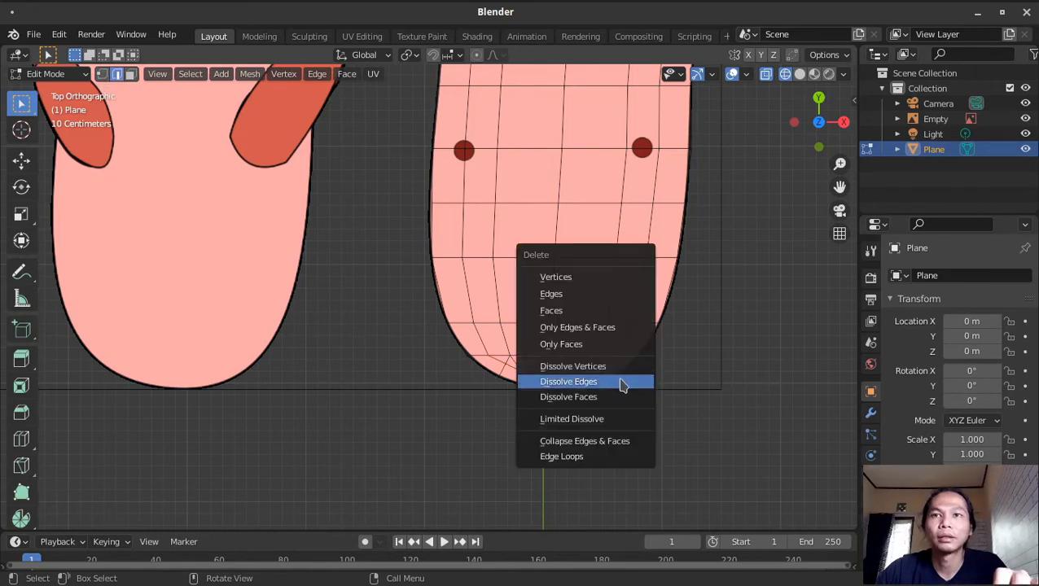
{"action": "left_click", "coordinate": [621, 382]}
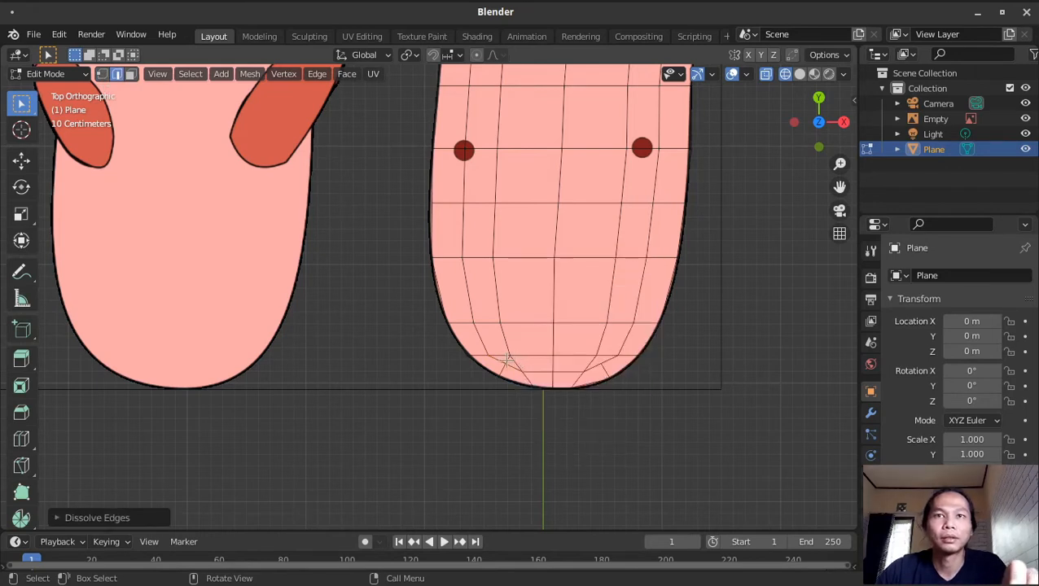
{"action": "key", "text": "alt+a"}
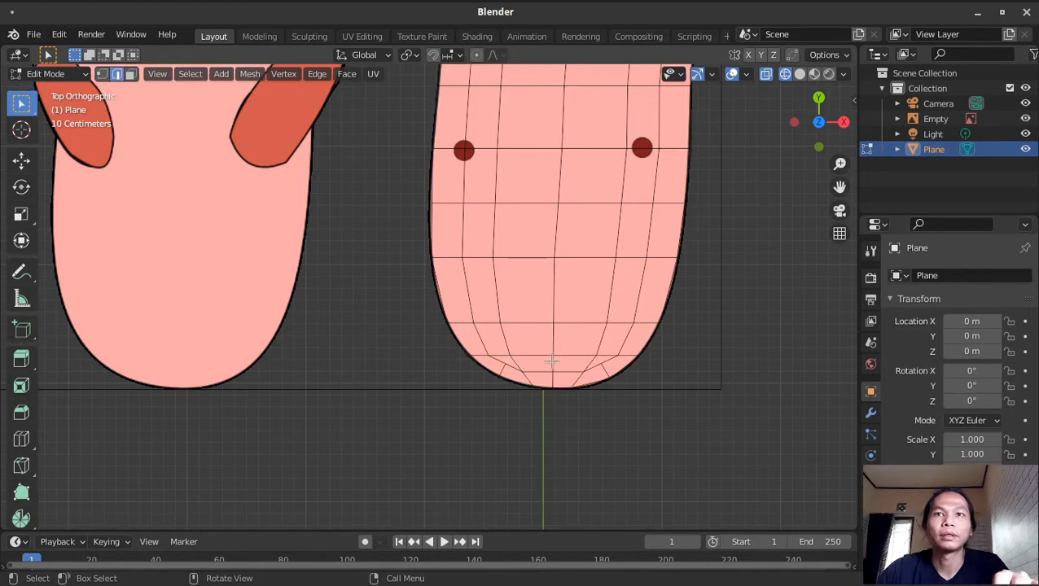
{"action": "key", "text": "x"}
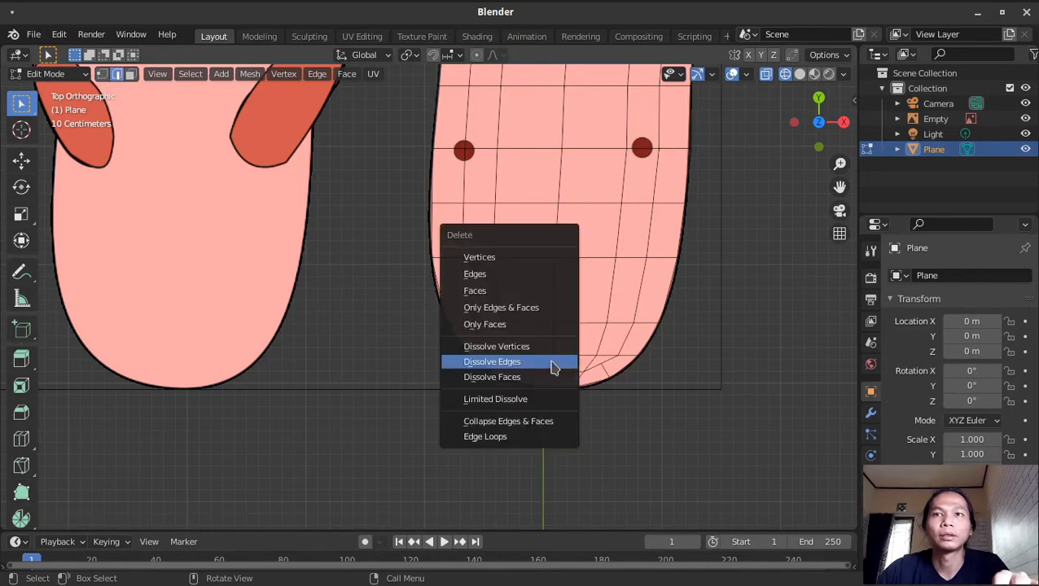
{"action": "left_click", "coordinate": [552, 367]}
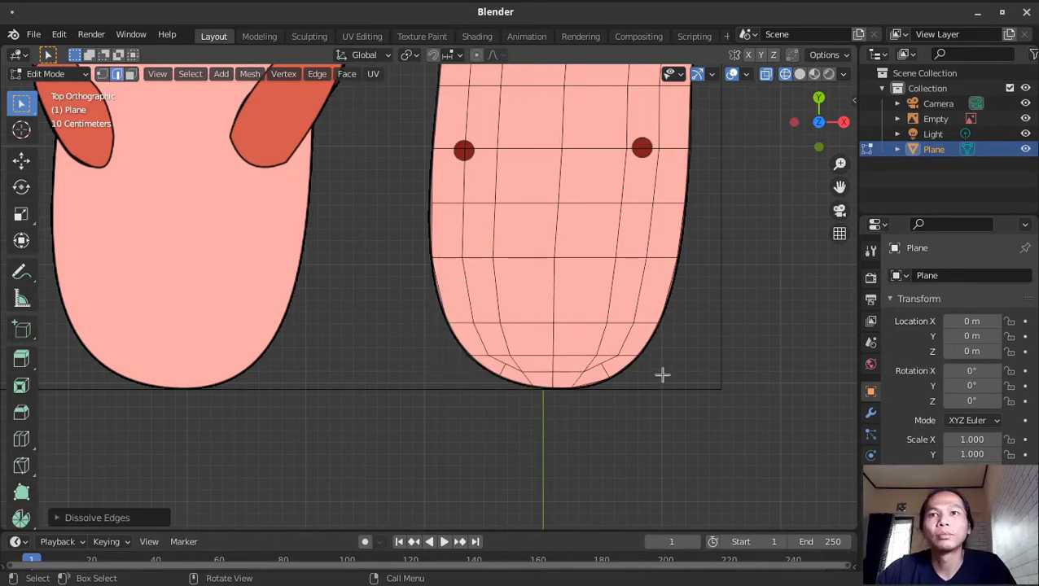
Nudge the middle vertex of each heel knife cut to even out the curved edge flow
{"action": "key", "text": "1"}
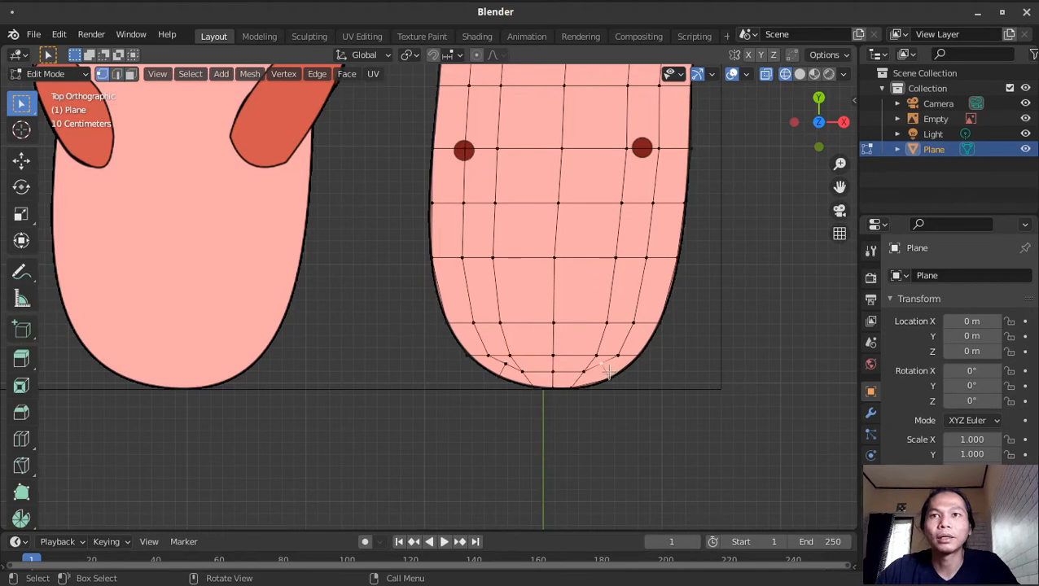
{"action": "key", "text": "g"}
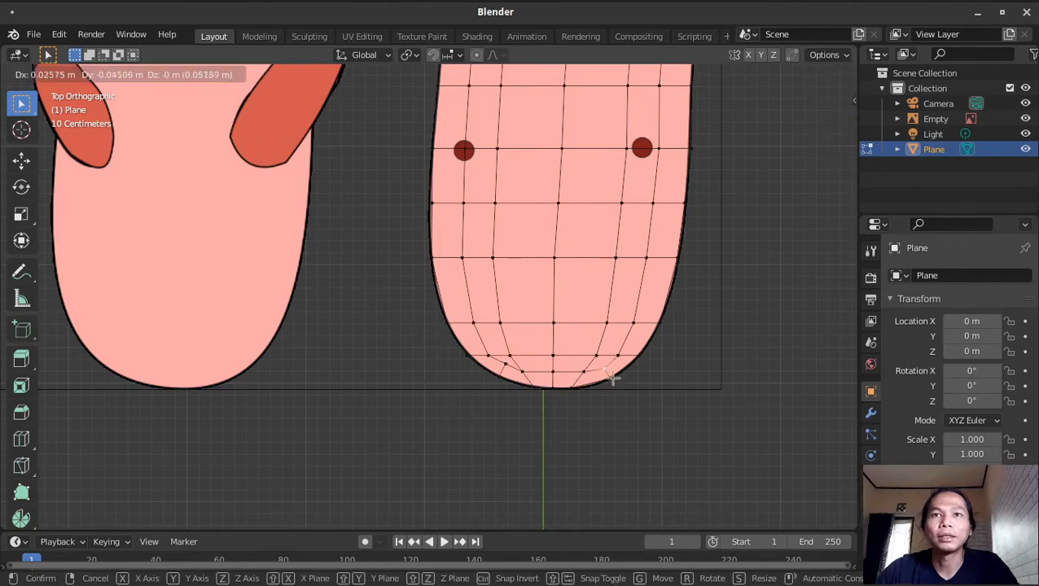
{"action": "left_click", "coordinate": [616, 378]}
{"action": "key", "text": "g"}
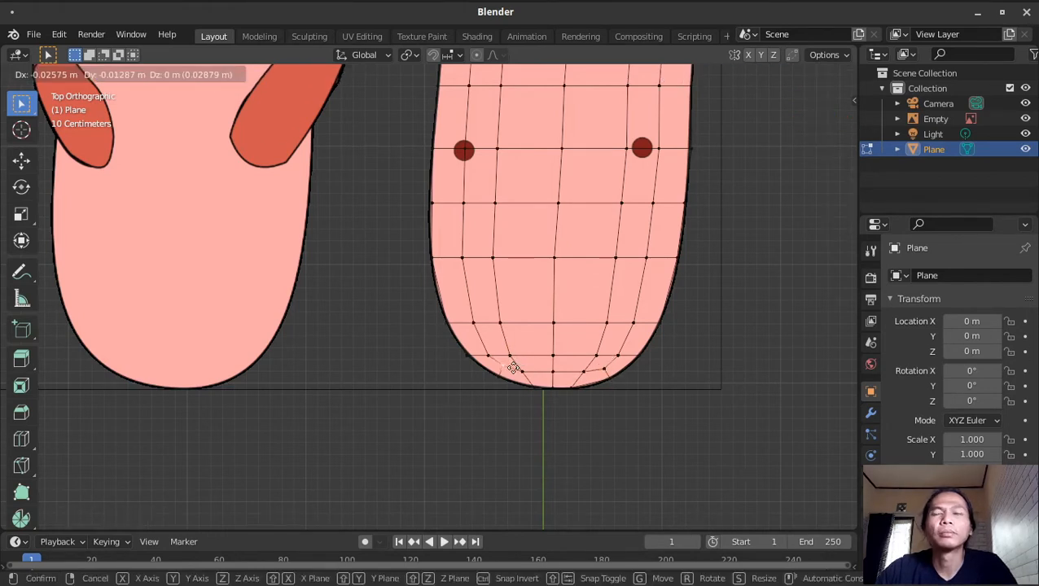
{"action": "left_click", "coordinate": [516, 366]}
Knife-cut from each end of the short crosswise toe loop to the end of the neighbouring outer lengthwise loop
{"action": "middle_click_drag", "start_coordinate": [615, 221], "coordinate": [601, 494], "text": "shift"}
{"action": "middle_click_drag", "start_coordinate": [605, 276], "coordinate": [634, 580], "text": "shift"}
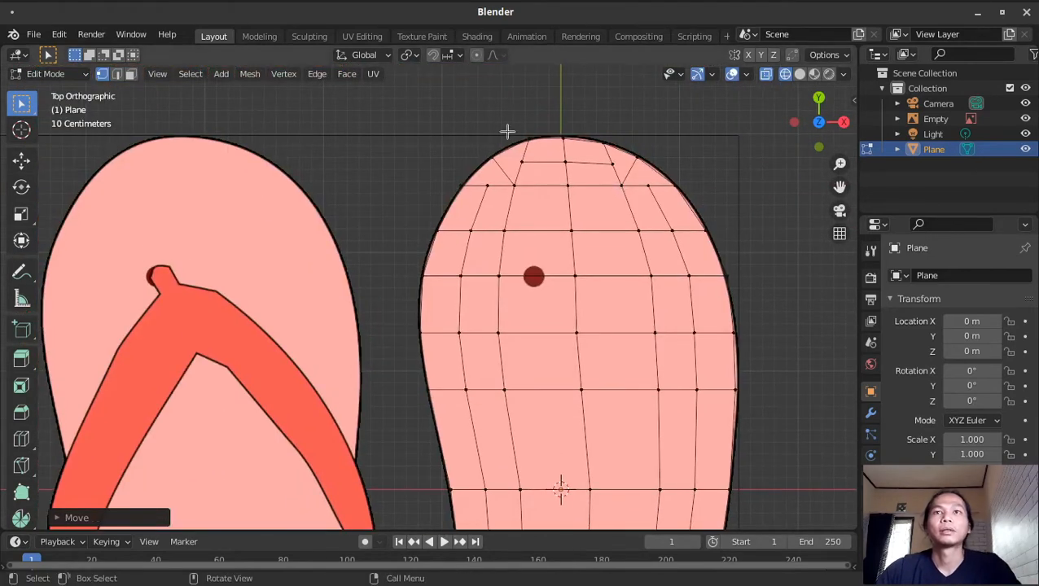
{"action": "key", "text": "k"}
{"action": "left_click", "coordinate": [487, 185]}
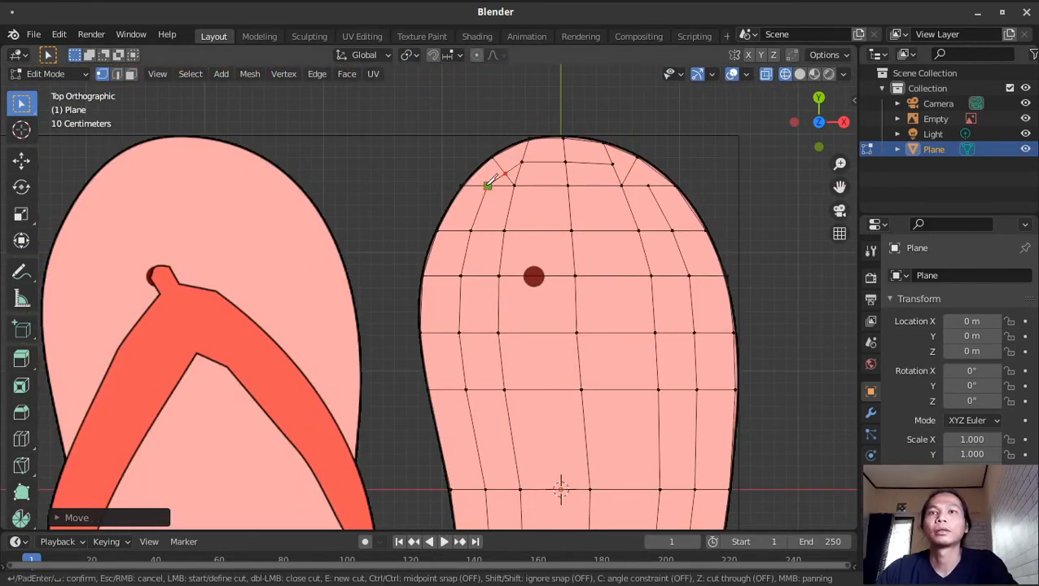
{"action": "left_click", "coordinate": [648, 185]}
{"action": "key", "text": "Return"}
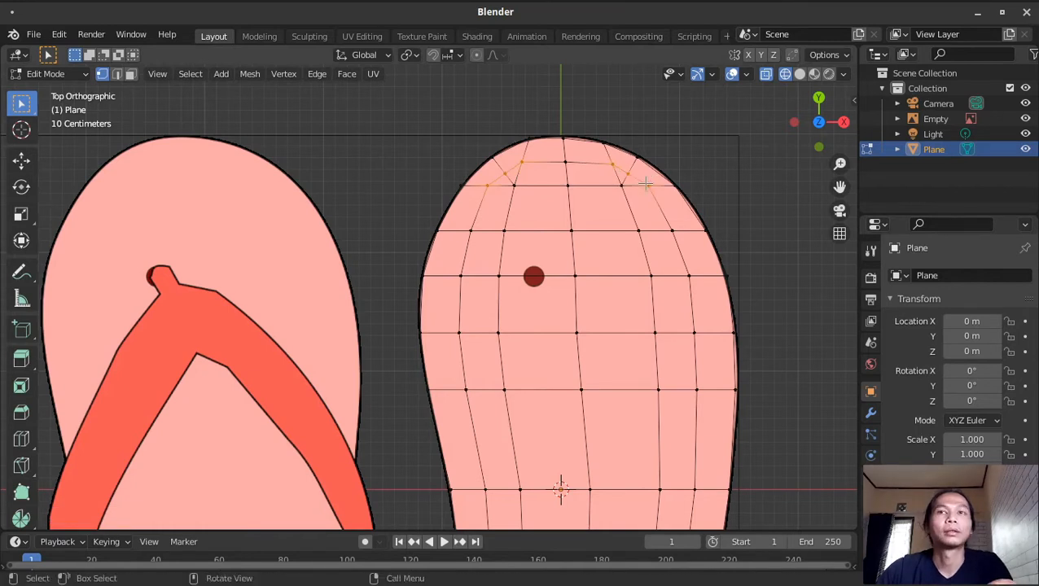
Dissolve the two short diagonal edges directly below the new knife cuts at the toe
{"action": "key", "text": "2"}
{"action": "left_click", "coordinate": [622, 175]}
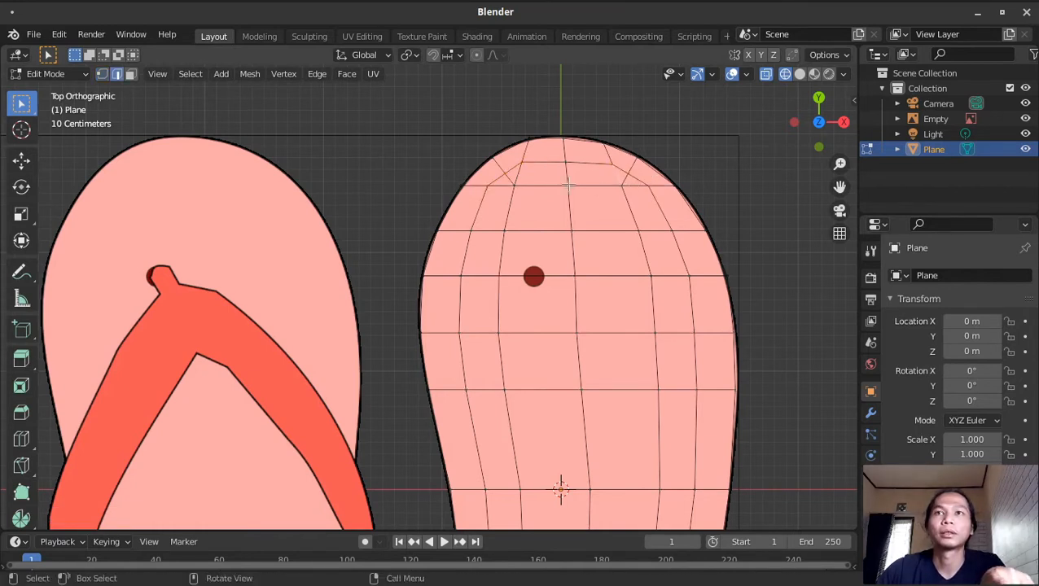
{"action": "left_click", "coordinate": [624, 178]}
{"action": "left_click", "coordinate": [624, 179]}
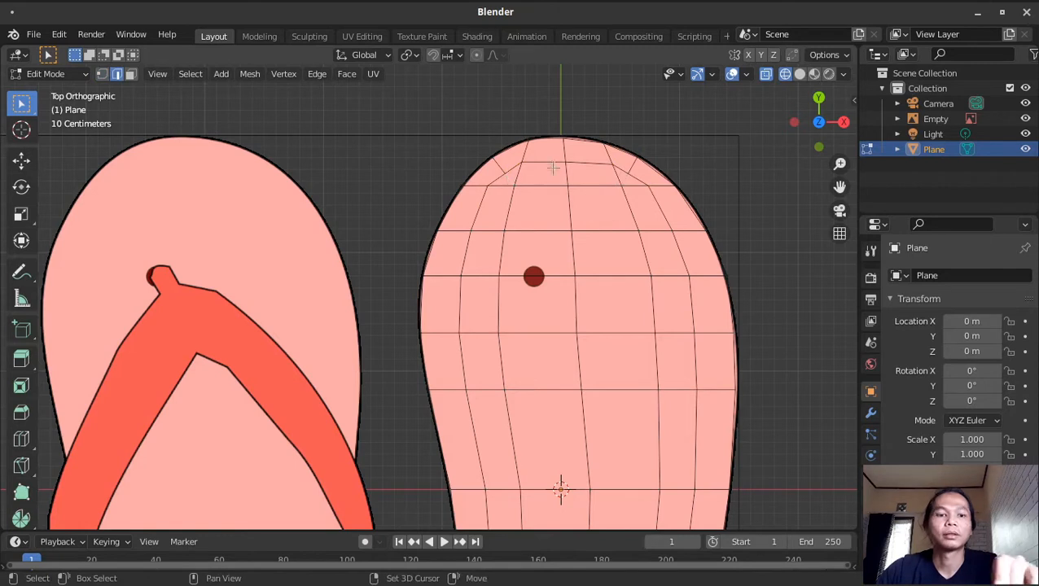
{"action": "key", "text": "x"}
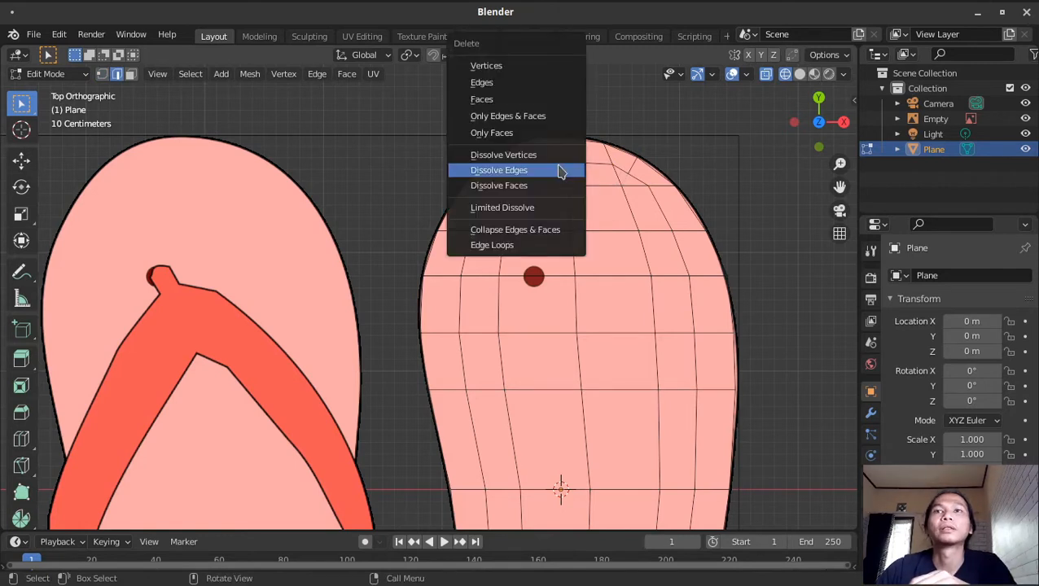
{"action": "left_click", "coordinate": [560, 171]}
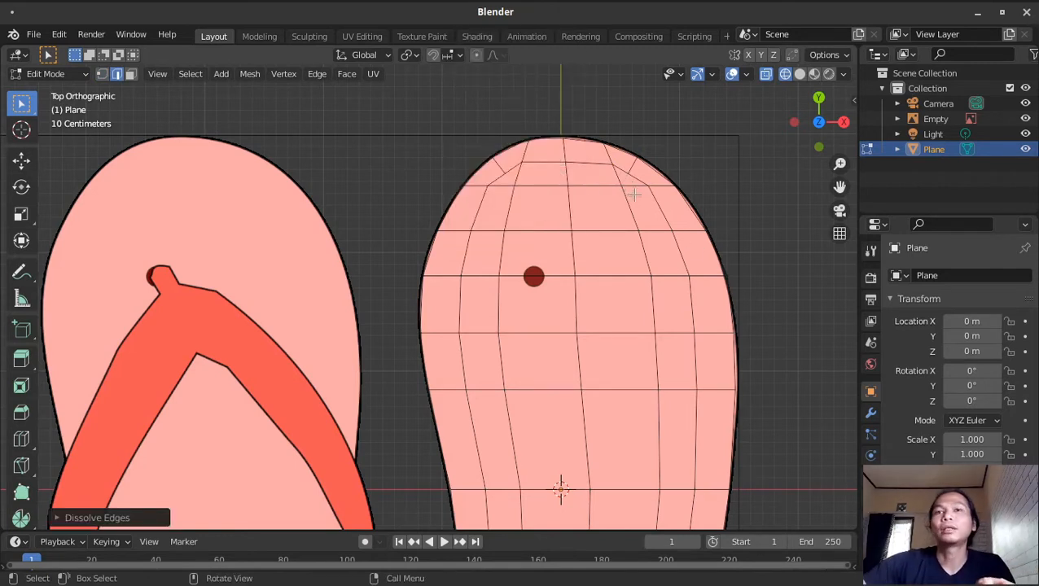
Select the outermost face loop and examine how it runs around the whole sole
{"action": "scroll", "coordinate": [635, 194], "scroll_direction": "down", "scroll_amount": 1}
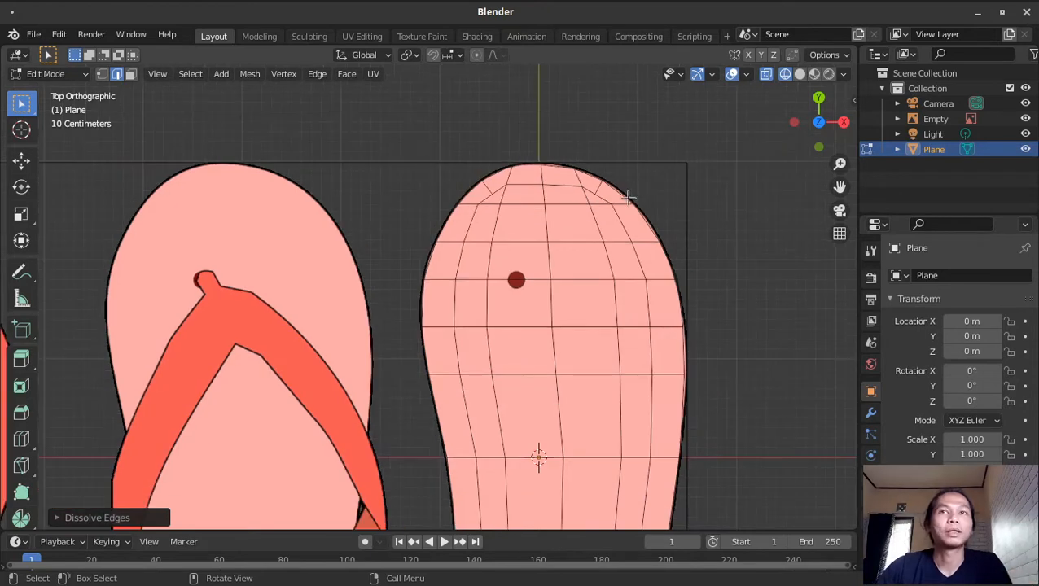
{"action": "key", "text": "3"}
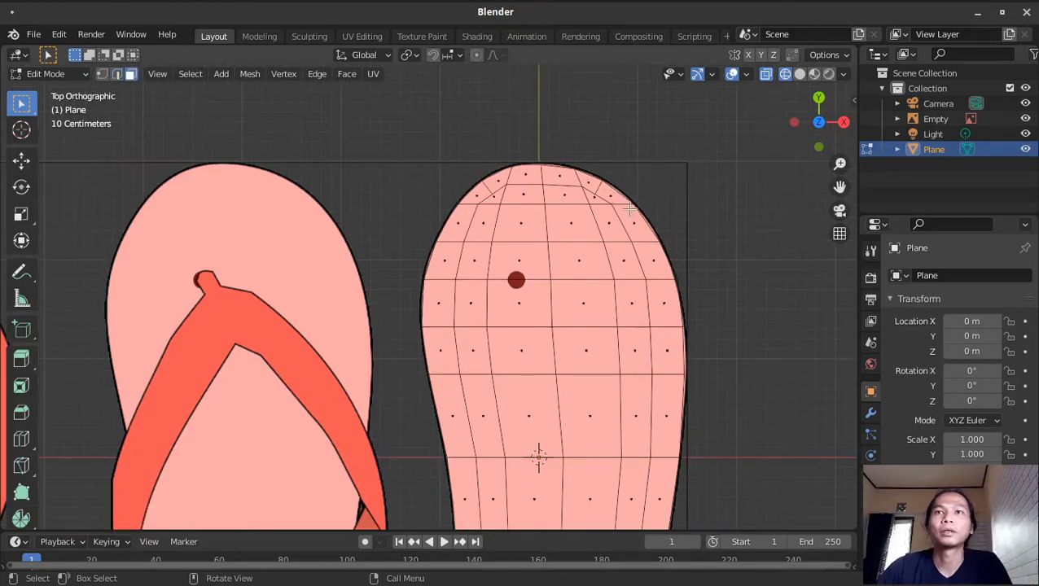
{"action": "key", "text": "a"}
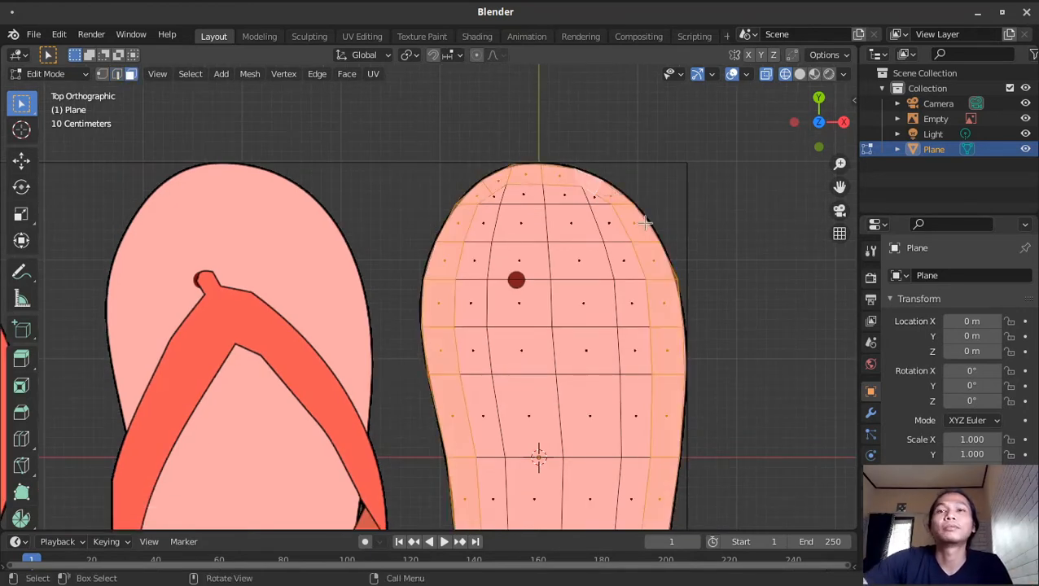
{"action": "scroll", "coordinate": [645, 223], "scroll_direction": "down", "scroll_amount": 1}
{"action": "scroll", "coordinate": [645, 223], "scroll_direction": "down", "scroll_amount": 3}
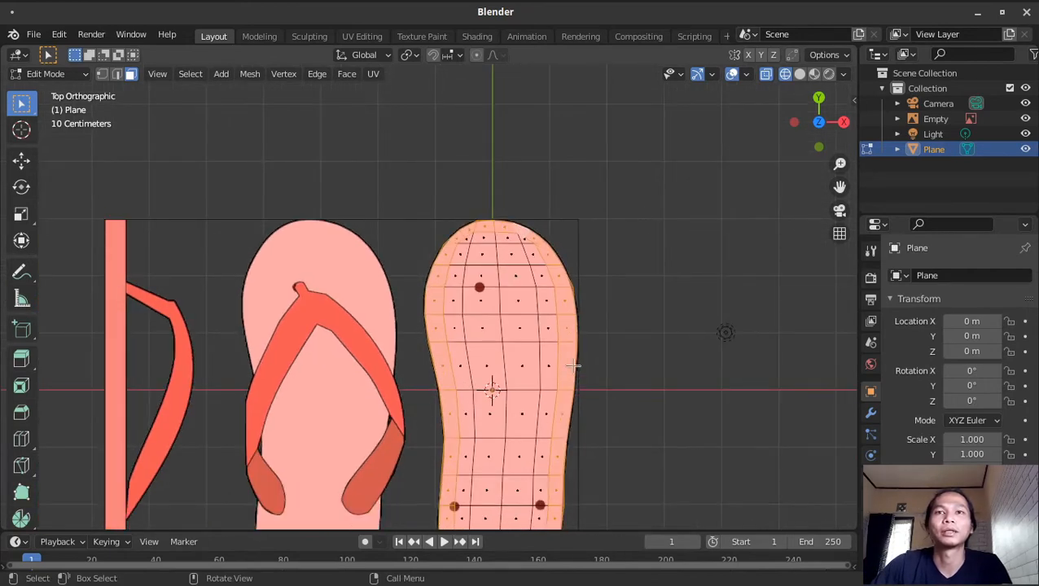
{"action": "scroll", "coordinate": [575, 285], "scroll_direction": "up", "scroll_amount": 1}
{"action": "middle_click_drag", "start_coordinate": [575, 285], "coordinate": [601, 245], "text": "shift"}
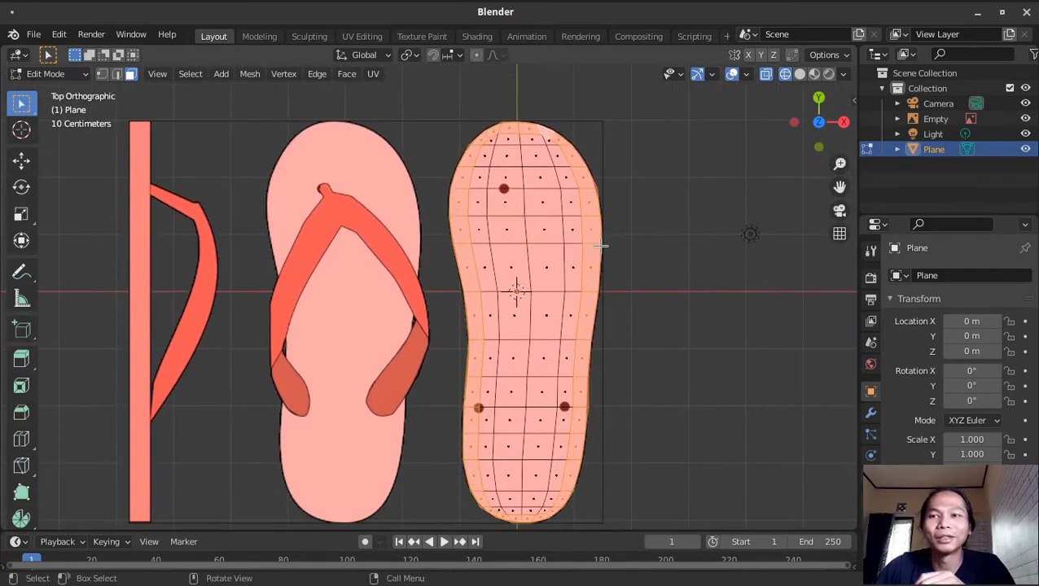
{"action": "scroll", "coordinate": [601, 245], "scroll_direction": "up", "scroll_amount": 1}
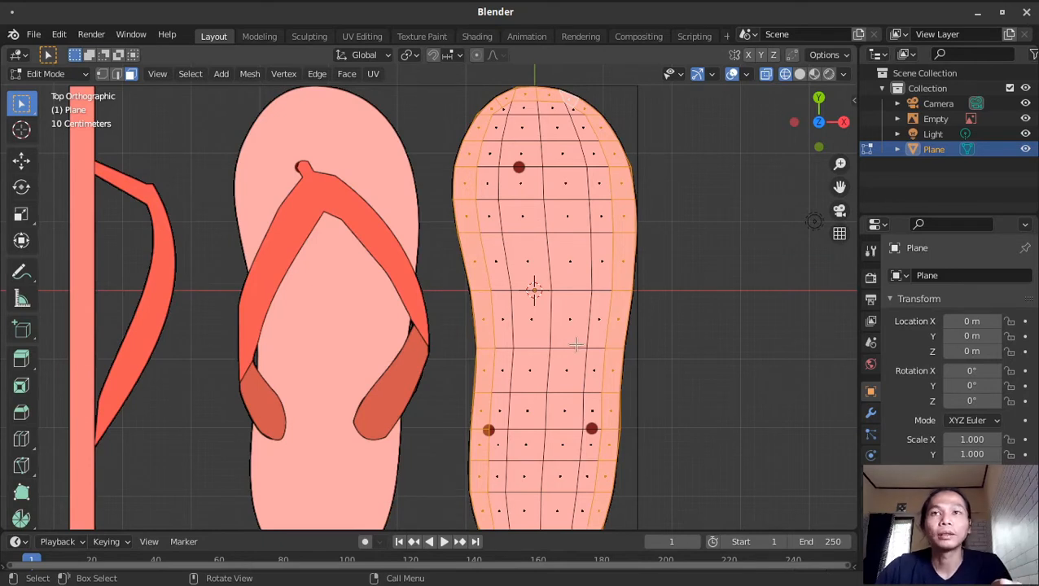
Clear the face loop selection and add a centred lengthwise loop cut through the column crossing the toe strap hole
{"action": "key", "text": "1"}
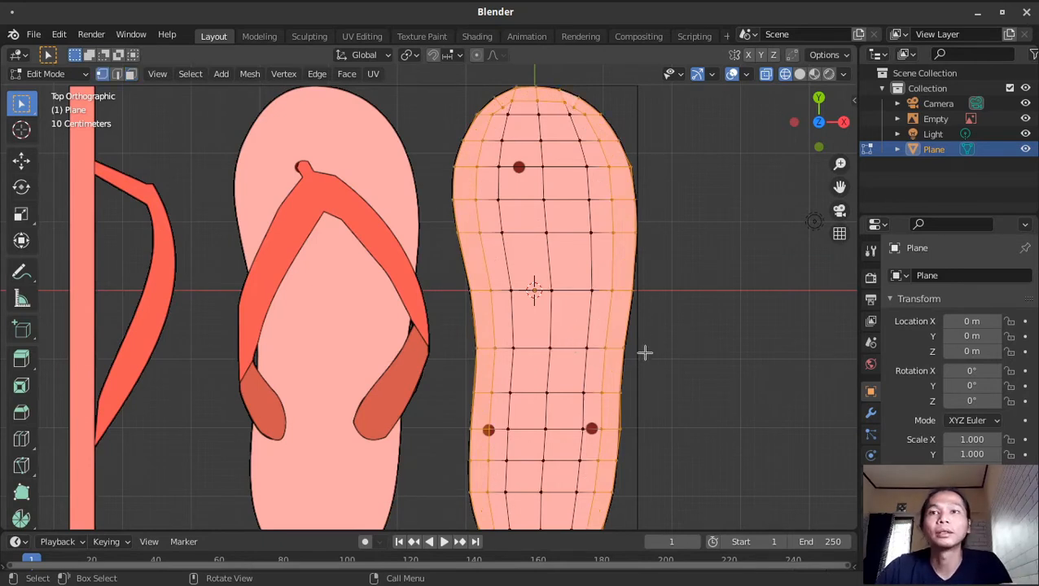
{"action": "left_click", "coordinate": [611, 440]}
{"action": "middle_click_drag", "start_coordinate": [673, 246], "coordinate": [686, 336], "text": "shift"}
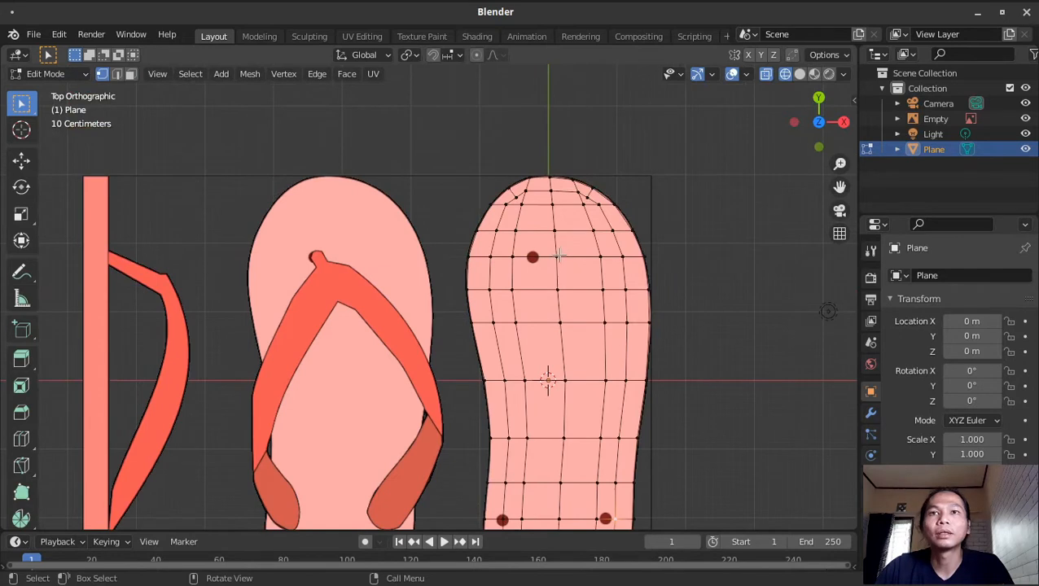
{"action": "key", "text": "ctrl+r"}
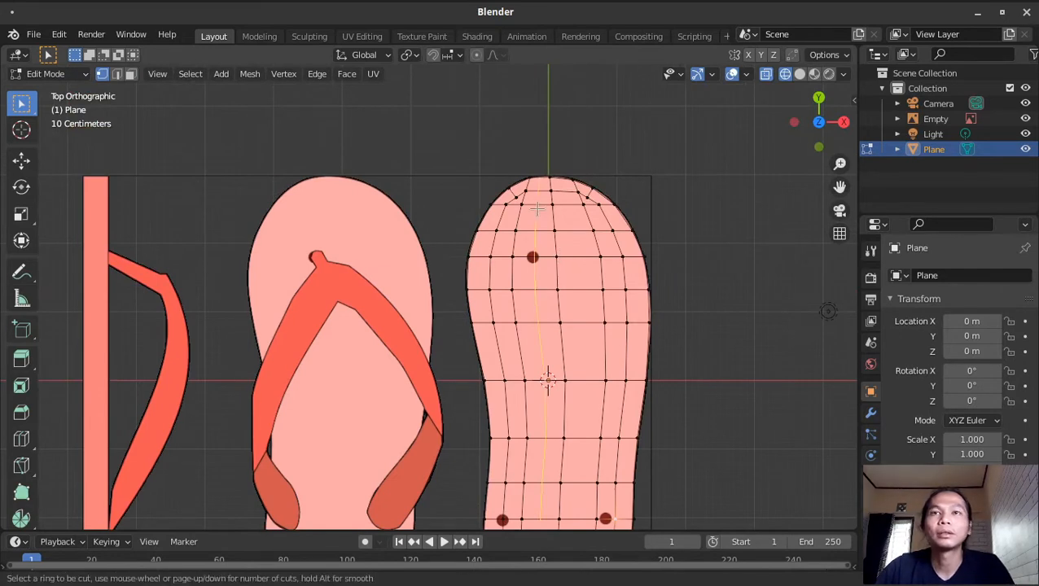
{"action": "left_click", "coordinate": [537, 209]}
{"action": "right_click", "coordinate": [536, 209]}
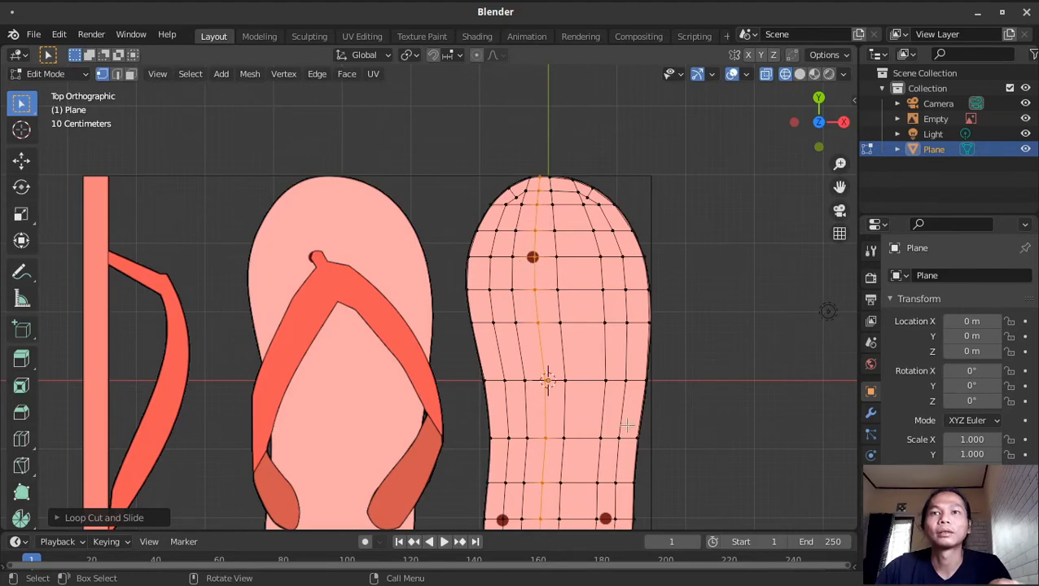
Select the nine vertices around the toe strap hole and inset their four faces toward the hole
{"action": "middle_click_drag", "start_coordinate": [627, 425], "coordinate": [652, 395], "text": "shift"}
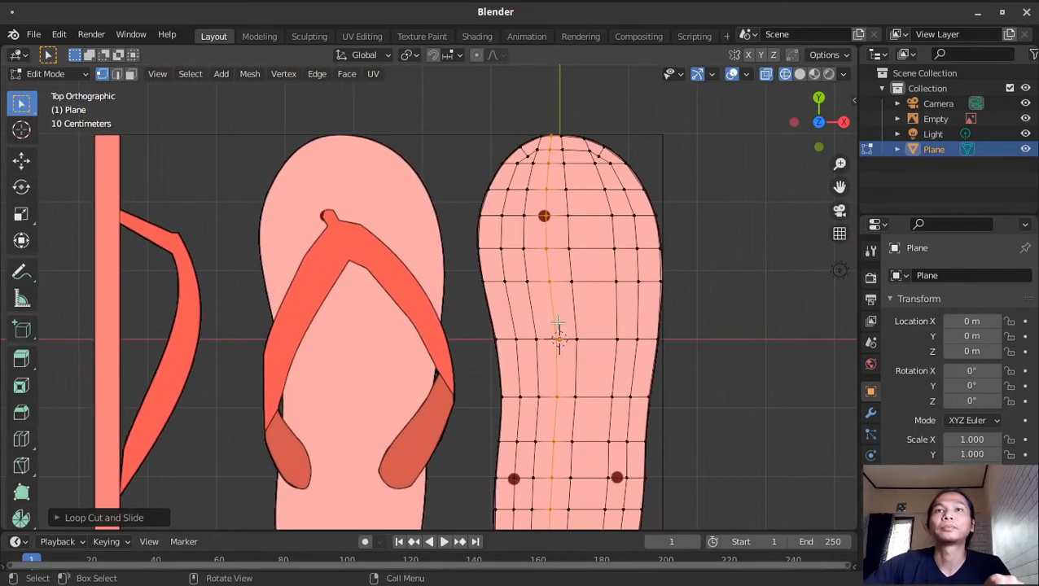
{"action": "scroll", "coordinate": [558, 324], "scroll_direction": "up", "scroll_amount": 2}
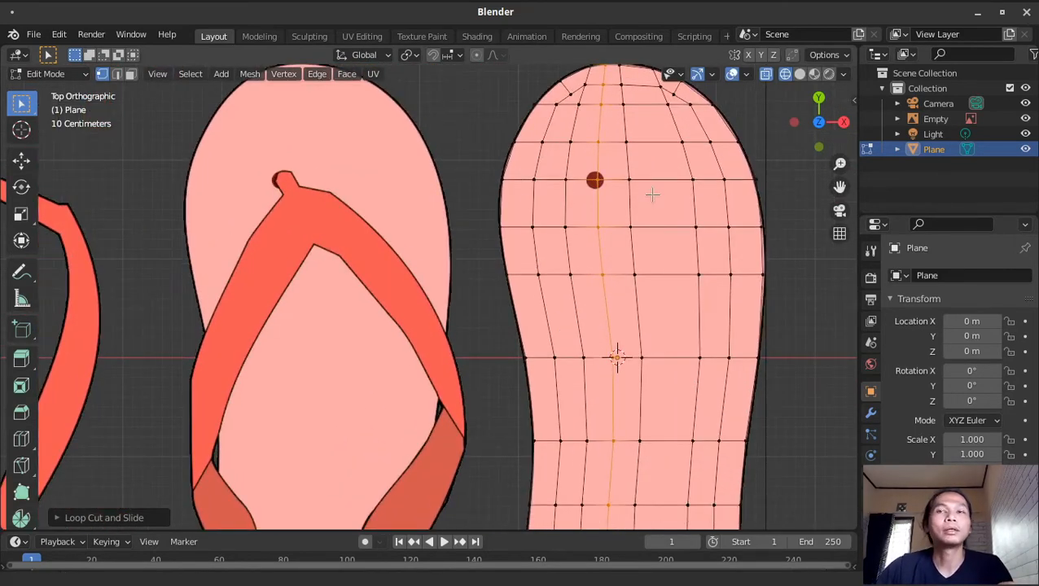
{"action": "middle_click_drag", "start_coordinate": [652, 194], "coordinate": [632, 222], "text": "shift"}
{"action": "key", "text": "a"}
{"action": "key", "text": "alt+a"}
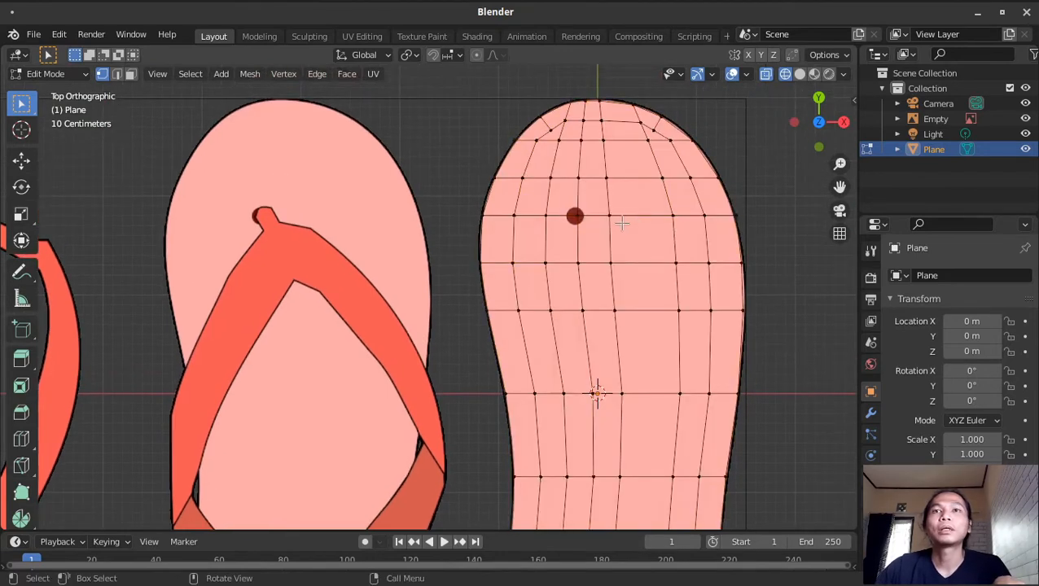
{"action": "left_click", "coordinate": [551, 179]}
{"action": "left_click", "coordinate": [606, 179], "text": "shift"}
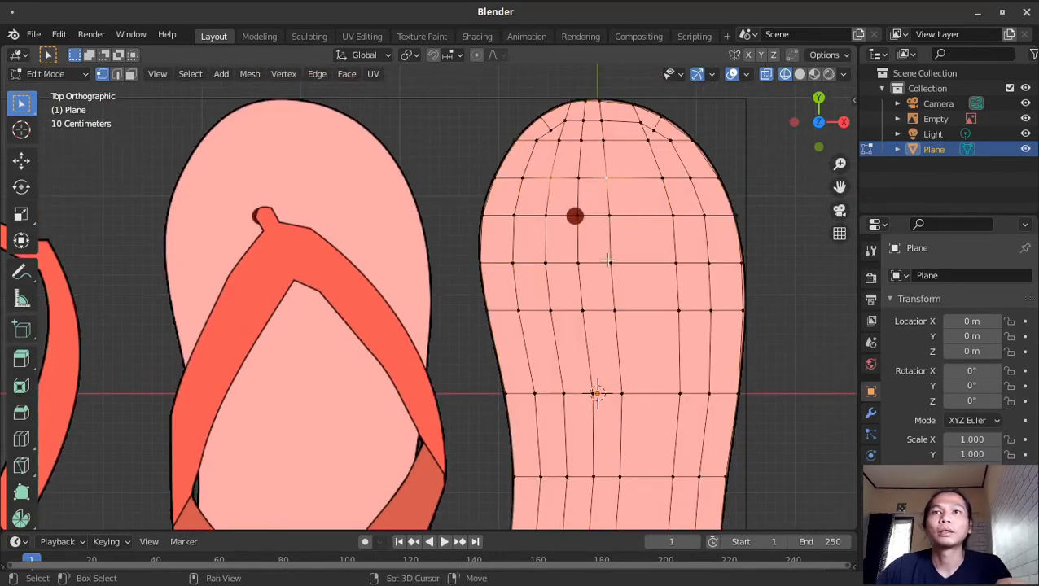
{"action": "left_click", "coordinate": [609, 261], "text": "shift"}
{"action": "left_click", "coordinate": [578, 262], "text": "shift"}
{"action": "left_click", "coordinate": [546, 260], "text": "shift"}
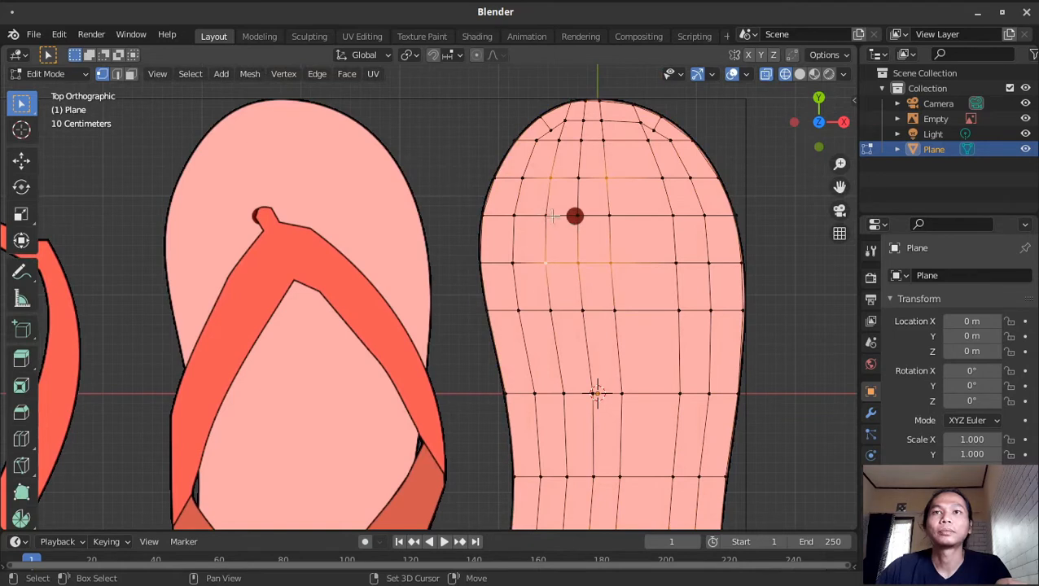
{"action": "left_click", "coordinate": [545, 215], "text": "shift"}
{"action": "left_click", "coordinate": [578, 215], "text": "shift"}
{"action": "left_click", "coordinate": [609, 214], "text": "shift"}
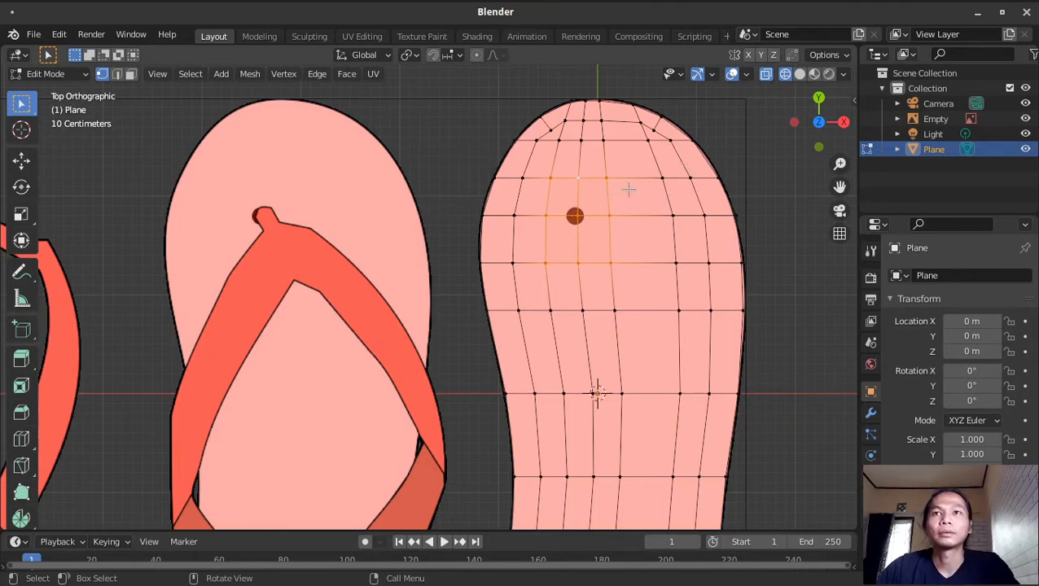
{"action": "key", "text": "i"}
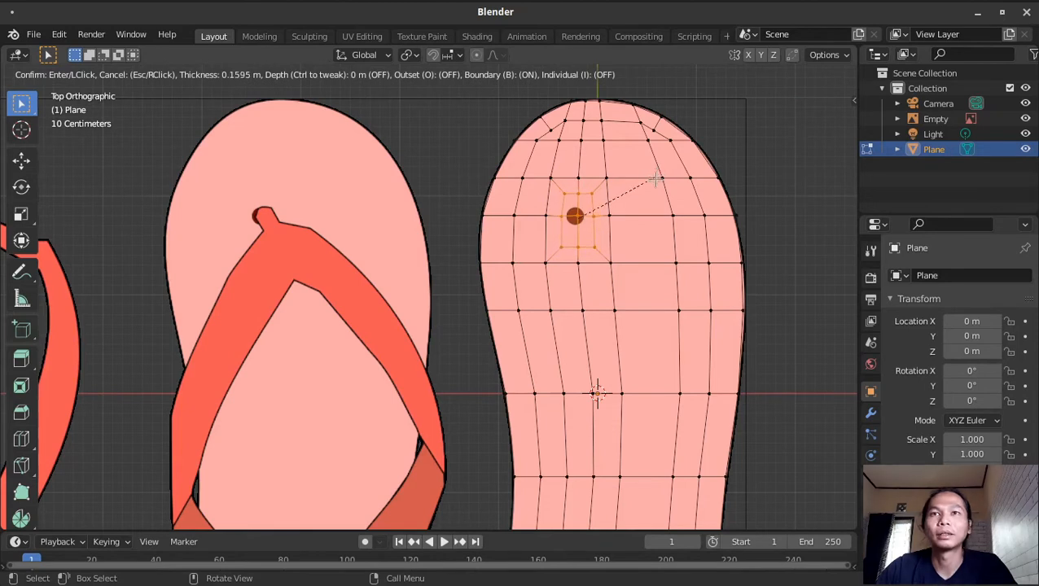
{"action": "left_click", "coordinate": [672, 185]}
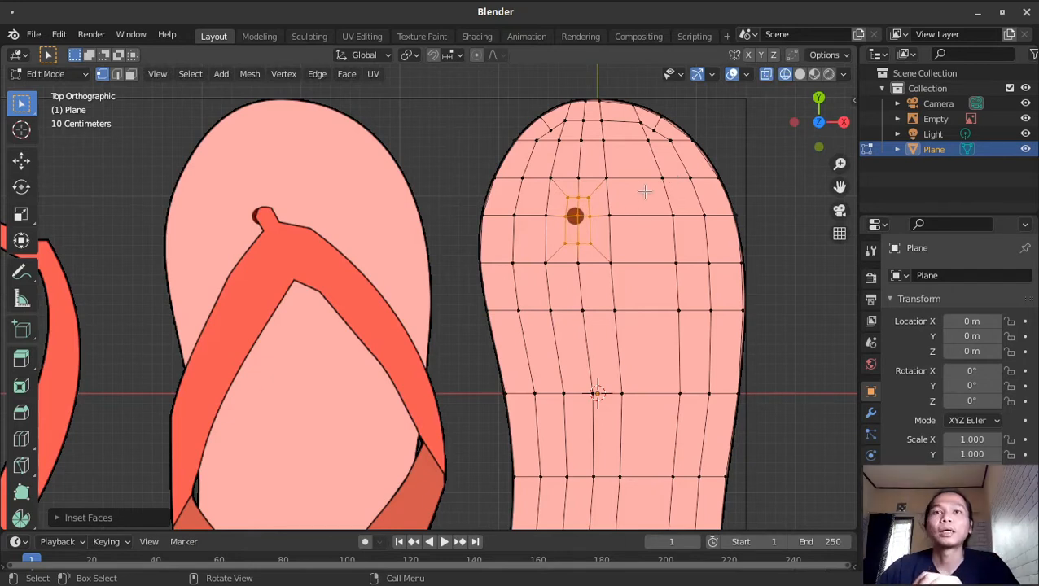
Turn the inset vertices into a circle with LoopTools and rotate it about 19 degrees to untwist the surrounding edges
{"action": "right_click", "coordinate": [656, 196]}
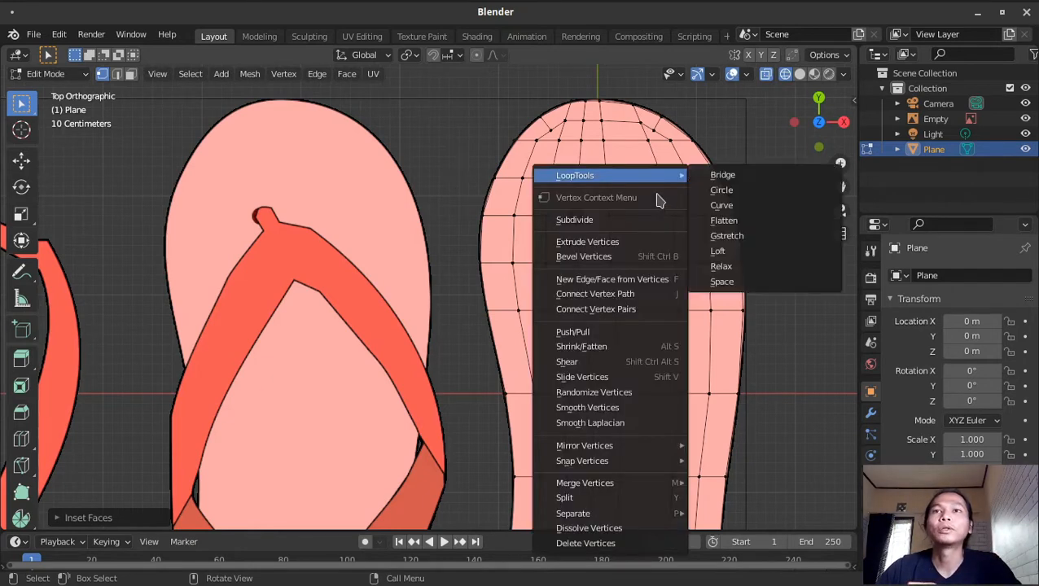
{"action": "mouse_move", "coordinate": [662, 187]}
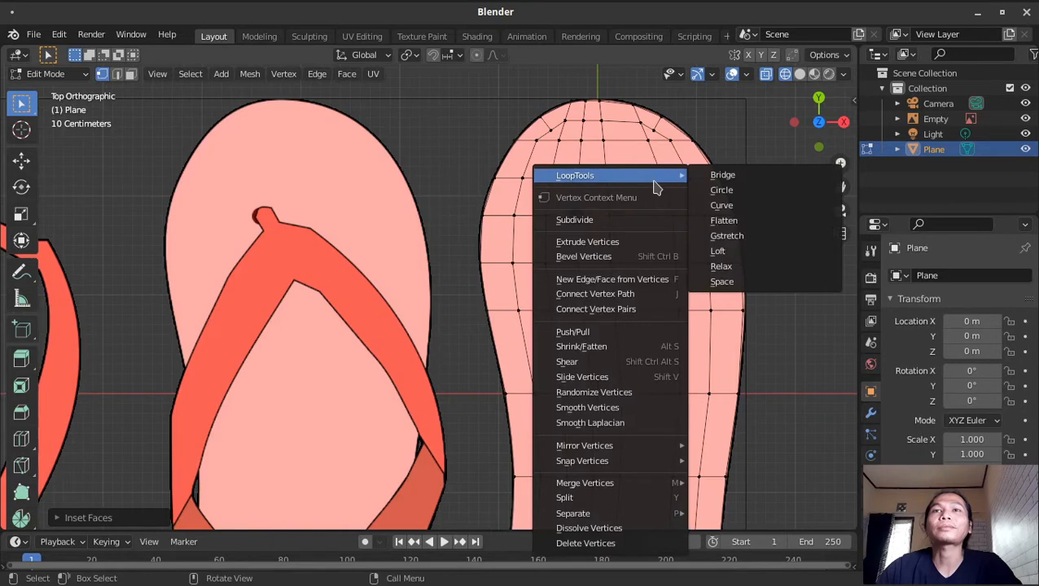
{"action": "left_click", "coordinate": [724, 190]}
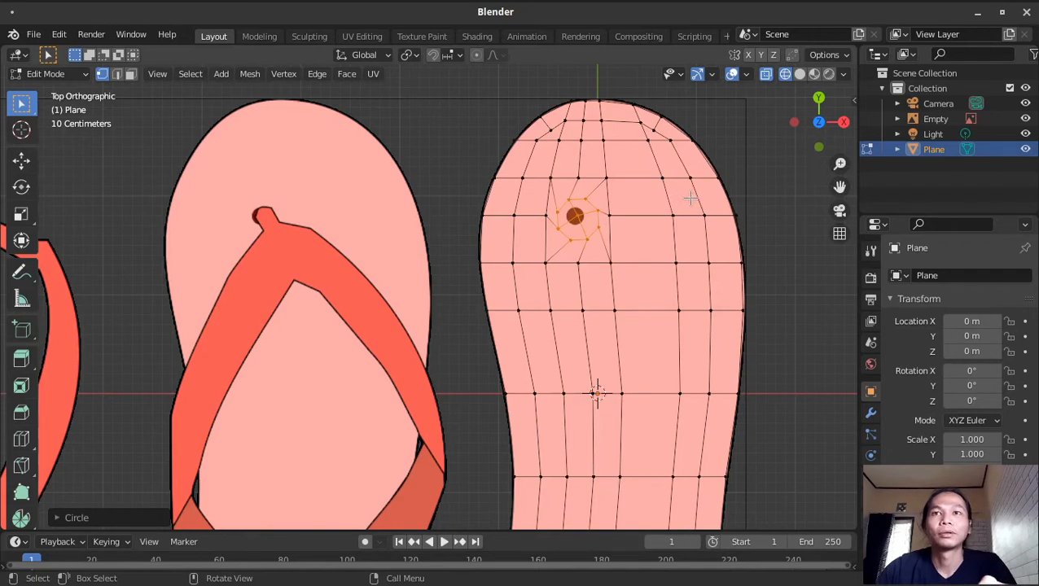
{"action": "key", "text": "r"}
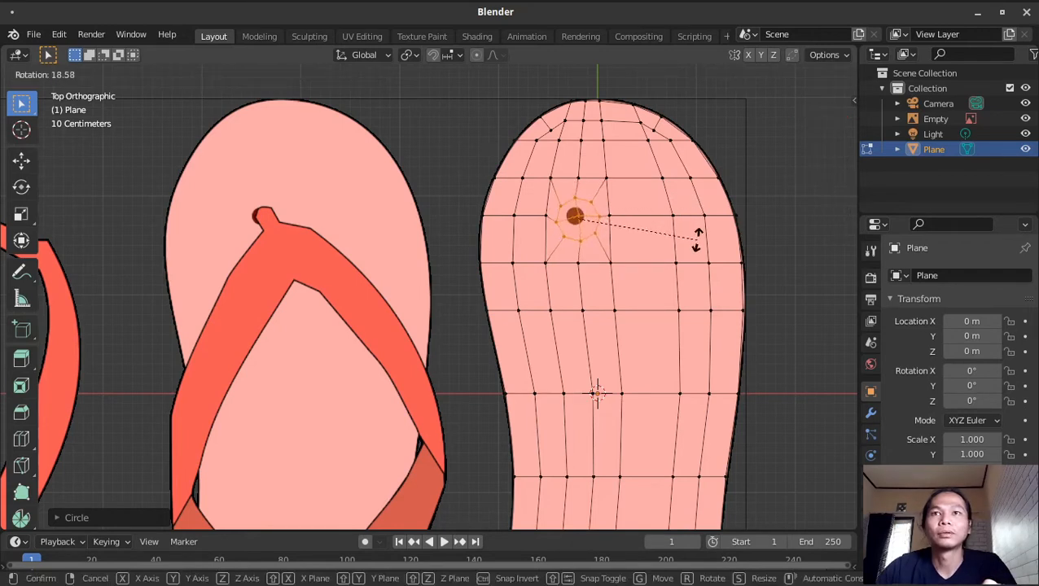
{"action": "left_click", "coordinate": [697, 244]}
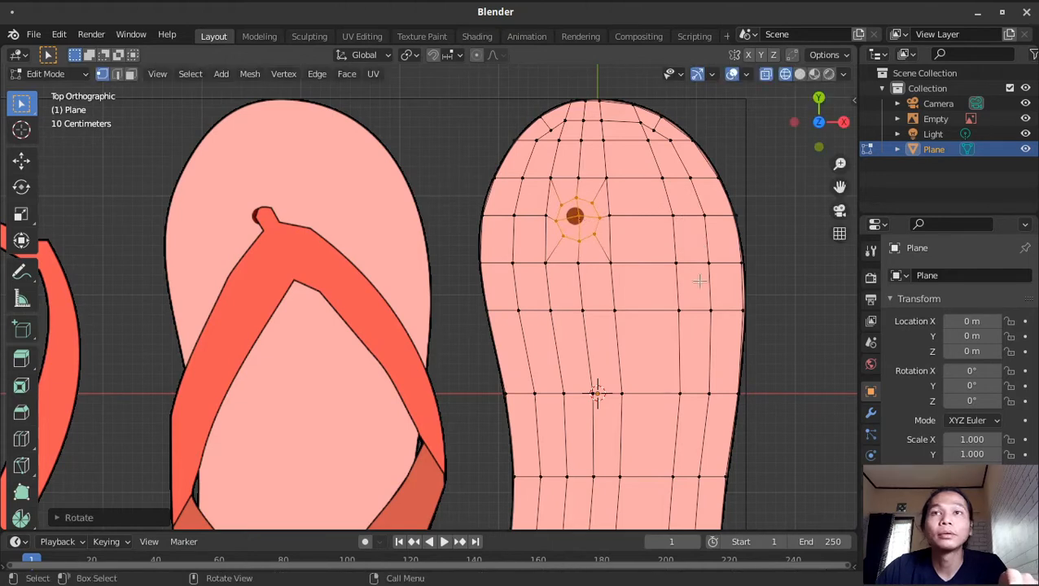
Scale the vertex circle to about 0.63 and move it onto the toe strap hole in the reference
{"action": "key", "text": "s"}
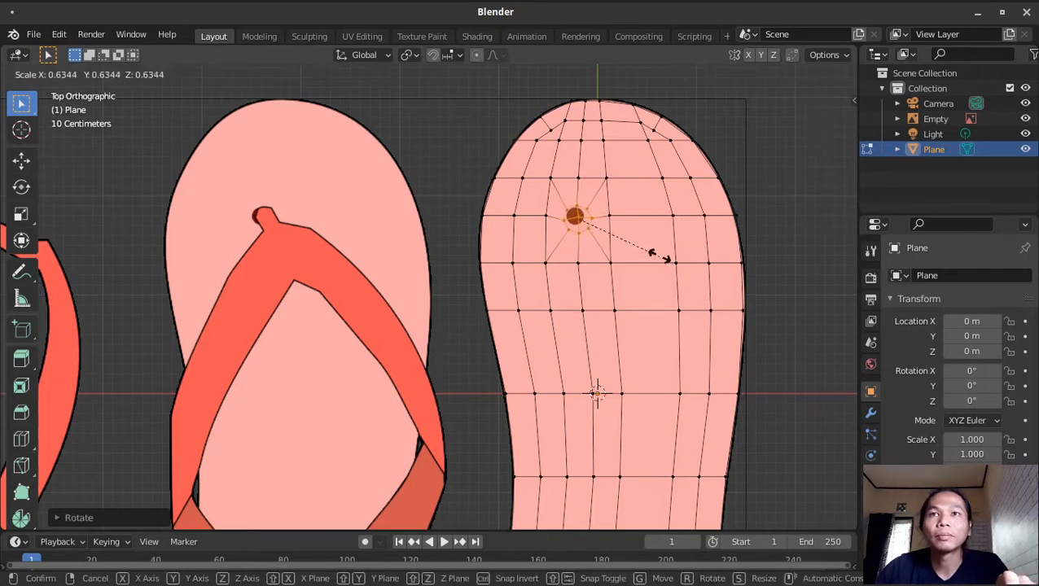
{"action": "left_click", "coordinate": [657, 253]}
{"action": "key", "text": "g"}
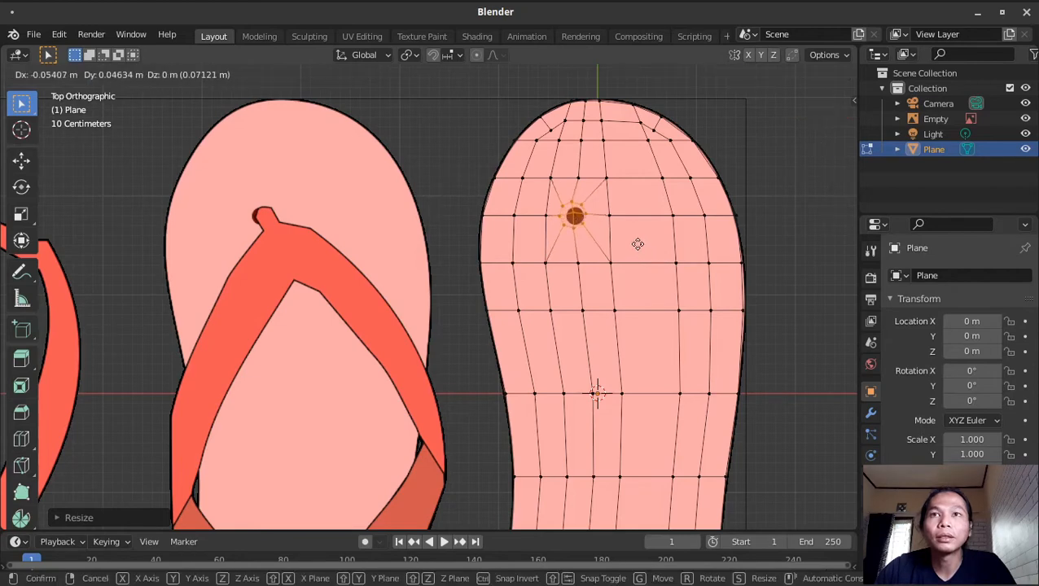
{"action": "left_click", "coordinate": [644, 250]}
Switch to solid shading and delete the circle's centre vertex to open the toe strap hole
{"action": "scroll", "coordinate": [645, 250], "scroll_direction": "up", "scroll_amount": 3}
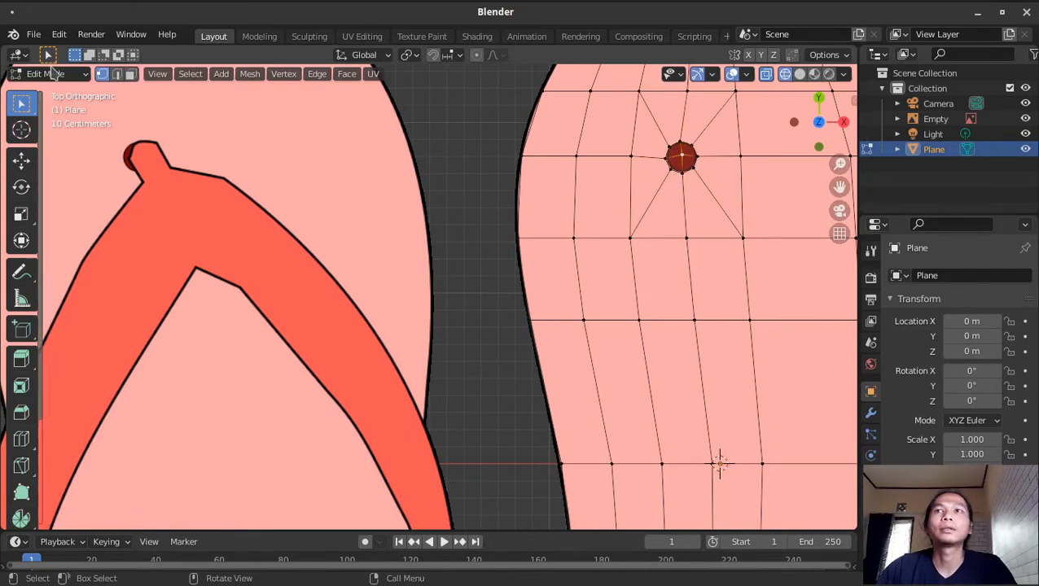
{"action": "key", "text": "shift+z"}
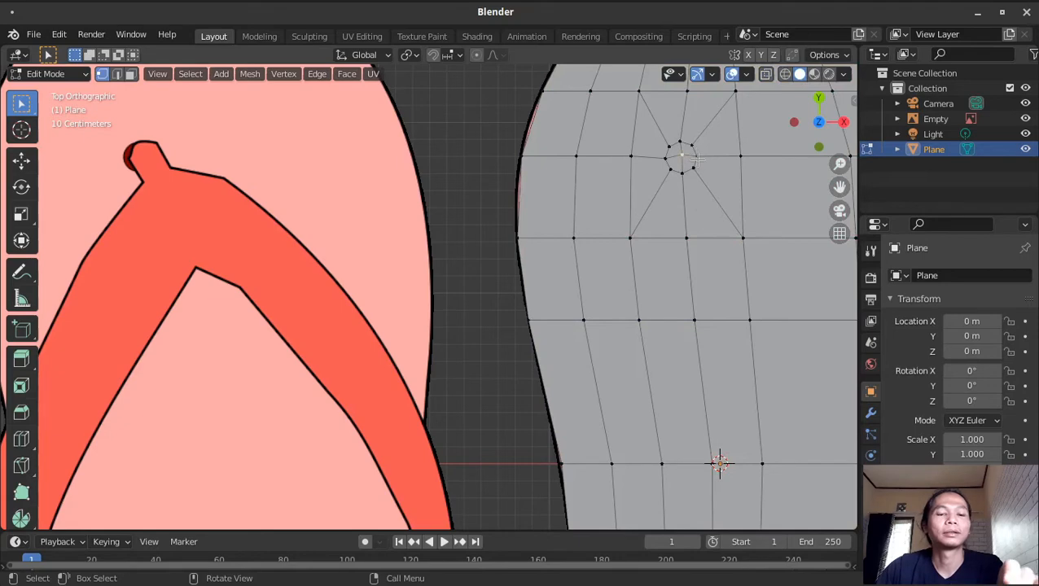
{"action": "key", "text": "x"}
{"action": "left_click", "coordinate": [661, 75]}
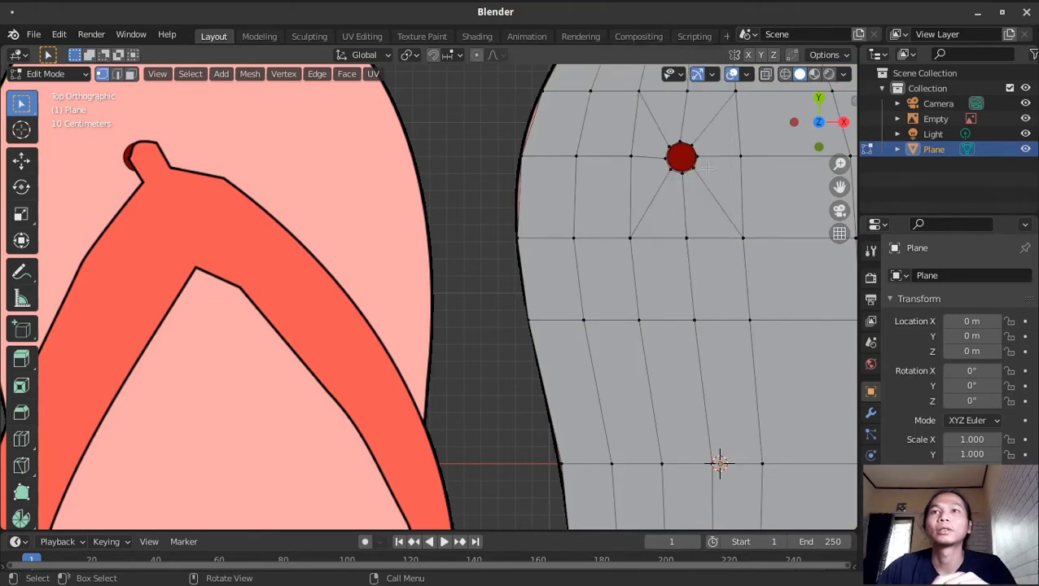
{"action": "middle_click_drag", "start_coordinate": [720, 244], "coordinate": [698, 244]}
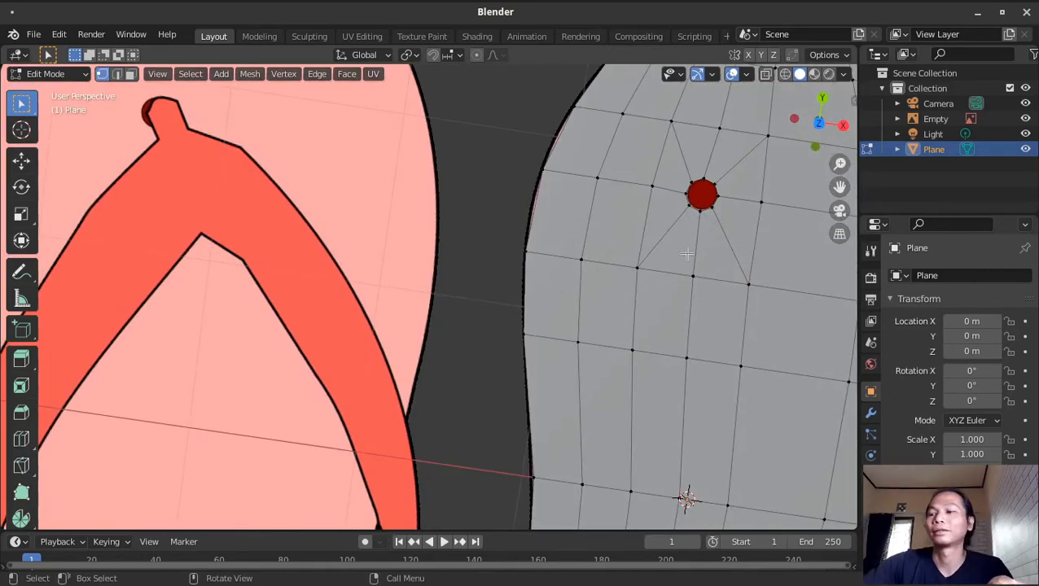
{"action": "key", "text": "KP_7"}
Switch to wireframe shading and select the nine vertices around the sole's left rear strap hole
{"action": "middle_click_drag", "start_coordinate": [651, 394], "coordinate": [561, 141], "text": "shift"}
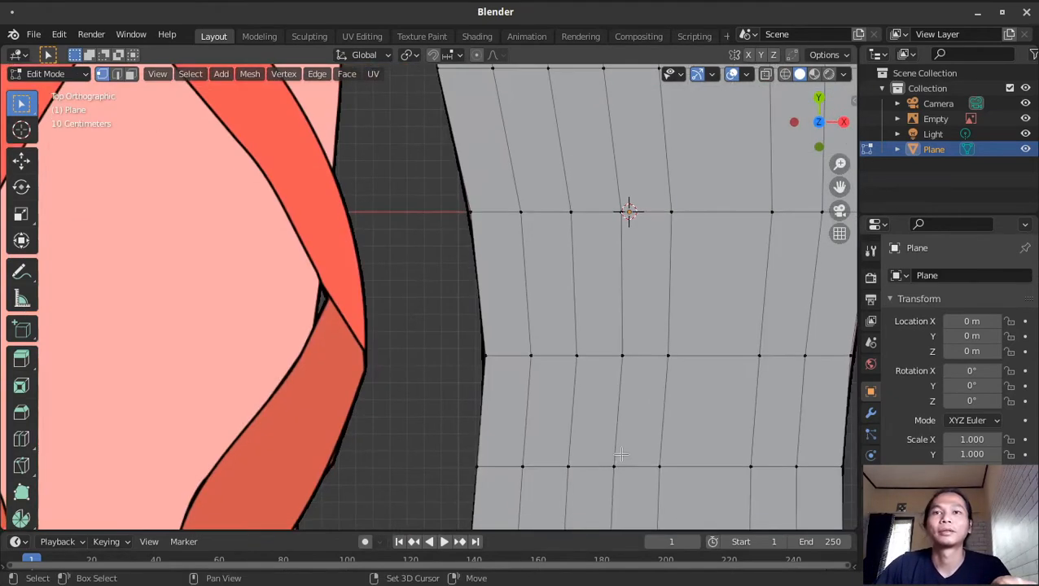
{"action": "middle_click_drag", "start_coordinate": [621, 452], "coordinate": [624, 132], "text": "shift"}
{"action": "left_click", "coordinate": [784, 75]}
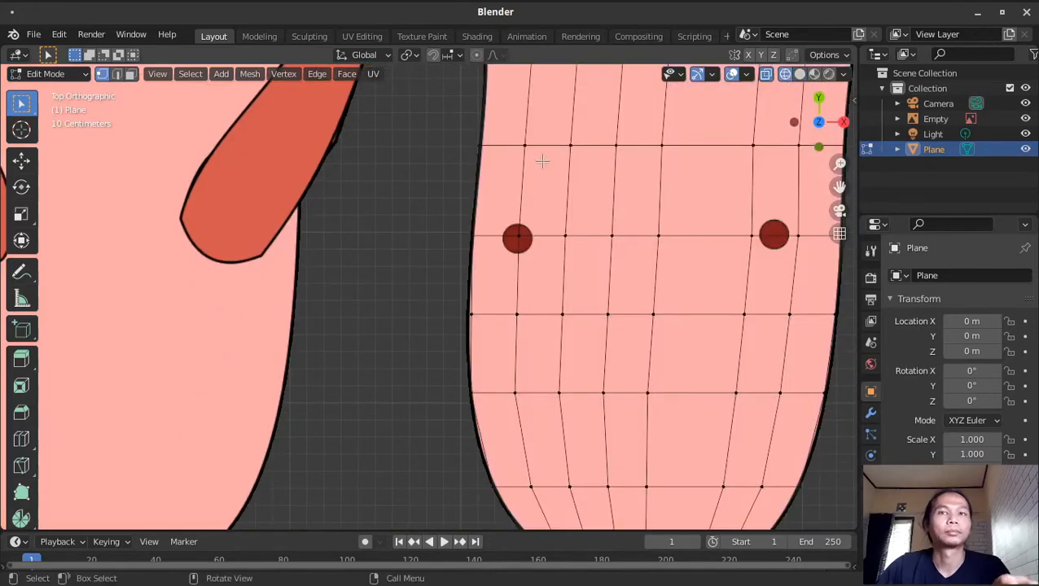
{"action": "left_click", "coordinate": [573, 145]}
{"action": "left_click", "coordinate": [526, 148], "text": "shift"}
{"action": "key", "text": "alt+a"}
{"action": "left_click", "coordinate": [566, 147]}
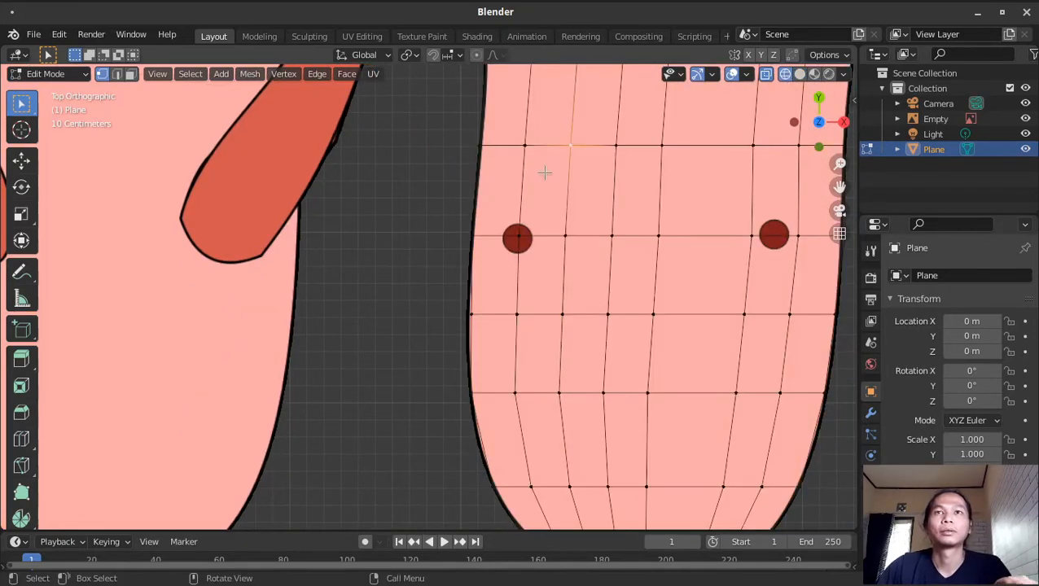
{"action": "left_click", "coordinate": [525, 148], "text": "shift"}
{"action": "left_click", "coordinate": [479, 144], "text": "shift"}
{"action": "left_click", "coordinate": [475, 235], "text": "shift"}
{"action": "left_click", "coordinate": [522, 237], "text": "shift"}
{"action": "left_click", "coordinate": [563, 236], "text": "shift"}
{"action": "left_click_drag", "start_coordinate": [442, 279], "coordinate": [584, 334], "text": "shift"}
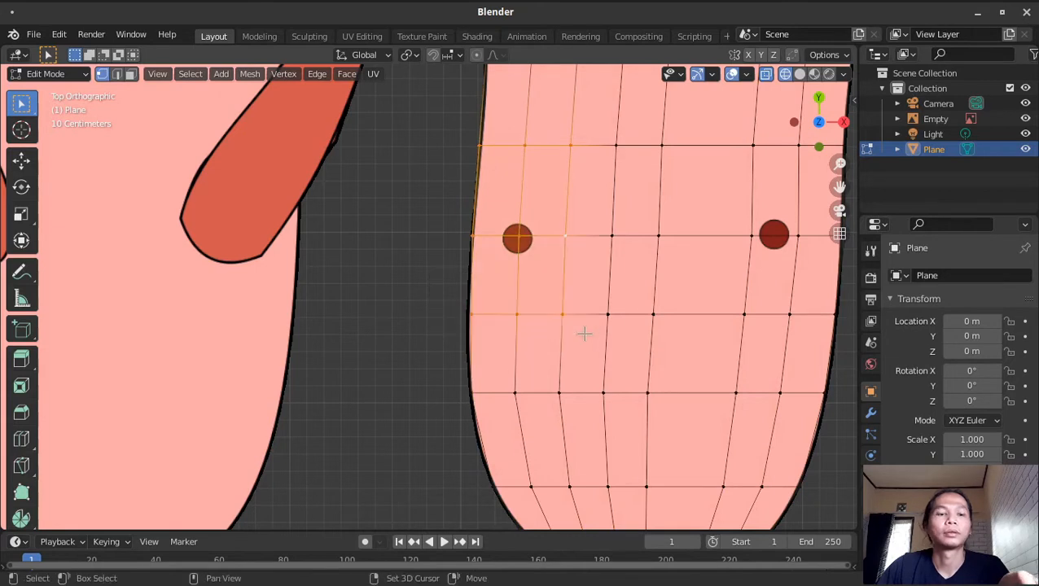
Inset the four selected faces by about 0.13 m and scale the result along Y to about 0.44
{"action": "key", "text": "i"}
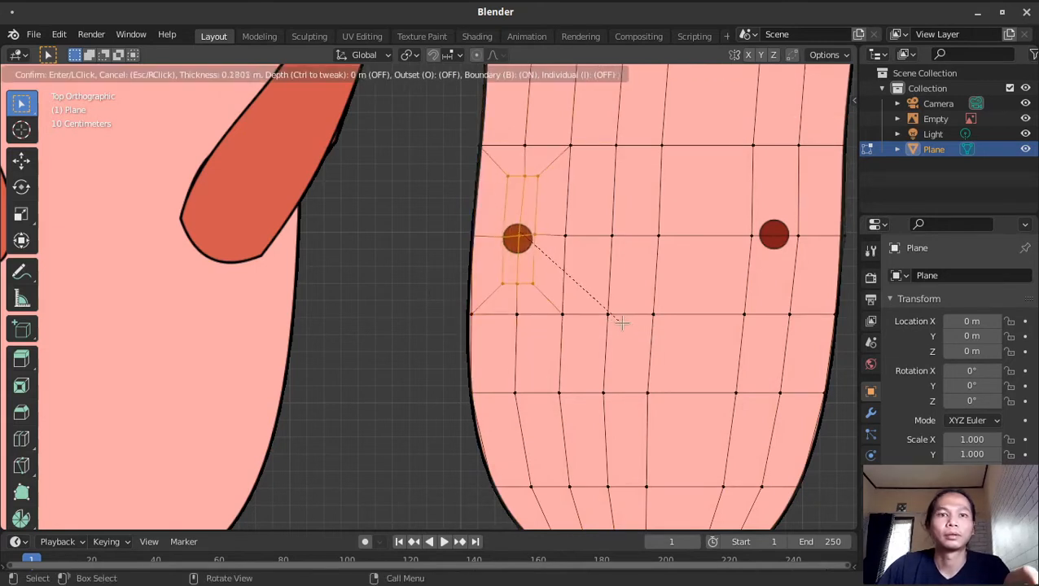
{"action": "left_click", "coordinate": [622, 324]}
{"action": "key", "text": "s"}
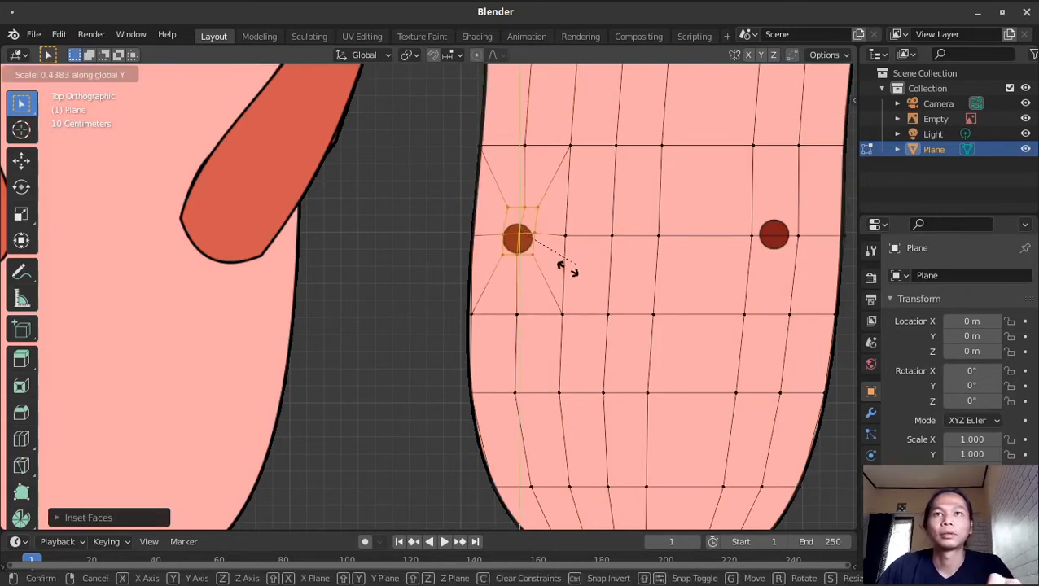
{"action": "left_click", "coordinate": [566, 269]}
Turn the inset vertices into a circle with LoopTools and rotate, shrink and move it onto the left rear strap hole
{"action": "right_click", "coordinate": [558, 214]}
{"action": "mouse_move", "coordinate": [561, 210]}
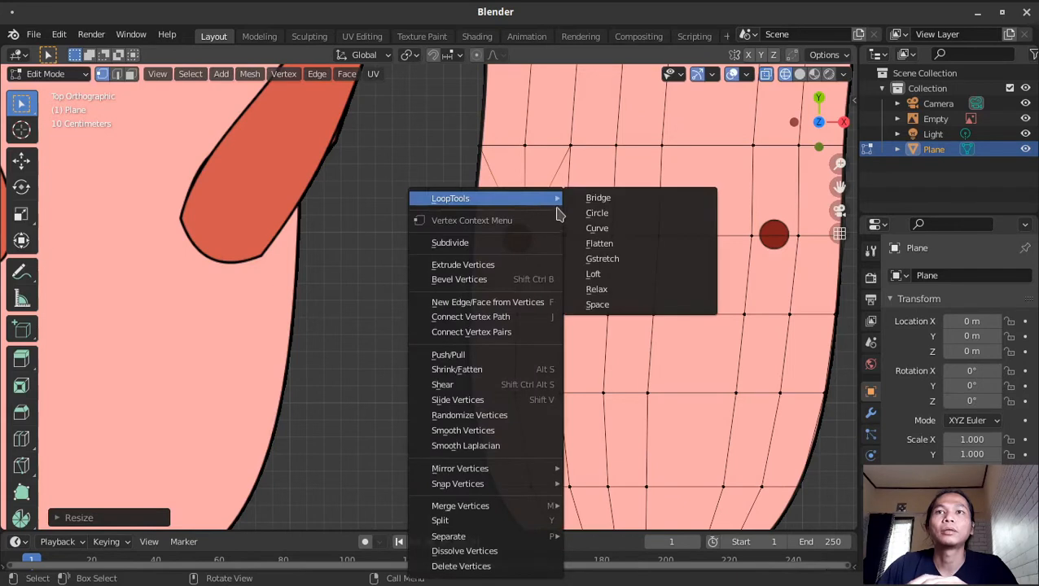
{"action": "left_click", "coordinate": [598, 213]}
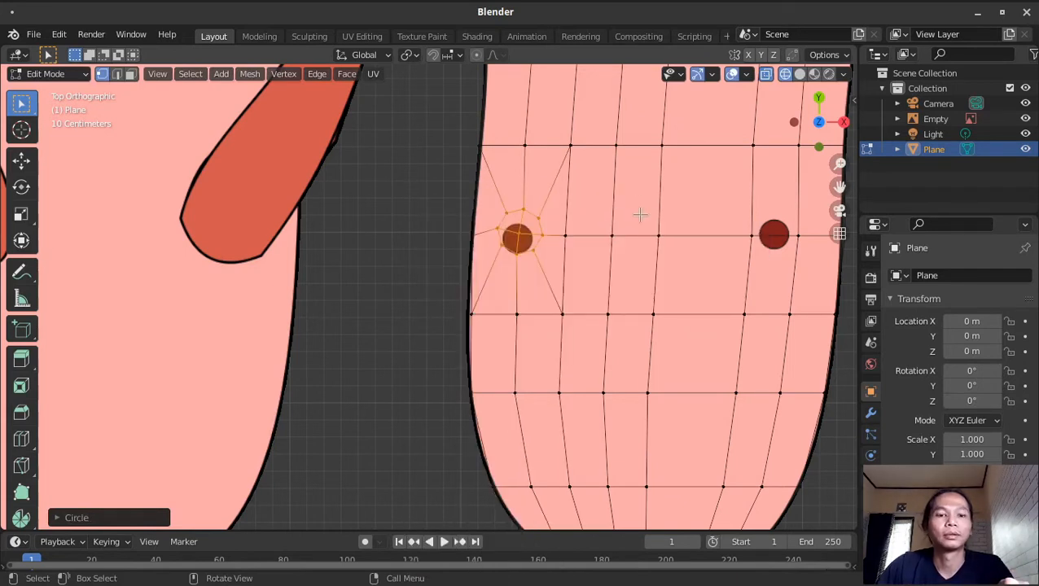
{"action": "key", "text": "s"}
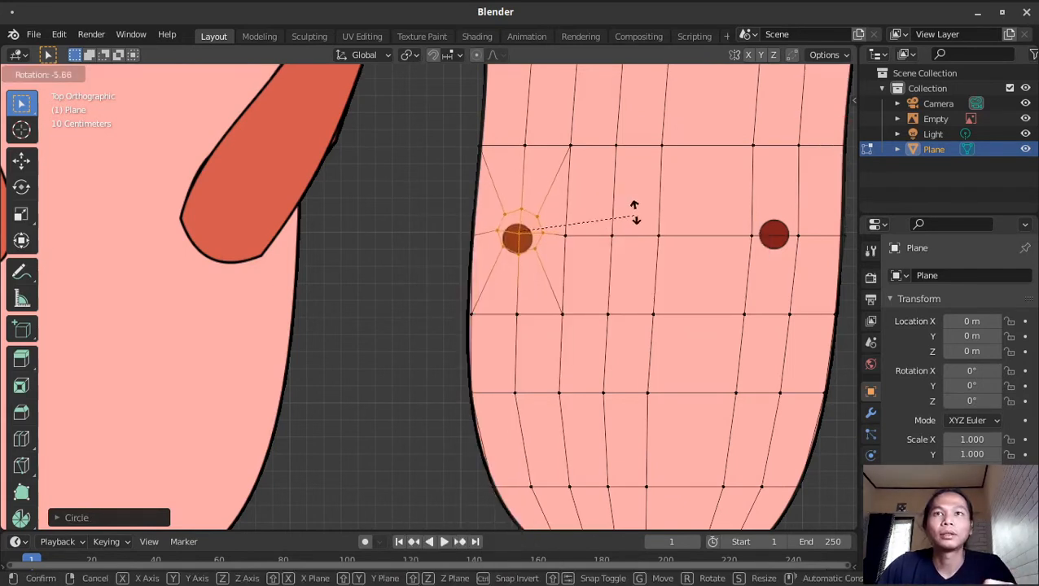
{"action": "left_click", "coordinate": [600, 202]}
{"action": "key", "text": "g"}
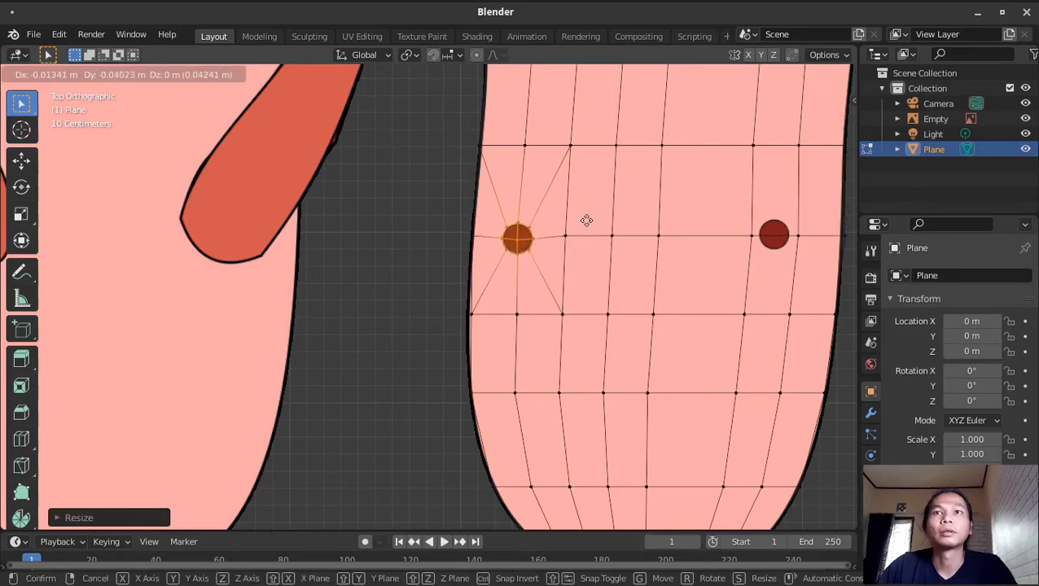
{"action": "left_click", "coordinate": [587, 220]}
Select the nine vertices around the sole's right rear strap hole and inset their four faces
{"action": "middle_click_drag", "start_coordinate": [681, 232], "coordinate": [484, 240], "text": "shift"}
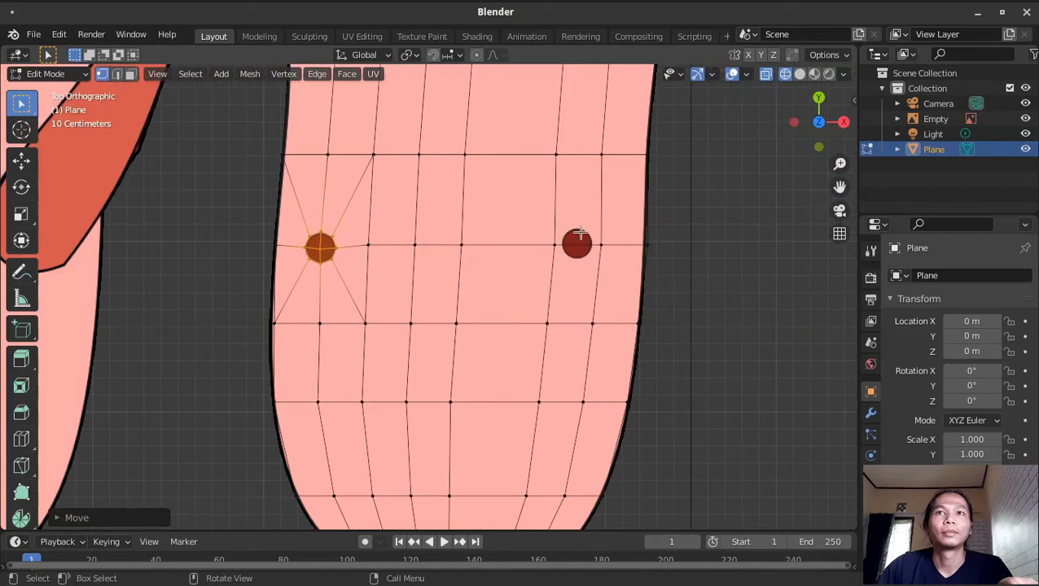
{"action": "left_click", "coordinate": [553, 155]}
{"action": "left_click_drag", "start_coordinate": [710, 353], "coordinate": [527, 120]}
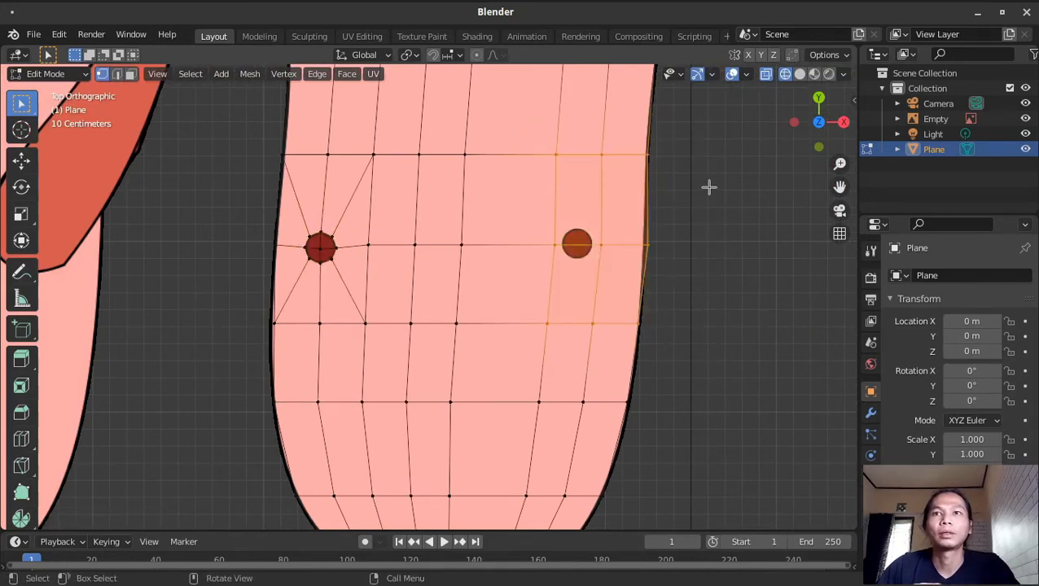
{"action": "key", "text": "i"}
{"action": "left_click", "coordinate": [707, 196]}
Squash the right rear inset faces along Y and scale them down slightly overall
{"action": "key", "text": "s"}
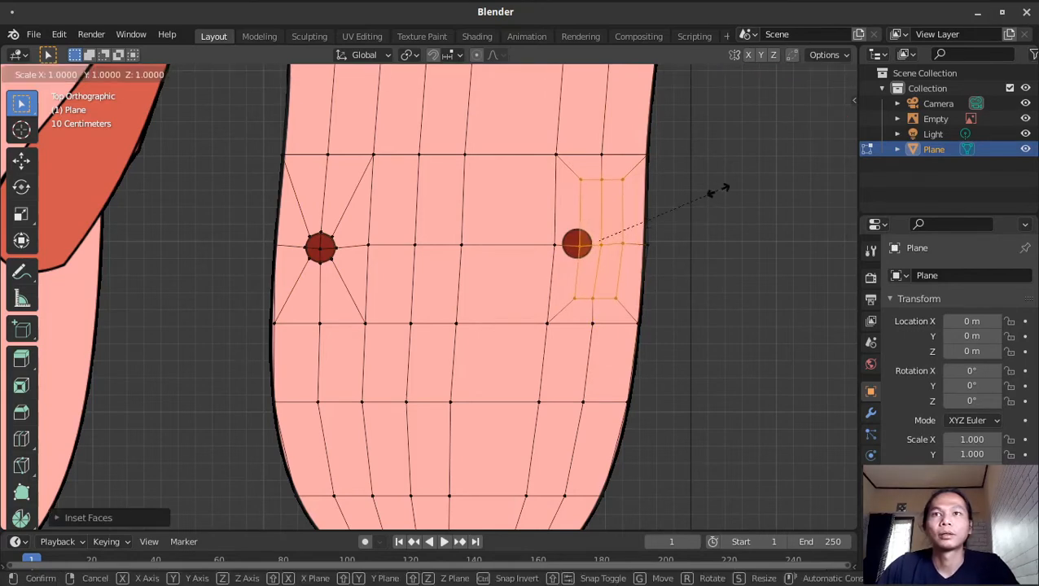
{"action": "left_click", "coordinate": [665, 246]}
{"action": "key", "text": "s"}
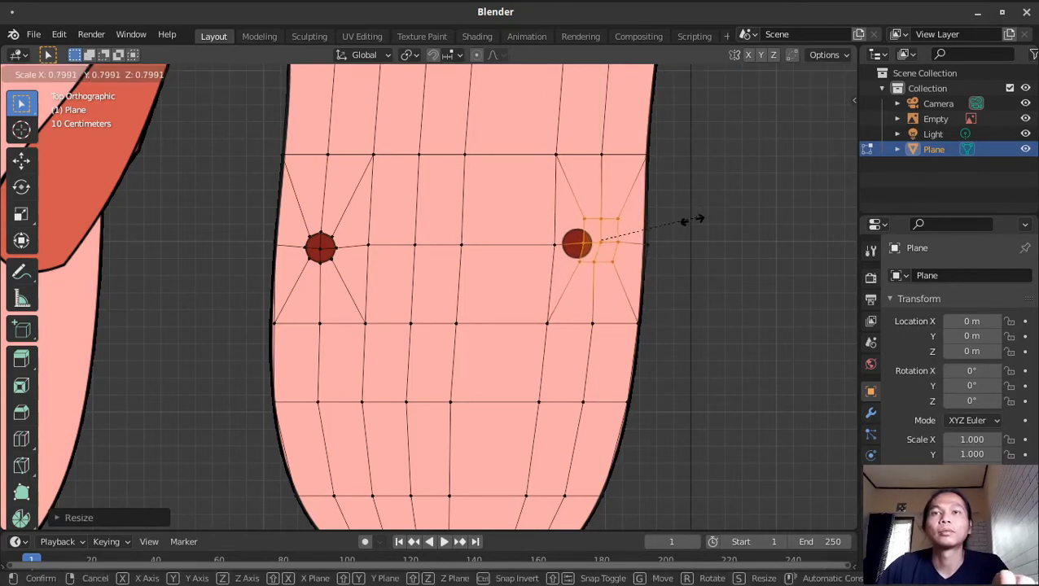
{"action": "left_click", "coordinate": [684, 221]}
Turn the right rear inset vertices into a circle with LoopTools and rotate it slightly to straighten the surrounding edges
{"action": "right_click", "coordinate": [669, 230]}
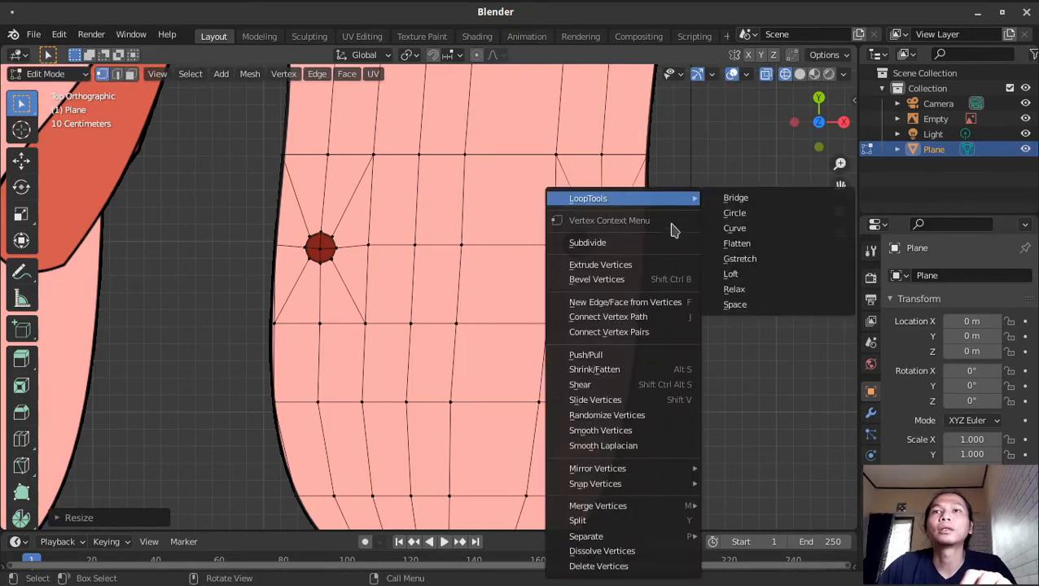
{"action": "left_click", "coordinate": [734, 214]}
{"action": "key", "text": "r"}
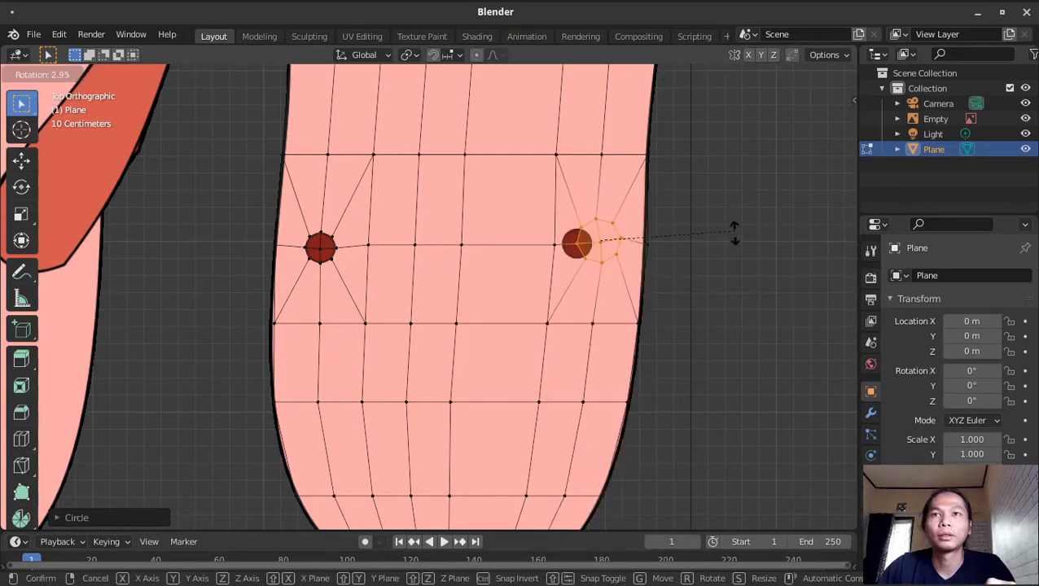
{"action": "left_click", "coordinate": [738, 219]}
Scale down the right rear vertex circle and move it about 0.07 m along negative X toward the reference hole
{"action": "key", "text": "s"}
{"action": "left_click", "coordinate": [681, 240]}
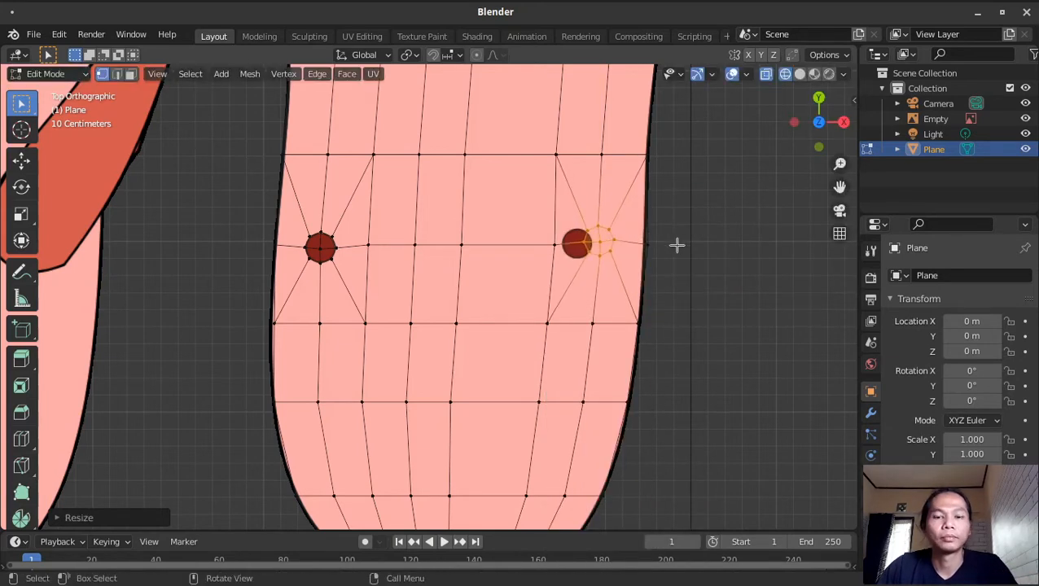
{"action": "key", "text": "g"}
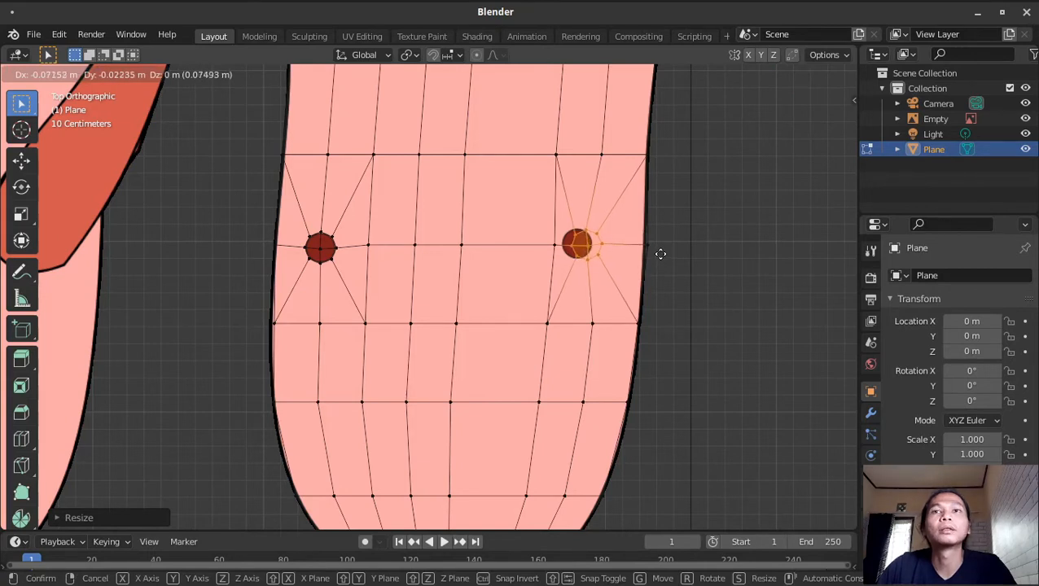
{"action": "left_click", "coordinate": [661, 254]}
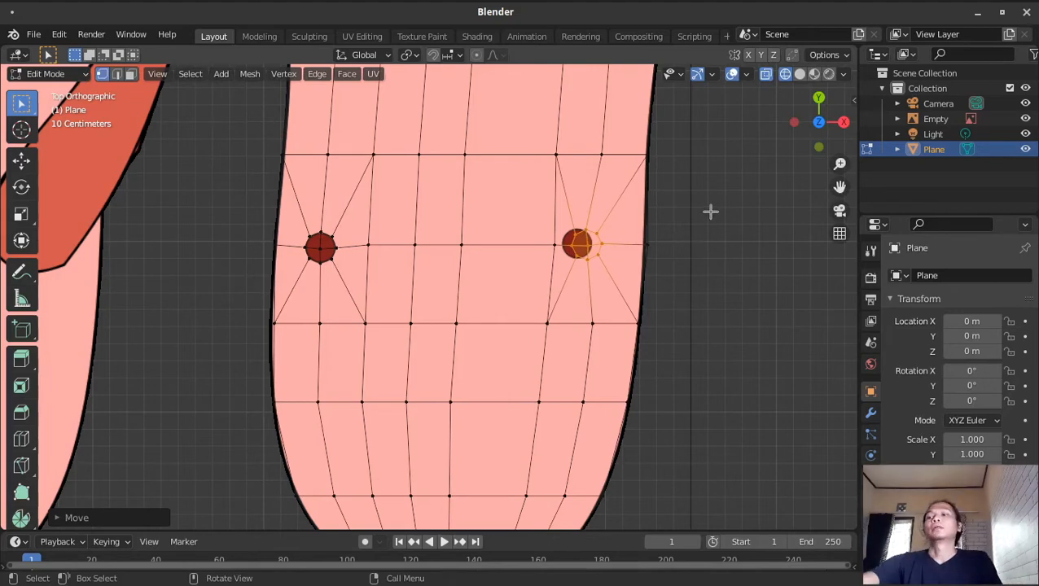
Switch to solid shading and view the whole sole in Object Mode
{"action": "scroll", "coordinate": [710, 211], "scroll_direction": "down", "scroll_amount": 1}
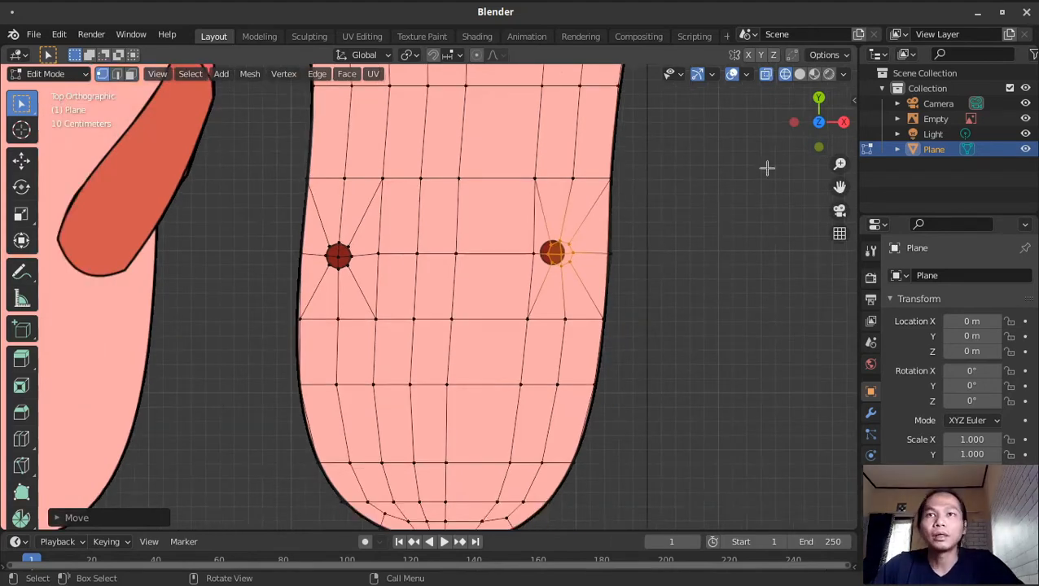
{"action": "left_click", "coordinate": [643, 250]}
{"action": "scroll", "coordinate": [643, 251], "scroll_direction": "down", "scroll_amount": 4}
{"action": "middle_click_drag", "start_coordinate": [615, 205], "coordinate": [684, 325], "text": "shift"}
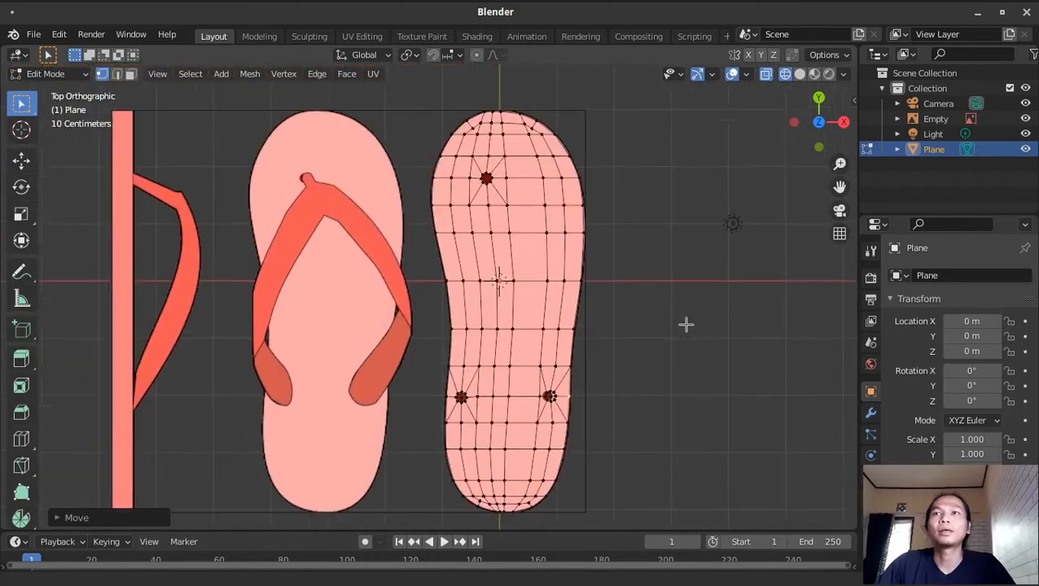
{"action": "left_click", "coordinate": [798, 76]}
{"action": "key", "text": "Tab"}
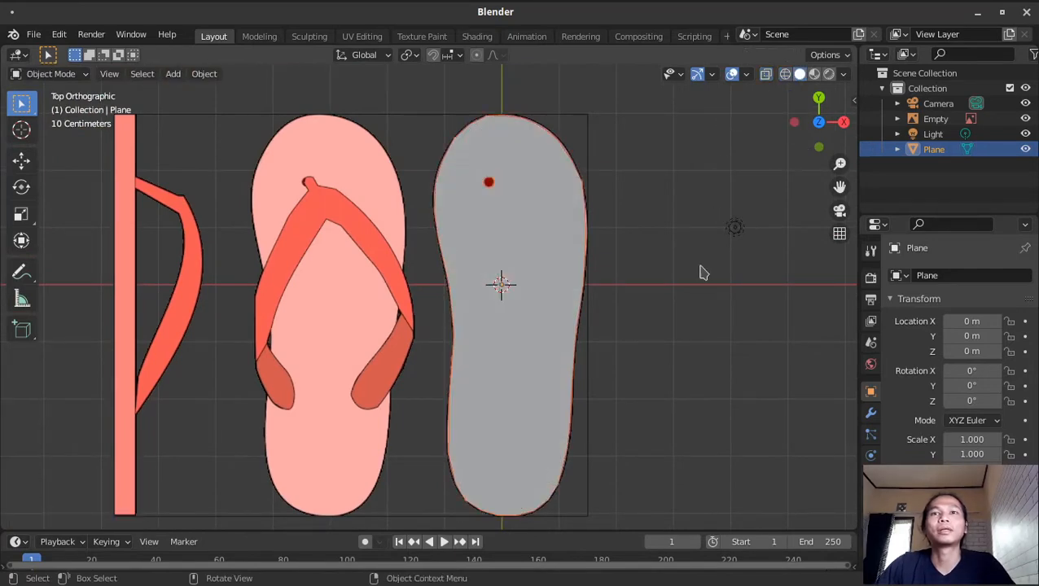
{"action": "middle_click_drag", "start_coordinate": [608, 376], "coordinate": [589, 342]}
Delete the centre vertices of both rear circles to open the strap holes, and return to Object Mode
{"action": "key", "text": "Tab"}
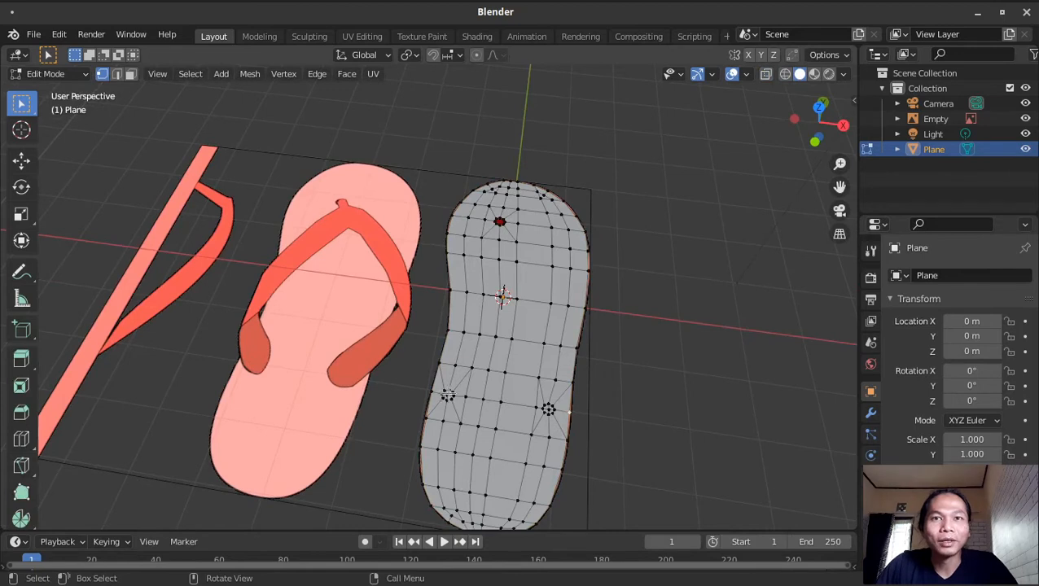
{"action": "key", "text": "x"}
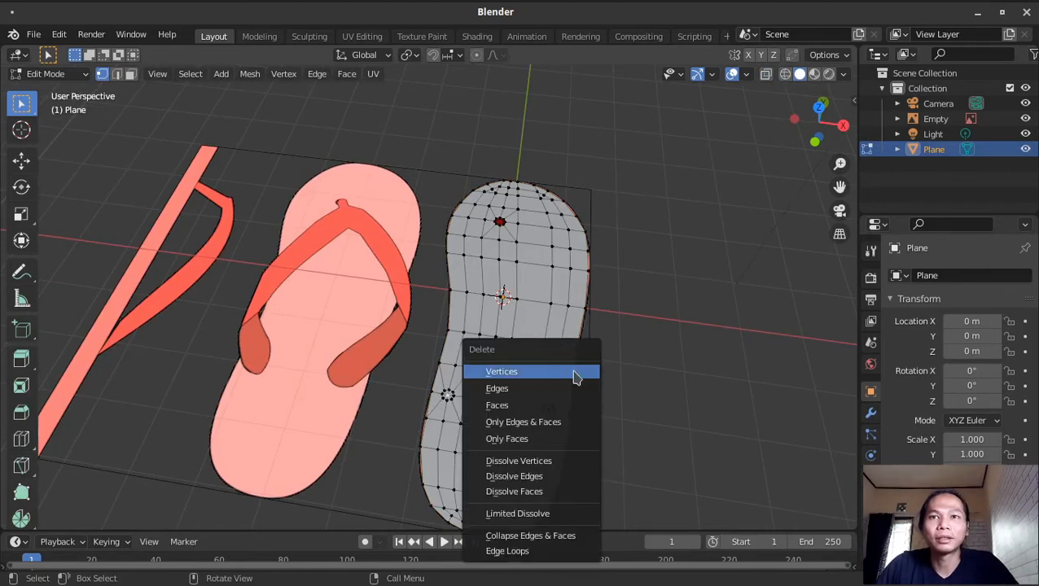
{"action": "key", "text": "Escape"}
{"action": "key", "text": "x"}
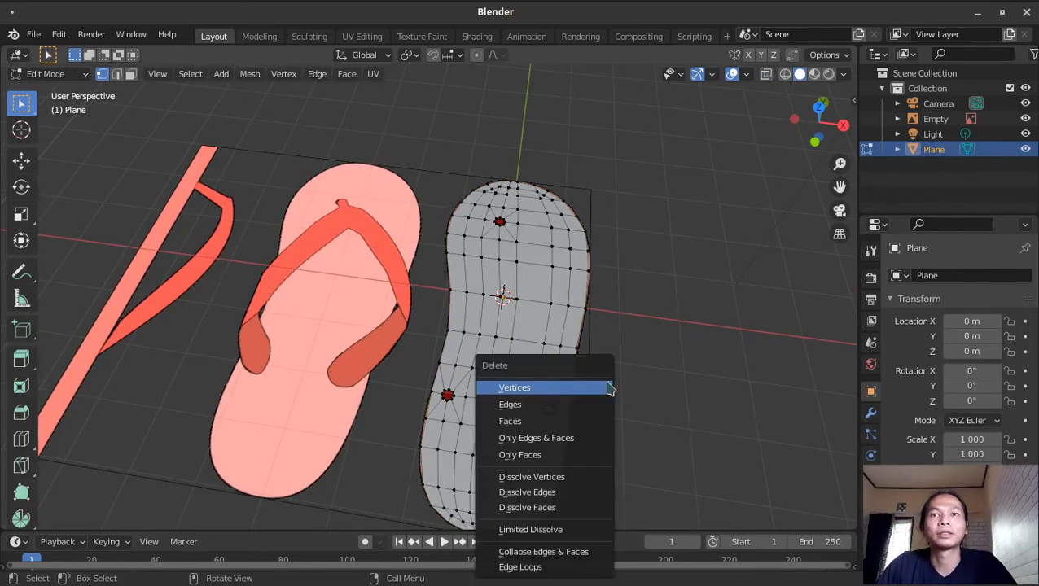
{"action": "key", "text": "Escape"}
{"action": "key", "text": "Tab"}
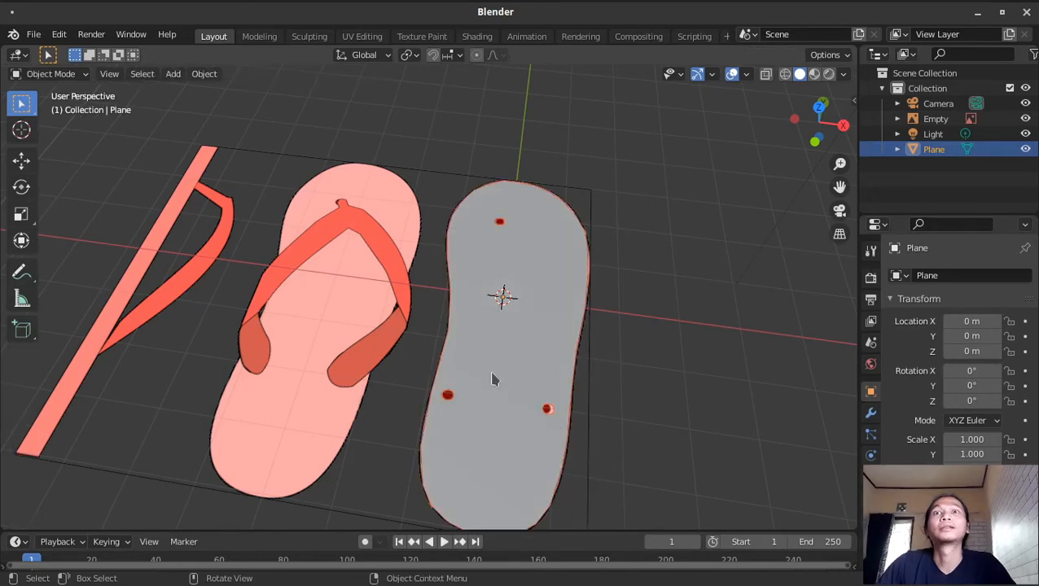
Add a Solidify modifier to the sole and set its thickness to 0.25 m
{"action": "middle_click_drag", "start_coordinate": [492, 373], "coordinate": [656, 317]}
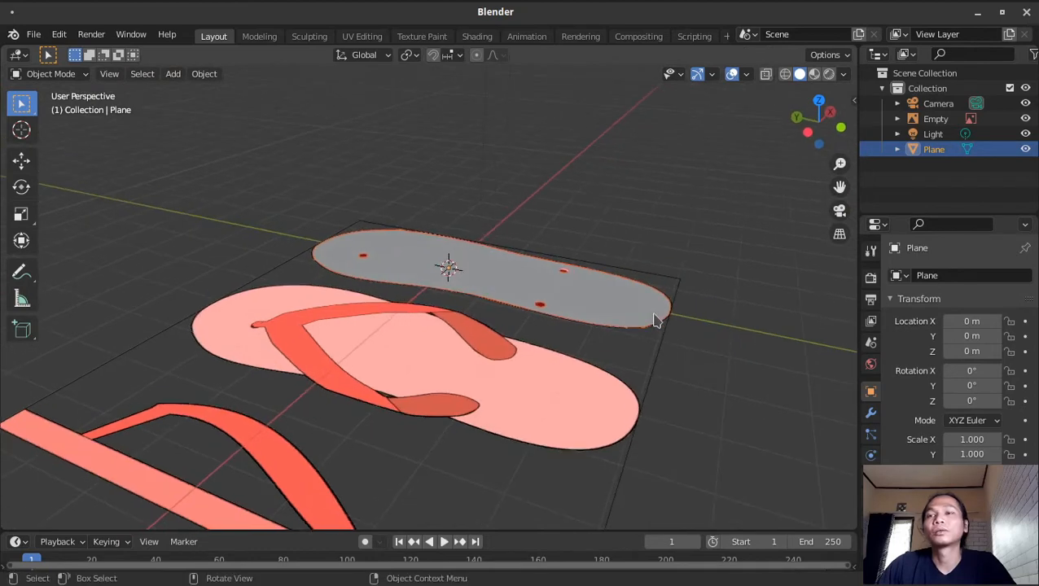
{"action": "left_click", "coordinate": [870, 413]}
{"action": "middle_click_drag", "start_coordinate": [708, 332], "coordinate": [676, 310]}
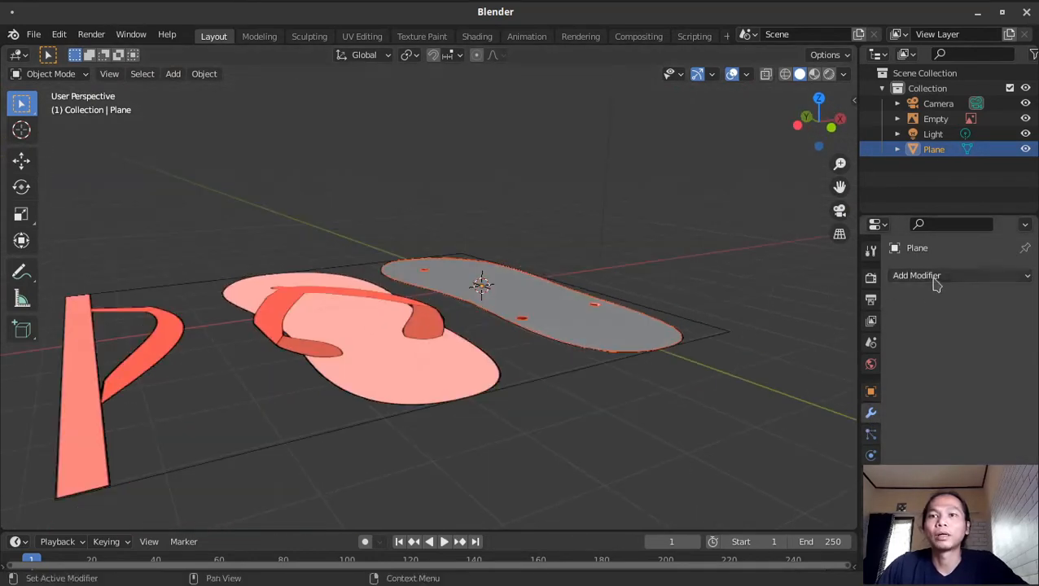
{"action": "left_click", "coordinate": [916, 275]}
{"action": "left_click", "coordinate": [750, 539]}
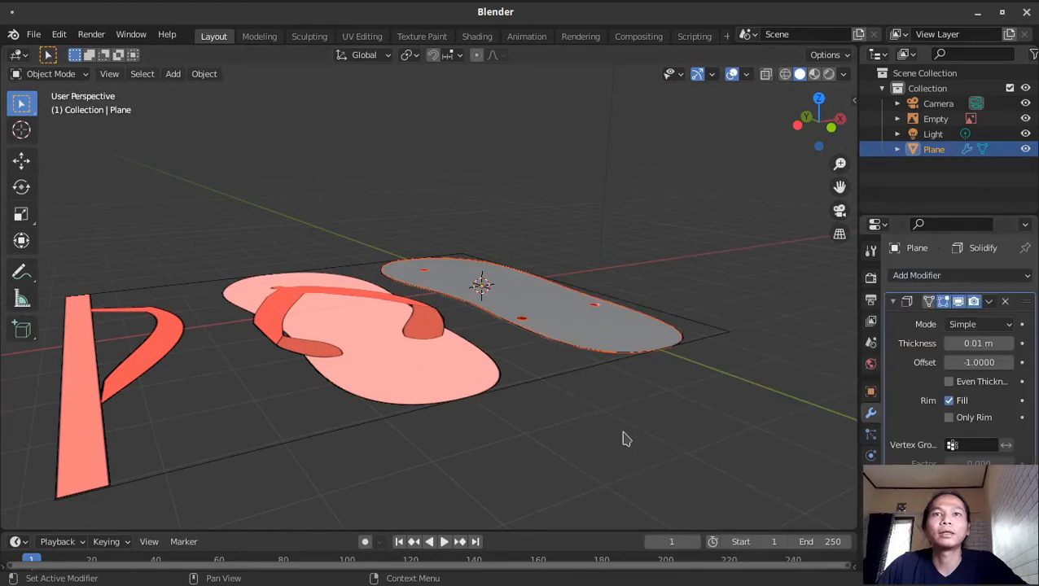
{"action": "middle_click_drag", "start_coordinate": [668, 367], "coordinate": [461, 322]}
{"action": "mouse_move", "coordinate": [978, 342]}
{"action": "left_mouse_down"}
{"action": "mouse_move", "coordinate": [1003, 343]}
{"action": "mouse_move", "coordinate": [987, 343]}
{"action": "left_mouse_up"}
{"action": "middle_click_drag", "start_coordinate": [494, 364], "coordinate": [518, 386]}
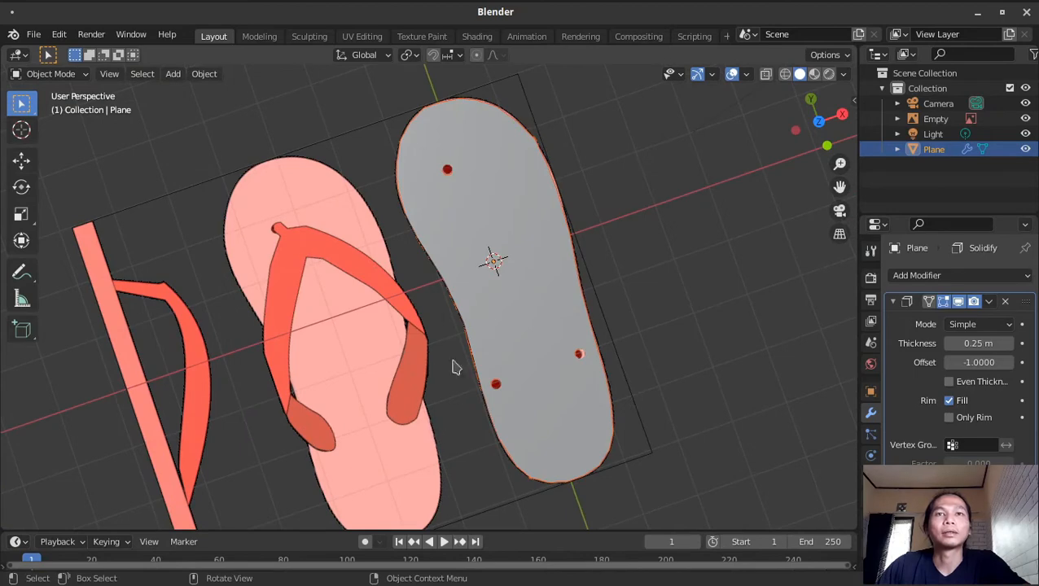
Save the project in the Desktop folder as sendal.blend
{"action": "middle_click_drag", "start_coordinate": [348, 330], "coordinate": [520, 324]}
{"action": "key", "text": "ctrl+s"}
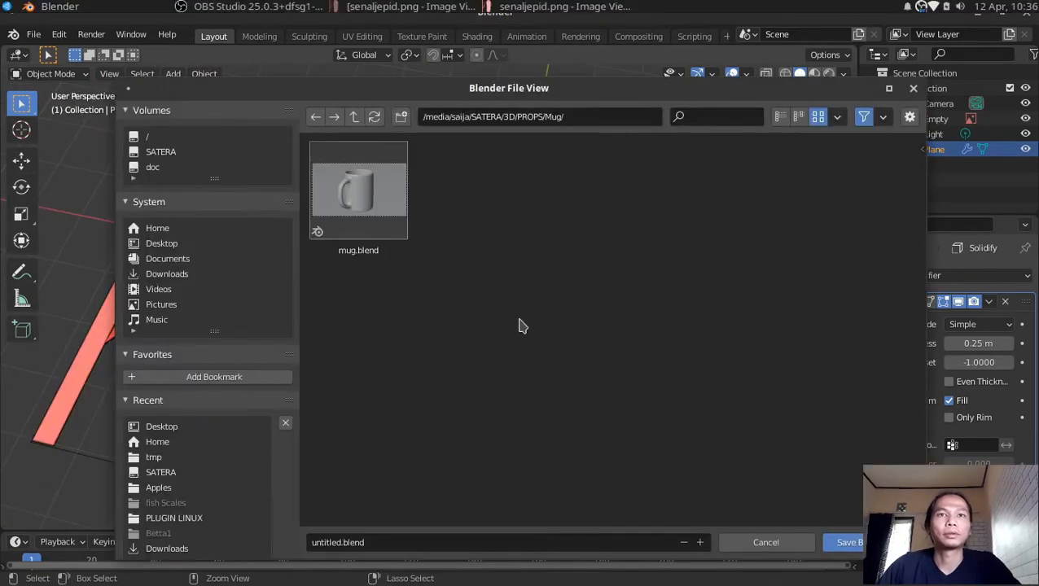
{"action": "left_click", "coordinate": [174, 243]}
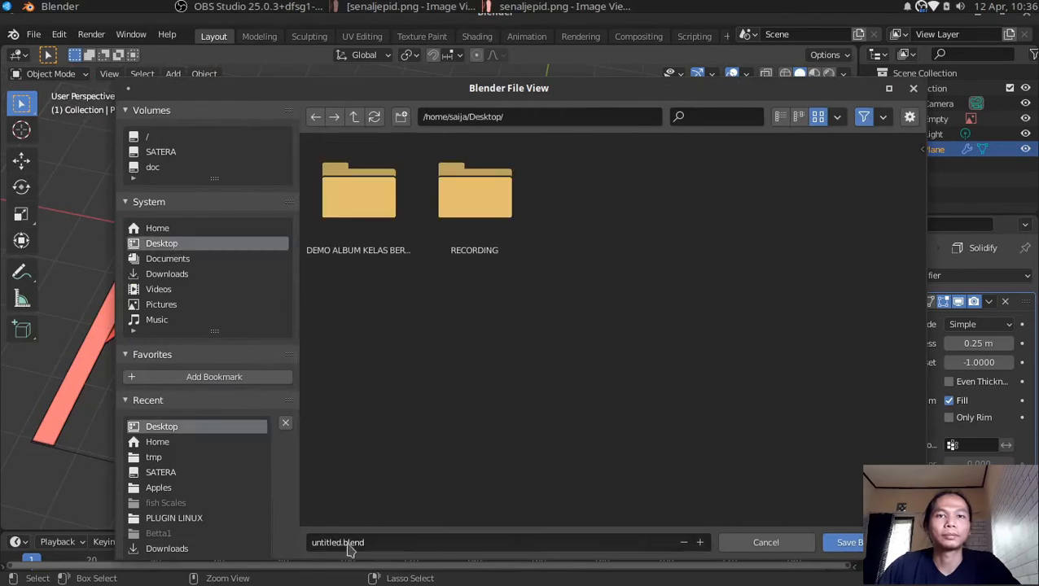
{"action": "left_click", "coordinate": [325, 543]}
{"action": "left_click", "coordinate": [325, 543]}
{"action": "double_click", "coordinate": [325, 542]}
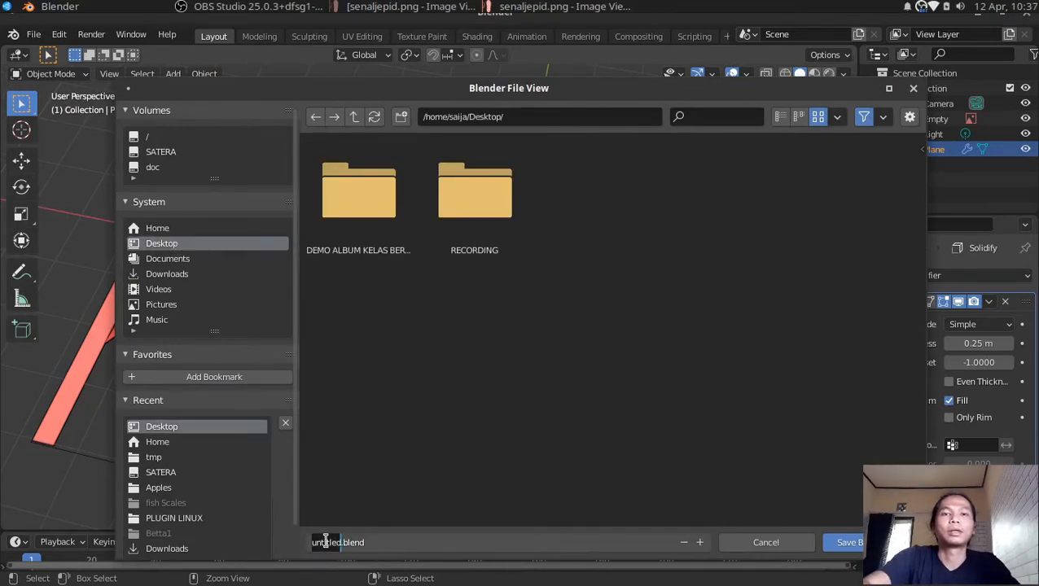
{"action": "type", "text": "senda"}
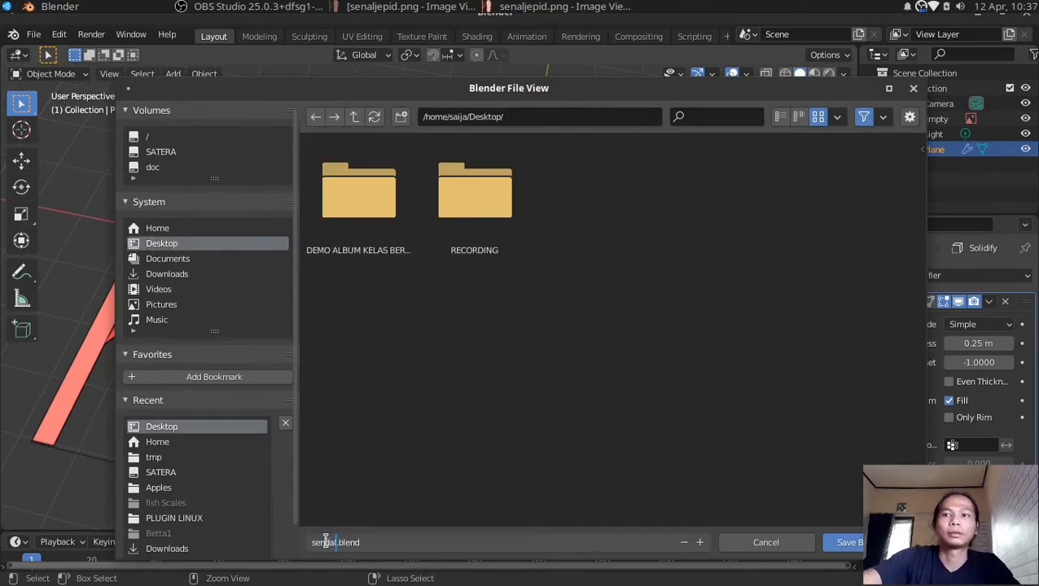
{"action": "key", "text": "Return"}
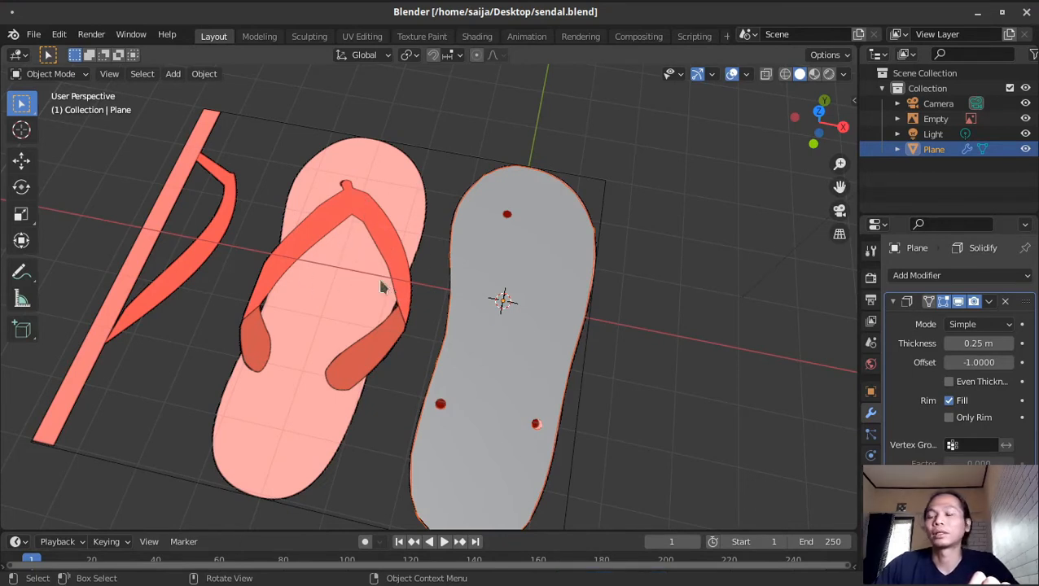
Rename the sole object as alas and hide it in the top view
{"action": "key", "text": "KP_7"}
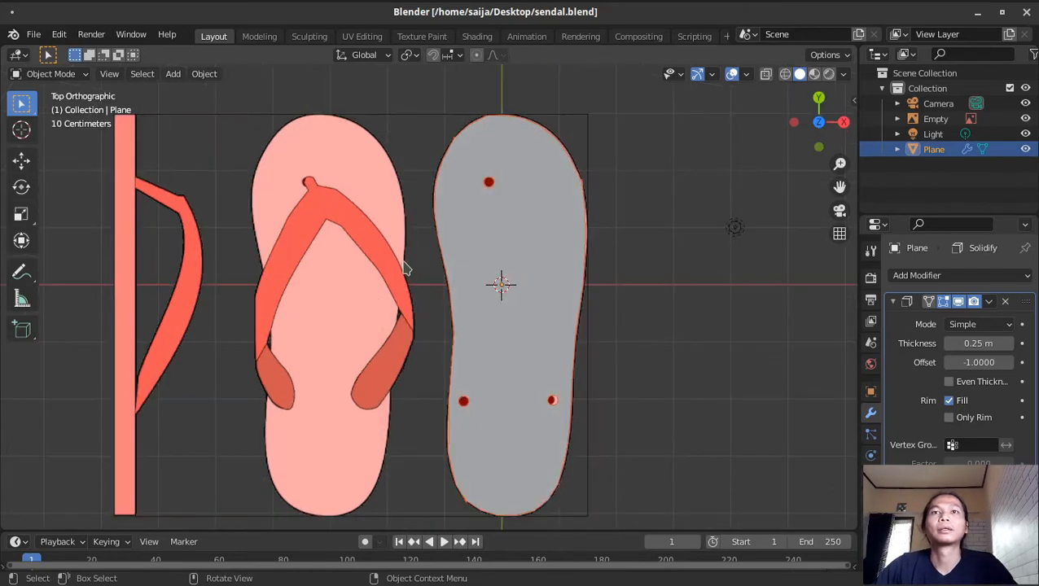
{"action": "left_click", "coordinate": [537, 235]}
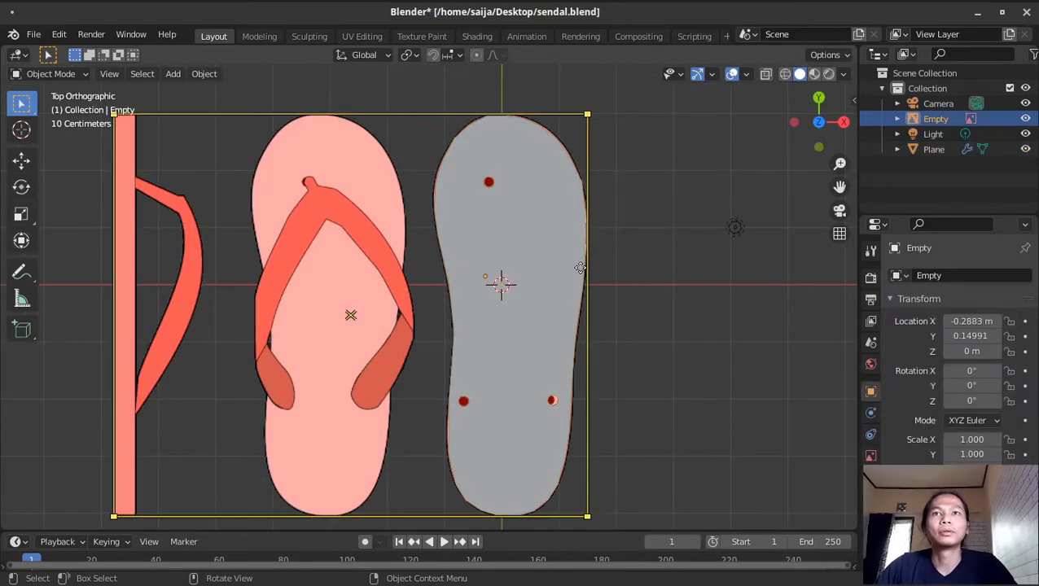
{"action": "left_click", "coordinate": [542, 227]}
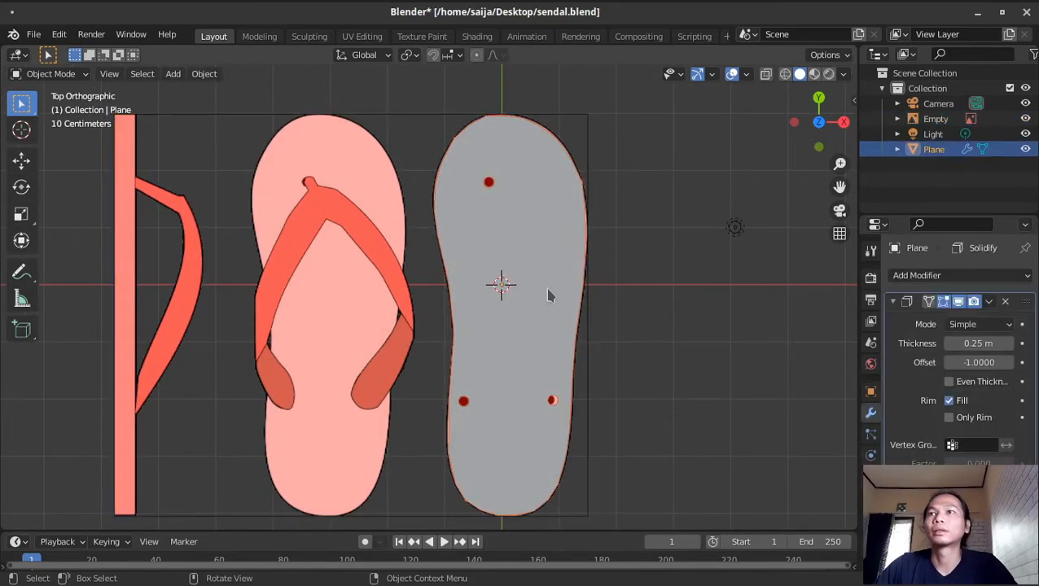
{"action": "double_click", "coordinate": [949, 149]}
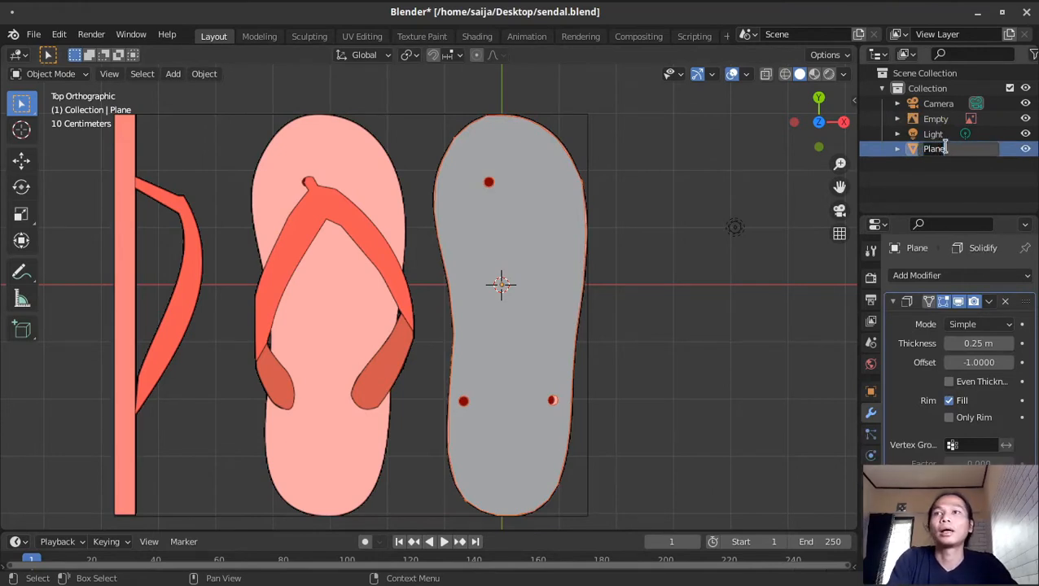
{"action": "type", "text": "alas"}
{"action": "key", "text": "Return"}
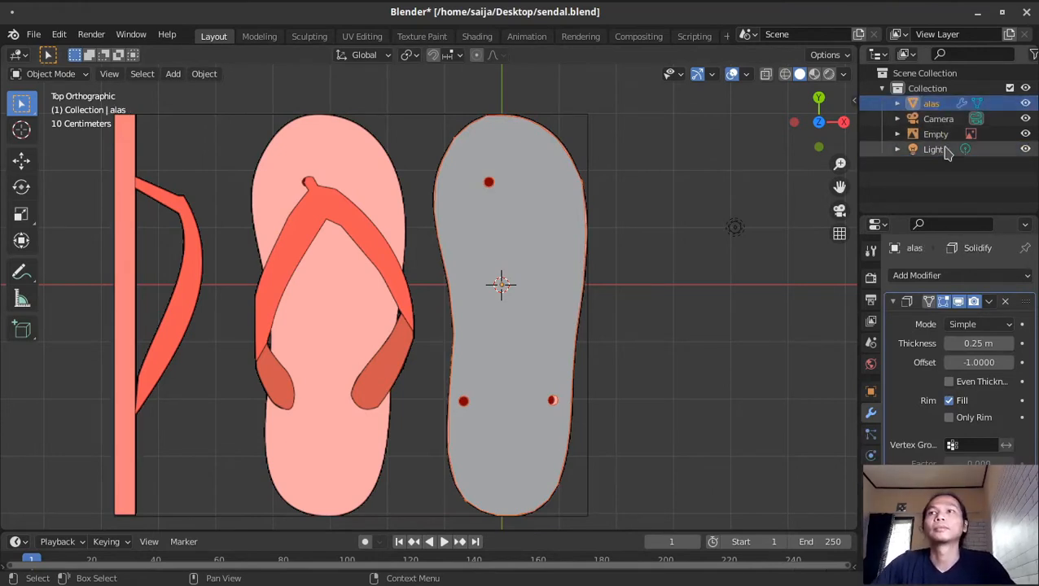
{"action": "left_click", "coordinate": [1025, 104]}
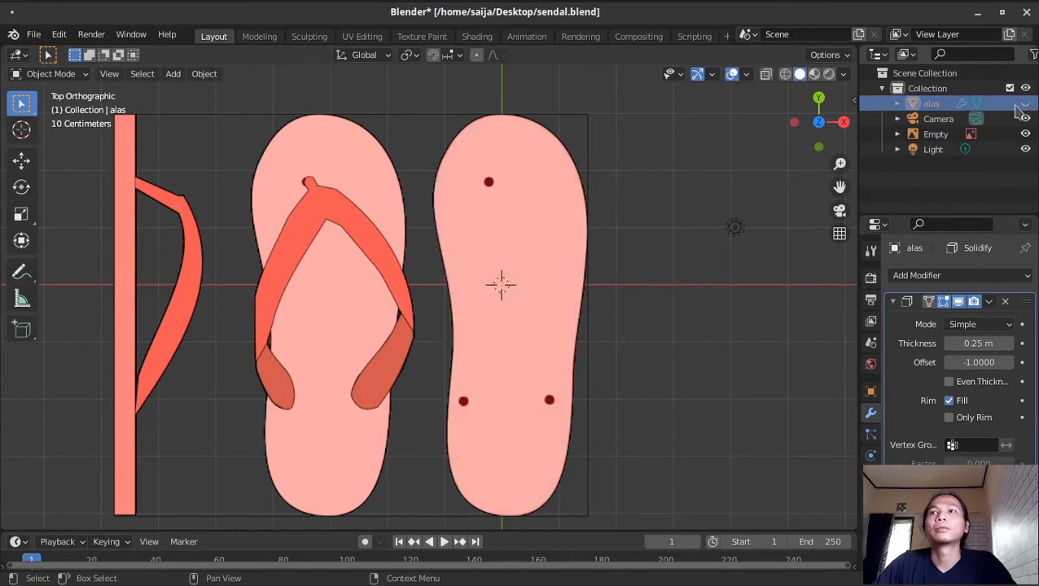
Duplicate the reference image about 3.2 m along the X axis and hide the original image
{"action": "left_click", "coordinate": [334, 221]}
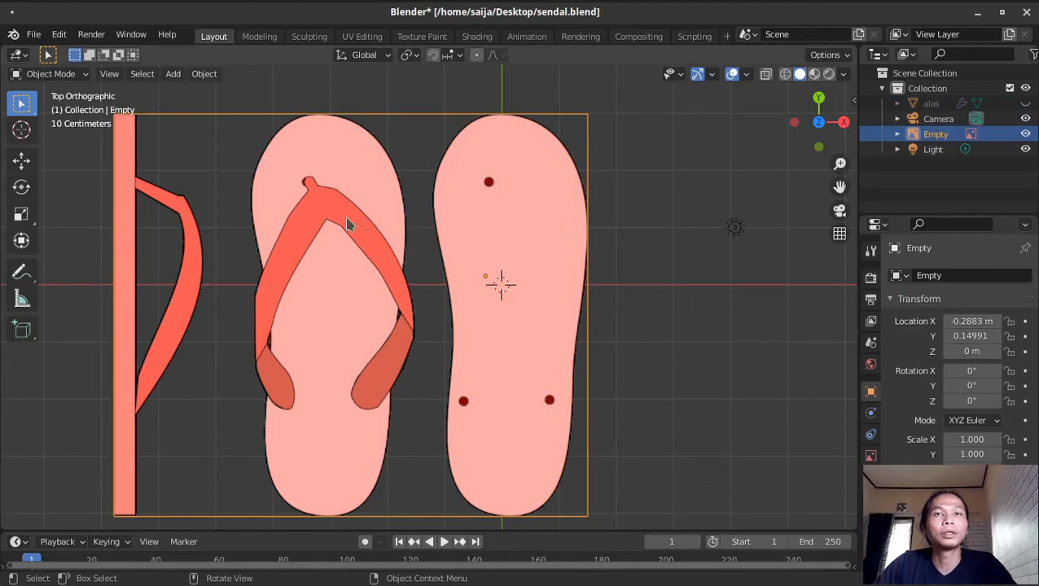
{"action": "key", "text": "shift+d"}
{"action": "key", "text": "x"}
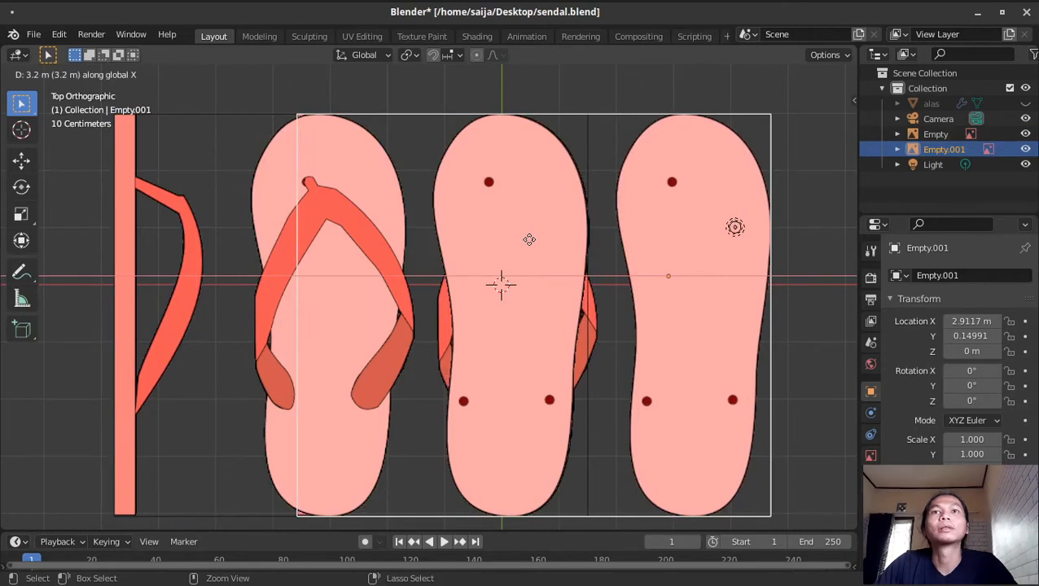
{"action": "left_click", "coordinate": [529, 239]}
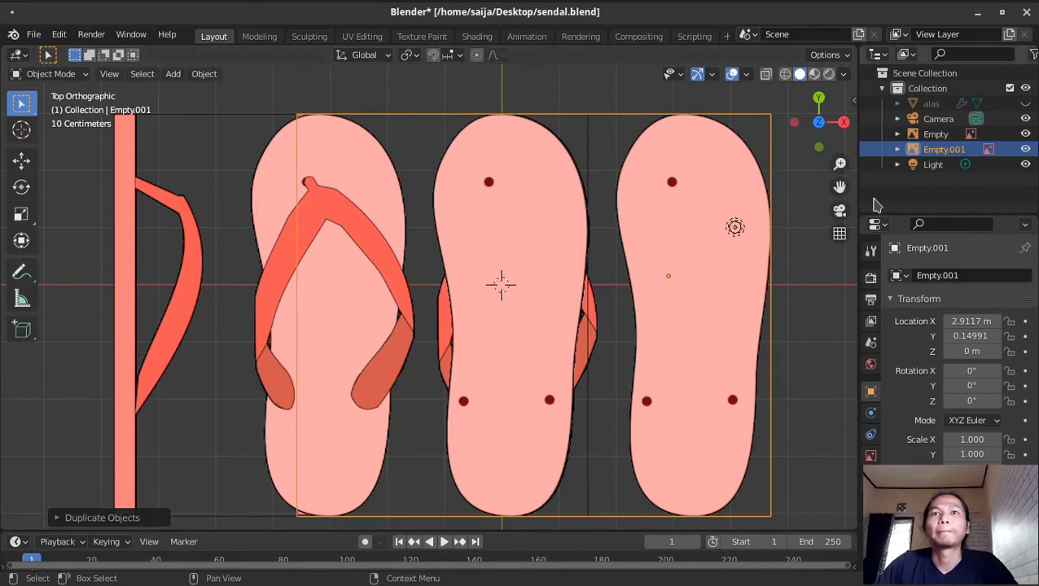
{"action": "left_click", "coordinate": [277, 189]}
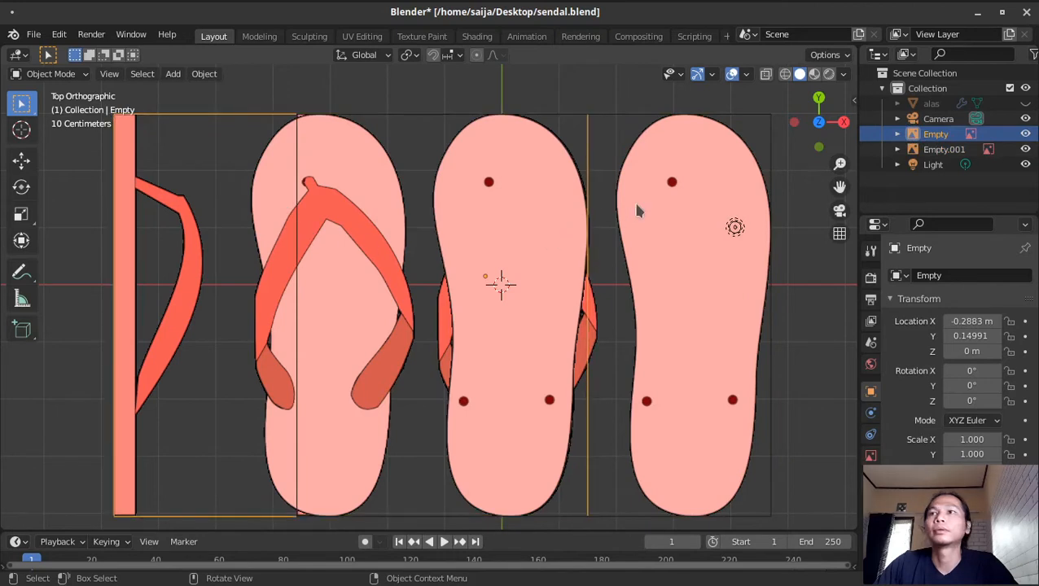
{"action": "key", "text": "h"}
Add a plane mesh at the centre of the strap drawing and enter Edit Mode
{"action": "scroll", "coordinate": [639, 180], "scroll_direction": "up", "scroll_amount": 1}
{"action": "scroll", "coordinate": [639, 180], "scroll_direction": "up", "scroll_amount": 1}
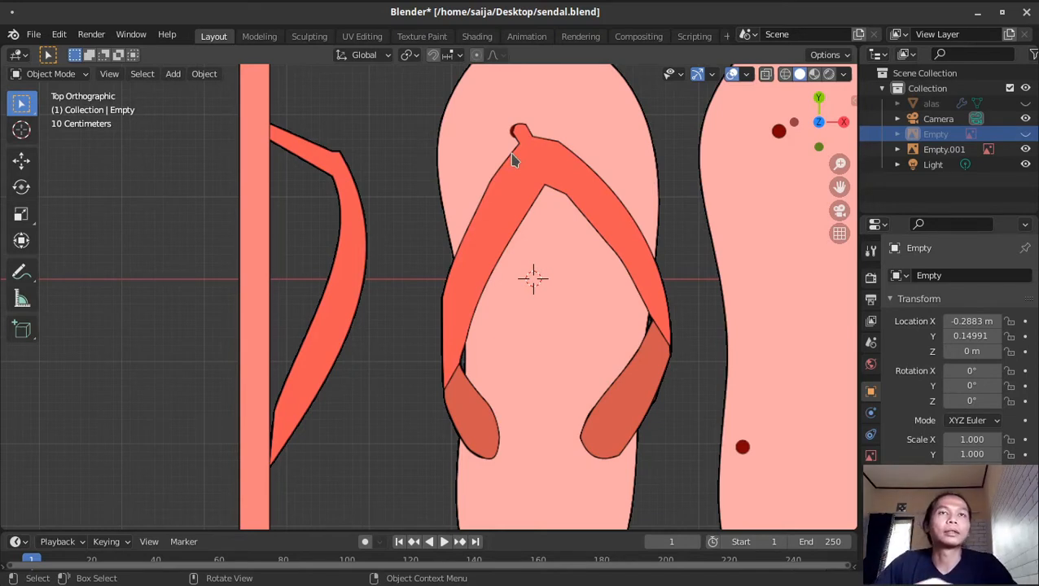
{"action": "left_click", "coordinate": [174, 74]}
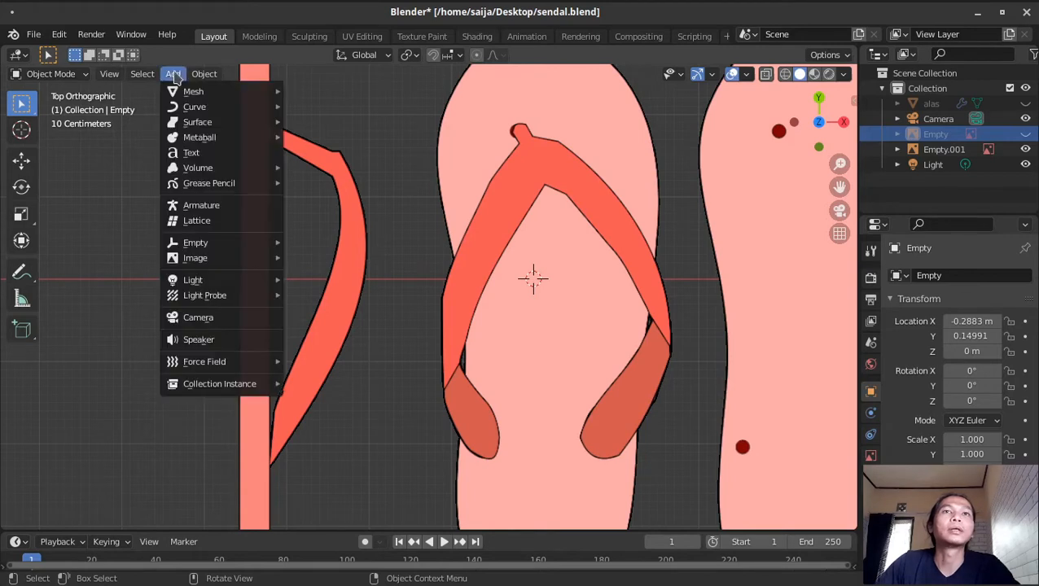
{"action": "mouse_move", "coordinate": [236, 93]}
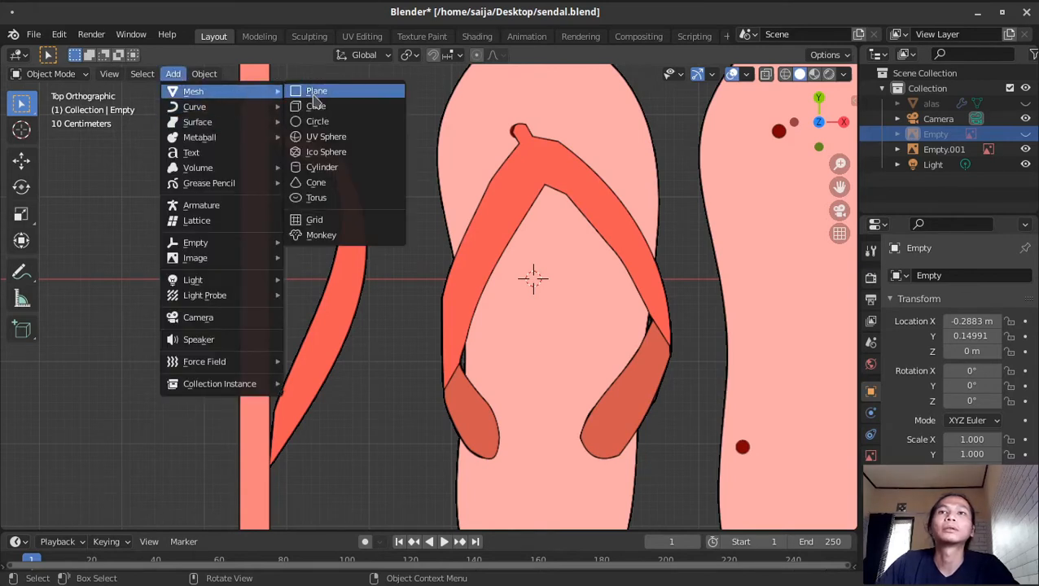
{"action": "left_click", "coordinate": [316, 92]}
{"action": "key", "text": "Tab"}
Scale the whole plane down to the strap's width and move it over the front junction of the two strap arms
{"action": "left_click_drag", "start_coordinate": [425, 186], "coordinate": [485, 235]}
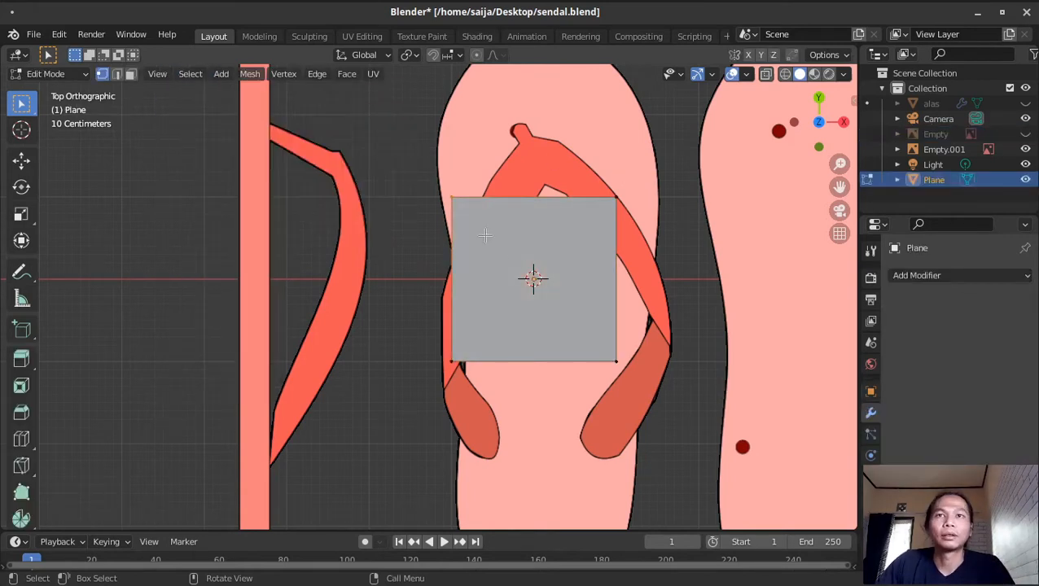
{"action": "left_click_drag", "start_coordinate": [420, 191], "coordinate": [684, 407]}
{"action": "key", "text": "s"}
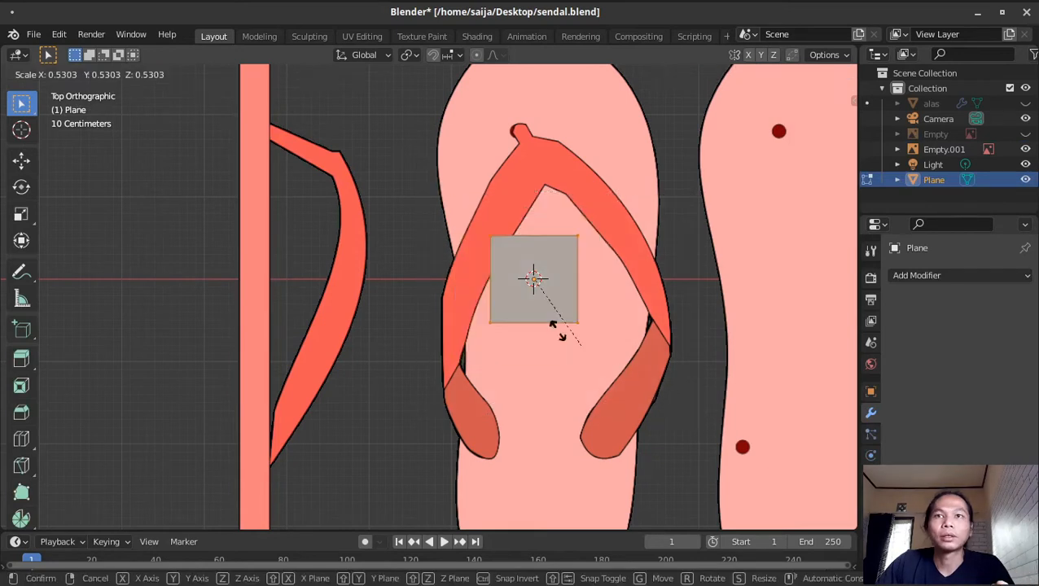
{"action": "left_click", "coordinate": [546, 318]}
{"action": "key", "text": "g"}
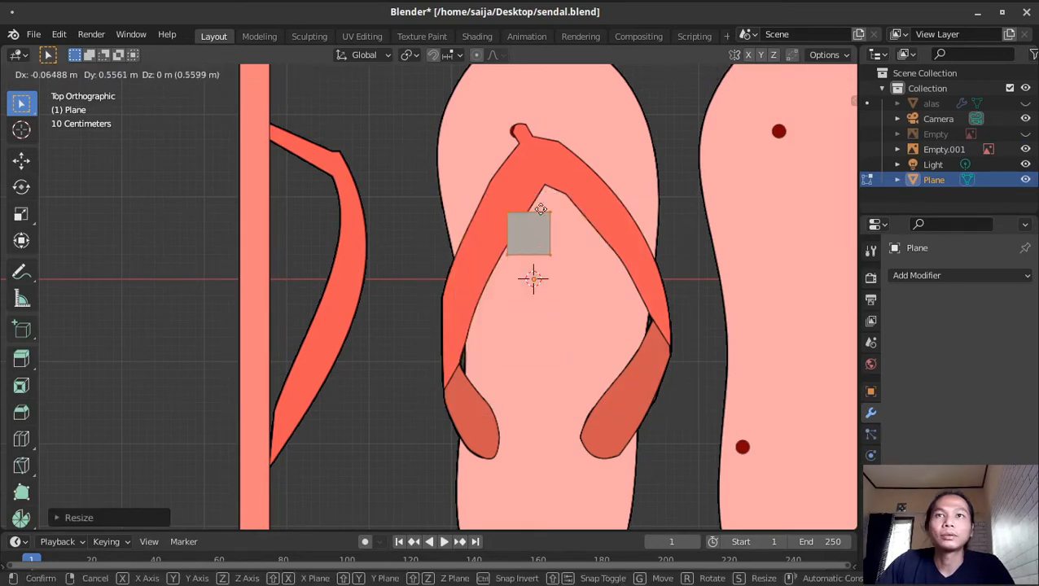
{"action": "left_click", "coordinate": [530, 173]}
Move the plane's corner vertices to fit the outline of the strap's front junction in the reference
{"action": "left_click", "coordinate": [542, 144]}
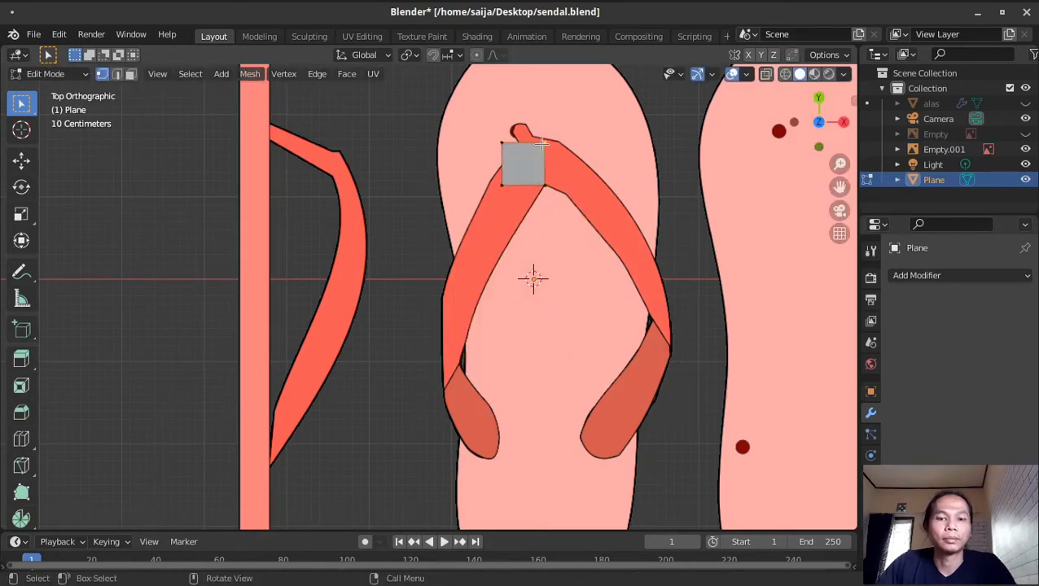
{"action": "key", "text": "g"}
{"action": "left_click", "coordinate": [554, 139]}
{"action": "left_click", "coordinate": [502, 185]}
{"action": "key", "text": "g"}
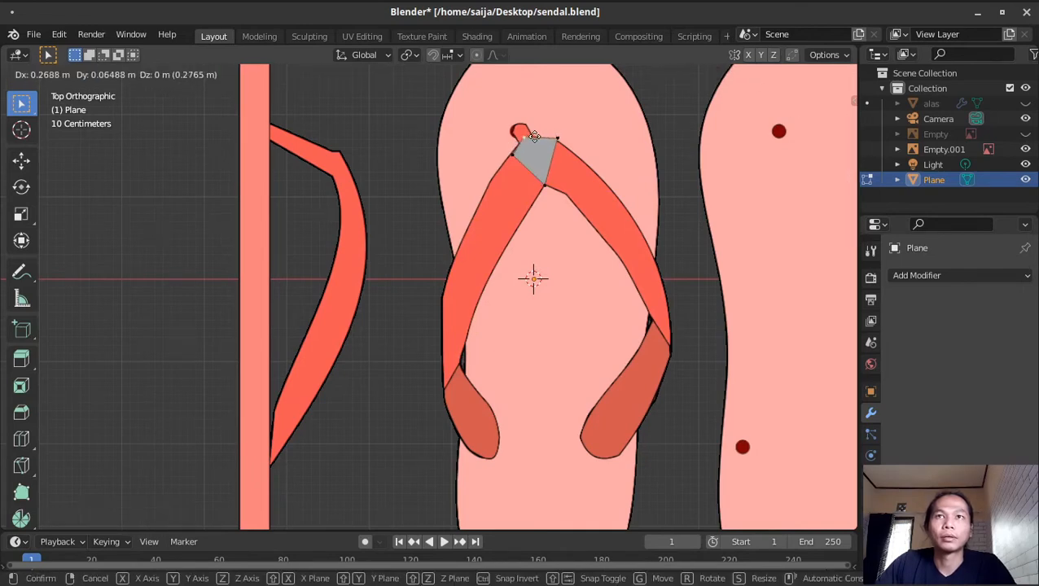
{"action": "left_click", "coordinate": [516, 163]}
{"action": "left_click", "coordinate": [512, 155]}
{"action": "key", "text": "g"}
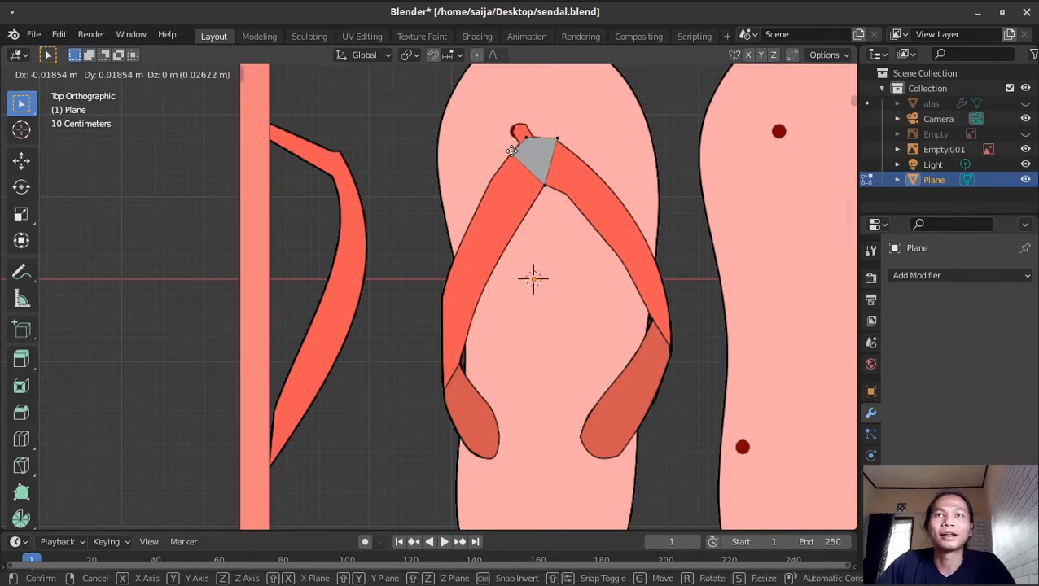
{"action": "left_click", "coordinate": [511, 151]}
{"action": "left_click", "coordinate": [559, 138]}
{"action": "key", "text": "g"}
{"action": "left_click", "coordinate": [562, 141]}
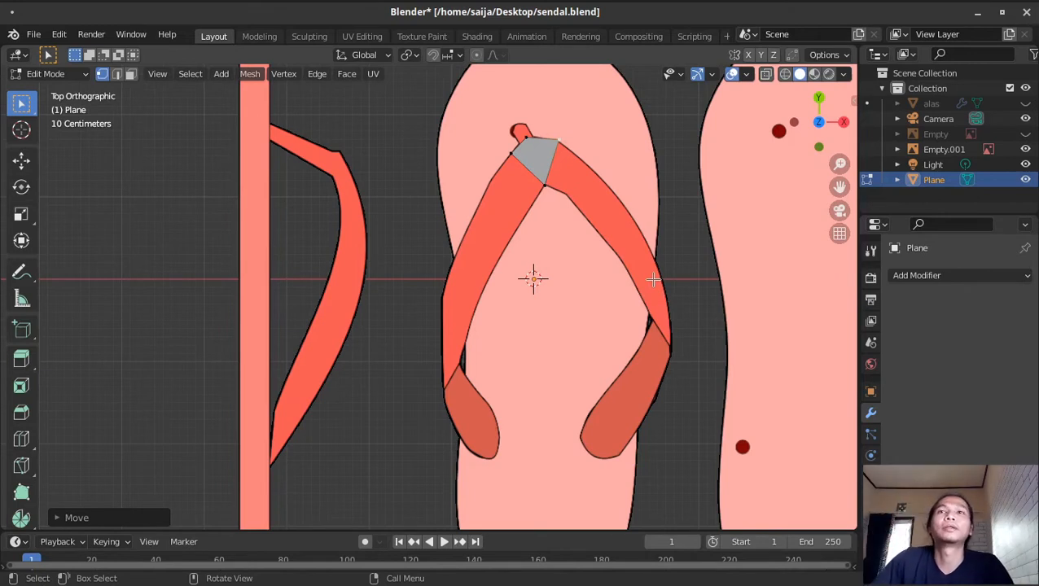
Extrude the junction's right edge about 1.77 m along the right strap arm and align its end vertices with the outline
{"action": "key", "text": "e"}
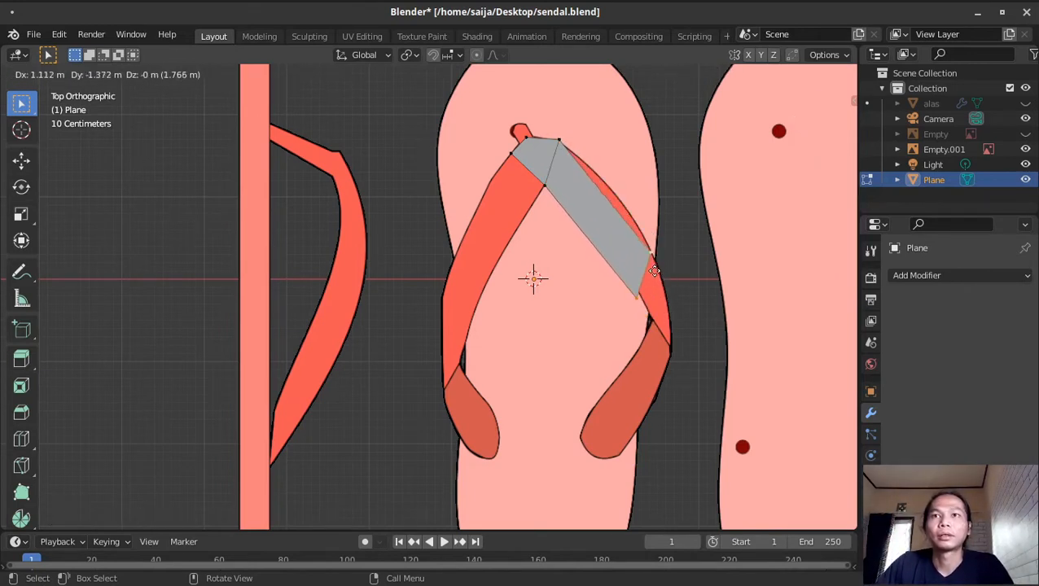
{"action": "left_click", "coordinate": [640, 301]}
{"action": "key", "text": "e"}
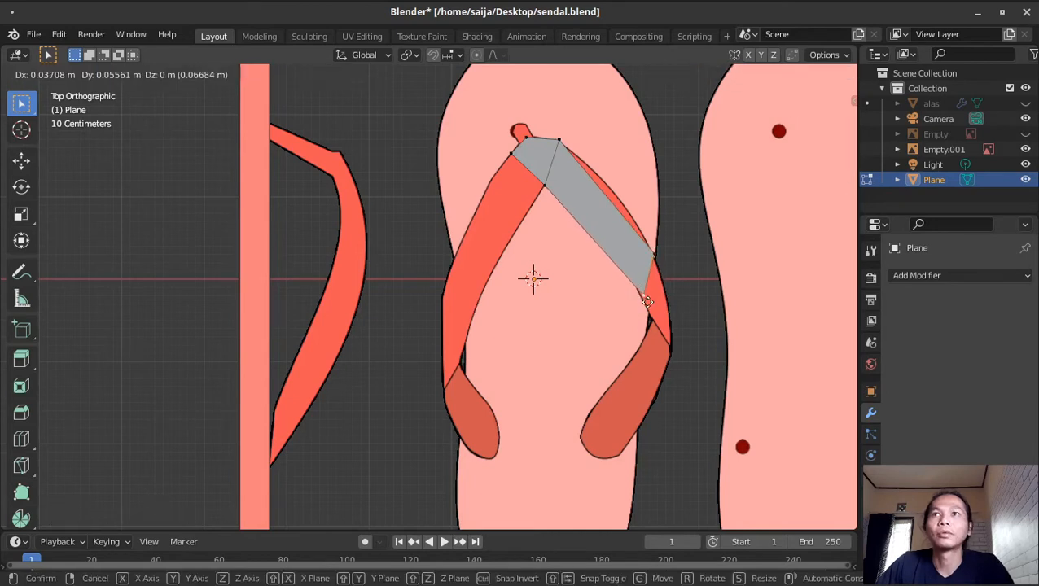
{"action": "left_click", "coordinate": [645, 302]}
In wireframe shading, add a loop cut across the right strap segment and fit its vertices and the segment's end to the curved outline
{"action": "left_click", "coordinate": [785, 74]}
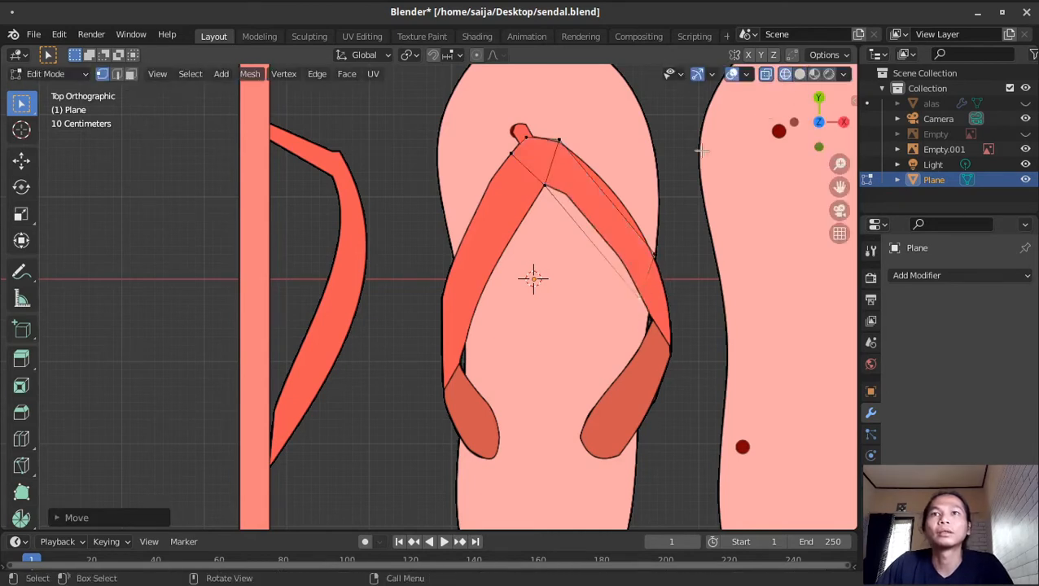
{"action": "key", "text": "ctrl+r"}
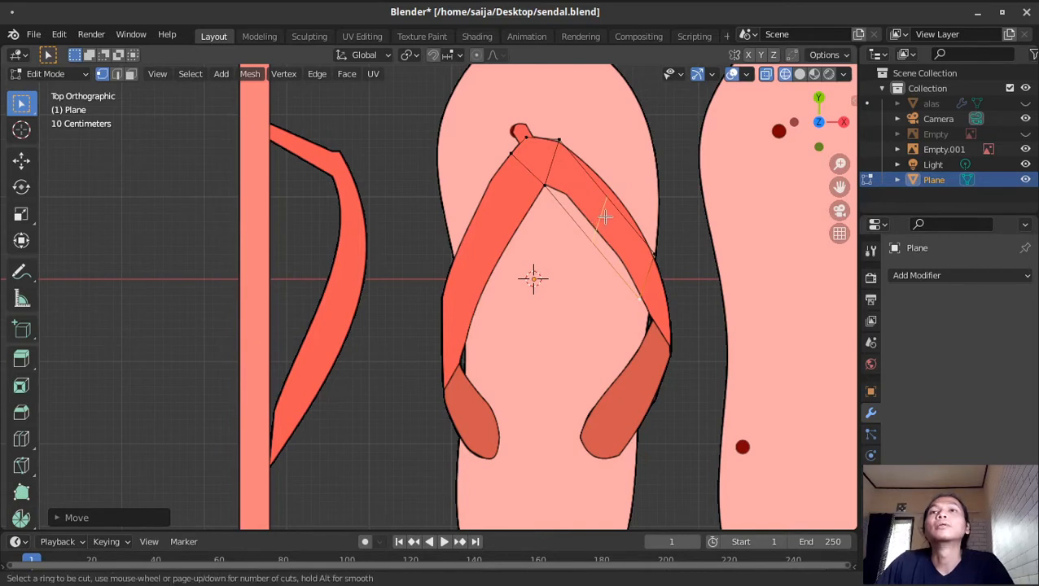
{"action": "left_click", "coordinate": [598, 217]}
{"action": "right_click", "coordinate": [597, 216]}
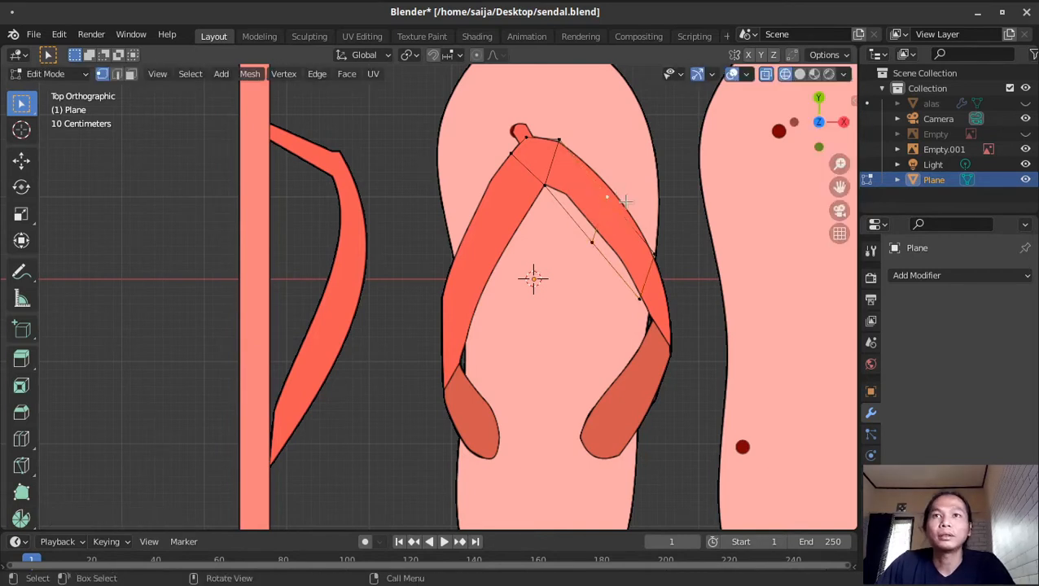
{"action": "key", "text": "g"}
{"action": "left_click", "coordinate": [600, 231]}
{"action": "left_click", "coordinate": [656, 299]}
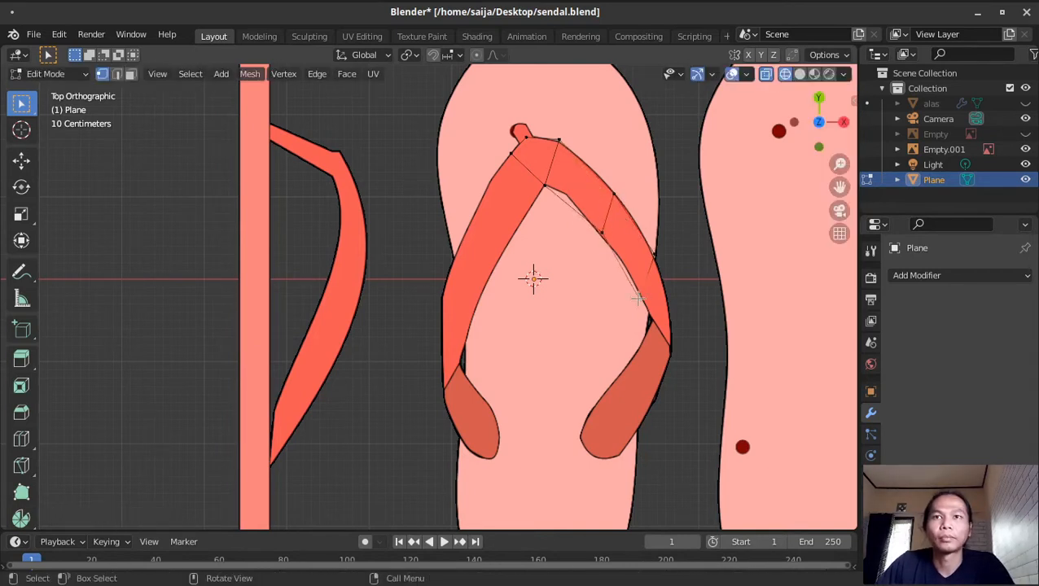
{"action": "key", "text": "g"}
{"action": "left_click", "coordinate": [658, 296]}
Extrude the end edge of the right strap arm and place its vertices at the arm's pointed tip
{"action": "left_click", "coordinate": [650, 254]}
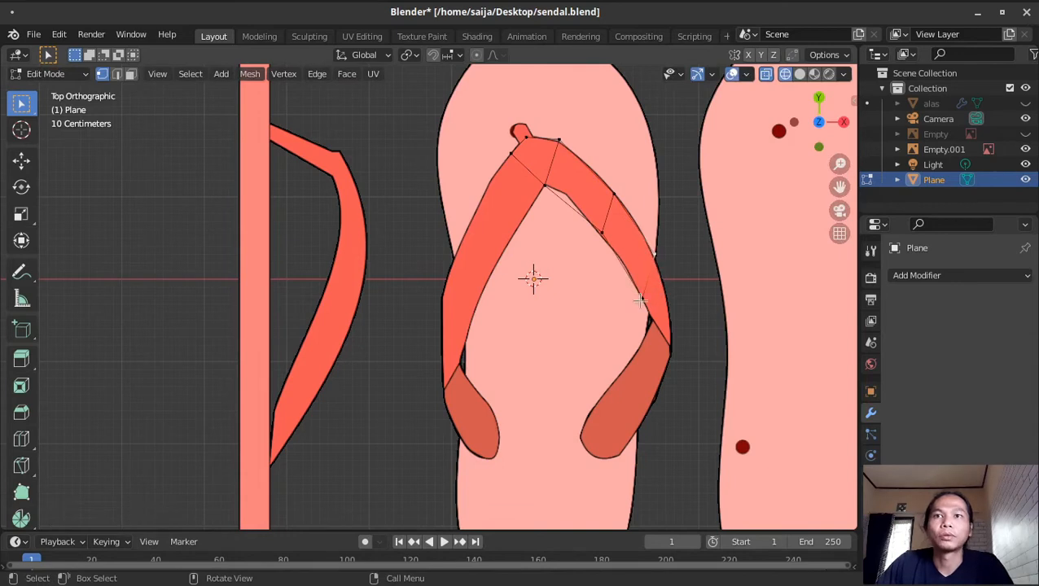
{"action": "key", "text": "r"}
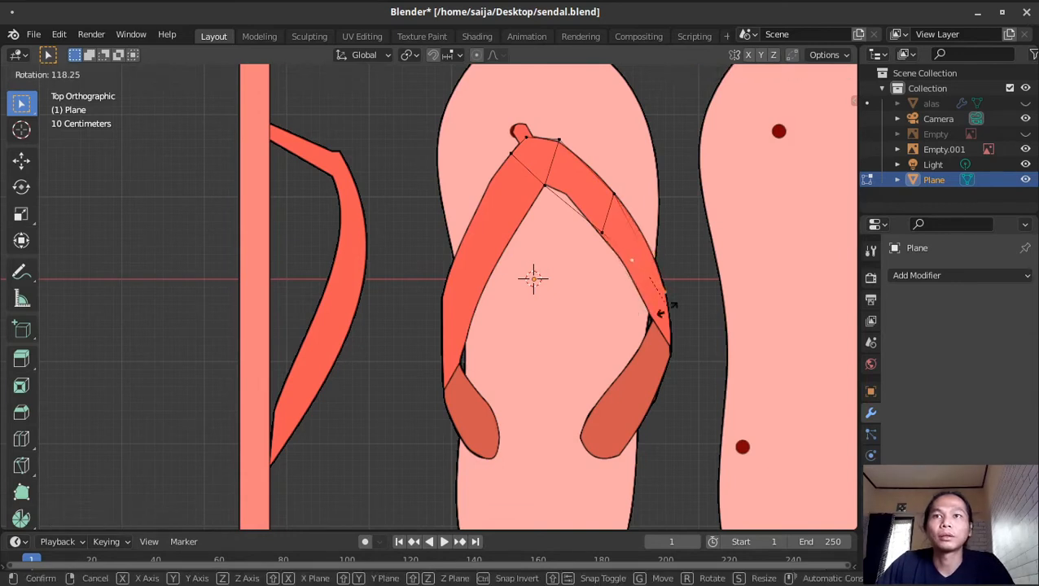
{"action": "right_click", "coordinate": [667, 273]}
{"action": "key", "text": "g"}
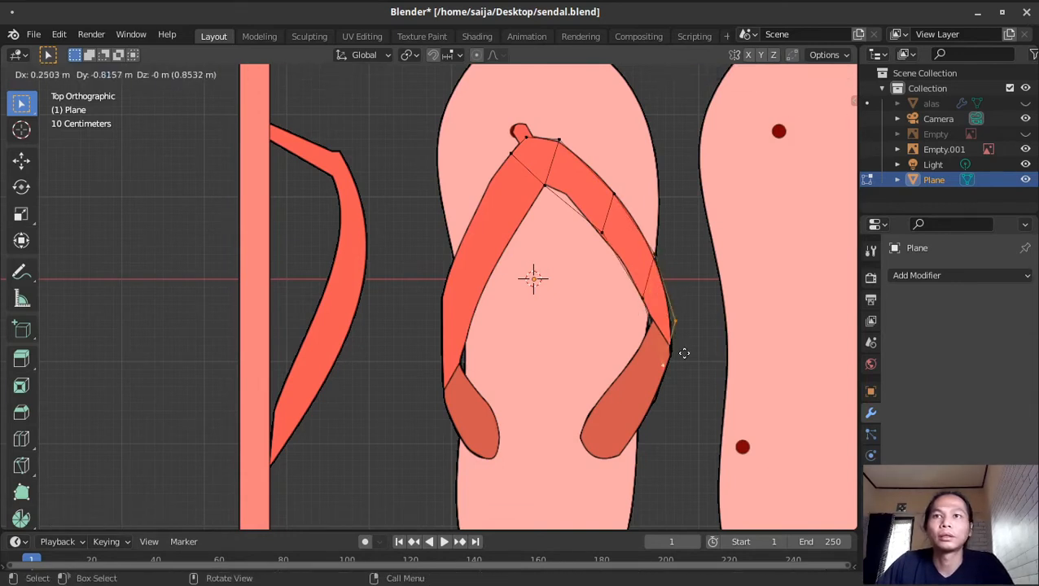
{"action": "left_click", "coordinate": [655, 343]}
{"action": "key", "text": "g"}
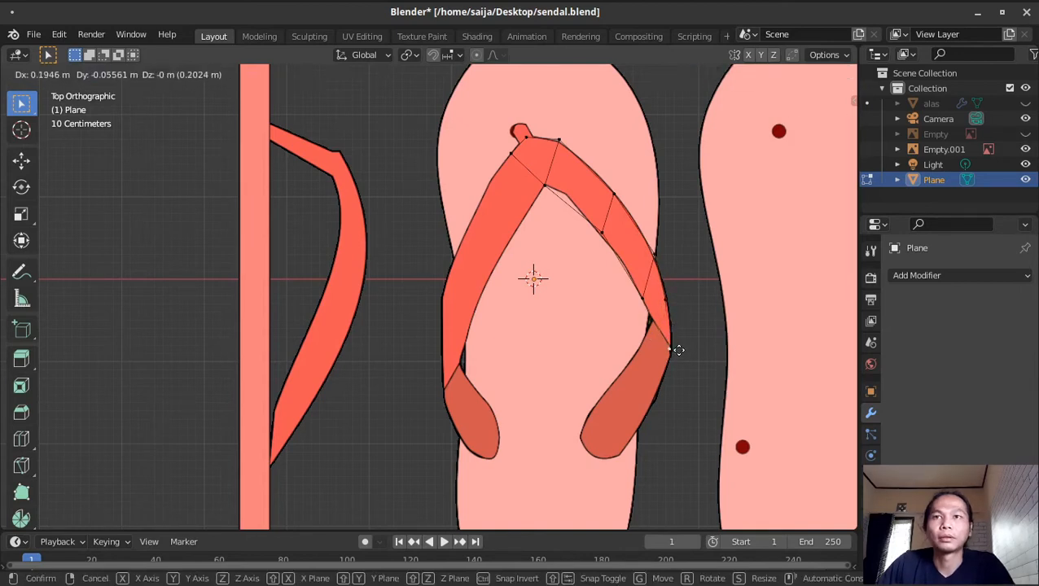
{"action": "left_click", "coordinate": [673, 349]}
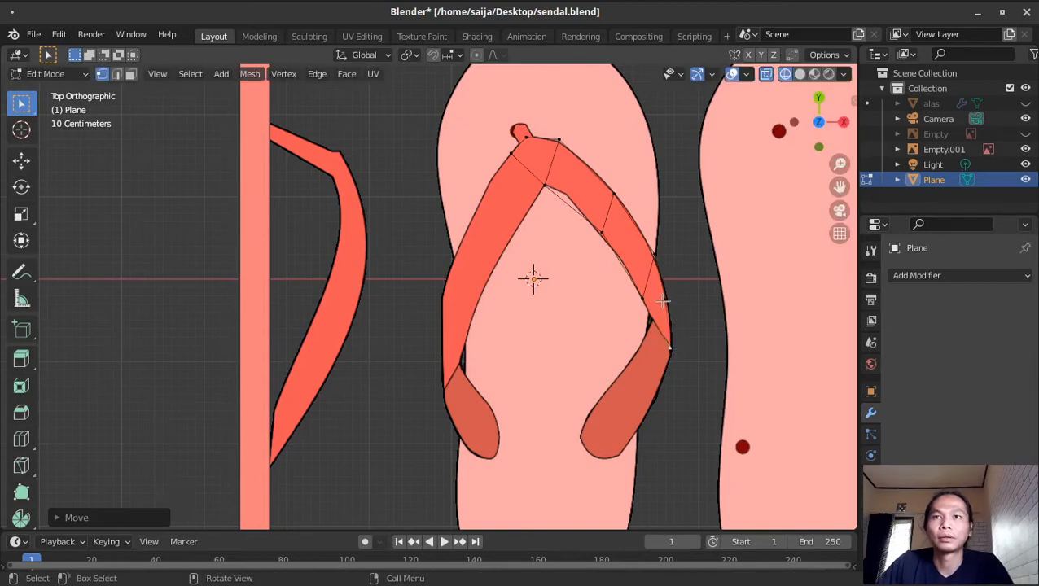
Extrude the junction's left edge down the left strap arm in two segments and align their vertices with the reference outline
{"action": "left_click", "coordinate": [513, 154]}
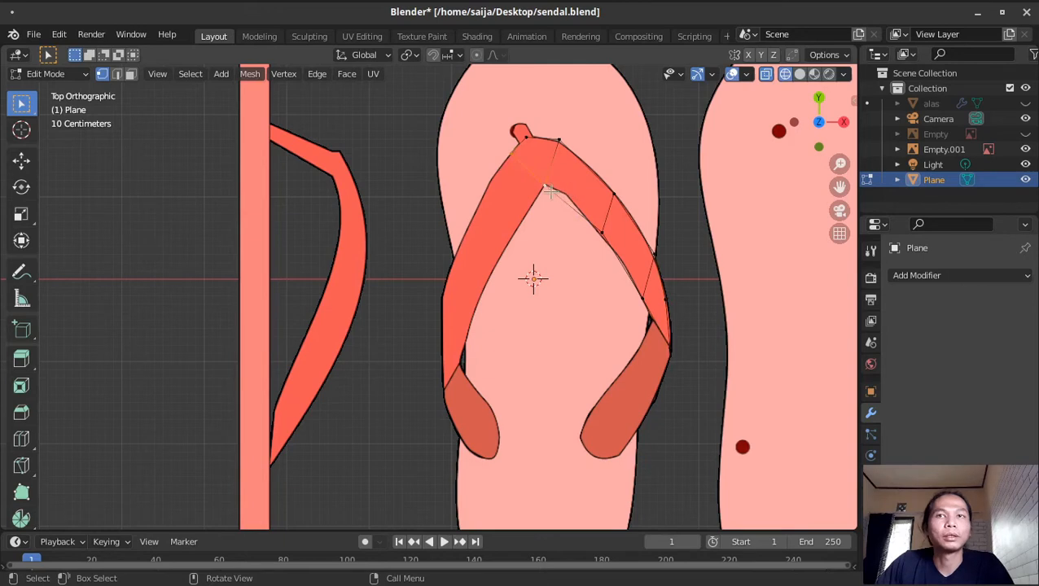
{"action": "key", "text": "e"}
{"action": "left_click", "coordinate": [473, 242]}
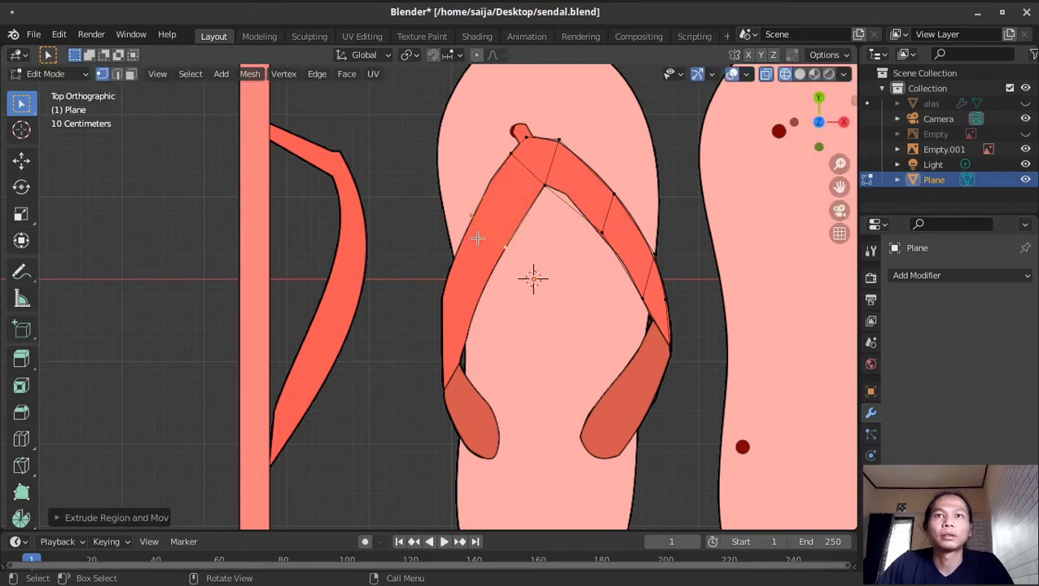
{"action": "key", "text": "e"}
{"action": "left_click", "coordinate": [449, 316]}
{"action": "key", "text": "e"}
{"action": "left_click", "coordinate": [470, 319]}
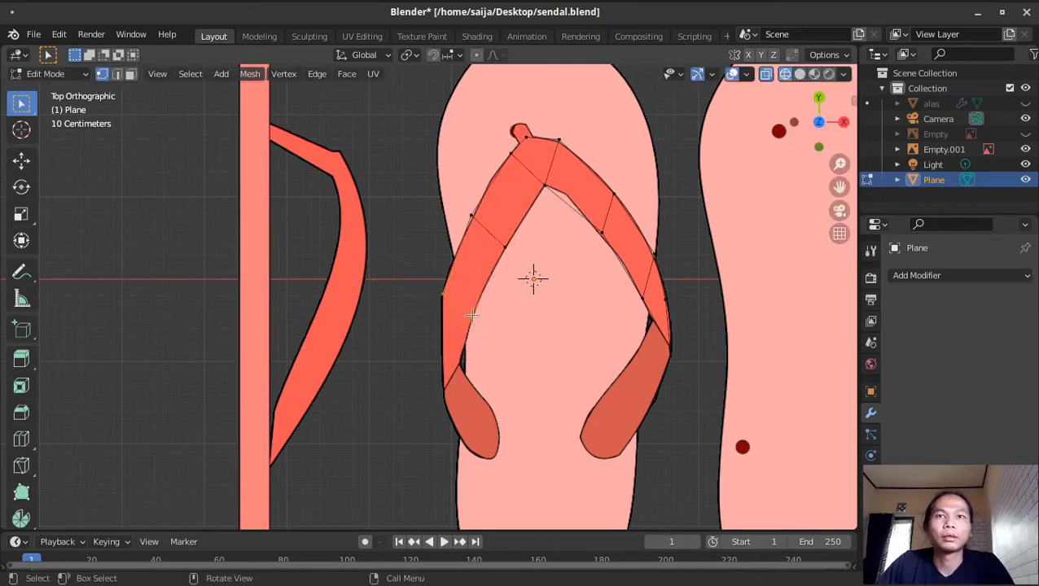
Extrude the left strap arm's end edge and place its vertices at the arm's pointed tip
{"action": "key", "text": "e"}
{"action": "left_click", "coordinate": [469, 363]}
{"action": "key", "text": "e"}
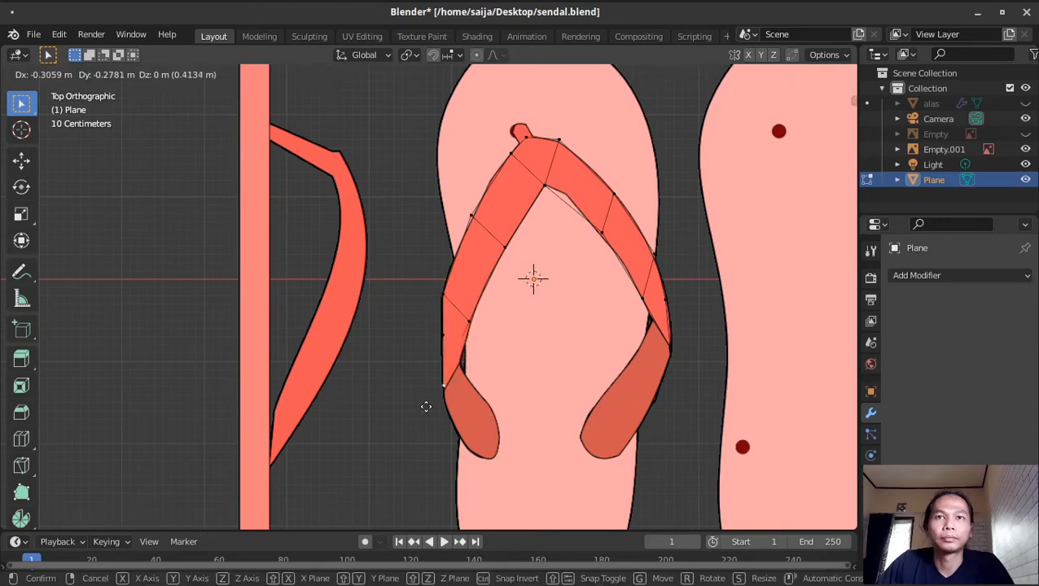
{"action": "left_click", "coordinate": [426, 405]}
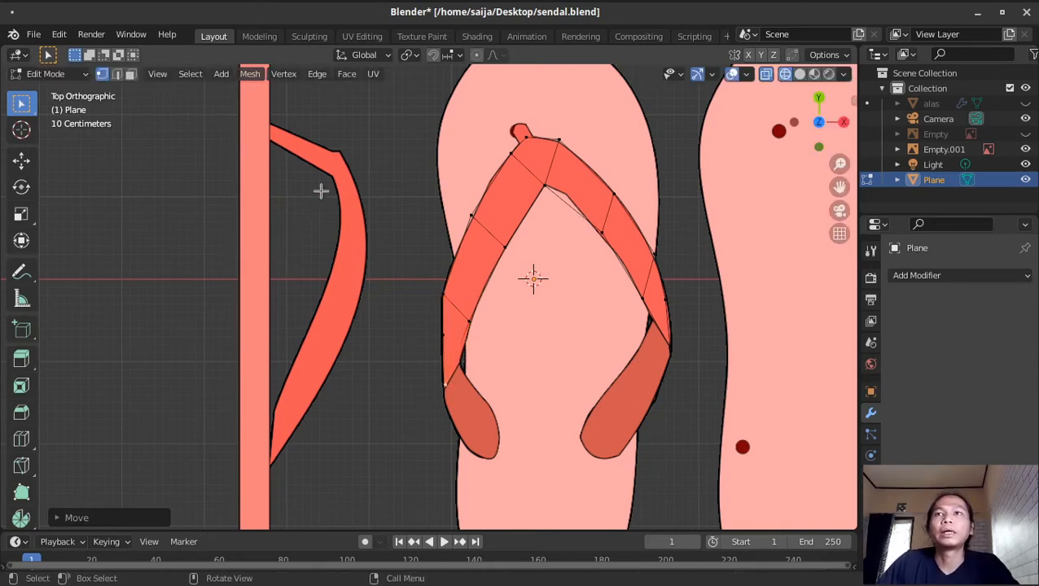
In Object Mode, duplicate the reference image Empty.001 in place and rotate the copy 90° about the global Y axis
{"action": "middle_click_drag", "start_coordinate": [656, 278], "coordinate": [450, 238]}
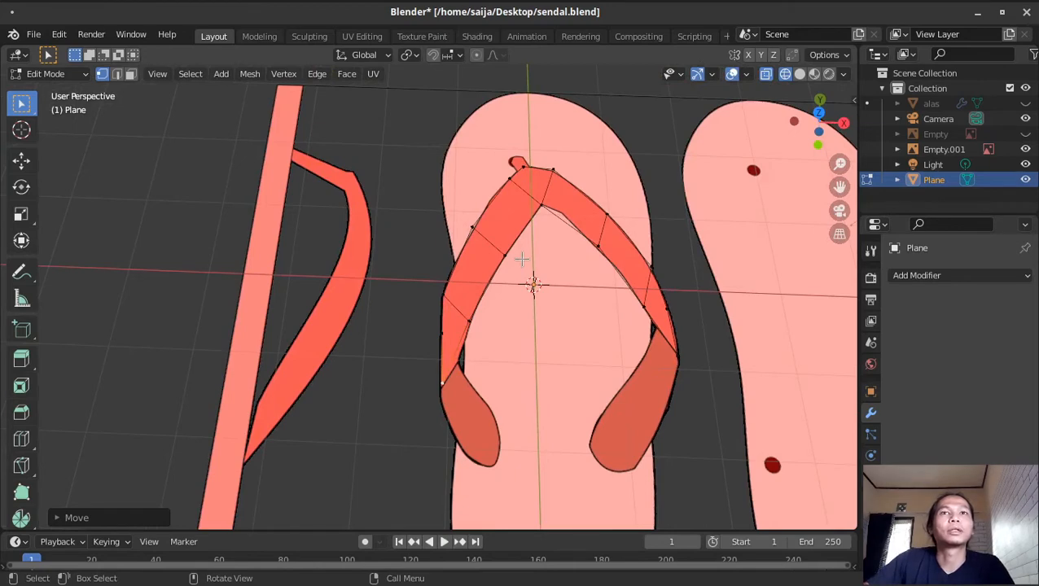
{"action": "key", "text": "ctrl+KP_3"}
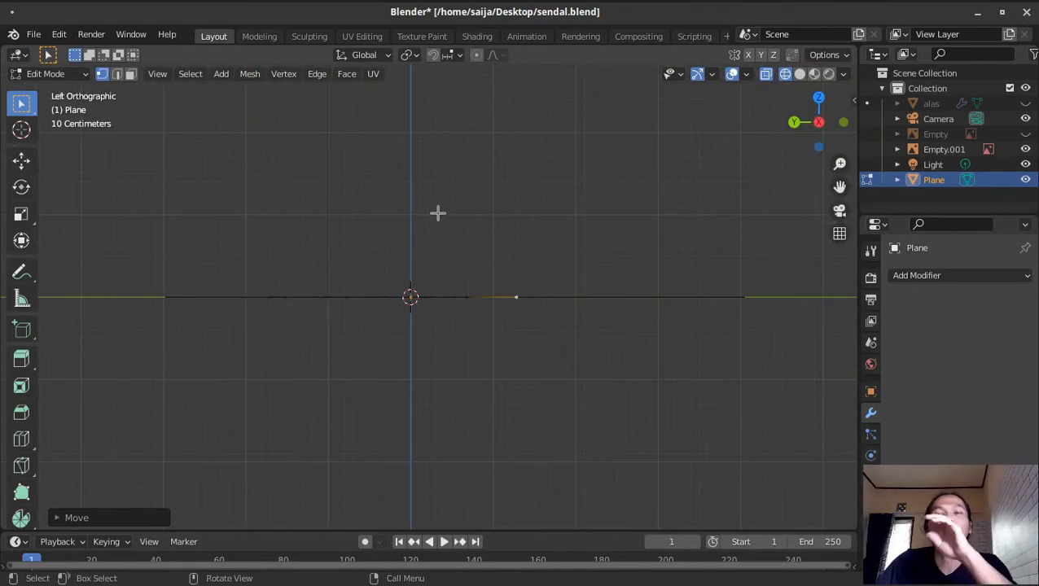
{"action": "left_click", "coordinate": [944, 149]}
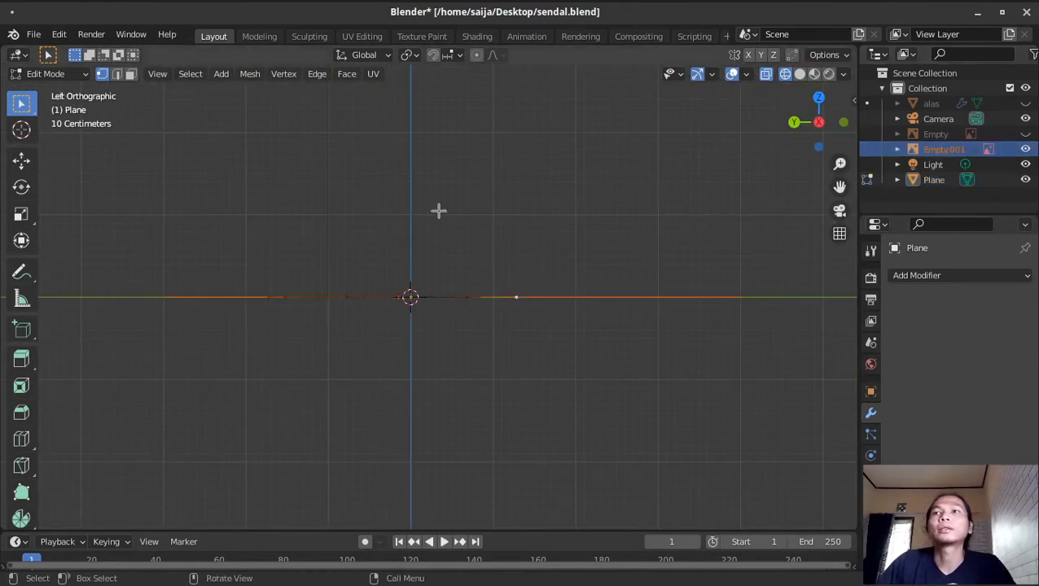
{"action": "right_click", "coordinate": [951, 152]}
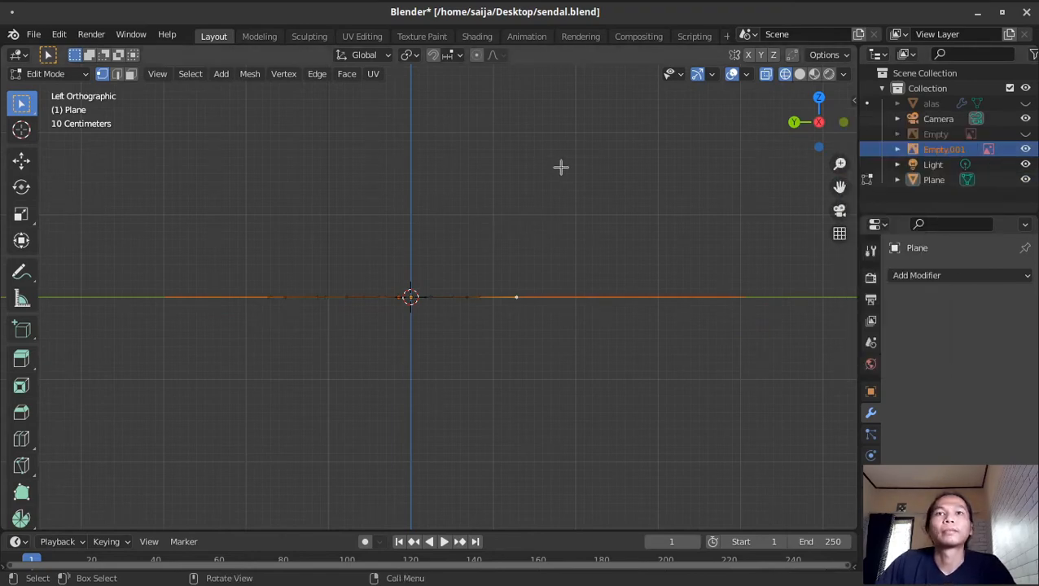
{"action": "middle_click_drag", "start_coordinate": [558, 167], "coordinate": [396, 194]}
{"action": "key", "text": "Tab"}
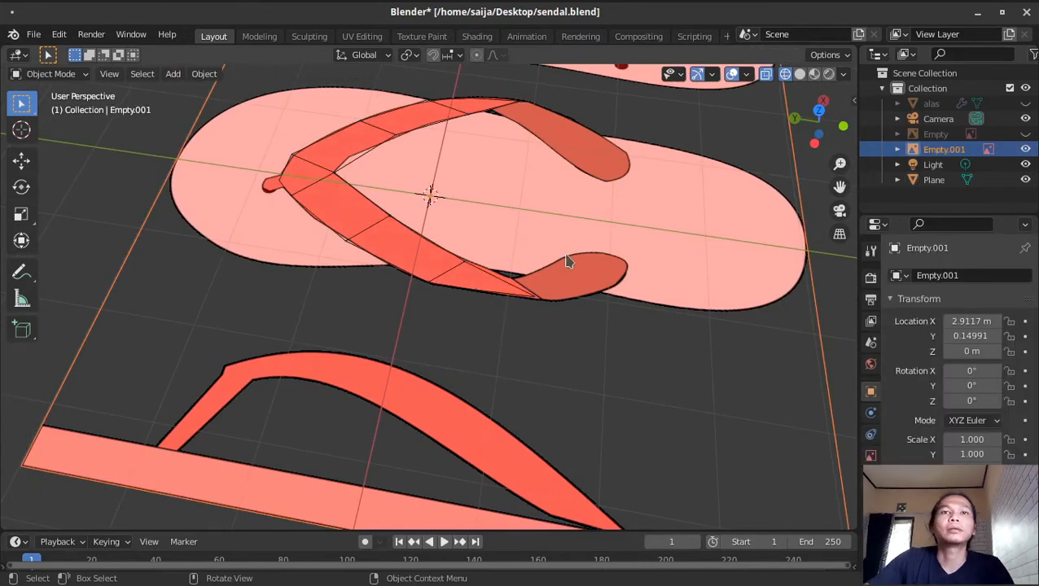
{"action": "scroll", "coordinate": [418, 413], "scroll_direction": "down", "scroll_amount": 4}
{"action": "middle_click_drag", "start_coordinate": [418, 413], "coordinate": [503, 383]}
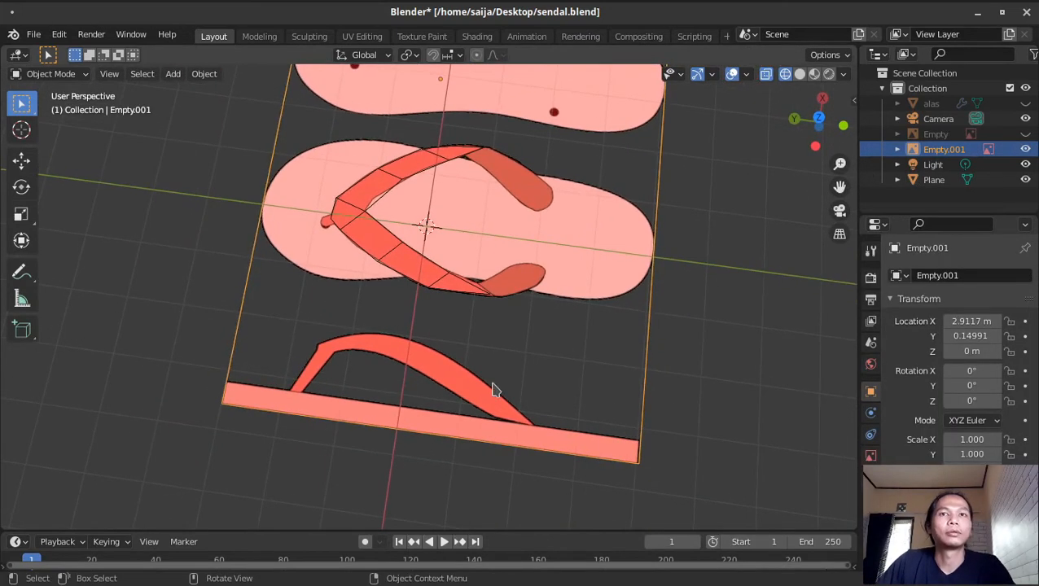
{"action": "key", "text": "shift+d"}
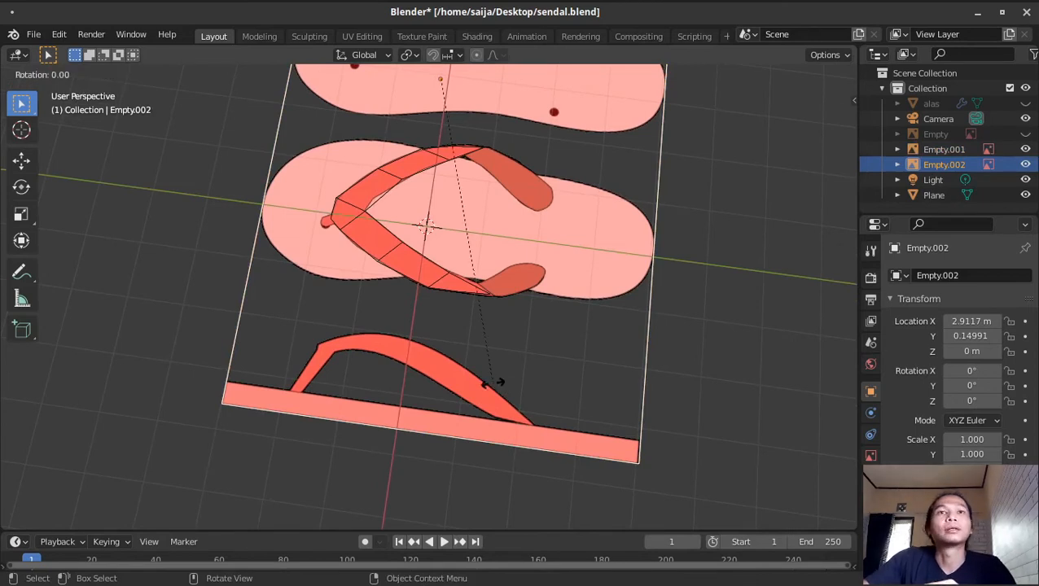
{"action": "type", "text": "y"}
{"action": "type", "text": "90"}
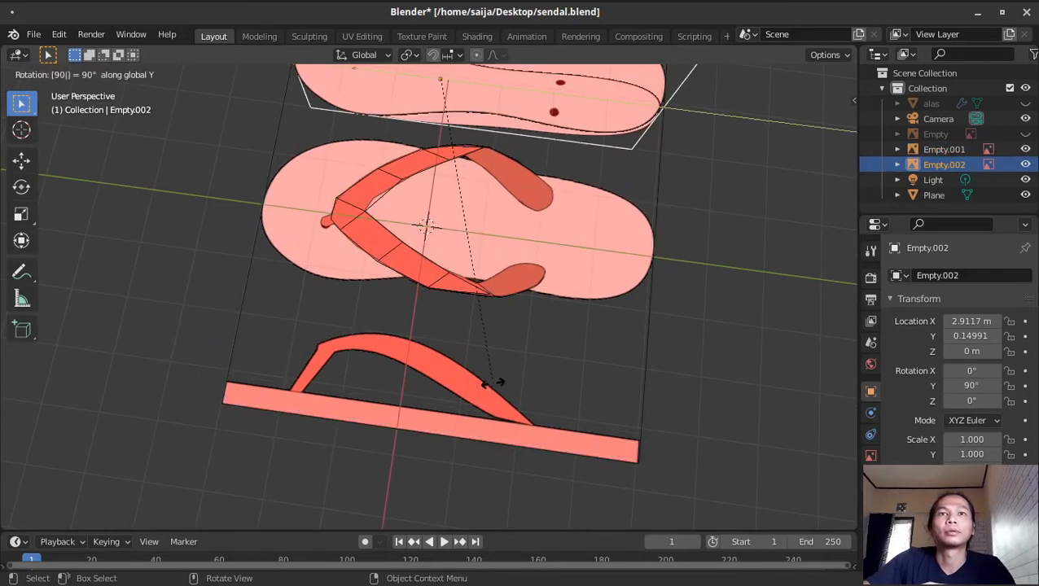
{"action": "key", "text": "Return"}
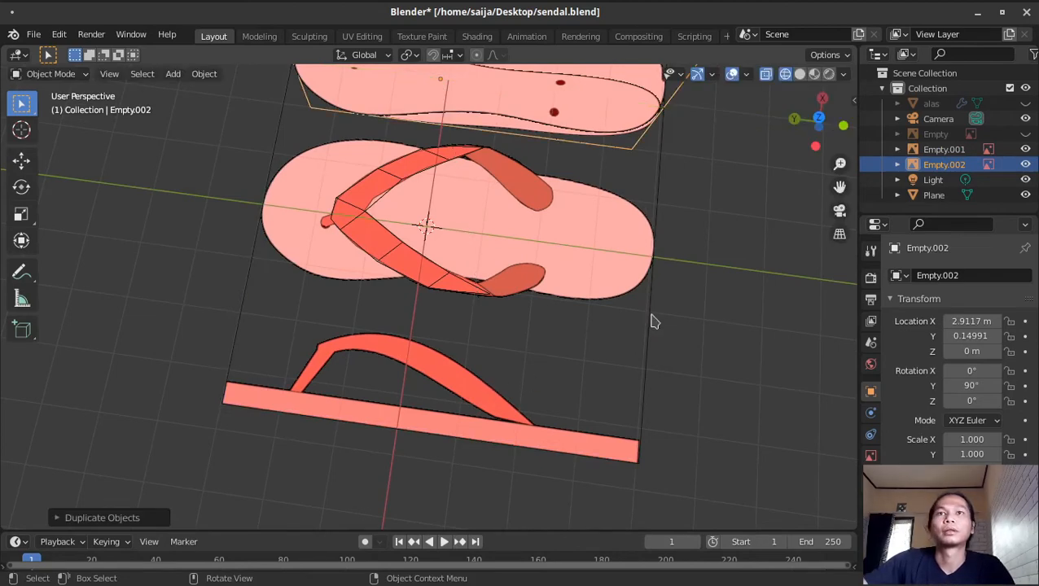
In the left view, rotate the duplicated reference image another 180° about the Y axis
{"action": "key", "text": "KP_3"}
{"action": "key", "text": "ctrl+KP_3"}
{"action": "middle_click_drag", "start_coordinate": [581, 75], "coordinate": [602, 226], "text": "shift"}
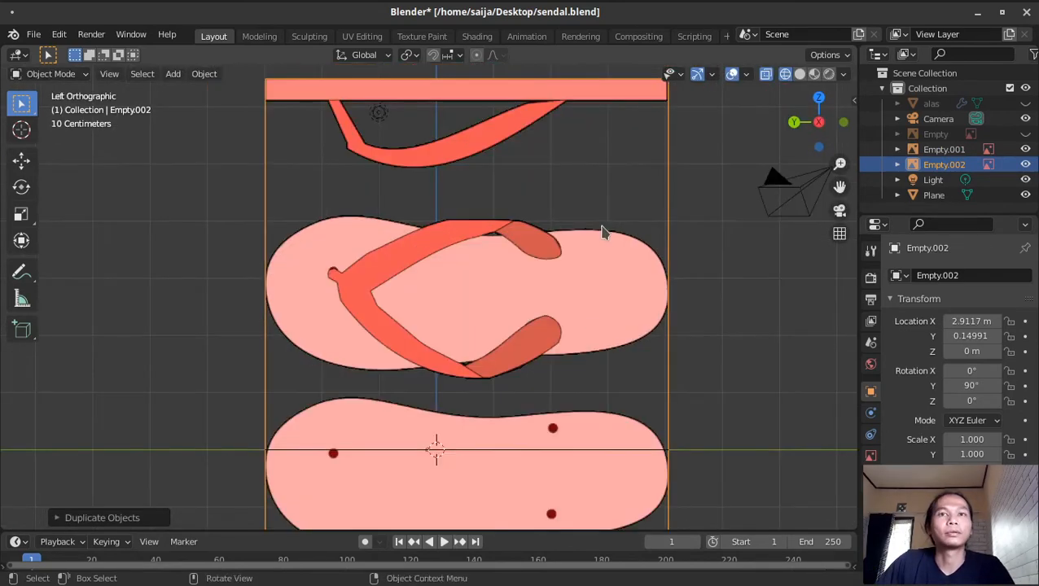
{"action": "type", "text": "ry"}
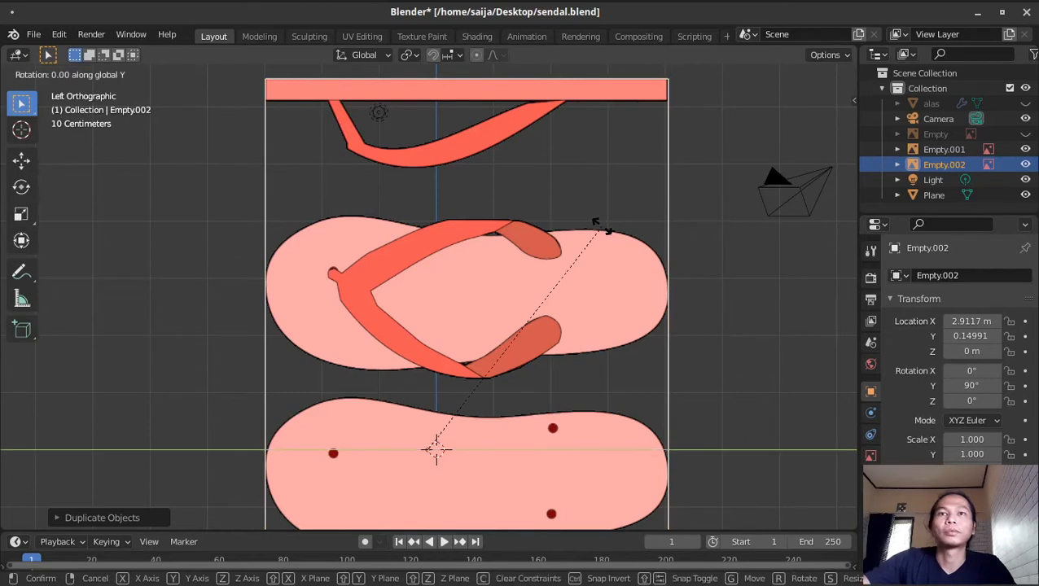
{"action": "type", "text": "180"}
{"action": "key", "text": "Return"}
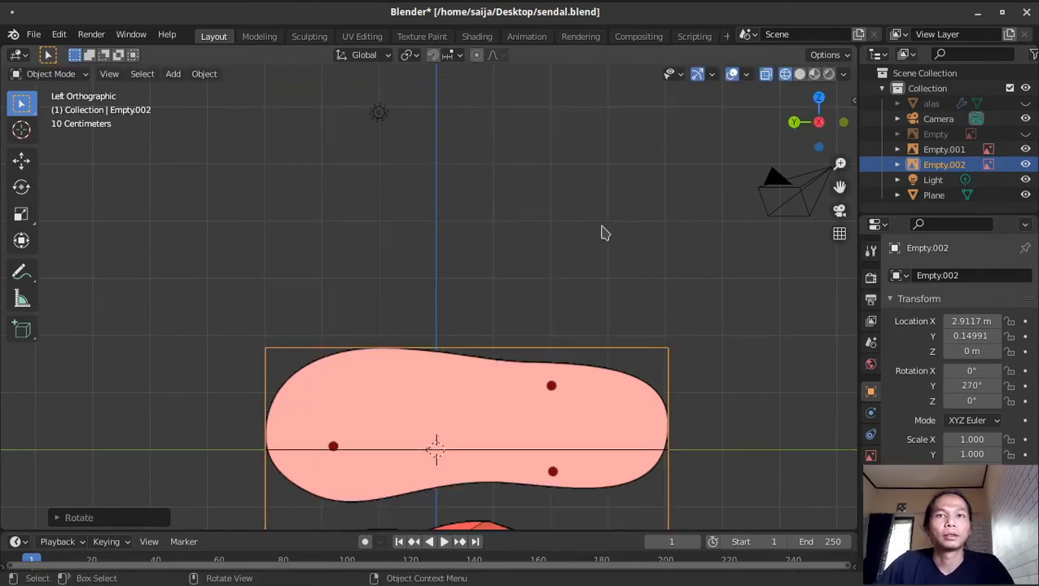
Move the upright reference image 6.1 m up along the Z axis
{"action": "key", "text": "g"}
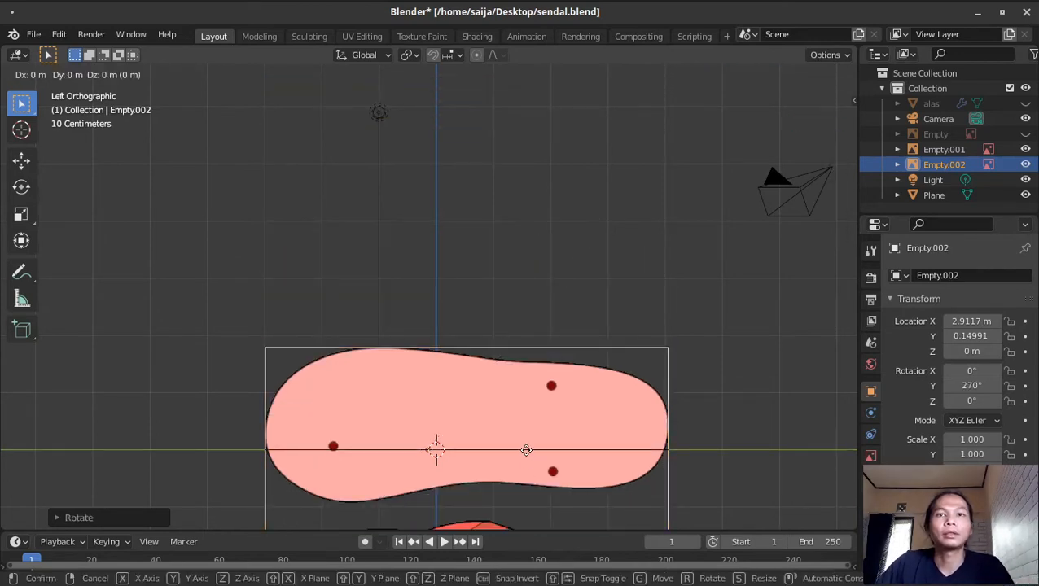
{"action": "type", "text": "z"}
{"action": "type", "text": "6.1"}
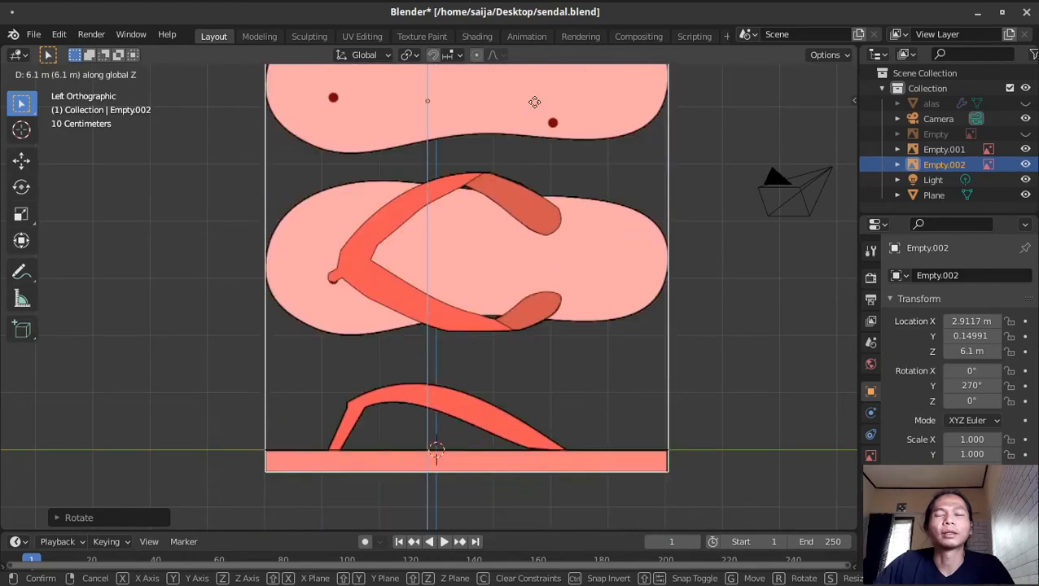
{"action": "key", "text": "Return"}
{"action": "middle_click_drag", "start_coordinate": [551, 173], "coordinate": [570, 319]}
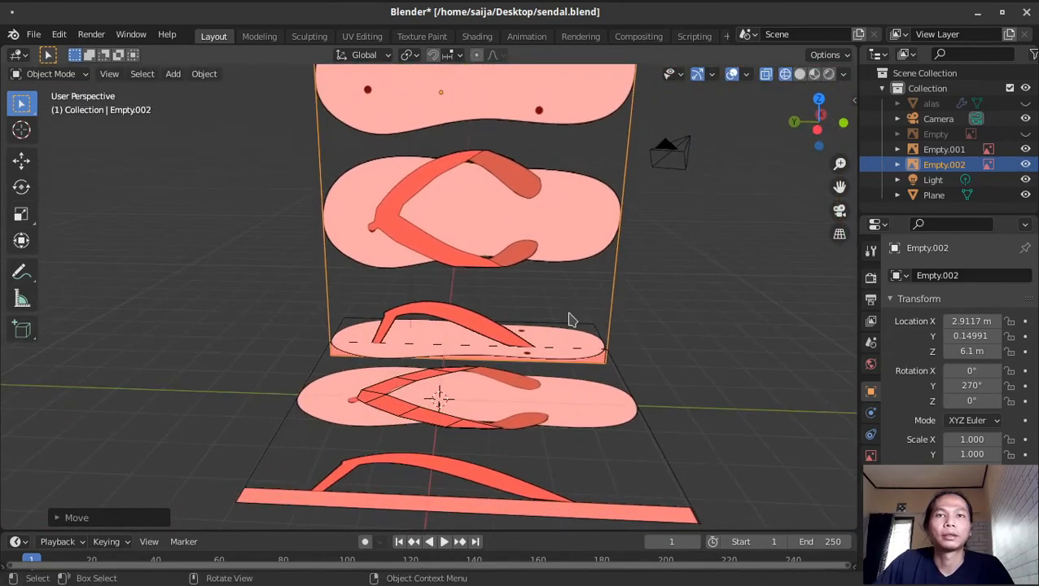
Select the strap plane and enter Edit Mode on it
{"action": "left_click", "coordinate": [406, 405]}
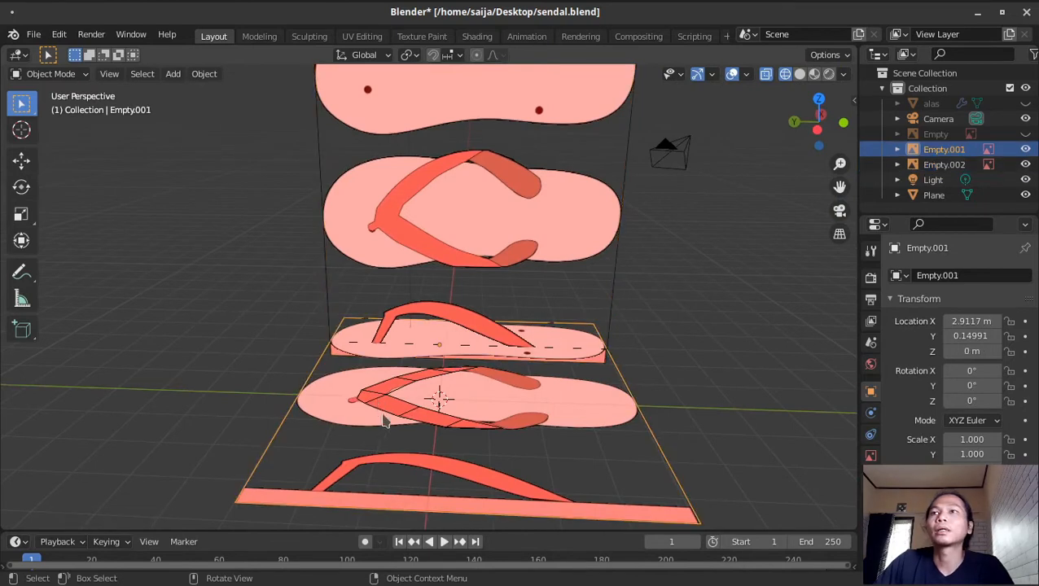
{"action": "left_click", "coordinate": [397, 420]}
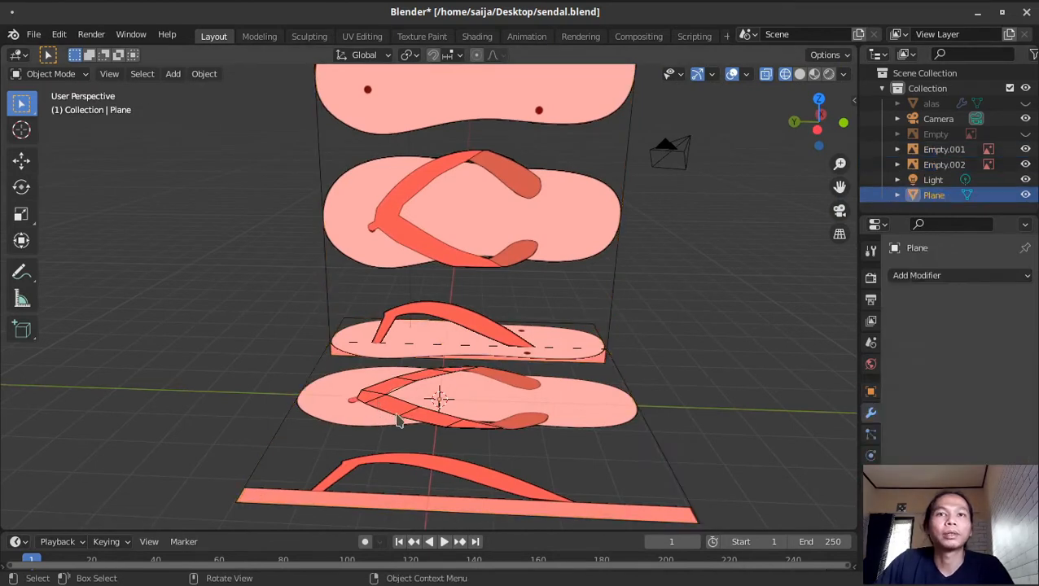
{"action": "left_click", "coordinate": [404, 420]}
{"action": "left_click", "coordinate": [409, 419]}
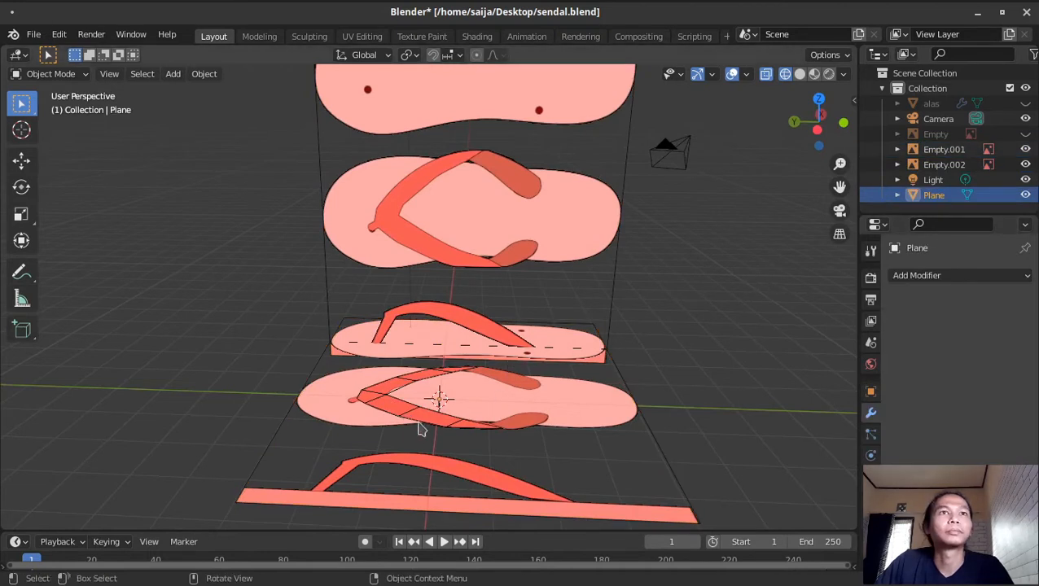
{"action": "key", "text": "Tab"}
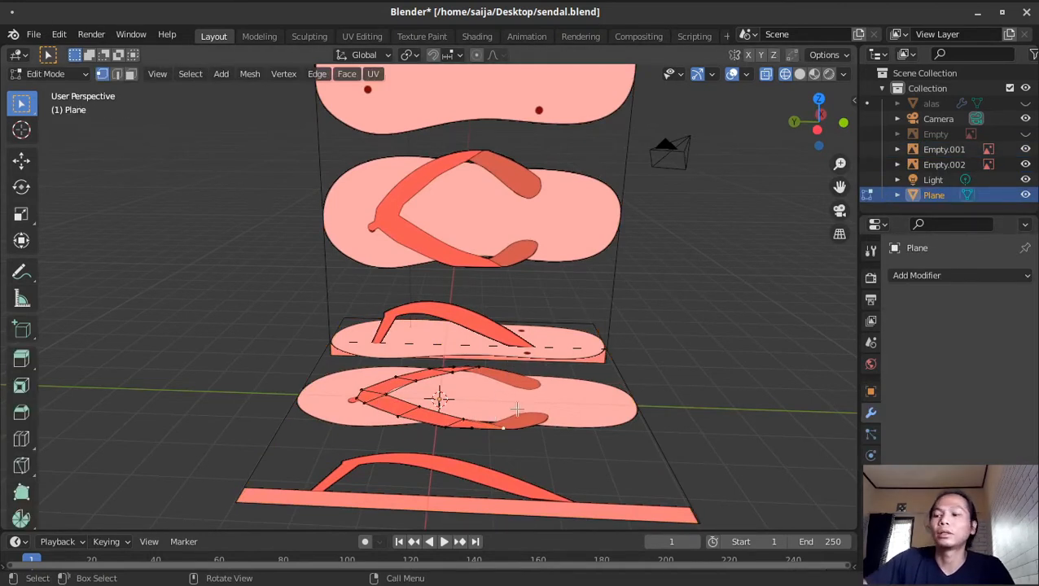
Select the whole linked strap mesh and raise it along Z to the strap's front bend in the side-view reference
{"action": "left_click", "coordinate": [399, 416]}
{"action": "left_click", "coordinate": [365, 402]}
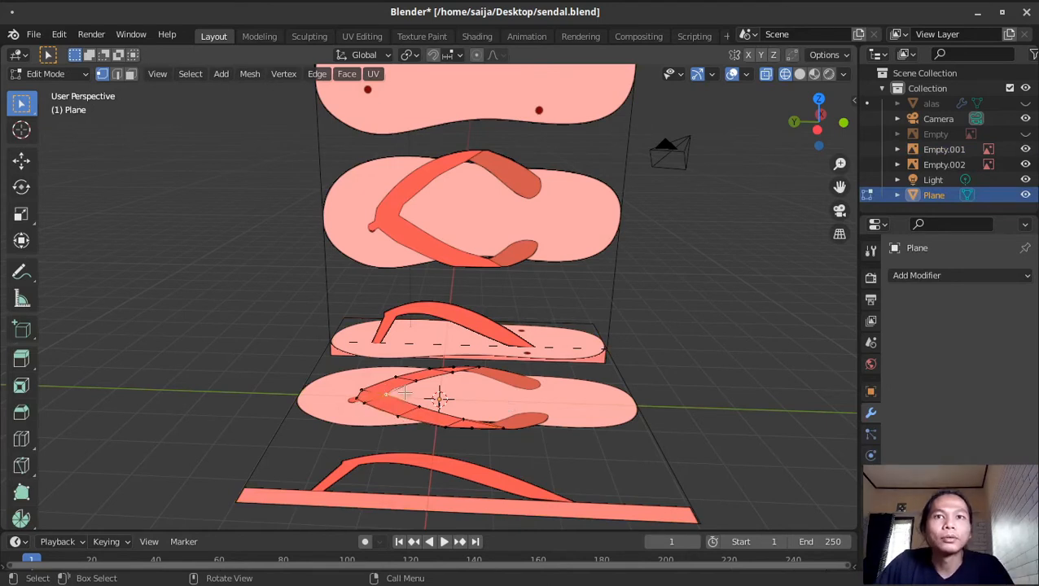
{"action": "key", "text": "ctrl+l"}
{"action": "key", "text": "ctrl+KP_3"}
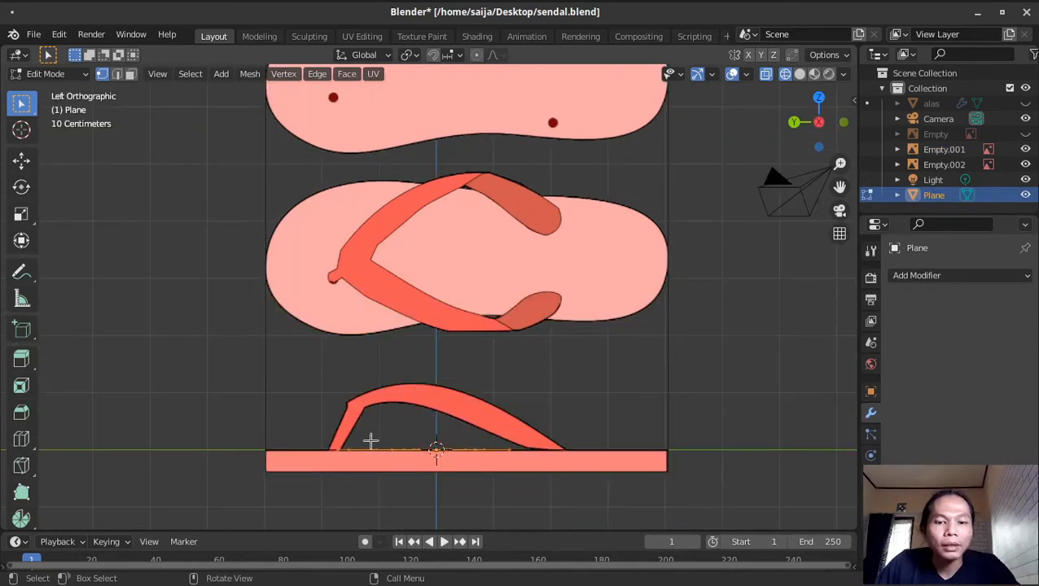
{"action": "key", "text": "g"}
{"action": "key", "text": "x"}
{"action": "key", "text": "z"}
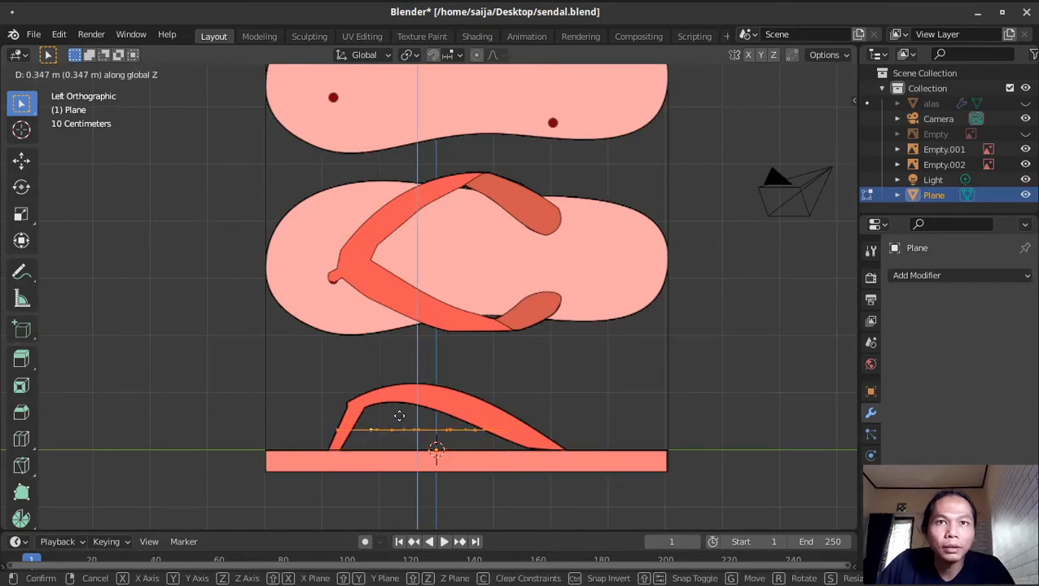
{"action": "left_click", "coordinate": [401, 404]}
{"action": "middle_click_drag", "start_coordinate": [401, 391], "coordinate": [407, 424]}
{"action": "key", "text": "ctrl+KP_3"}
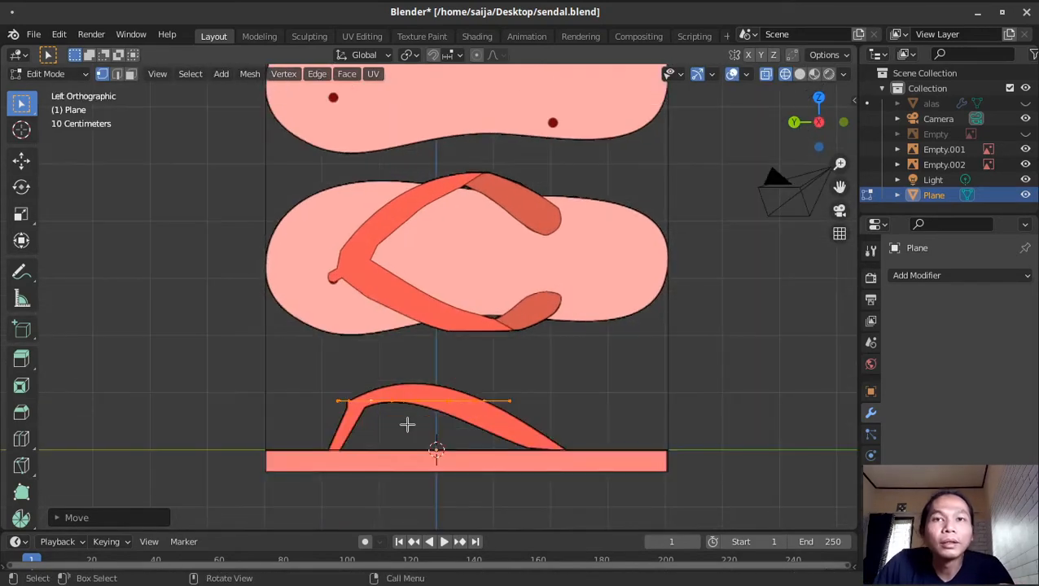
Lower the vertices along the strap's outer edge about 0.23 m along Z and switch to wireframe shading
{"action": "scroll", "coordinate": [419, 436], "scroll_direction": "up", "scroll_amount": 2}
{"action": "scroll", "coordinate": [570, 350], "scroll_direction": "down", "scroll_amount": 1}
{"action": "middle_click_drag", "start_coordinate": [573, 356], "coordinate": [536, 340]}
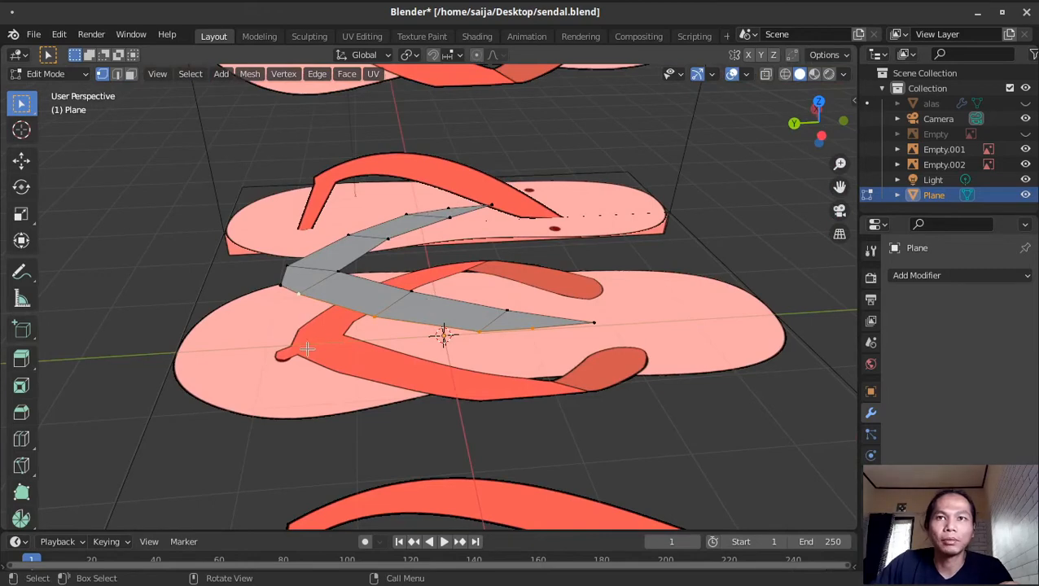
{"action": "key", "text": "ctrl+KP_3"}
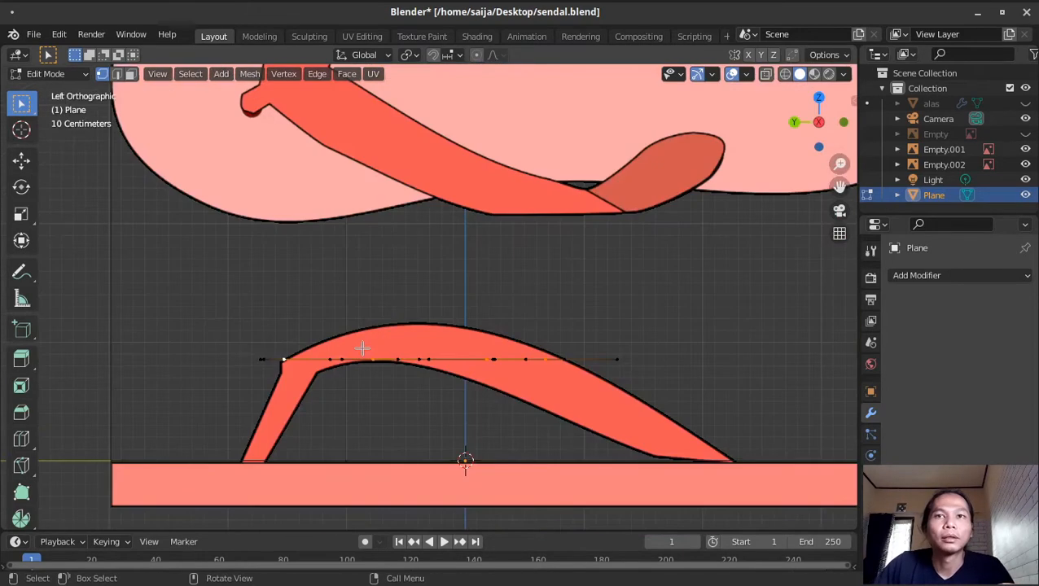
{"action": "middle_click_drag", "start_coordinate": [383, 348], "coordinate": [358, 183]}
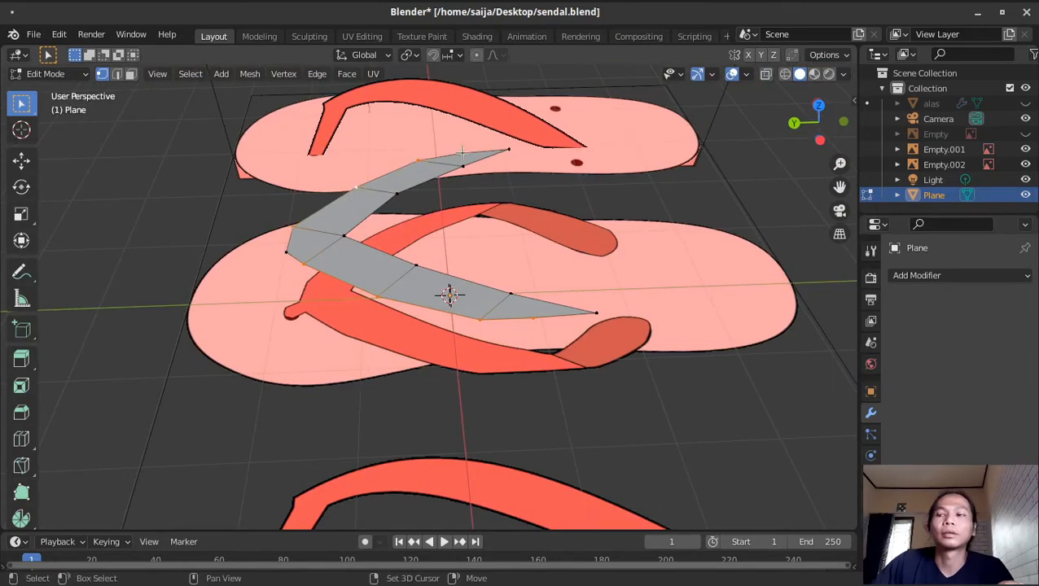
{"action": "key", "text": "ctrl+KP_3"}
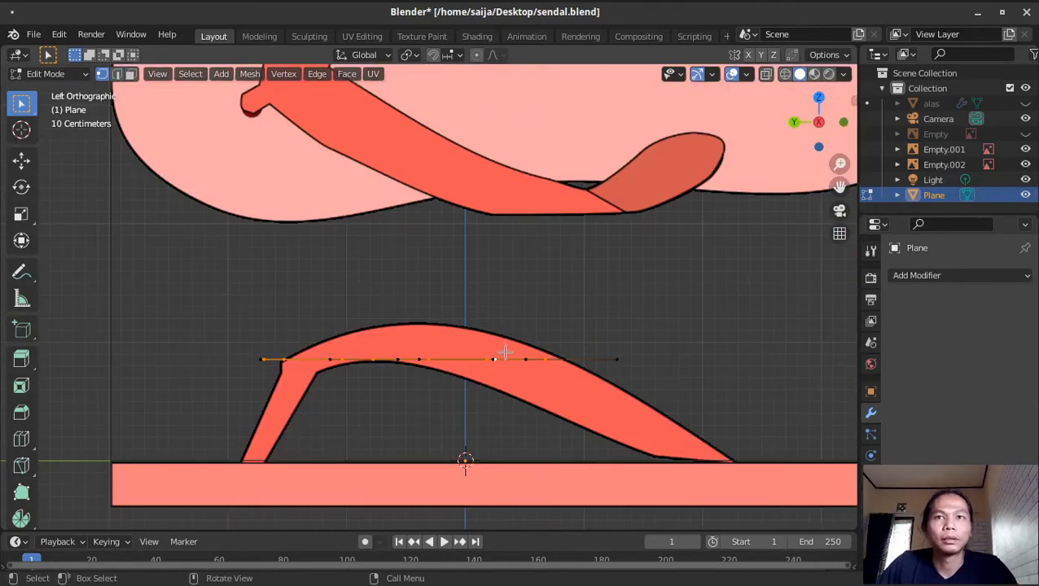
{"action": "key", "text": "r"}
{"action": "key", "text": "Escape"}
{"action": "key", "text": "g"}
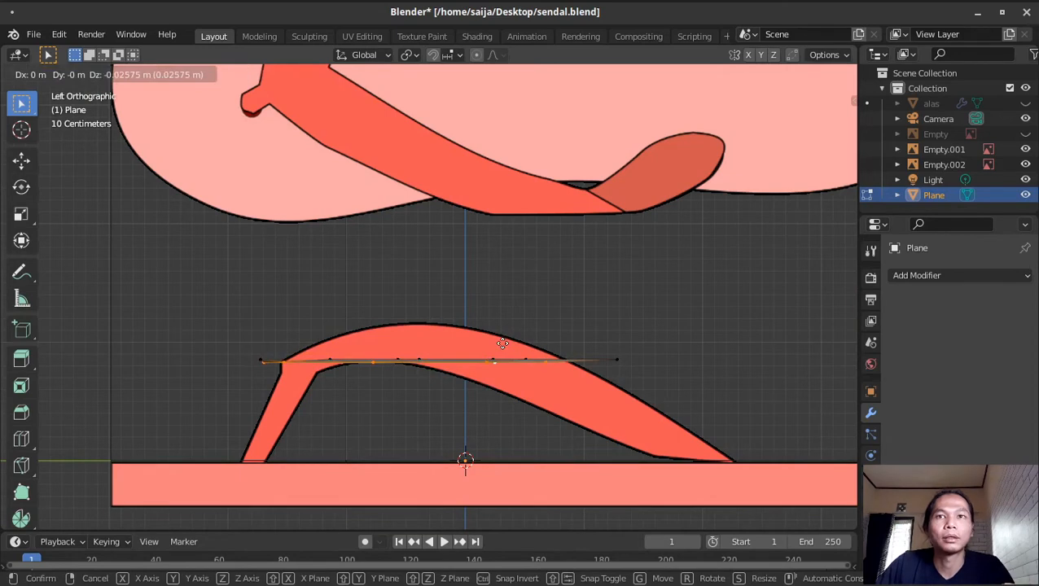
{"action": "key", "text": "z"}
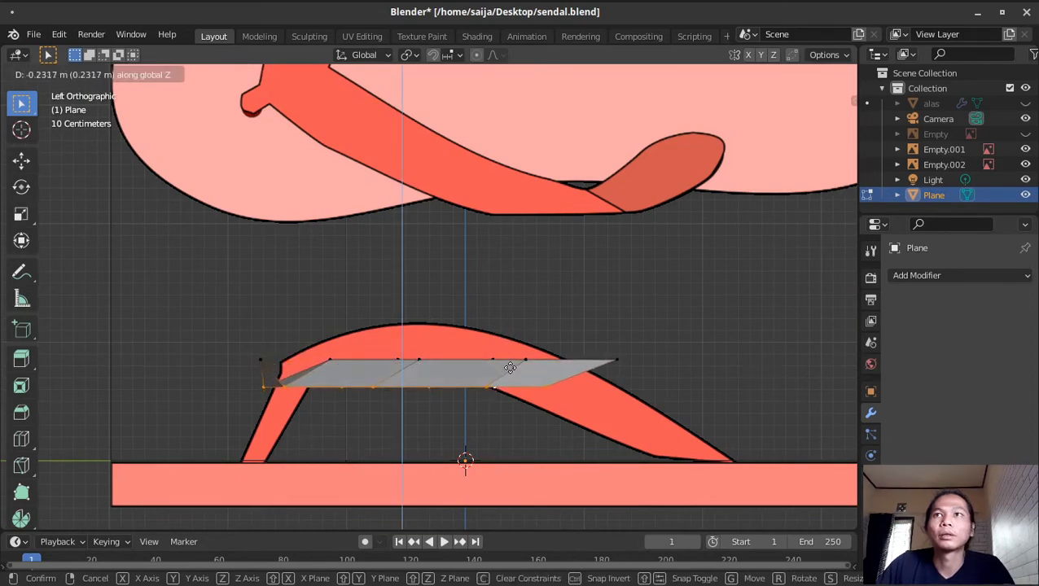
{"action": "left_click", "coordinate": [510, 368]}
{"action": "key", "text": "alt+z"}
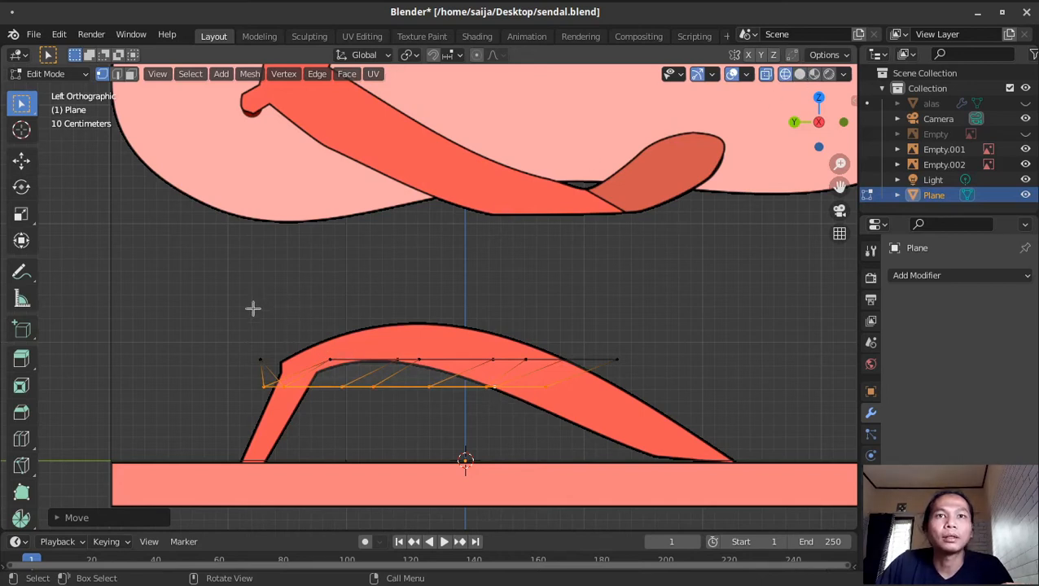
Raise the strap's inner-edge vertices, excluding the front tip, along Z to the crest of the strap in the side-view reference
{"action": "left_click_drag", "start_coordinate": [222, 296], "coordinate": [695, 362]}
{"action": "left_click_drag", "start_coordinate": [312, 325], "coordinate": [733, 372]}
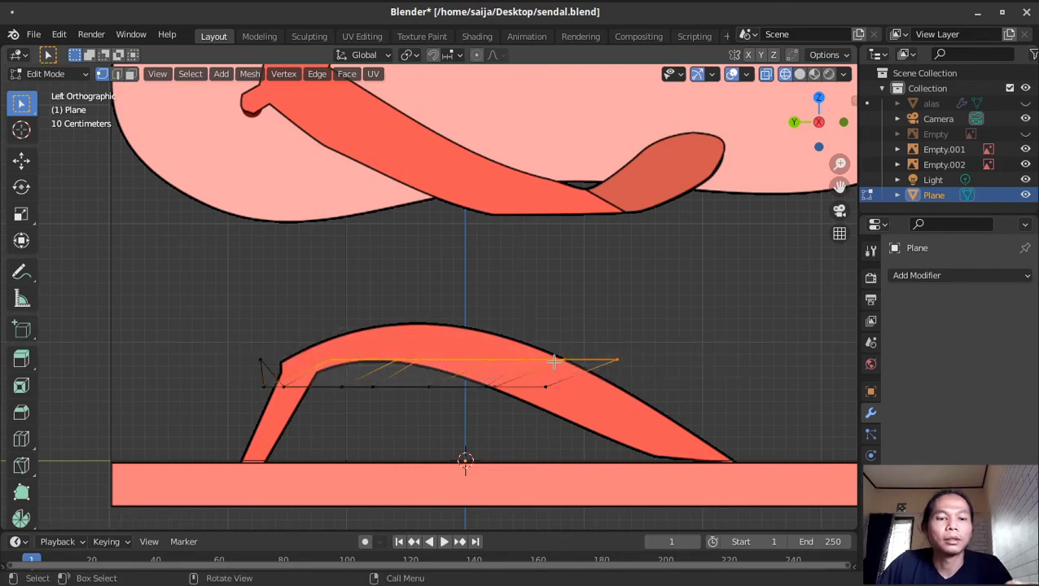
{"action": "key", "text": "g"}
{"action": "key", "text": "z"}
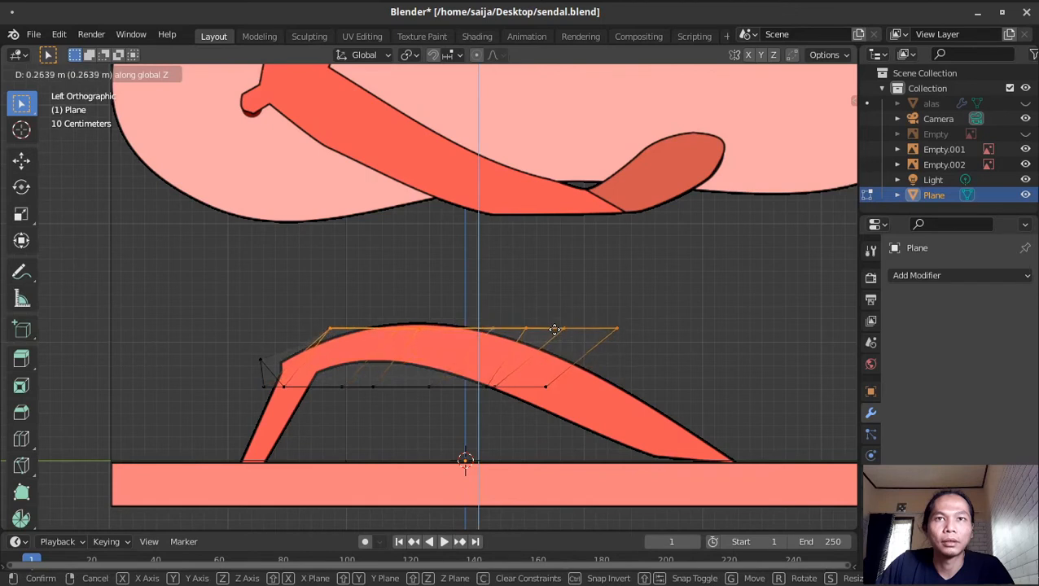
{"action": "left_click", "coordinate": [553, 327]}
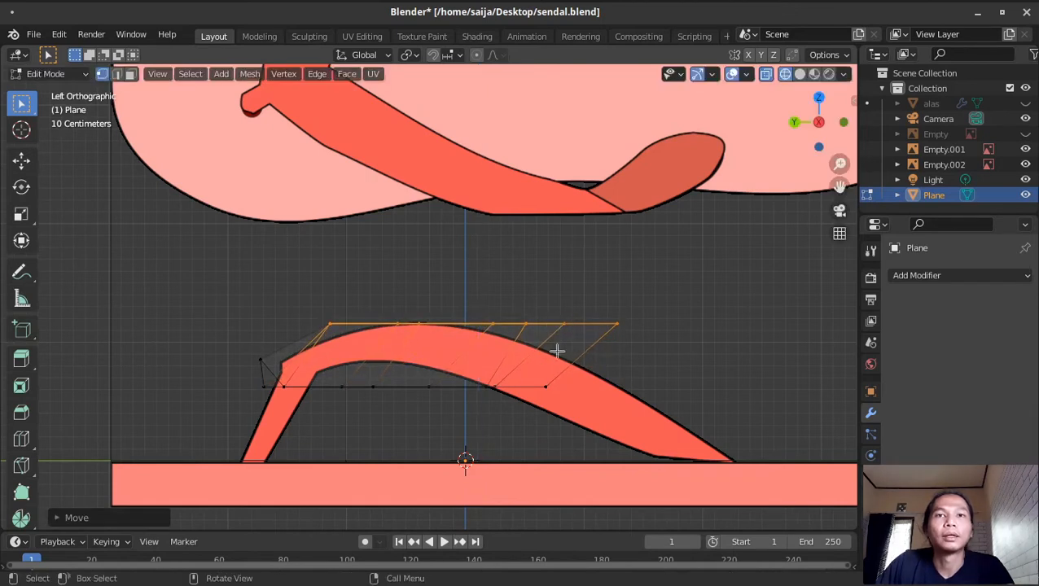
Move the first two lower-edge vertices behind the front bend onto the highest part of the strap's underside curve in the side-view reference
{"action": "left_click", "coordinate": [340, 390]}
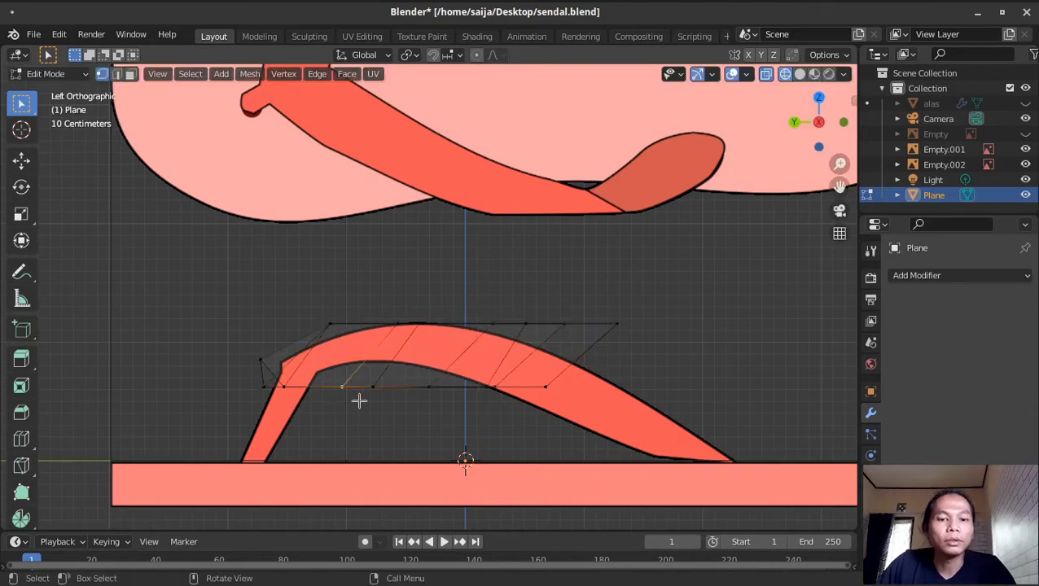
{"action": "key", "text": "g"}
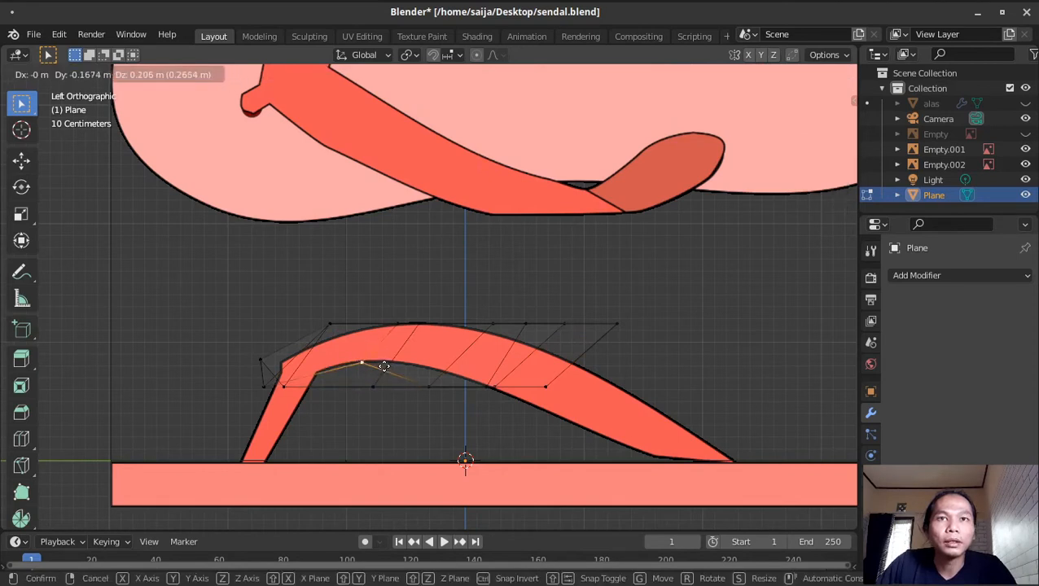
{"action": "left_click", "coordinate": [382, 368]}
{"action": "left_click", "coordinate": [373, 387]}
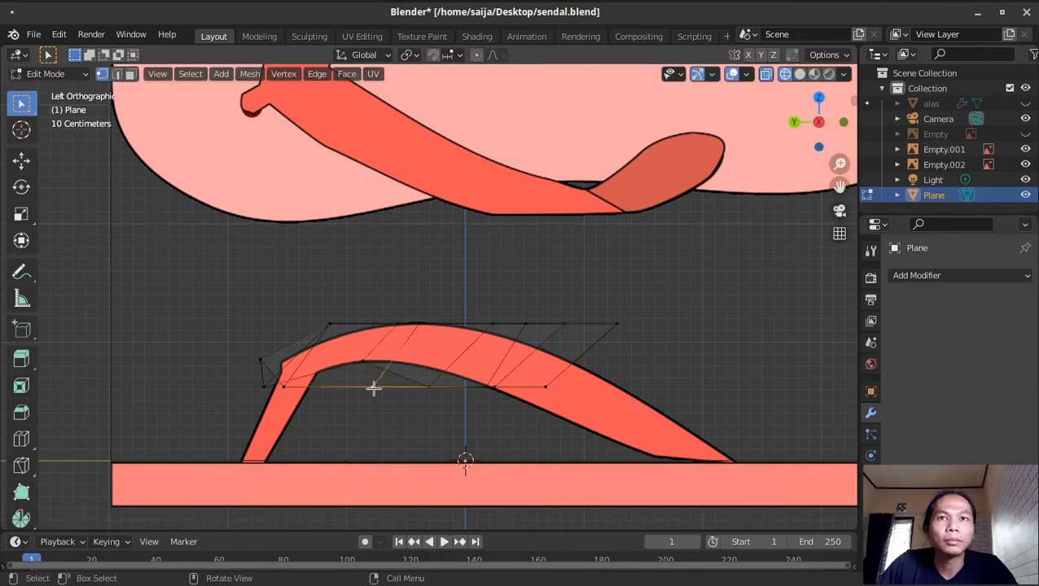
{"action": "key", "text": "g"}
{"action": "left_click", "coordinate": [394, 356]}
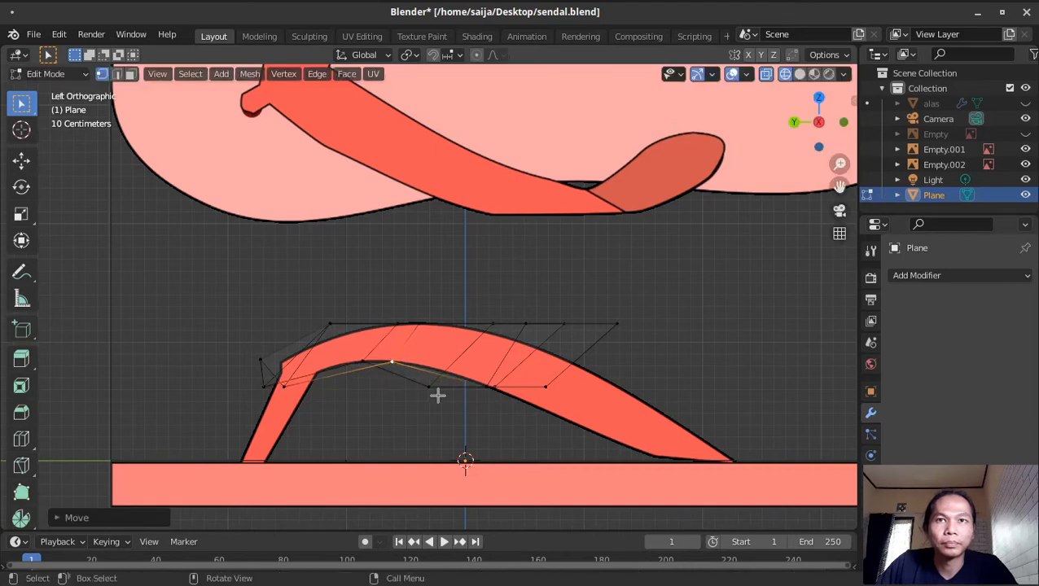
Move the next two lower-edge vertices toward the heel onto the descending underside curve of the reference strap
{"action": "left_click", "coordinate": [429, 387]}
{"action": "key", "text": "g"}
{"action": "left_click", "coordinate": [444, 370]}
{"action": "left_click", "coordinate": [487, 387]}
{"action": "key", "text": "g"}
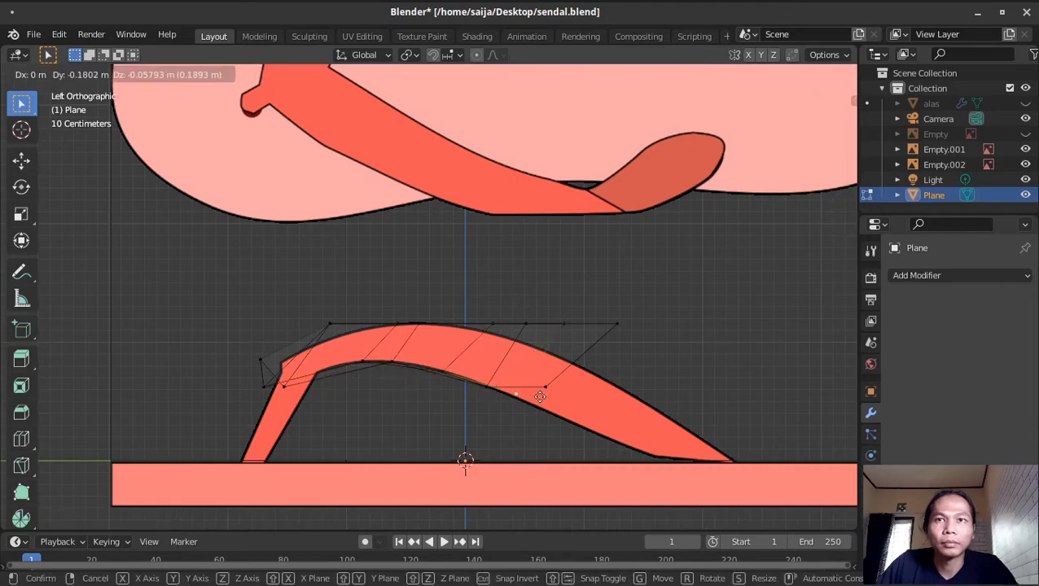
Move the mesh's lower and upper rear vertices onto the side reference strap's outline in the left view
{"action": "left_click", "coordinate": [550, 384]}
{"action": "key", "text": "g"}
{"action": "left_click", "coordinate": [572, 425]}
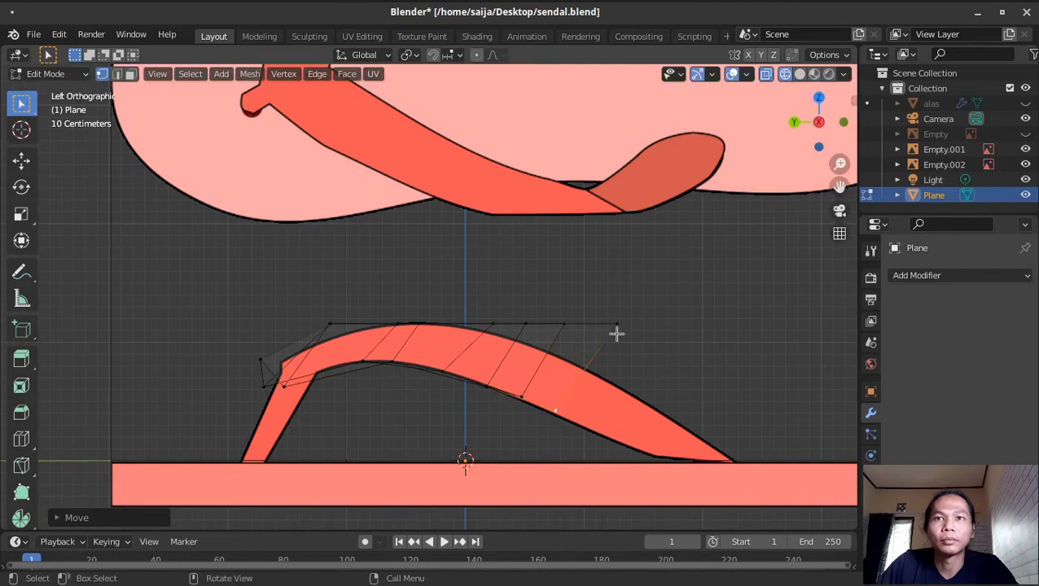
{"action": "left_click", "coordinate": [616, 326]}
{"action": "key", "text": "g"}
{"action": "left_click", "coordinate": [570, 407]}
Move the three upper vertices between the rear edge and the crest down onto the reference strap's upper outline
{"action": "left_click", "coordinate": [564, 326]}
{"action": "key", "text": "g"}
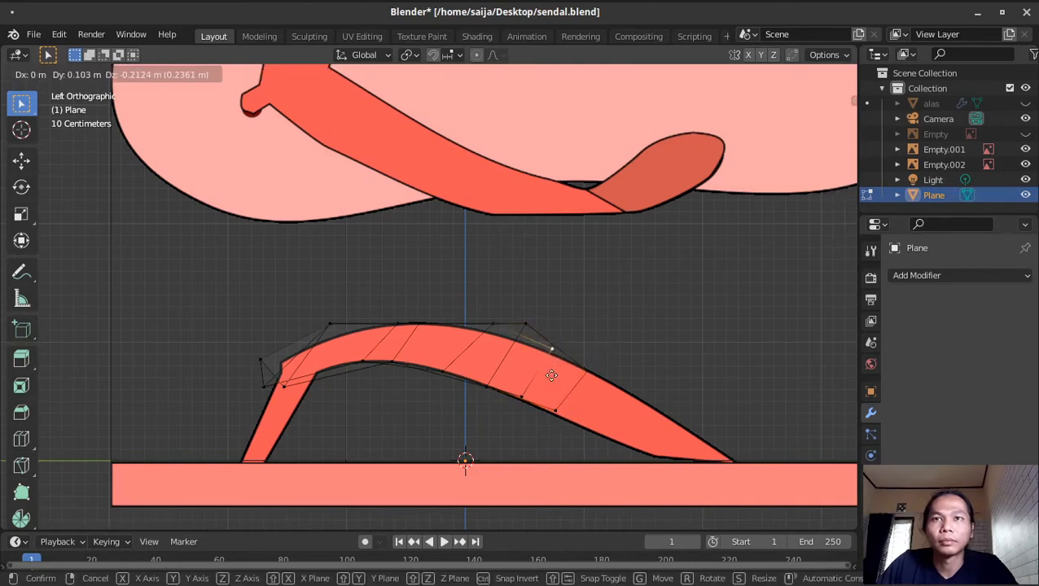
{"action": "left_click", "coordinate": [545, 365]}
{"action": "left_click", "coordinate": [527, 328]}
{"action": "key", "text": "g"}
{"action": "left_click", "coordinate": [509, 338]}
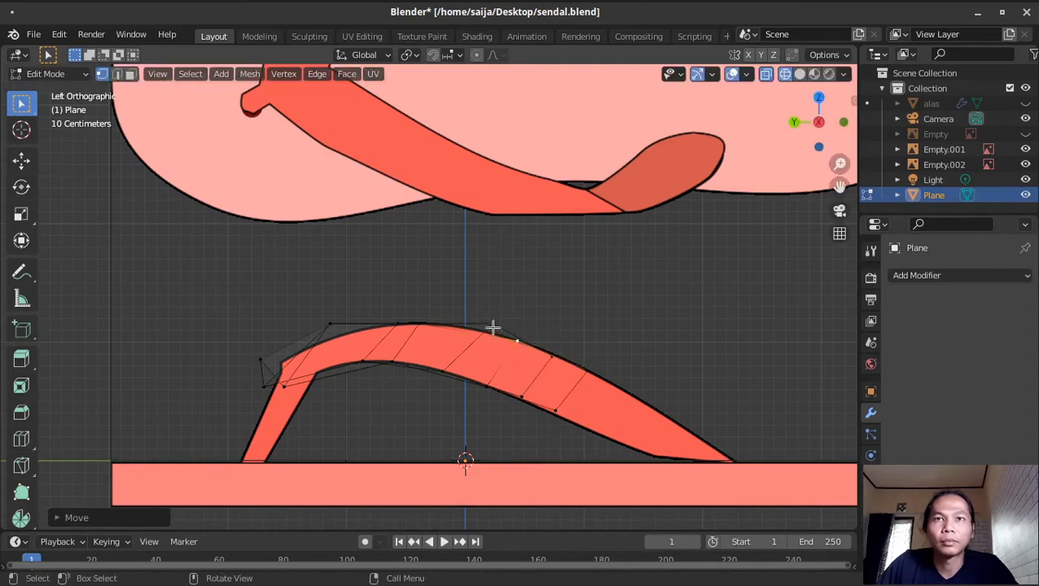
{"action": "left_click", "coordinate": [491, 326]}
{"action": "key", "text": "g"}
{"action": "left_click", "coordinate": [475, 336]}
Move the upper front vertex and the foremost tip vertex onto the front of the reference strap's upper outline
{"action": "left_click", "coordinate": [330, 324]}
{"action": "key", "text": "g"}
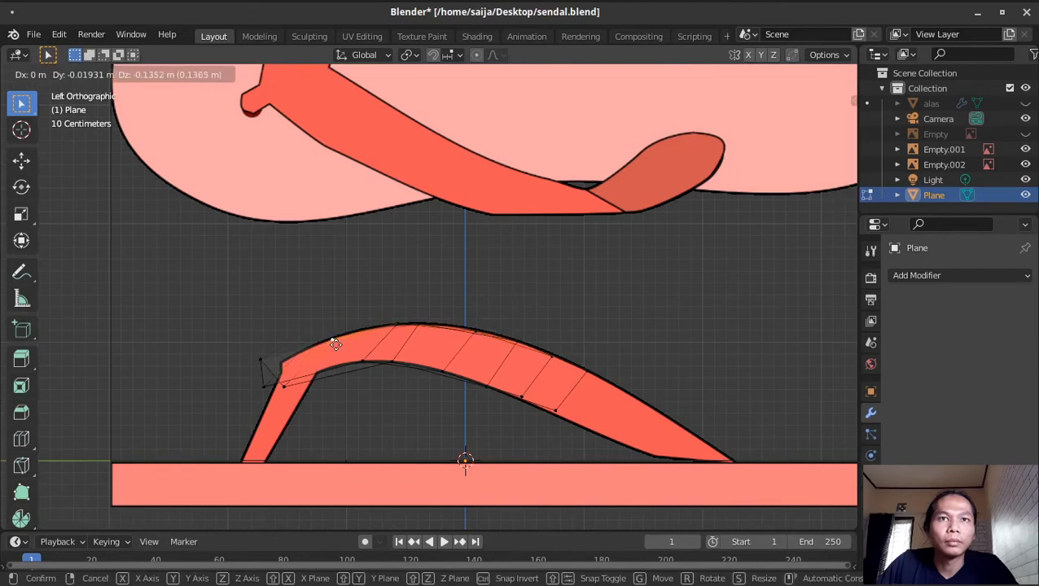
{"action": "left_click", "coordinate": [331, 340]}
{"action": "left_click", "coordinate": [279, 366]}
{"action": "key", "text": "g"}
{"action": "left_click", "coordinate": [283, 367]}
Move the two front lower vertices to the strap's inner front corner and nudge the rear lower vertex onto the lower outline
{"action": "left_click", "coordinate": [329, 371]}
{"action": "key", "text": "g"}
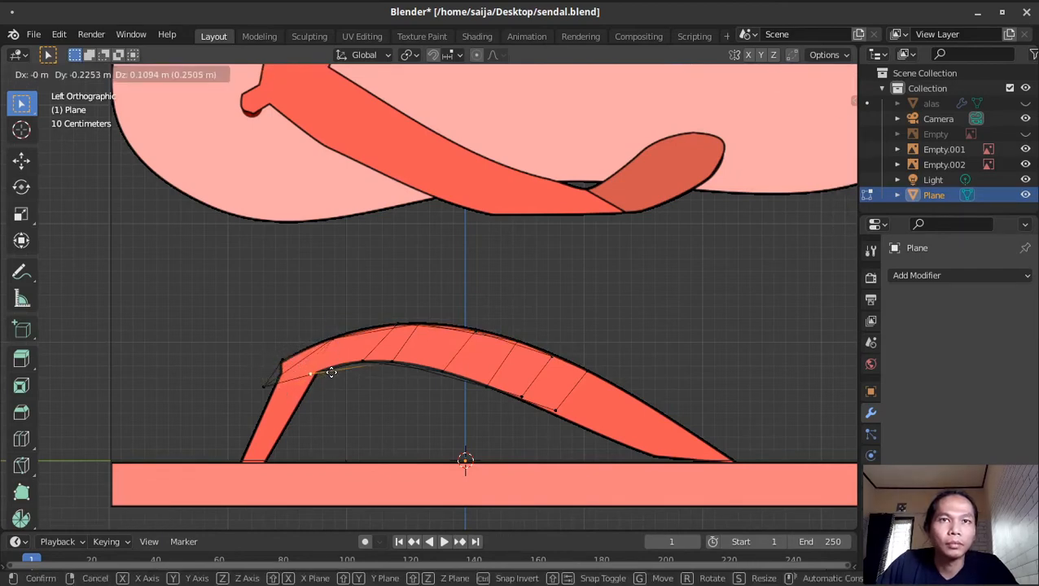
{"action": "left_click", "coordinate": [334, 371]}
{"action": "key", "text": "g"}
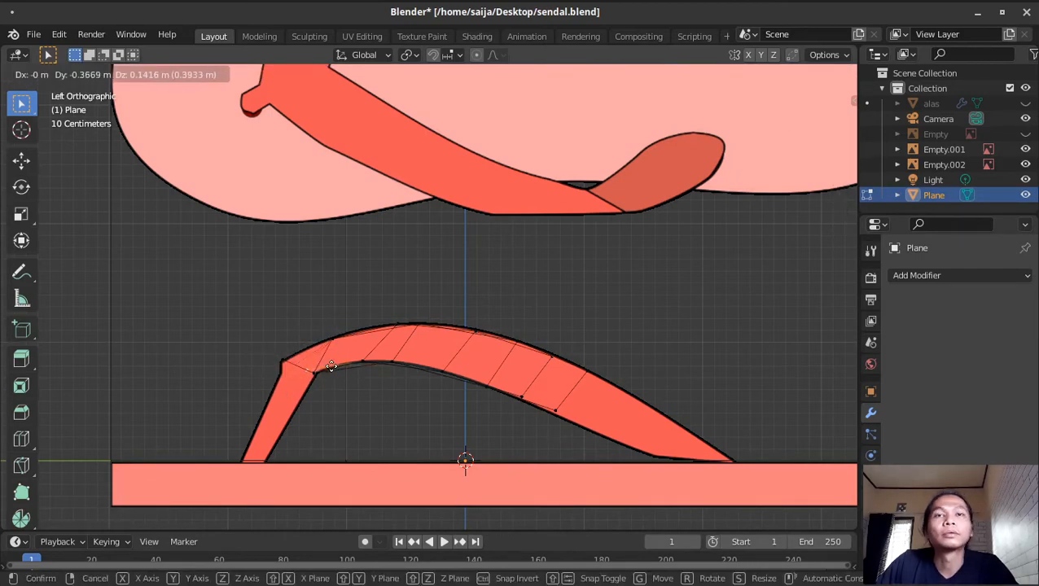
{"action": "left_click", "coordinate": [336, 375]}
{"action": "left_click", "coordinate": [555, 412]}
{"action": "key", "text": "g"}
{"action": "left_click", "coordinate": [528, 401]}
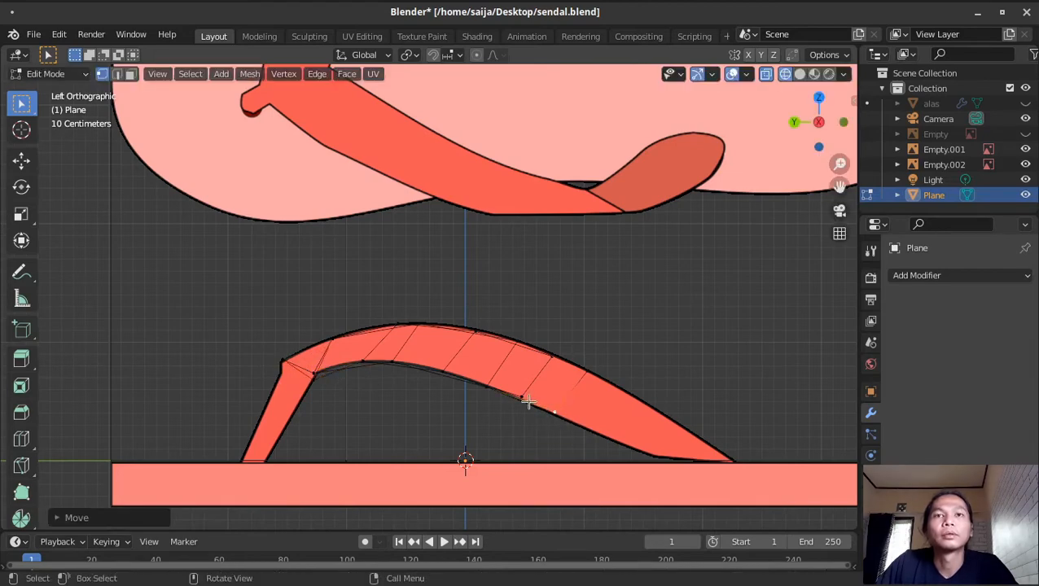
Switch the viewport to solid shading and examine the strap mesh's shape from several angles
{"action": "mouse_move", "coordinate": [574, 331]}
{"action": "middle_mouse_down"}
{"action": "mouse_move", "coordinate": [456, 384]}
{"action": "mouse_move", "coordinate": [448, 364]}
{"action": "mouse_move", "coordinate": [511, 354]}
{"action": "middle_mouse_up"}
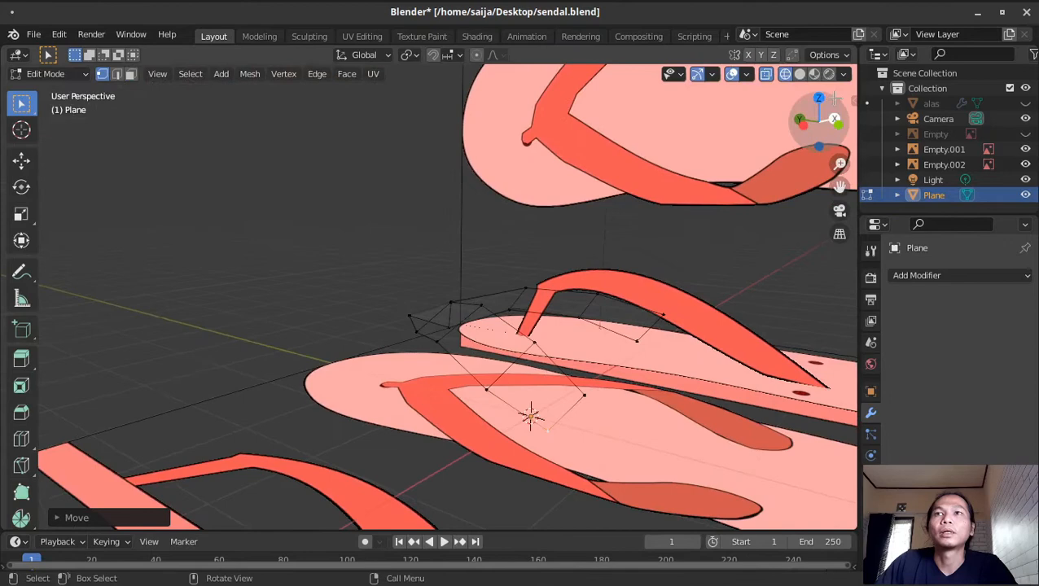
{"action": "left_click", "coordinate": [800, 74]}
{"action": "mouse_move", "coordinate": [560, 287]}
{"action": "middle_mouse_down"}
{"action": "mouse_move", "coordinate": [633, 290]}
{"action": "mouse_move", "coordinate": [670, 332]}
{"action": "mouse_move", "coordinate": [713, 297]}
{"action": "mouse_move", "coordinate": [640, 281]}
{"action": "mouse_move", "coordinate": [695, 283]}
{"action": "mouse_move", "coordinate": [737, 253]}
{"action": "mouse_move", "coordinate": [766, 251]}
{"action": "middle_mouse_up"}
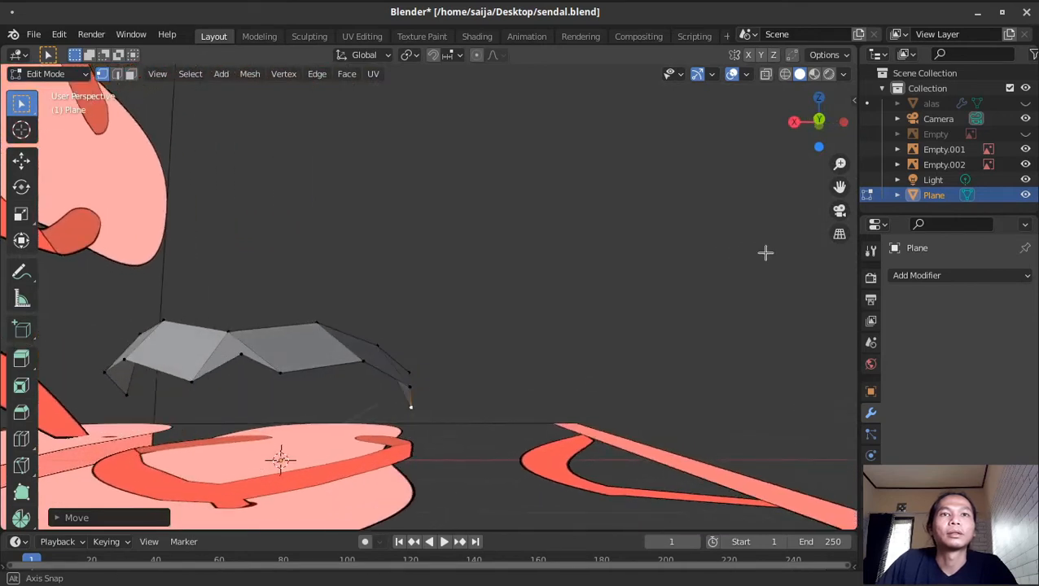
{"action": "middle_click_drag", "start_coordinate": [418, 337], "coordinate": [290, 378]}
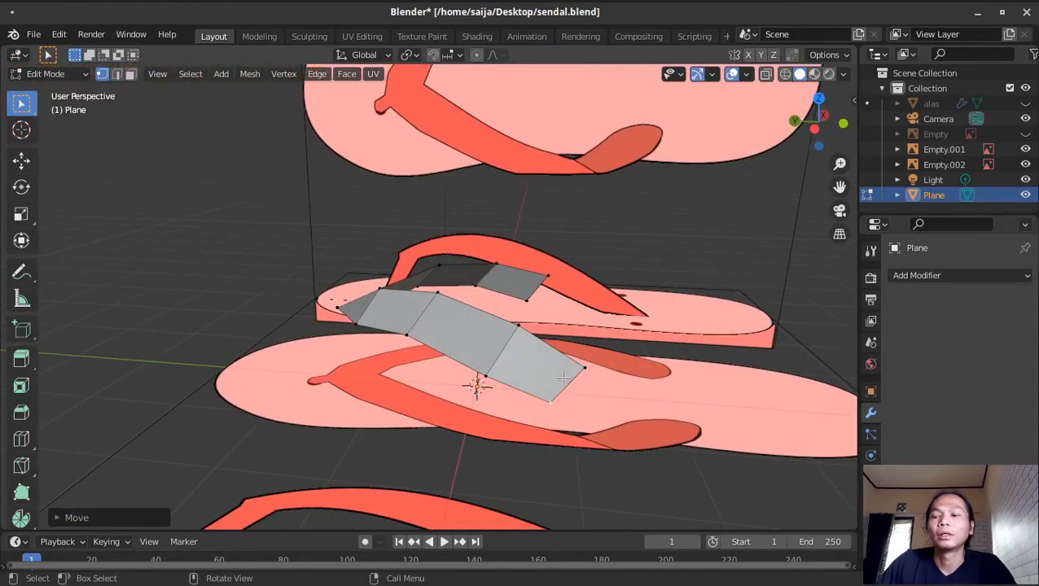
{"action": "middle_click_drag", "start_coordinate": [521, 378], "coordinate": [426, 285]}
Extend the strap's rear edge by two segments down to the sole in the left view and fit its end to the strap's lower outline
{"action": "key", "text": "ctrl+KP_3"}
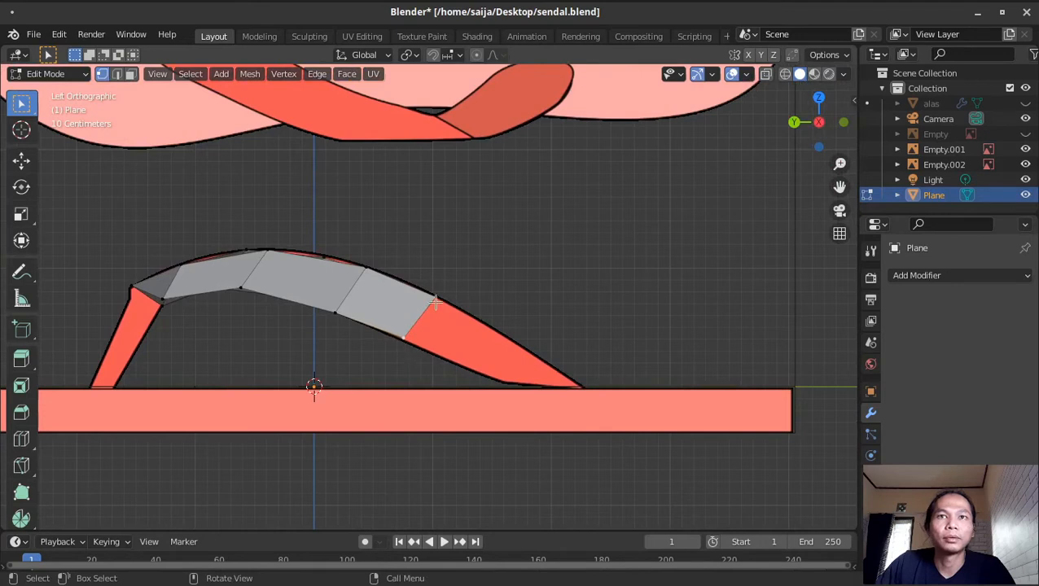
{"action": "key", "text": "g"}
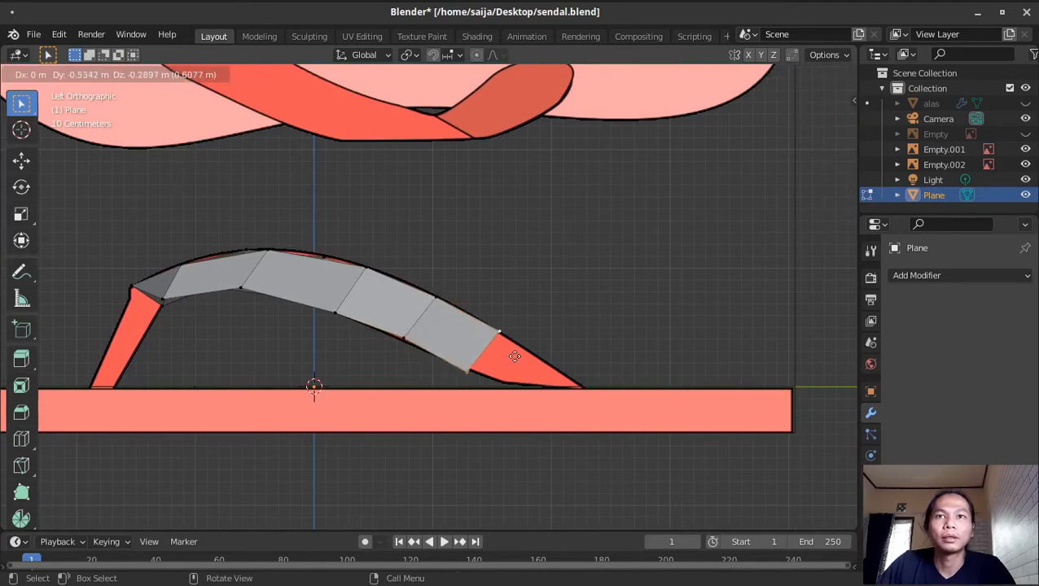
{"action": "left_click", "coordinate": [506, 344]}
{"action": "key", "text": "g"}
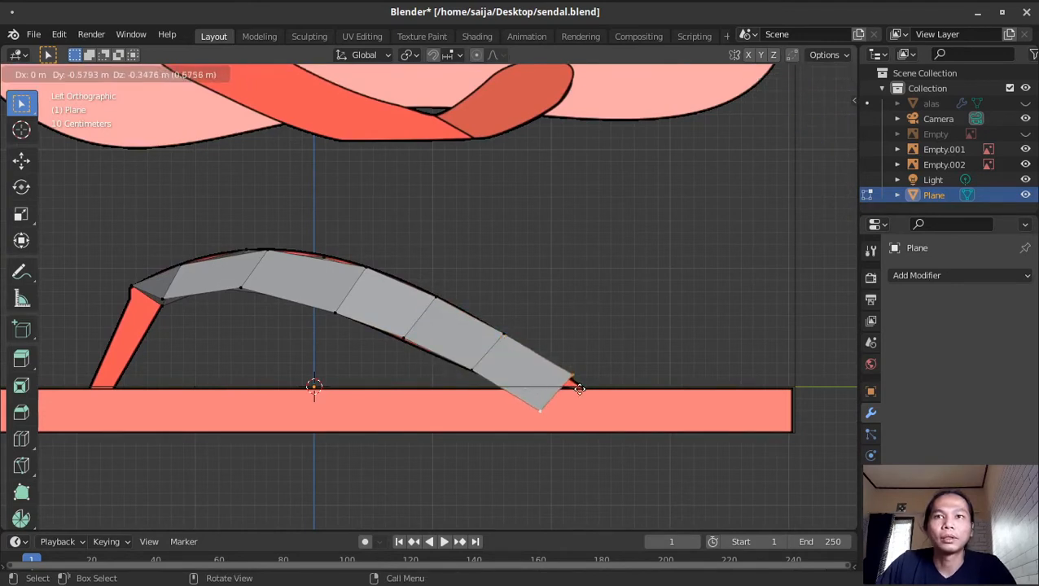
{"action": "left_click", "coordinate": [583, 396]}
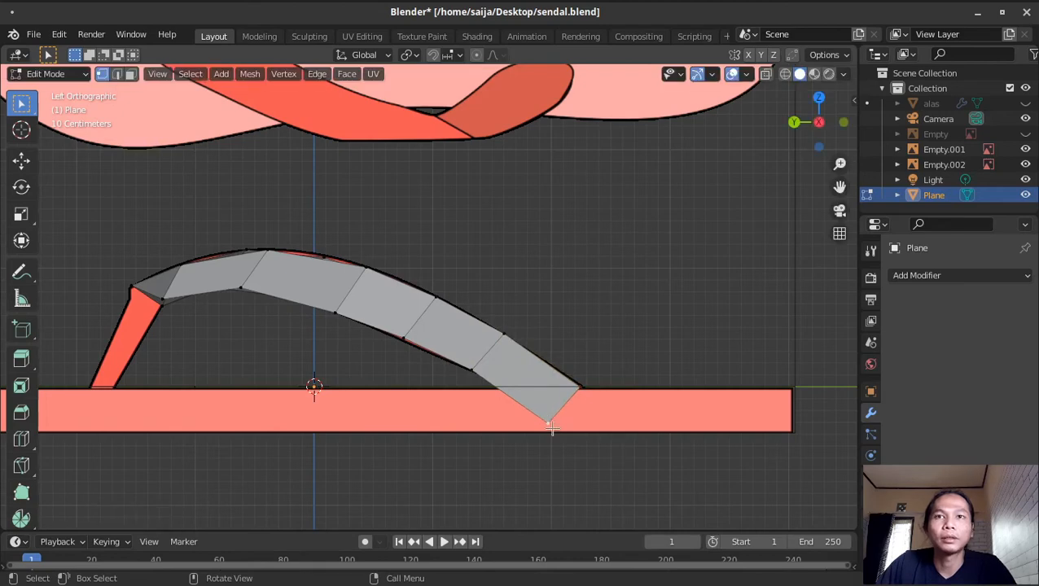
{"action": "key", "text": "g"}
{"action": "left_click", "coordinate": [507, 389]}
Move the strap's two lower end vertices about 0.6 m inward in the top view, over the reference strap's curled tip
{"action": "mouse_move", "coordinate": [507, 389]}
{"action": "middle_mouse_down"}
{"action": "mouse_move", "coordinate": [385, 405]}
{"action": "mouse_move", "coordinate": [421, 408]}
{"action": "mouse_move", "coordinate": [395, 396]}
{"action": "mouse_move", "coordinate": [480, 407]}
{"action": "mouse_move", "coordinate": [514, 397]}
{"action": "middle_mouse_up"}
{"action": "left_click", "coordinate": [569, 407]}
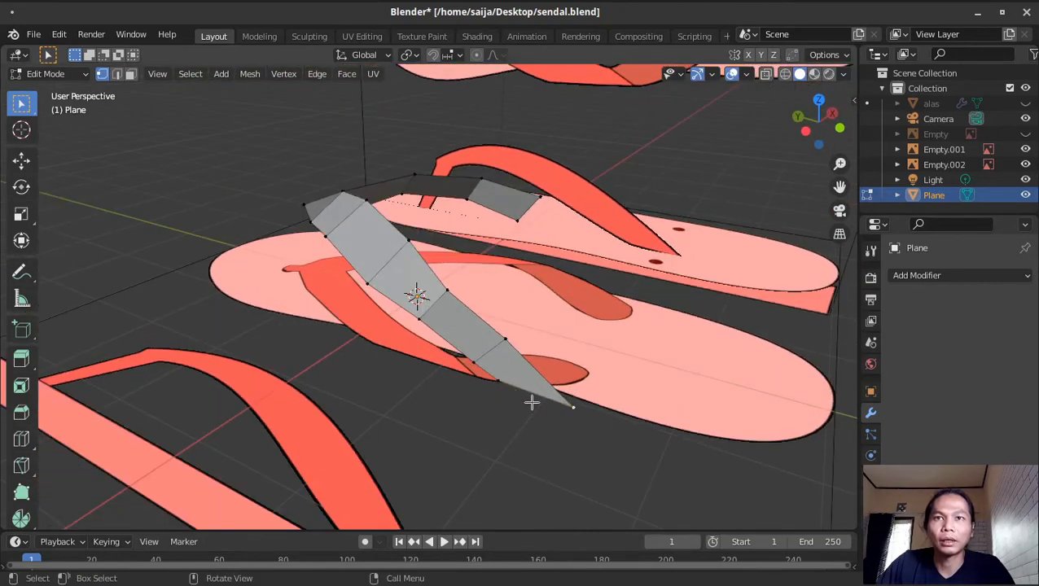
{"action": "left_click", "coordinate": [497, 381], "text": "shift"}
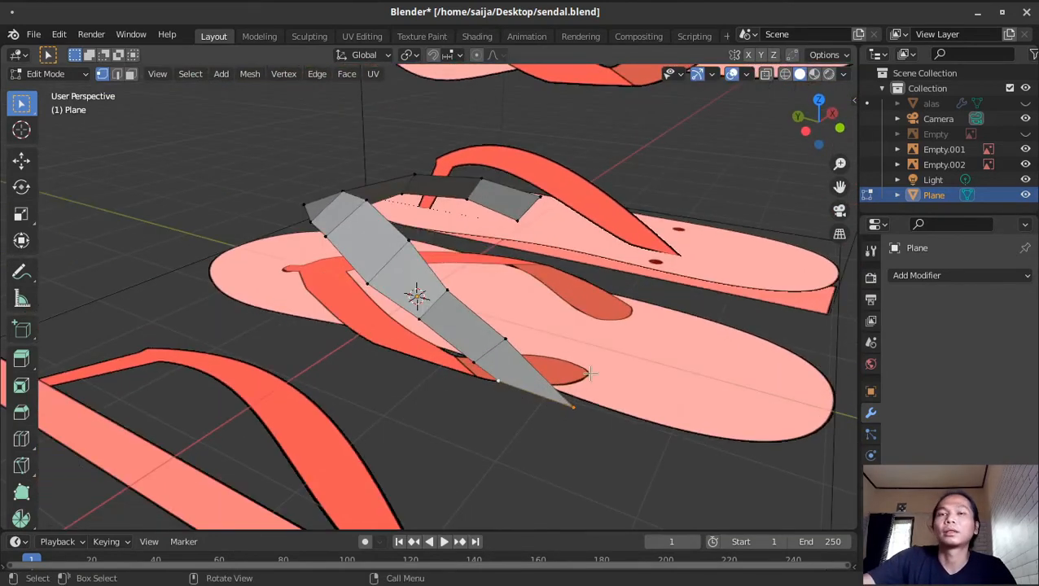
{"action": "key", "text": "KP_7"}
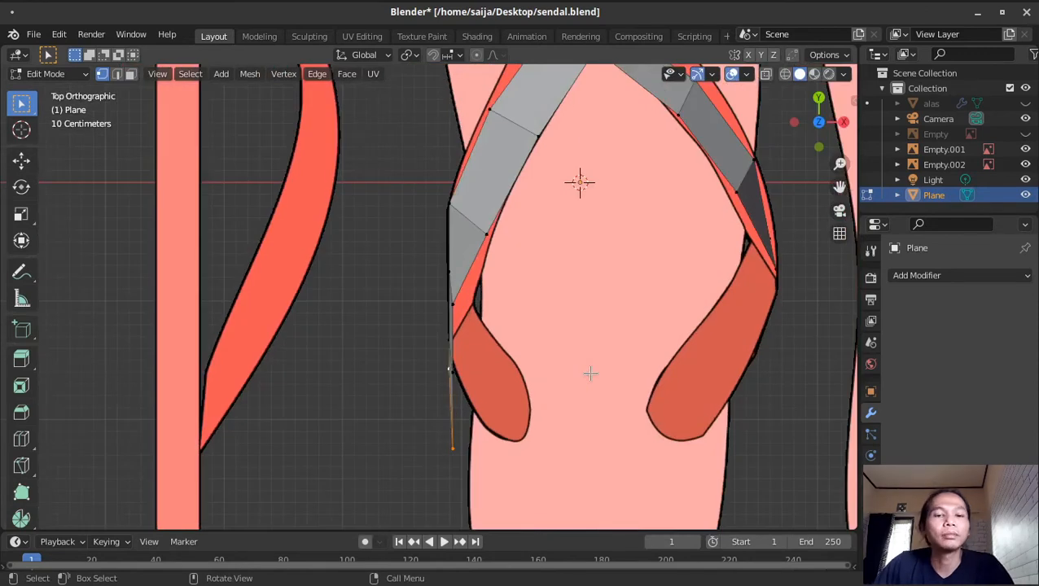
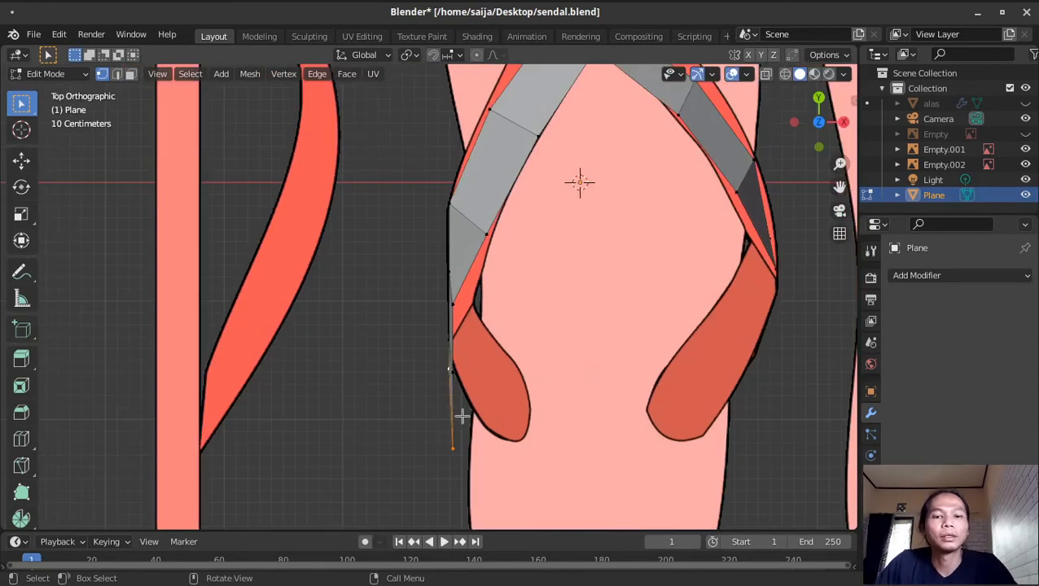
{"action": "key", "text": "g"}
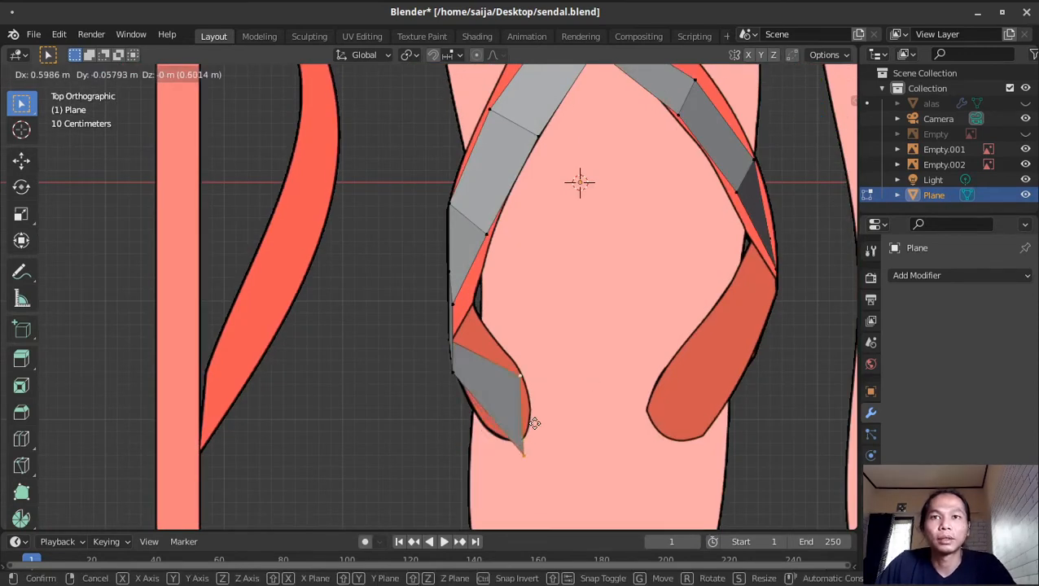
{"action": "left_click", "coordinate": [534, 421]}
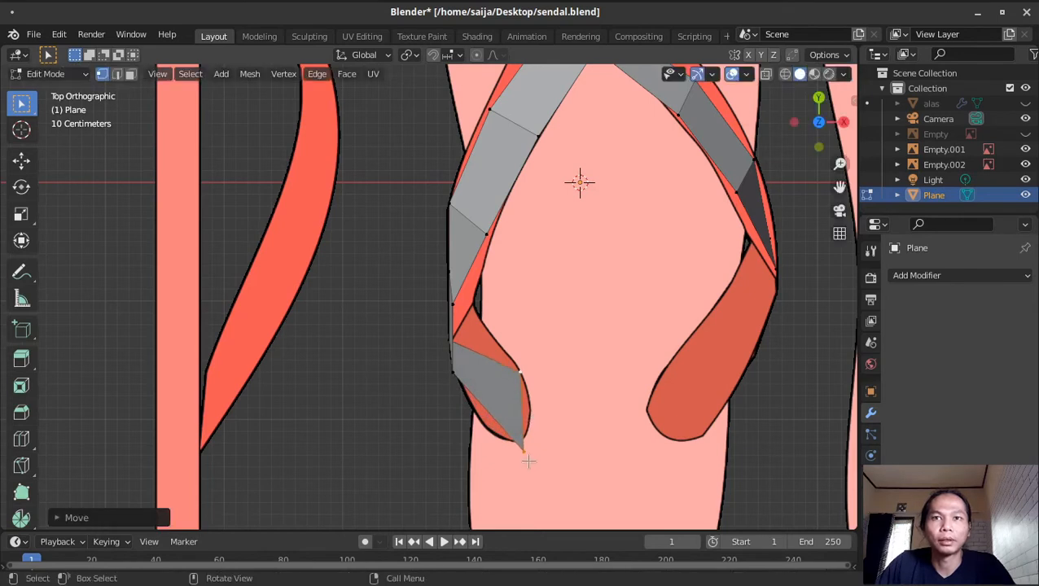
Shift the rearmost vertex of the strap tip inward along X and forward onto the tip's outer outline
{"action": "key", "text": "g"}
{"action": "key", "text": "x"}
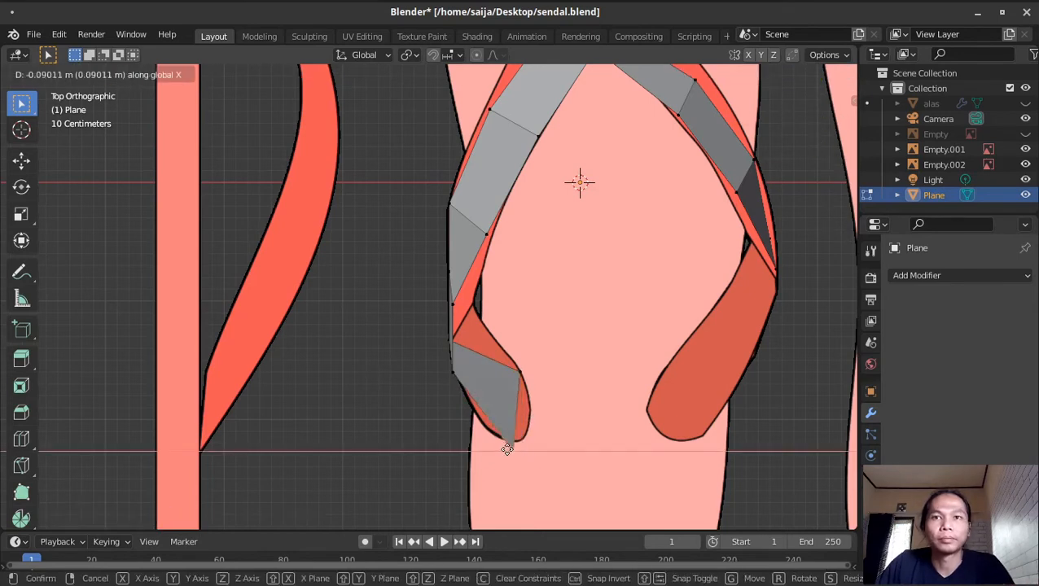
{"action": "left_click", "coordinate": [501, 457]}
{"action": "key", "text": "g"}
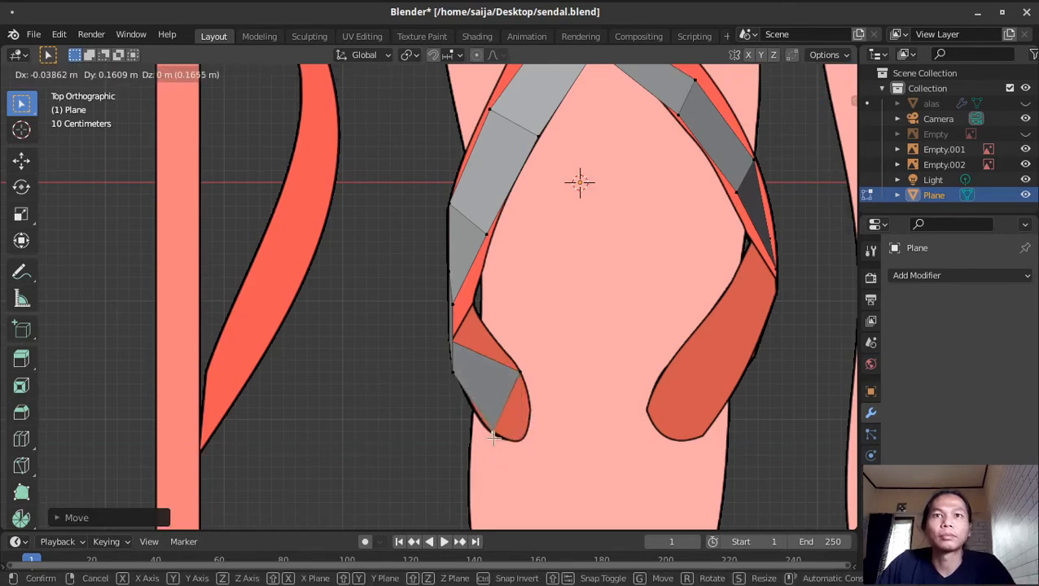
Fit the inner vertex and the two outer vertices before the curled tip to the reference strap's outline in the top view
{"action": "left_click", "coordinate": [466, 343]}
{"action": "key", "text": "g"}
{"action": "left_click", "coordinate": [457, 368]}
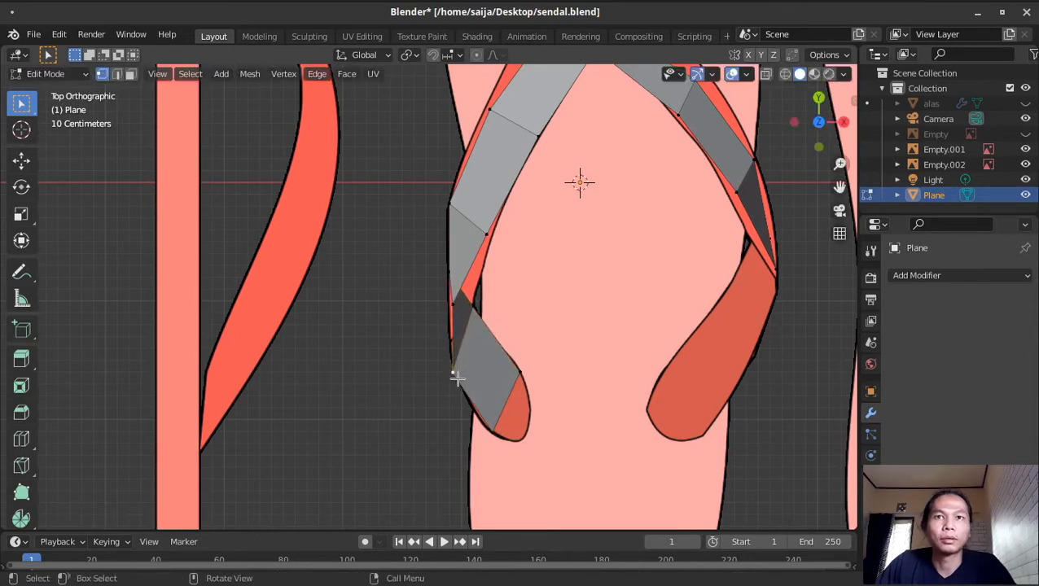
{"action": "left_click", "coordinate": [452, 306]}
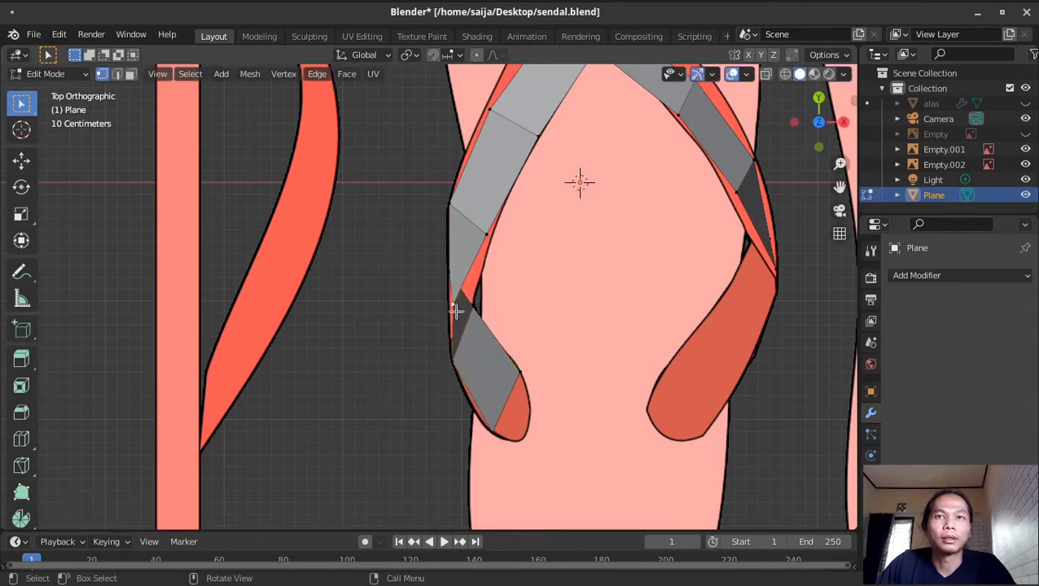
{"action": "key", "text": "g"}
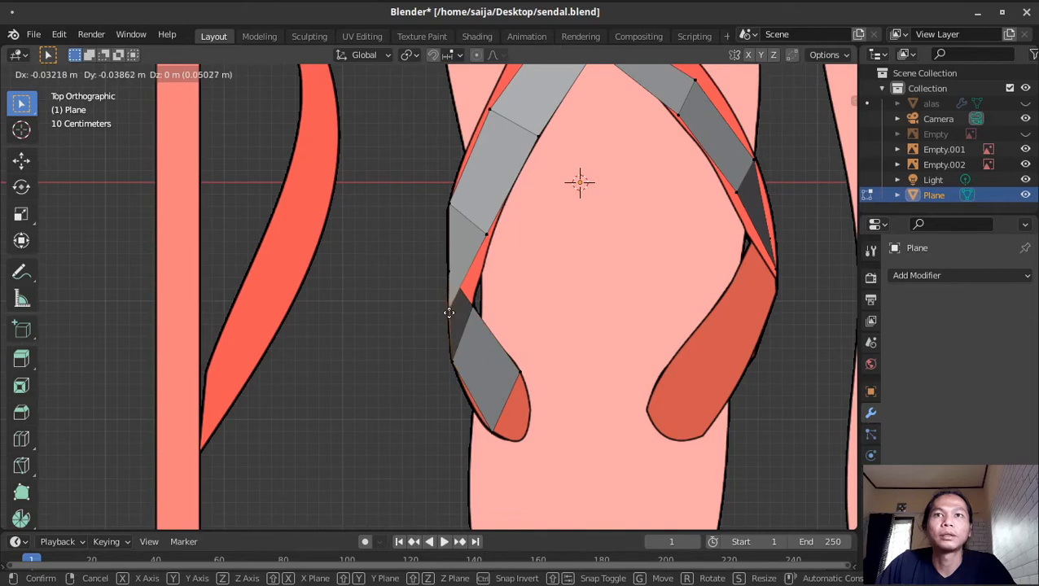
{"action": "left_click", "coordinate": [449, 309]}
Move the strap's front apex vertex forward to the toe post and the adjacent outer vertex onto the outer outline
{"action": "middle_click_drag", "start_coordinate": [538, 192], "coordinate": [520, 298], "text": "shift"}
{"action": "left_click", "coordinate": [561, 109]}
{"action": "key", "text": "g"}
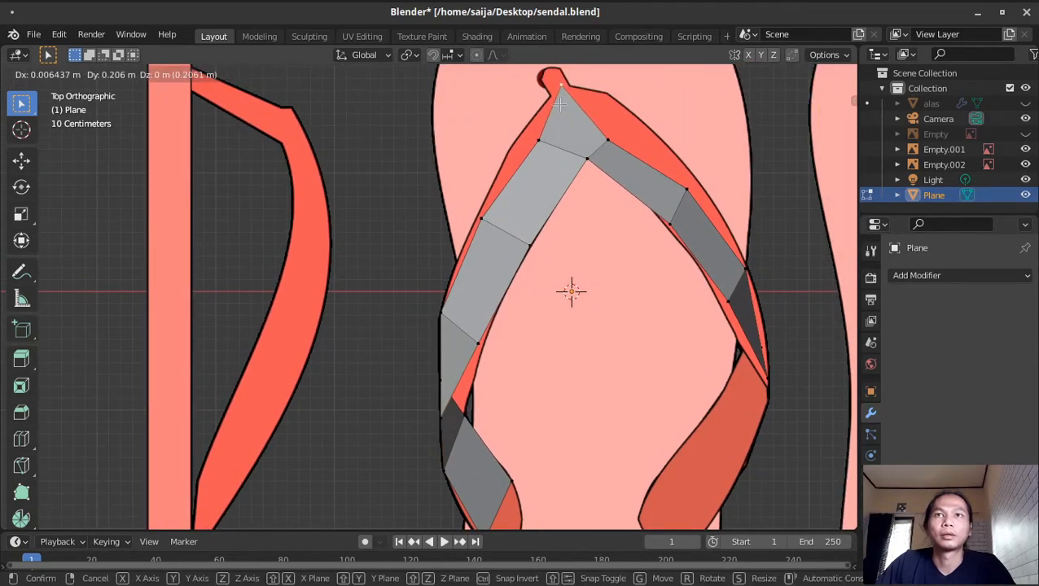
{"action": "left_click", "coordinate": [562, 86]}
{"action": "left_click", "coordinate": [538, 140]}
{"action": "key", "text": "g"}
{"action": "left_click", "coordinate": [522, 131]}
Move the next outer vertex and the inner vertex farther back onto the reference strap's edges in the top view
{"action": "left_click", "coordinate": [479, 217]}
{"action": "key", "text": "g"}
{"action": "left_click", "coordinate": [474, 215]}
{"action": "left_click", "coordinate": [480, 346]}
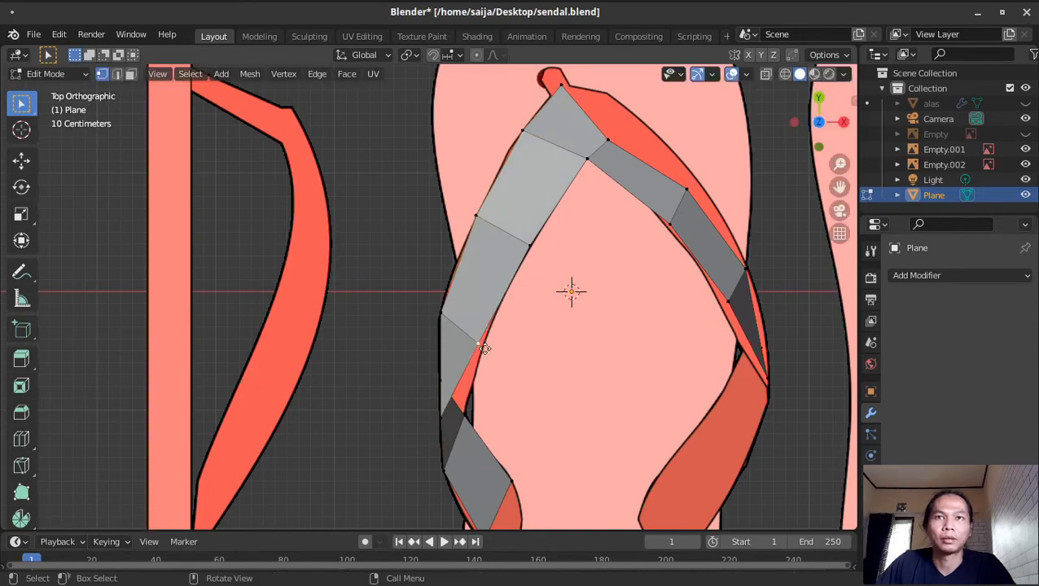
{"action": "key", "text": "g"}
{"action": "left_click", "coordinate": [484, 348]}
Examine how the strap mesh lines up with the reference images from the right, top and perspective views
{"action": "middle_click_drag", "start_coordinate": [485, 395], "coordinate": [450, 323], "text": "shift"}
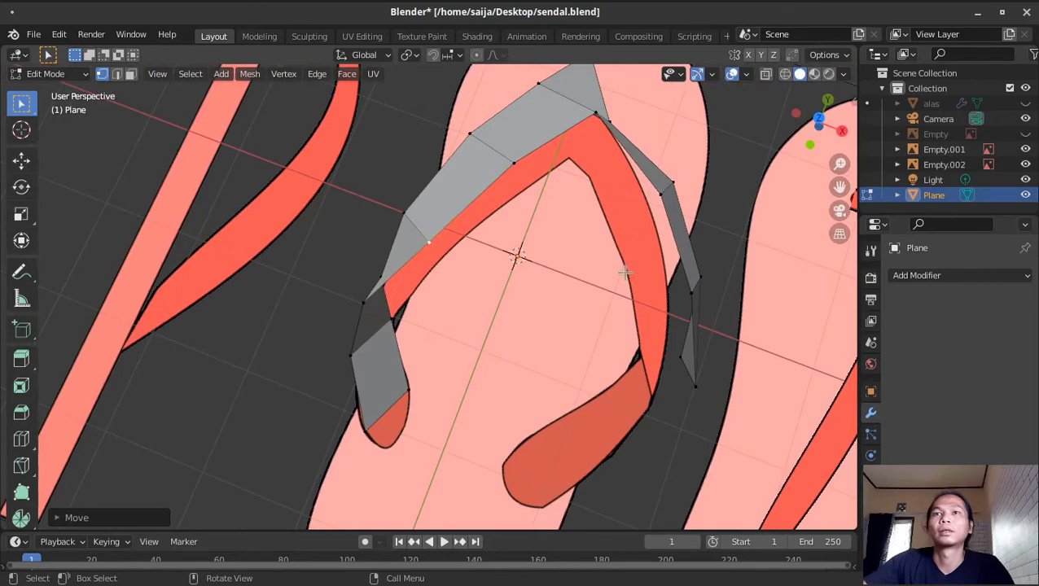
{"action": "key", "text": "KP_3"}
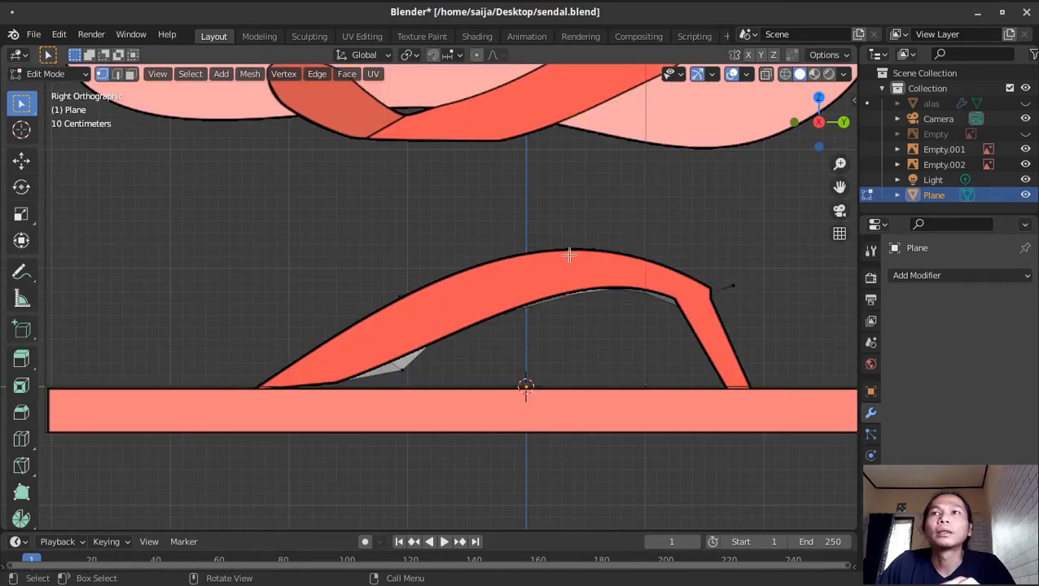
{"action": "left_click", "coordinate": [785, 75]}
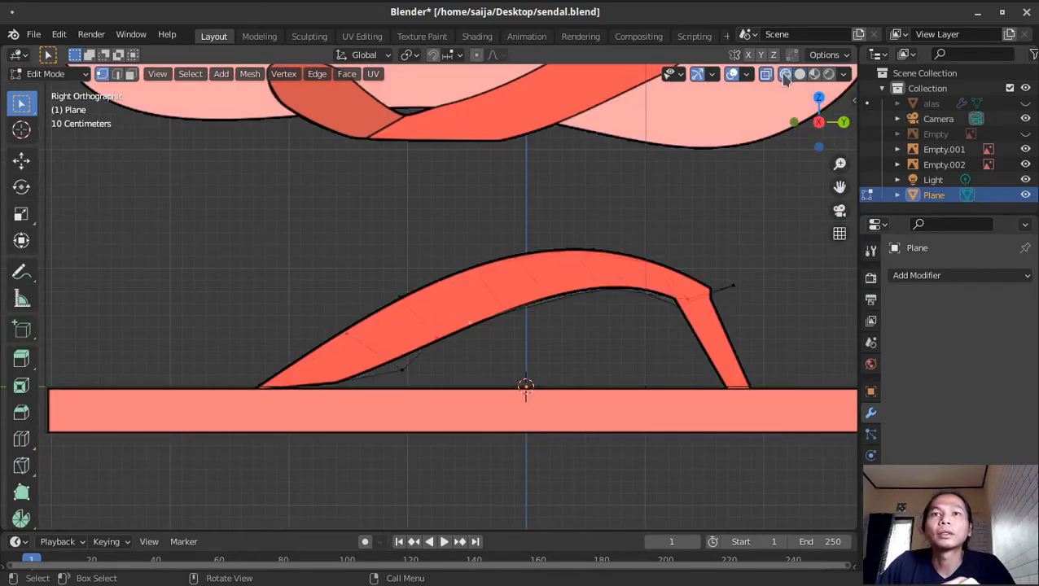
{"action": "left_click", "coordinate": [798, 77]}
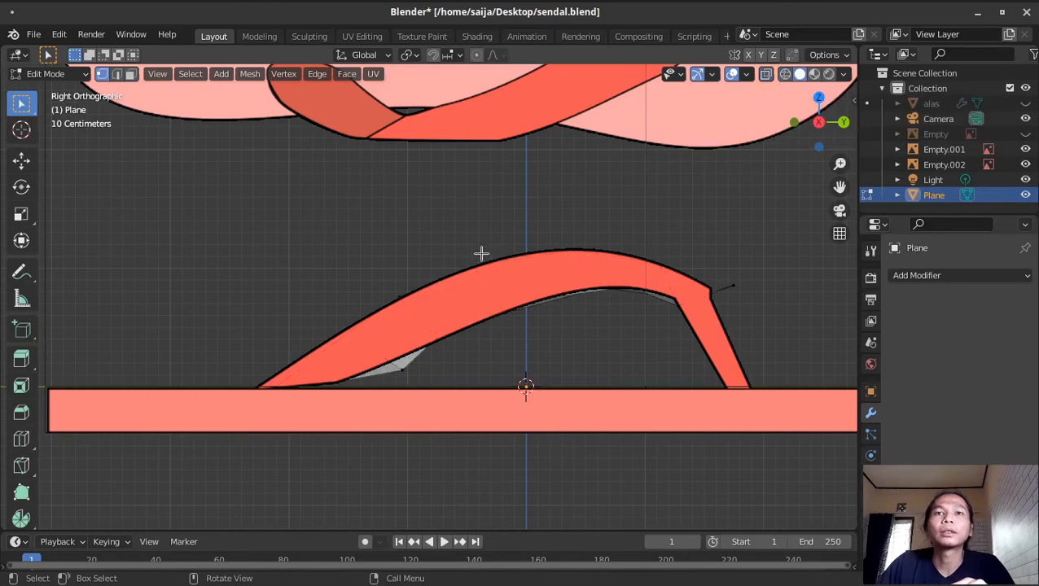
{"action": "middle_click_drag", "start_coordinate": [482, 254], "coordinate": [586, 325]}
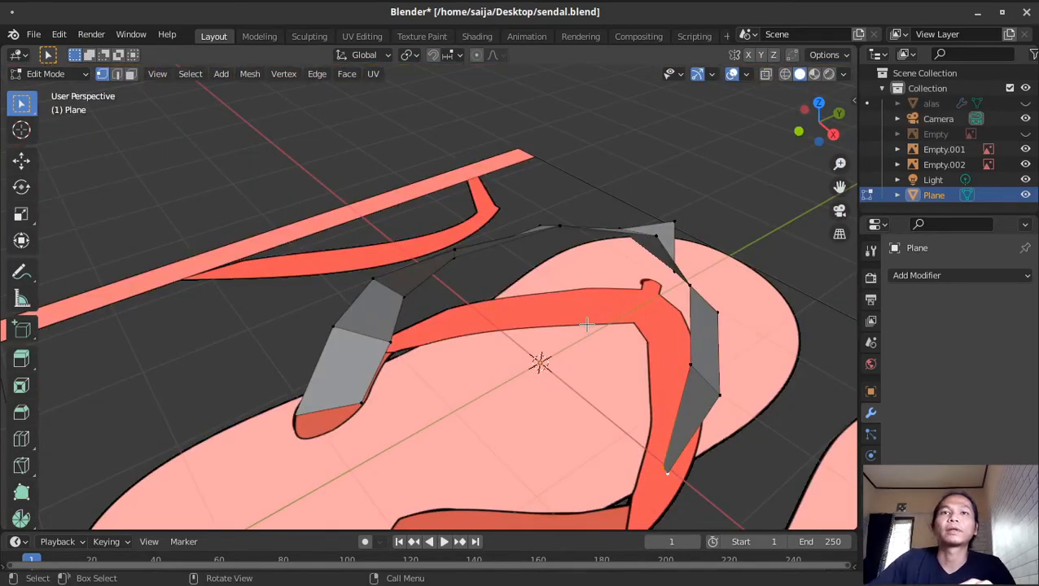
{"action": "key", "text": "KP_7"}
{"action": "scroll", "coordinate": [587, 325], "scroll_direction": "down", "scroll_amount": 5}
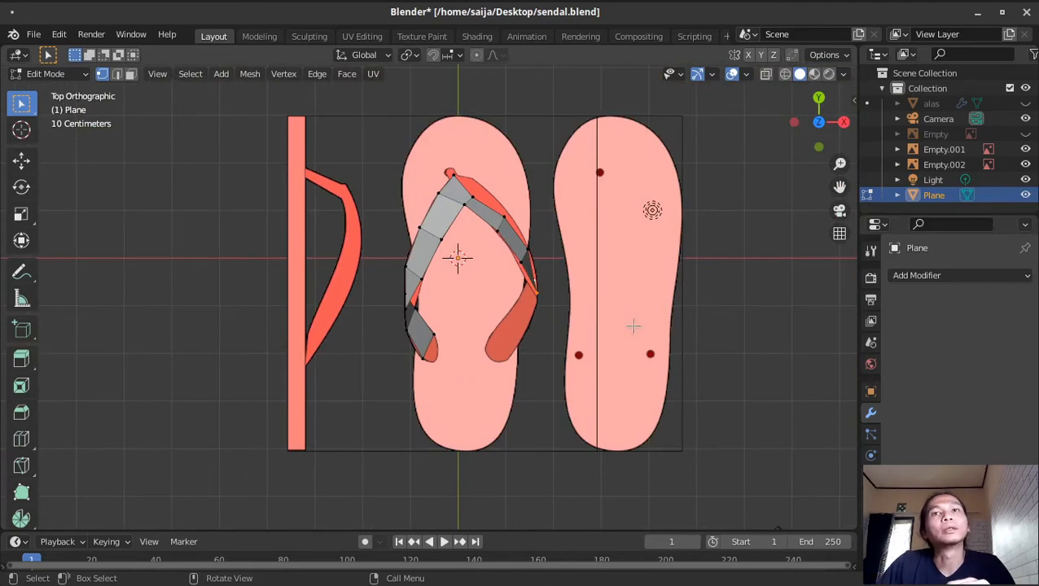
{"action": "middle_click_drag", "start_coordinate": [667, 261], "coordinate": [584, 220]}
Move the upright side reference image along global X to about -0.09 m, onto the middle of the central sandal
{"action": "key", "text": "Tab"}
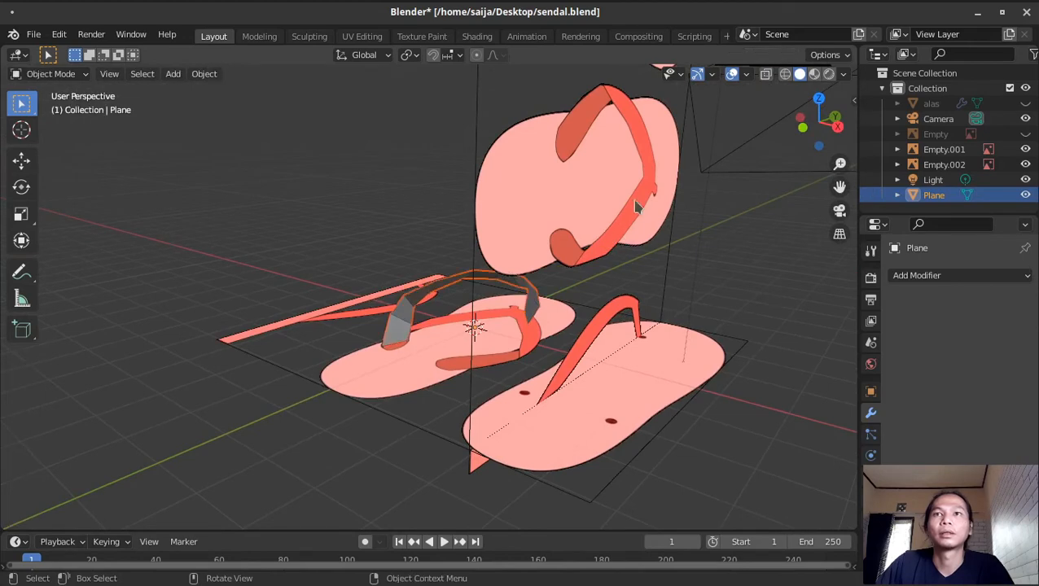
{"action": "left_click", "coordinate": [669, 237]}
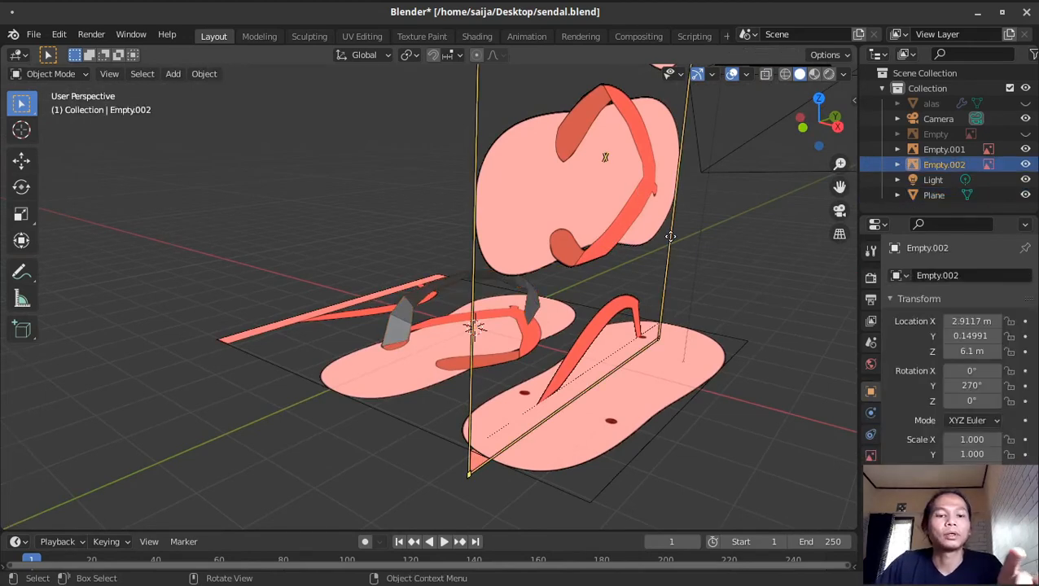
{"action": "key", "text": "g"}
{"action": "key", "text": "x"}
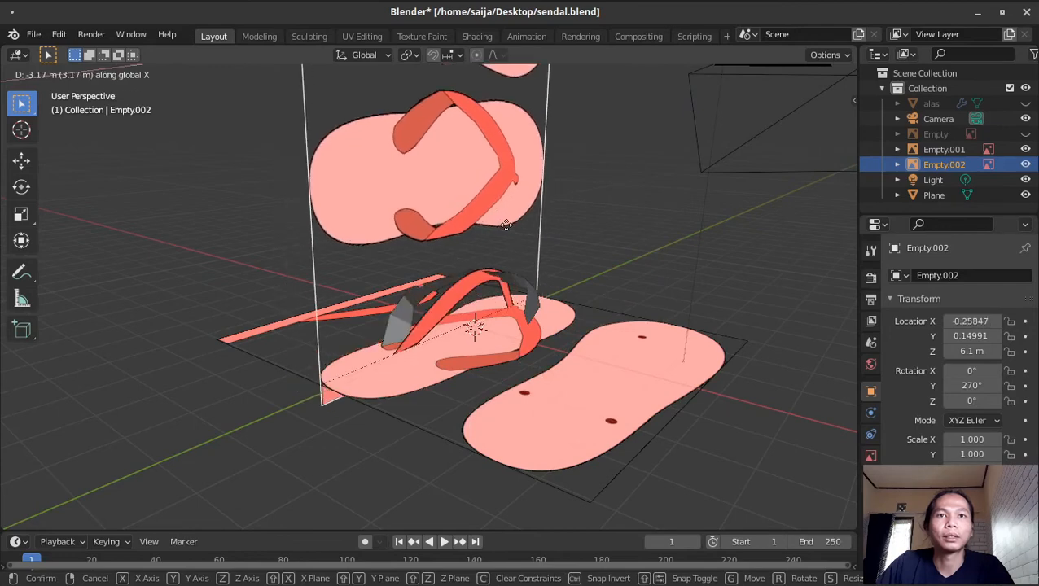
{"action": "left_click", "coordinate": [507, 230]}
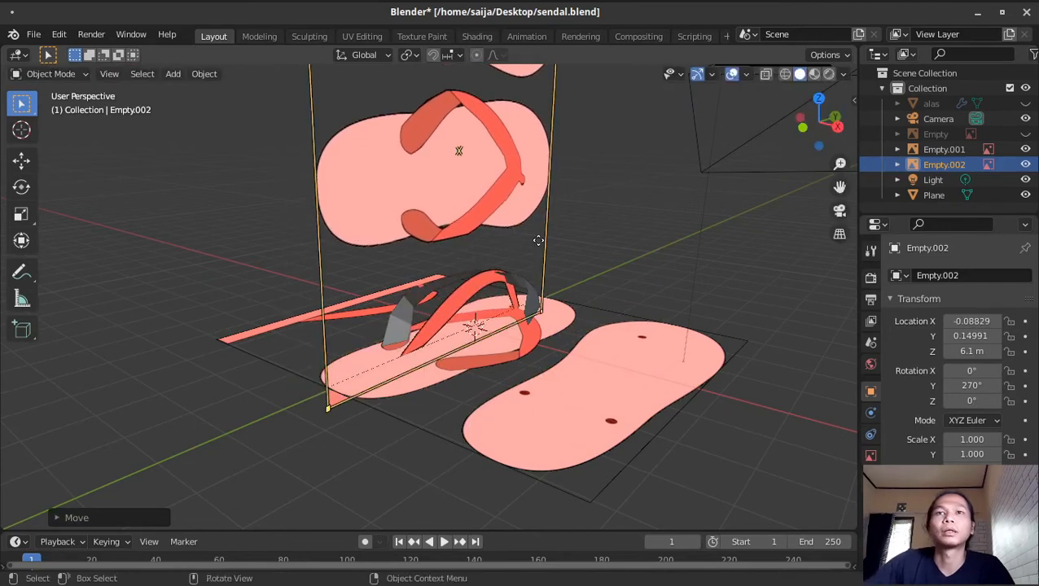
Extrude the strap mesh's open end edge in three segments down to the sole, following the side reference in the right view
{"action": "key", "text": "KP_3"}
{"action": "left_click", "coordinate": [483, 299]}
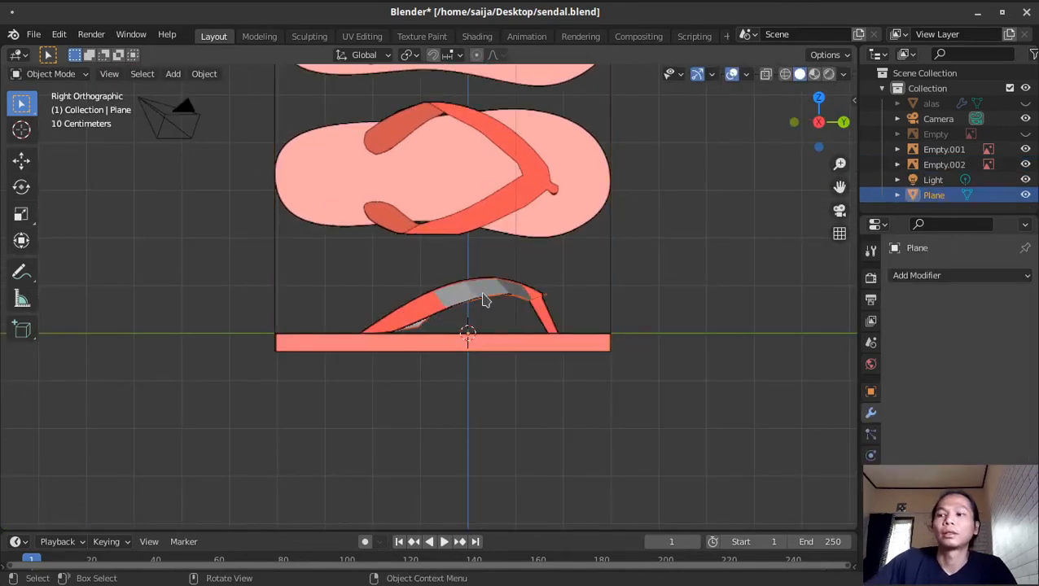
{"action": "key", "text": "Tab"}
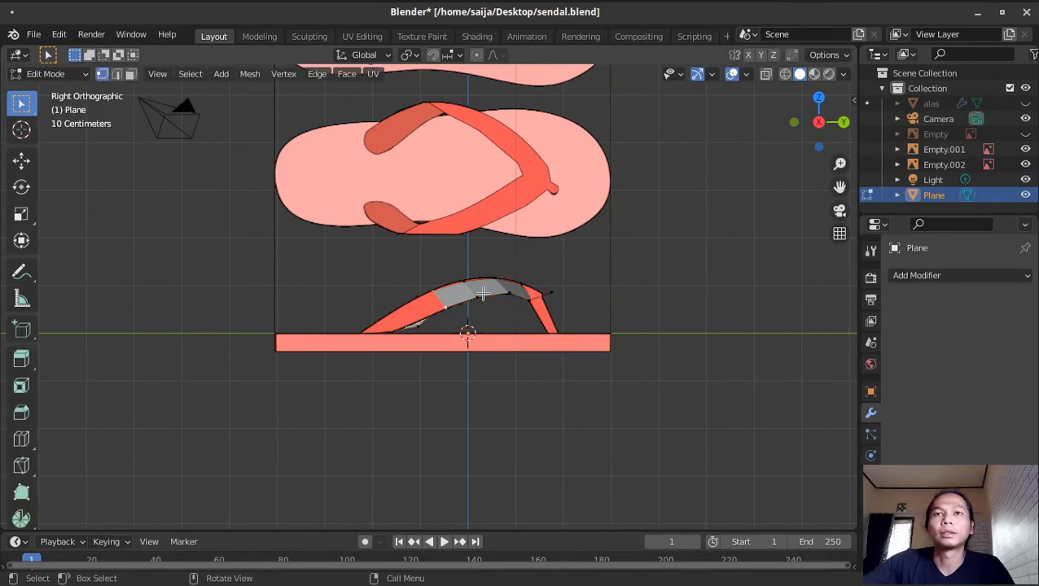
{"action": "scroll", "coordinate": [483, 293], "scroll_direction": "up", "scroll_amount": 6}
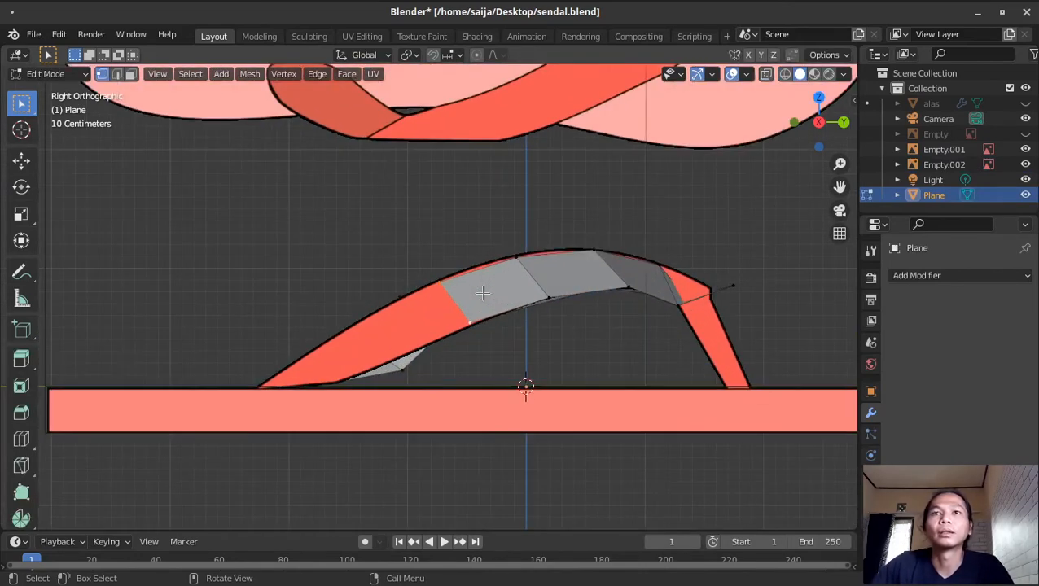
{"action": "scroll", "coordinate": [483, 293], "scroll_direction": "up", "scroll_amount": 1}
{"action": "key", "text": "g"}
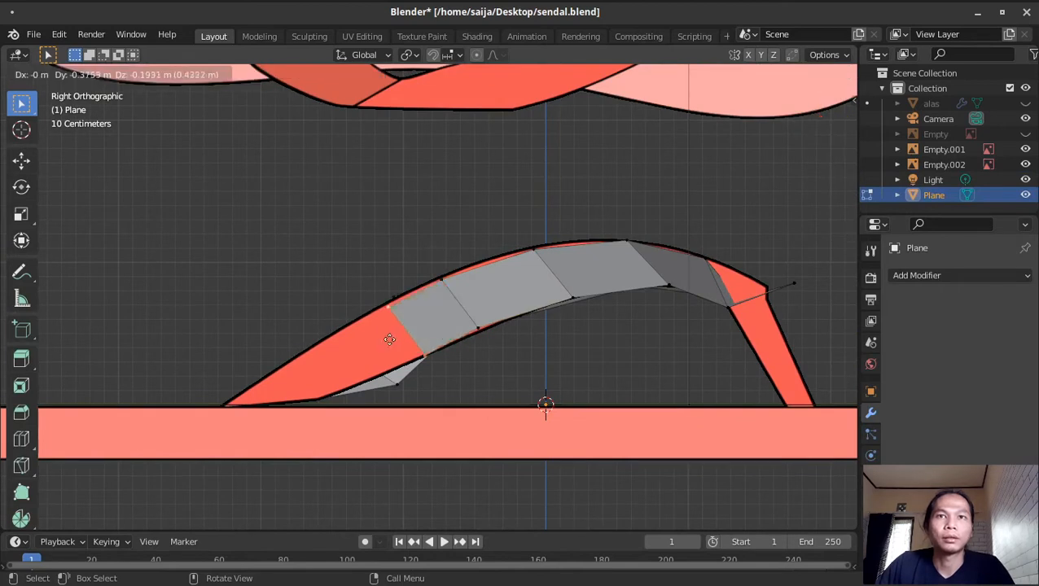
{"action": "left_click", "coordinate": [391, 342]}
{"action": "key", "text": "e"}
{"action": "left_click", "coordinate": [330, 368]}
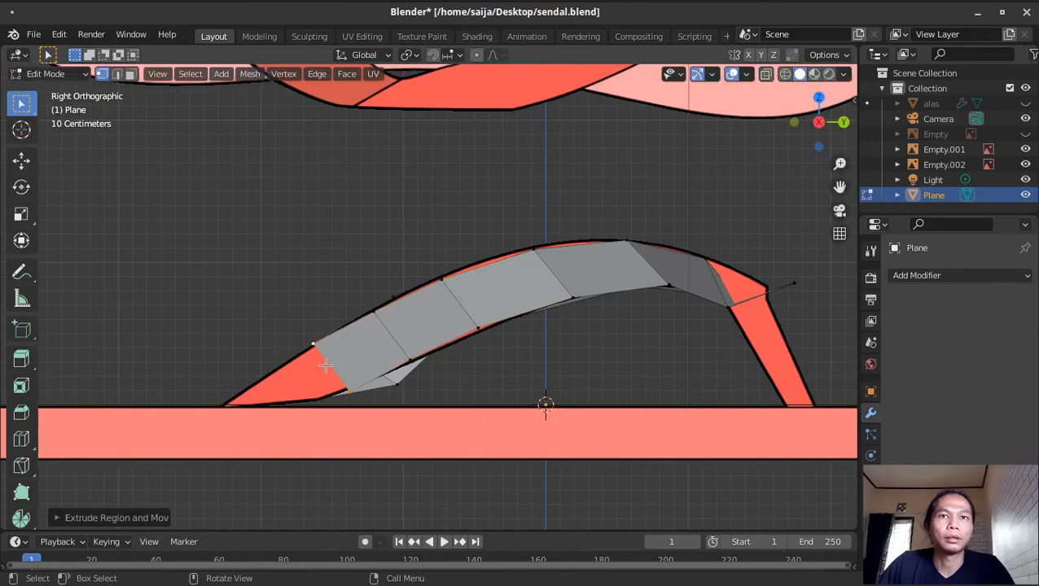
{"action": "key", "text": "e"}
{"action": "key", "text": "e"}
{"action": "left_click", "coordinate": [233, 405]}
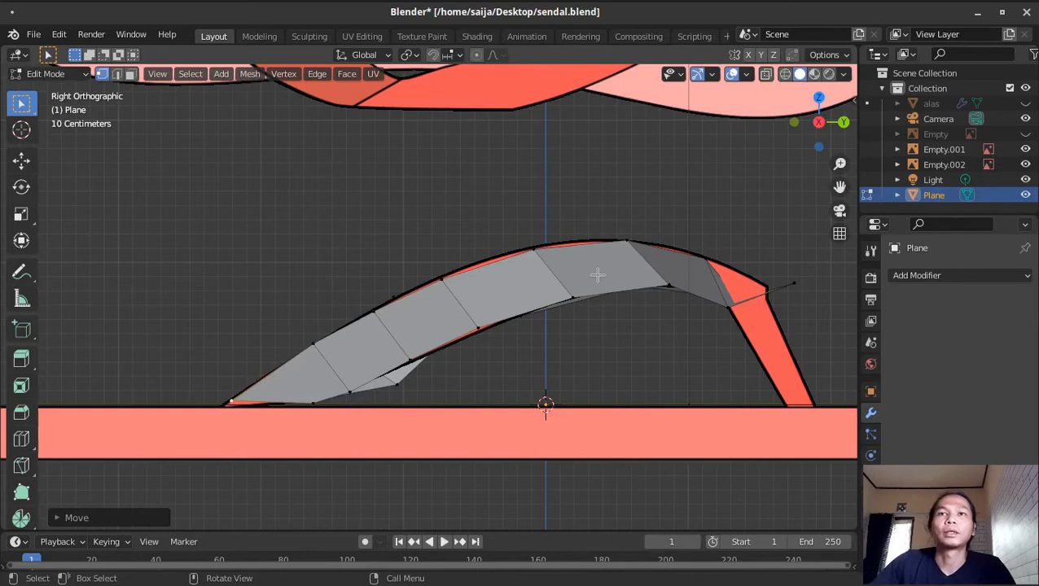
Move the right arm's end edge inward onto the curled tip in the top view and fit its inner vertex to the outline
{"action": "key", "text": "KP_7"}
{"action": "middle_click_drag", "start_coordinate": [667, 324], "coordinate": [632, 274], "text": "shift"}
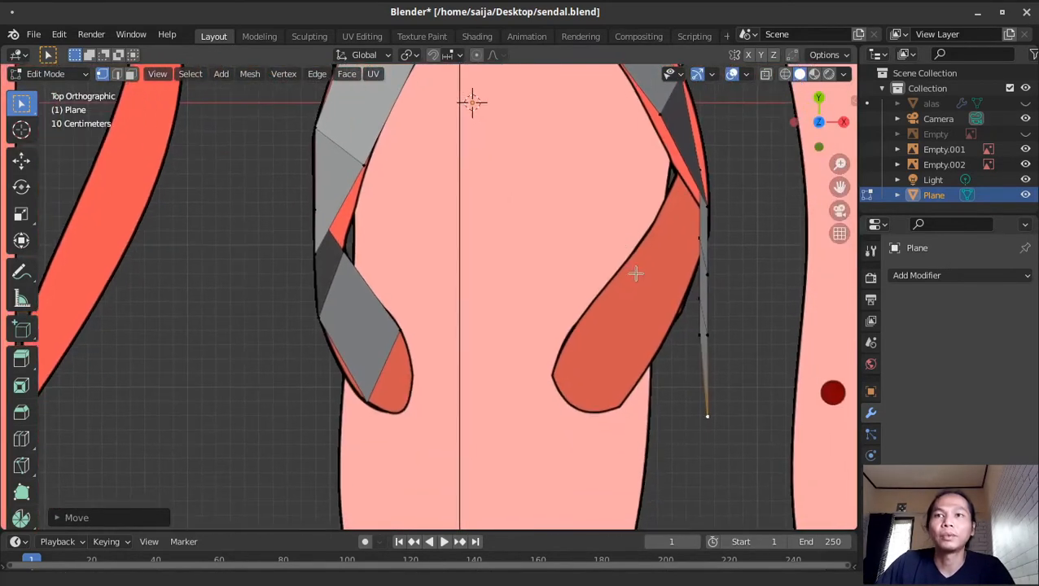
{"action": "left_click", "coordinate": [693, 334], "text": "shift"}
{"action": "key", "text": "g"}
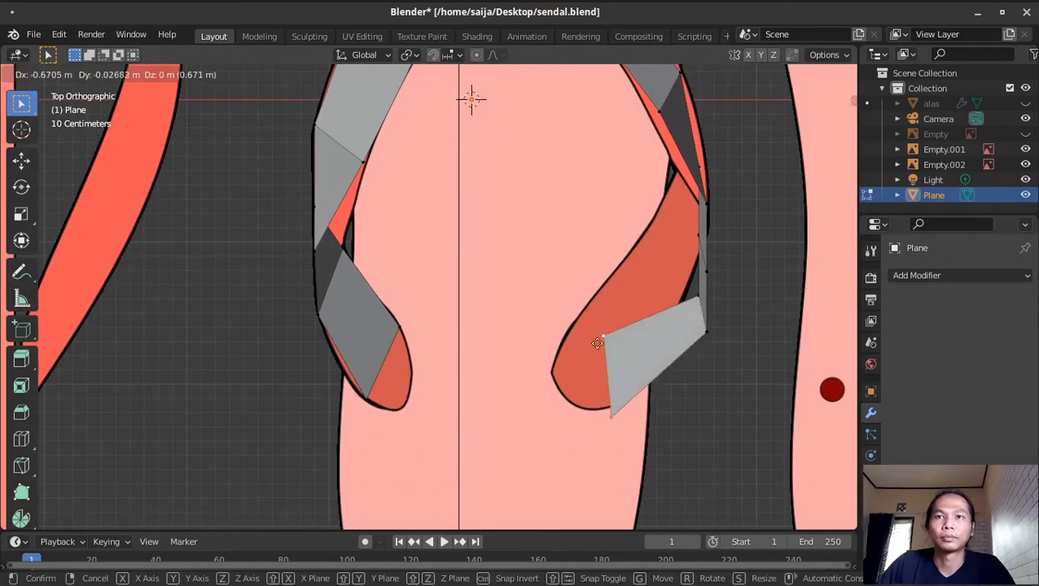
{"action": "left_click", "coordinate": [607, 333]}
{"action": "left_click", "coordinate": [606, 329]}
{"action": "key", "text": "g"}
{"action": "left_click", "coordinate": [542, 354]}
Fit the inner and outer vertices of the right arm's second-to-last edge to the reference outline in the top view
{"action": "left_click", "coordinate": [698, 296]}
{"action": "key", "text": "g"}
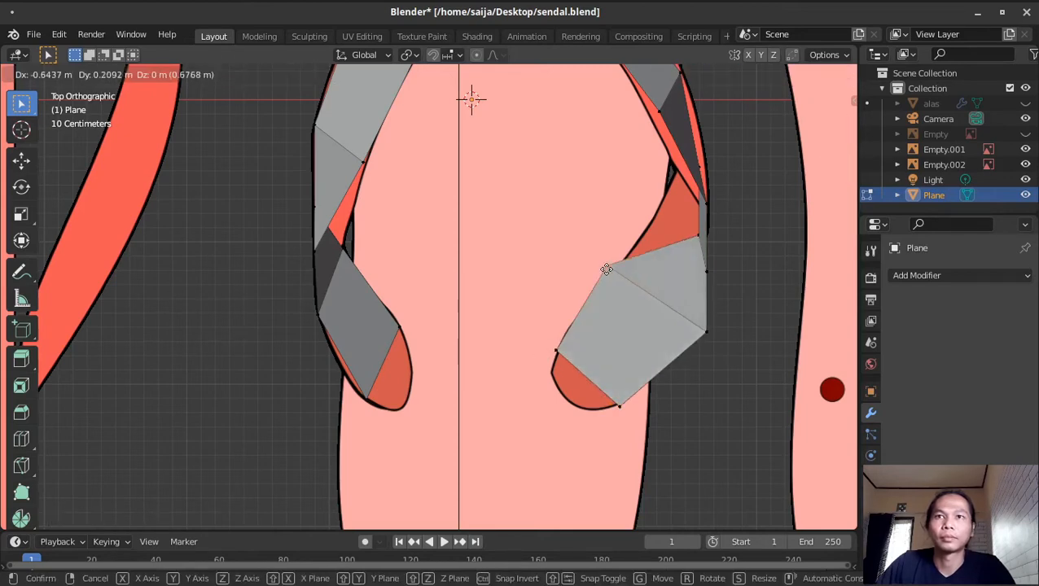
{"action": "left_click", "coordinate": [616, 268]}
{"action": "left_click", "coordinate": [706, 331]}
{"action": "key", "text": "g"}
{"action": "left_click", "coordinate": [675, 315]}
Fit the inner and outer vertices of the right arm's third edge from the tip to the reference outline
{"action": "left_click", "coordinate": [676, 235]}
{"action": "key", "text": "g"}
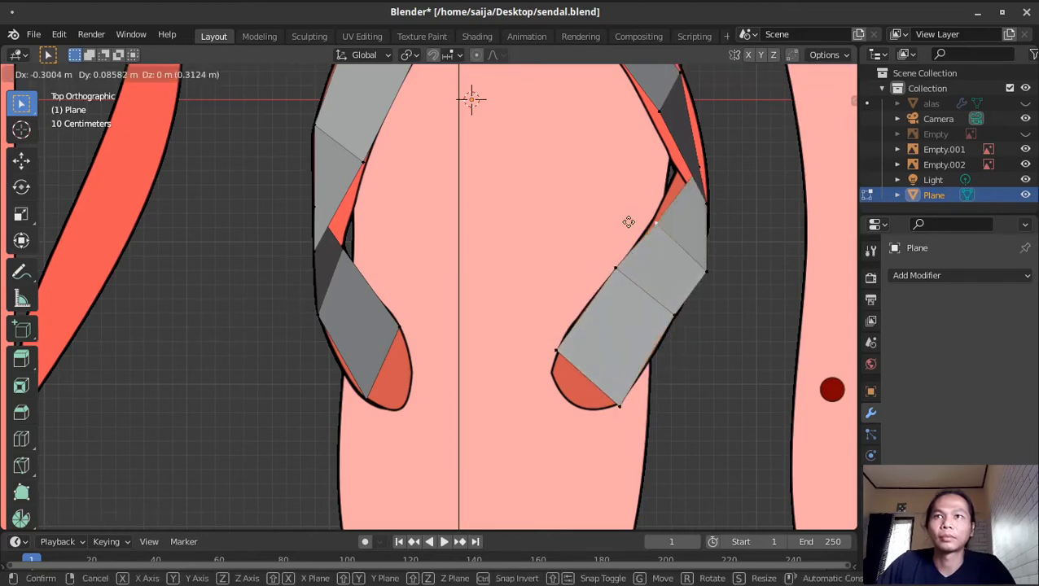
{"action": "left_click", "coordinate": [624, 220]}
{"action": "left_click", "coordinate": [704, 271]}
{"action": "key", "text": "g"}
{"action": "left_click", "coordinate": [698, 245]}
Fit the inner and outer vertices at the right arm's fold to the reference strap's edges
{"action": "left_click", "coordinate": [706, 203]}
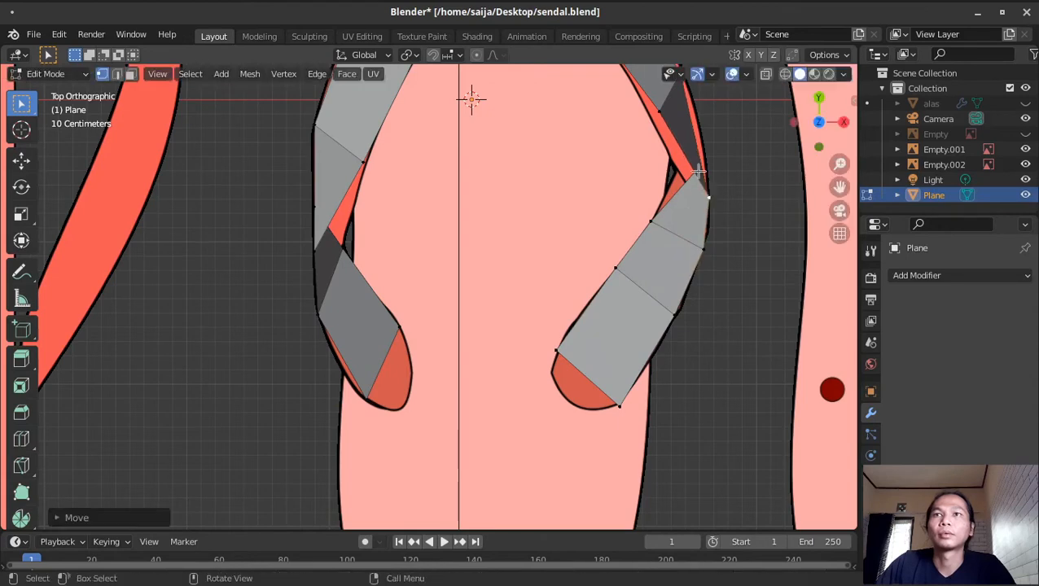
{"action": "key", "text": "g"}
{"action": "left_click", "coordinate": [699, 175]}
{"action": "left_click", "coordinate": [689, 179]}
{"action": "key", "text": "g"}
{"action": "left_click", "coordinate": [679, 171]}
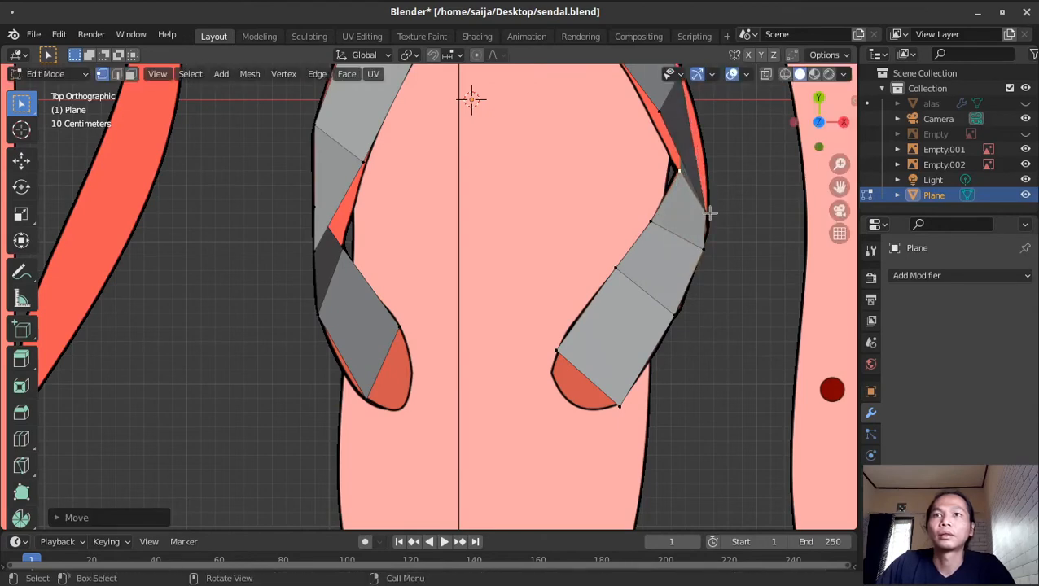
{"action": "left_click", "coordinate": [705, 212]}
{"action": "key", "text": "g"}
{"action": "left_click", "coordinate": [710, 203]}
Fit the inner and outer vertices just ahead of the right arm's fold to the reference outline
{"action": "middle_click_drag", "start_coordinate": [713, 141], "coordinate": [684, 273], "text": "shift"}
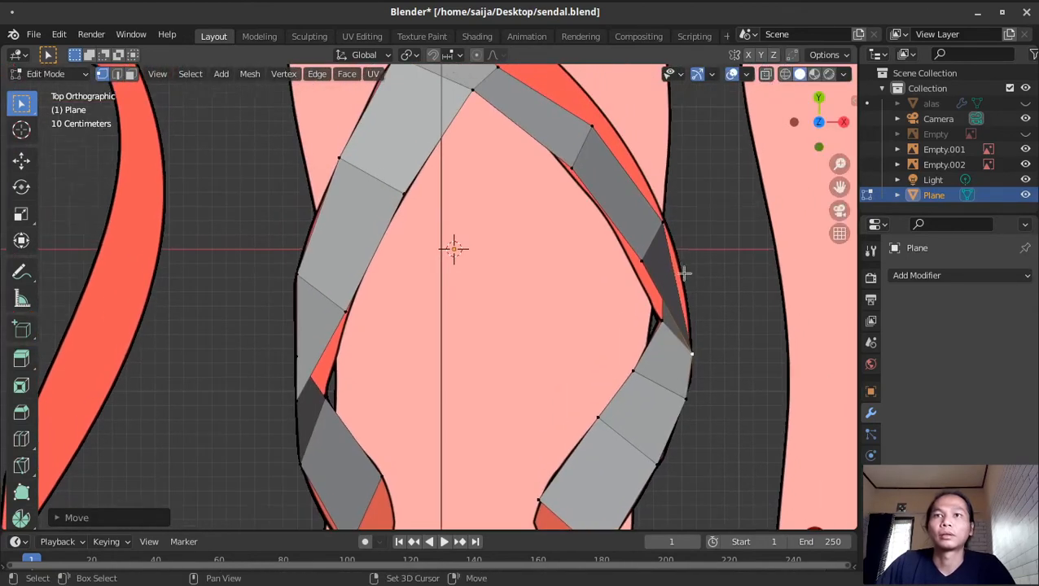
{"action": "left_click", "coordinate": [638, 263]}
{"action": "key", "text": "g"}
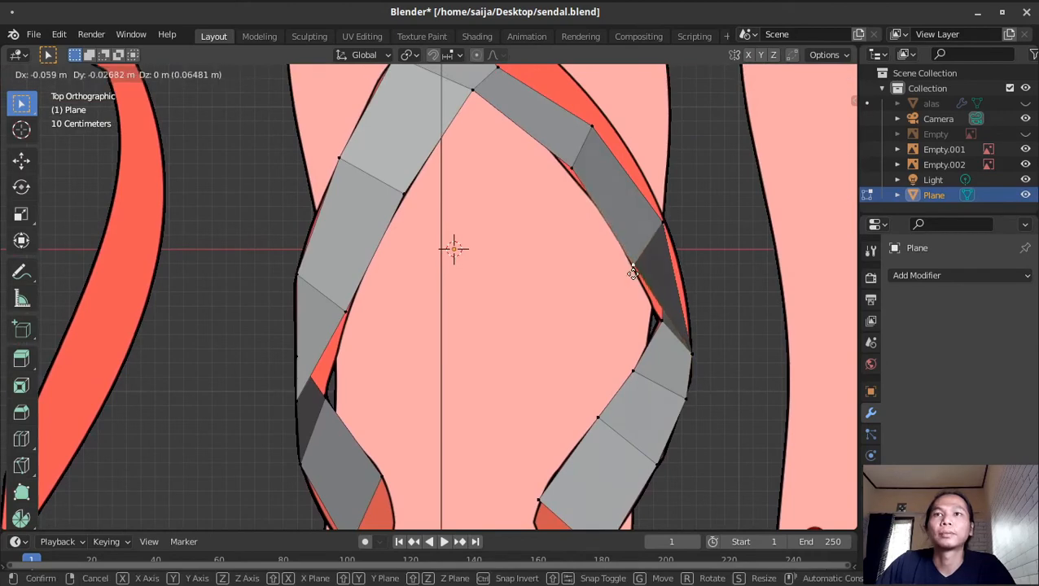
{"action": "left_click", "coordinate": [633, 273]}
{"action": "left_click", "coordinate": [664, 223]}
{"action": "key", "text": "g"}
{"action": "left_click", "coordinate": [665, 219]}
Move the right arm's two front outer vertices and the neighbouring inner vertex onto the reference strap's edges
{"action": "middle_click_drag", "start_coordinate": [601, 154], "coordinate": [598, 293], "text": "shift"}
{"action": "left_click", "coordinate": [499, 202]}
{"action": "key", "text": "g"}
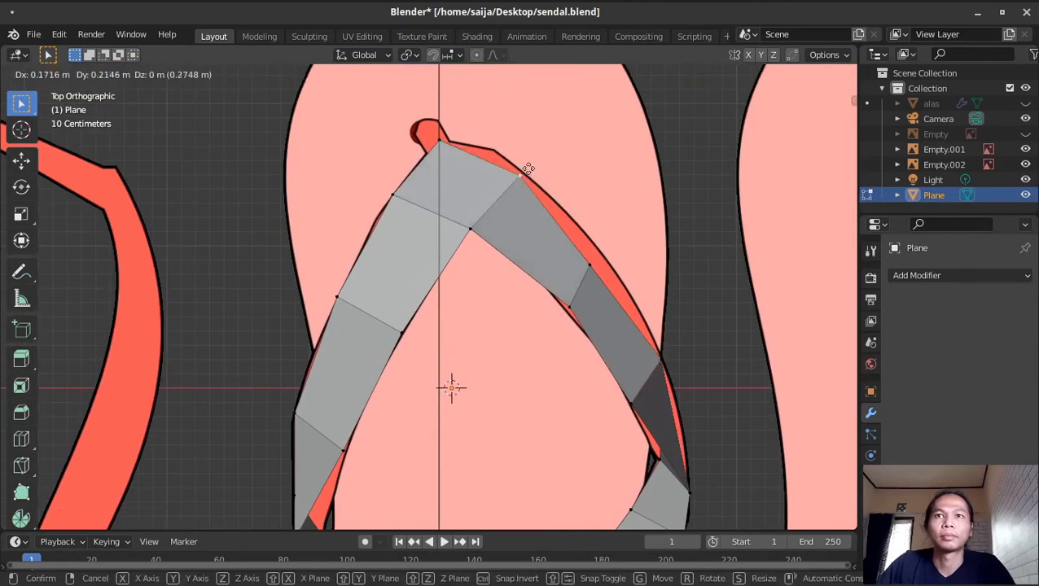
{"action": "left_click", "coordinate": [528, 168]}
{"action": "left_click", "coordinate": [594, 263]}
{"action": "key", "text": "g"}
{"action": "left_click", "coordinate": [604, 249]}
{"action": "left_click", "coordinate": [572, 308]}
{"action": "key", "text": "g"}
{"action": "left_click", "coordinate": [569, 316]}
Add two loop cuts across the right arm's front segments and fit the rear cut's outer and front cut's inner vertex to the outline
{"action": "key", "text": "ctrl+r"}
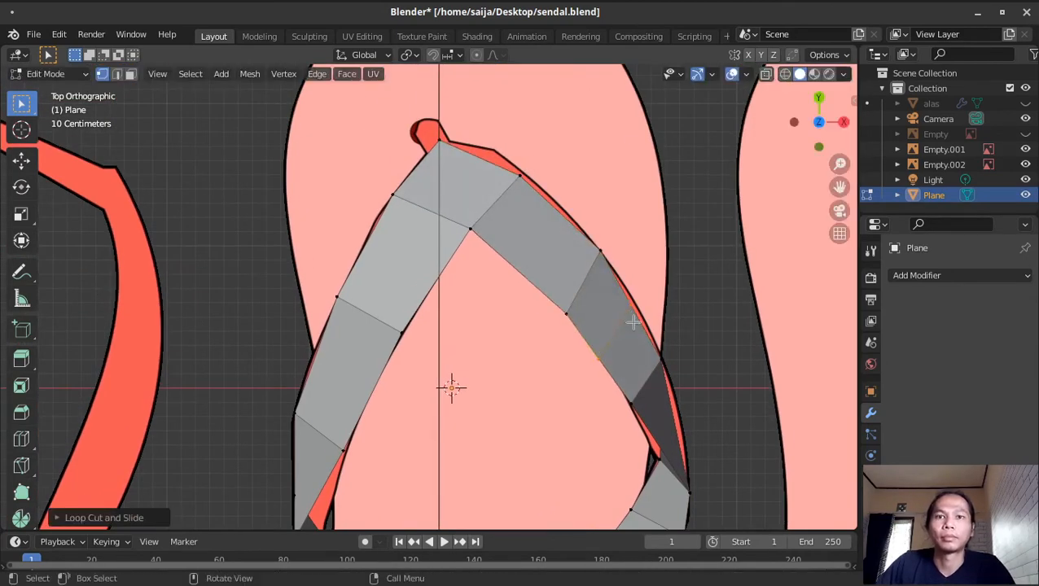
{"action": "left_click", "coordinate": [635, 307]}
{"action": "key", "text": "g"}
{"action": "left_click", "coordinate": [640, 301]}
{"action": "key", "text": "ctrl+r"}
{"action": "left_click", "coordinate": [542, 259]}
{"action": "right_click", "coordinate": [541, 262]}
{"action": "left_click", "coordinate": [526, 264]}
{"action": "key", "text": "g"}
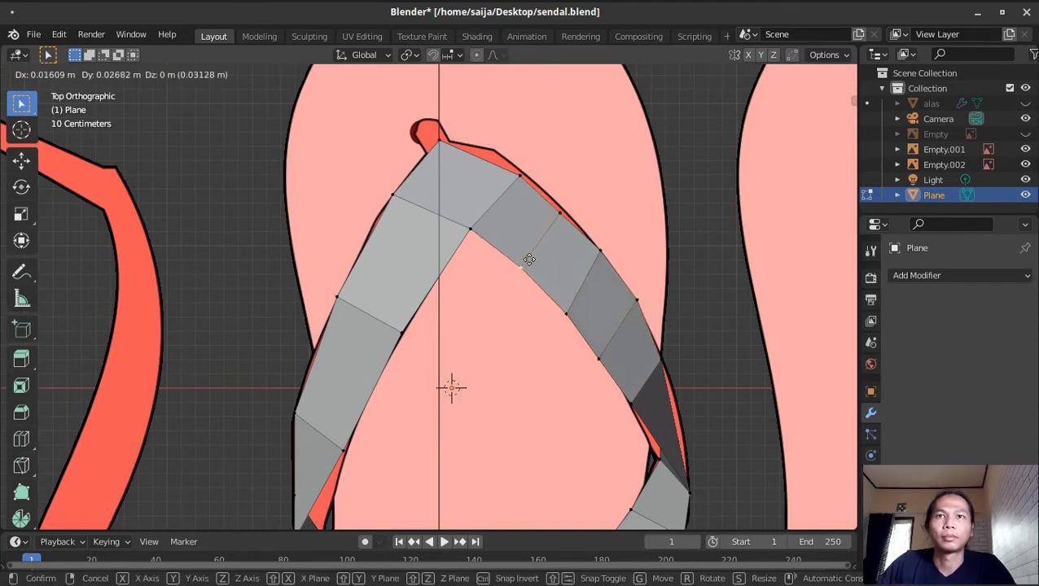
{"action": "left_click", "coordinate": [531, 262]}
Fit the apex's inner vertex, the front cut's outer vertex and the right arm's front outer corner to the reference outline
{"action": "left_click", "coordinate": [473, 221]}
{"action": "key", "text": "g"}
{"action": "left_click", "coordinate": [474, 201]}
{"action": "left_click", "coordinate": [563, 212]}
{"action": "key", "text": "g"}
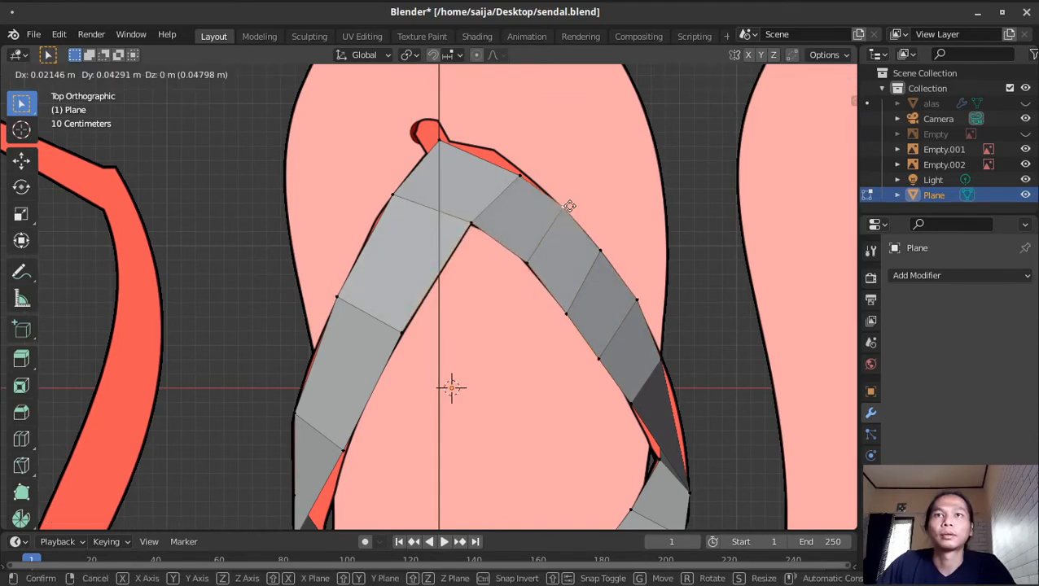
{"action": "left_click", "coordinate": [569, 206]}
{"action": "left_click", "coordinate": [519, 175]}
{"action": "left_click", "coordinate": [520, 170]}
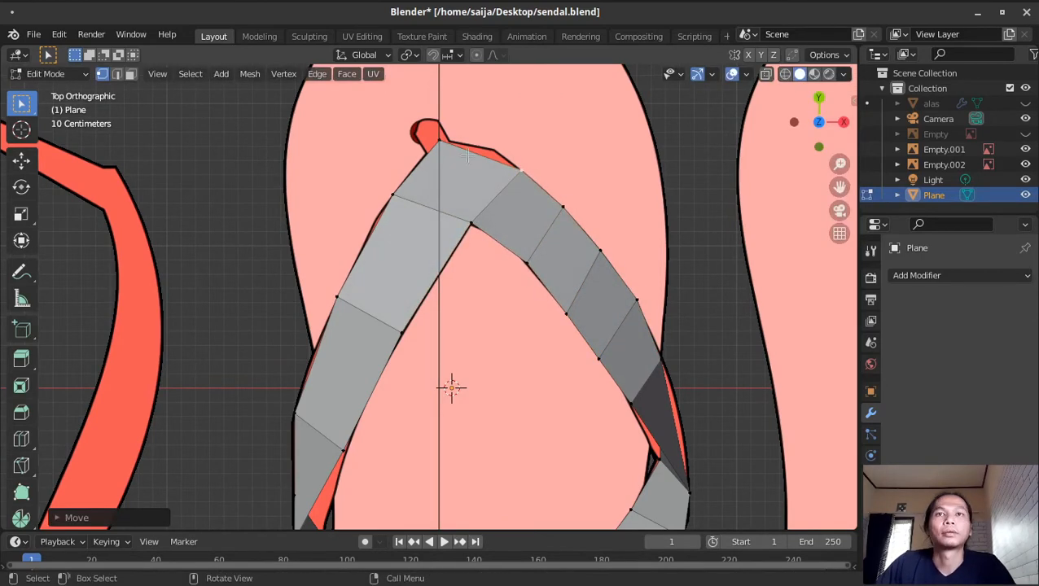
Add two loop cuts across the left arm's front segments and move the rear cut's outer vertex onto the outline
{"action": "key", "text": "ctrl+r"}
{"action": "left_click", "coordinate": [407, 268]}
{"action": "right_click", "coordinate": [407, 267]}
{"action": "key", "text": "g"}
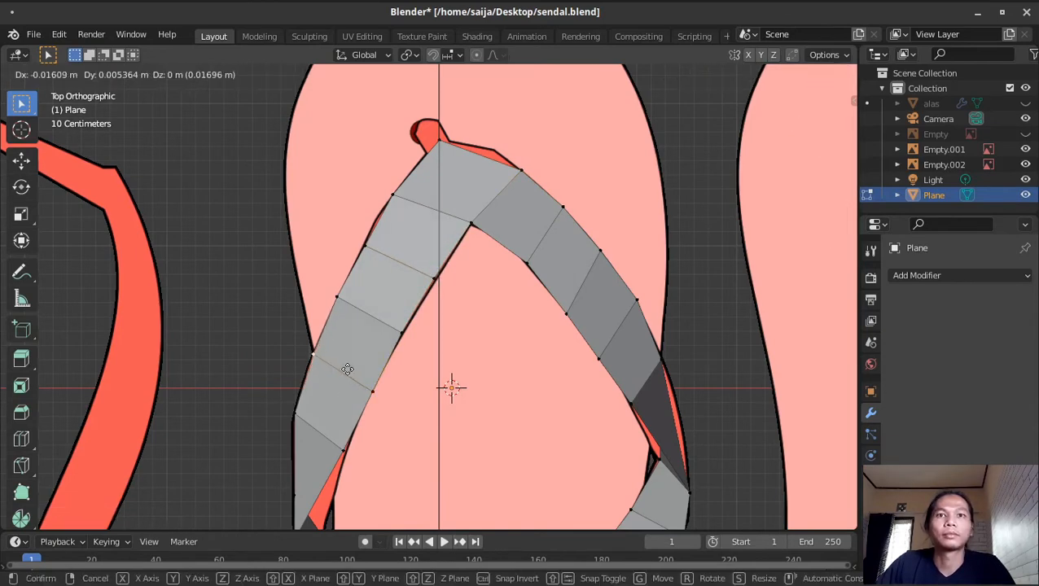
{"action": "left_click", "coordinate": [346, 369]}
Extrude the right arm's end edge in the top view, then scale it down and position it to fill the curled tip
{"action": "middle_click_drag", "start_coordinate": [484, 338], "coordinate": [482, 144], "text": "shift"}
{"action": "middle_click_drag", "start_coordinate": [570, 381], "coordinate": [647, 338]}
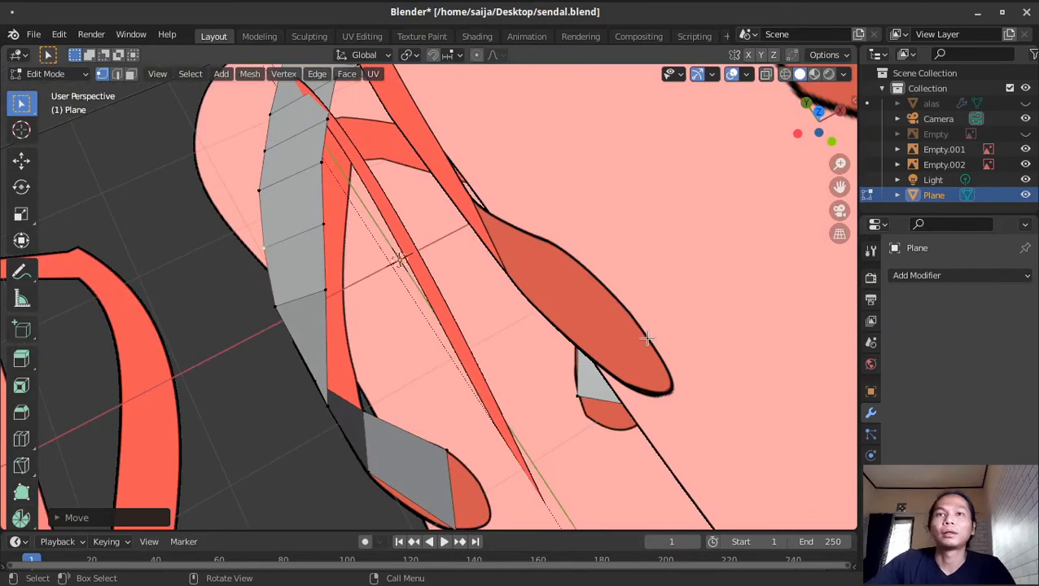
{"action": "key", "text": "KP_7"}
{"action": "scroll", "coordinate": [610, 413], "scroll_direction": "up", "scroll_amount": 1}
{"action": "middle_click_drag", "start_coordinate": [605, 355], "coordinate": [599, 231], "text": "shift"}
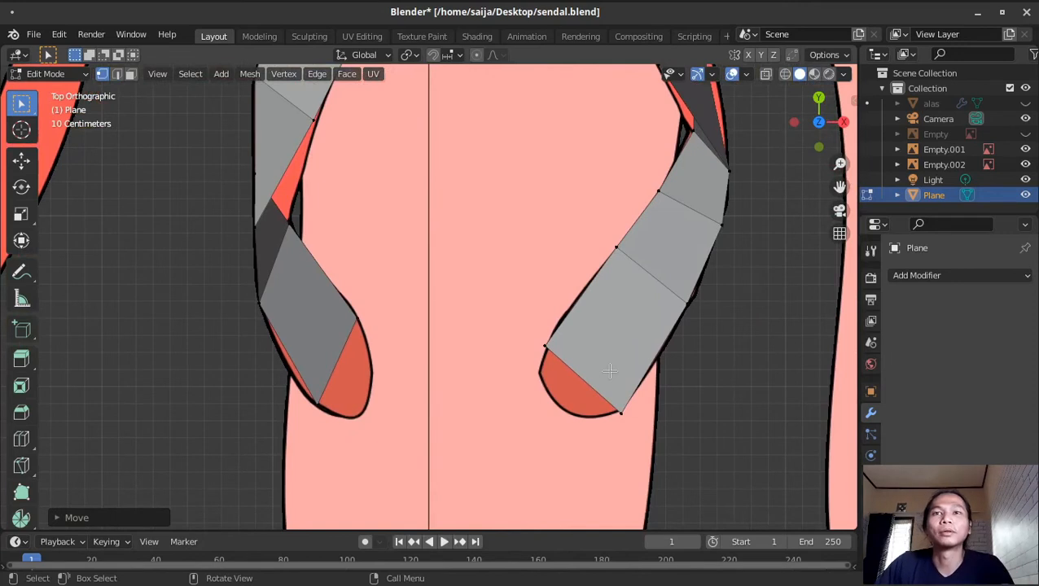
{"action": "left_click", "coordinate": [545, 346]}
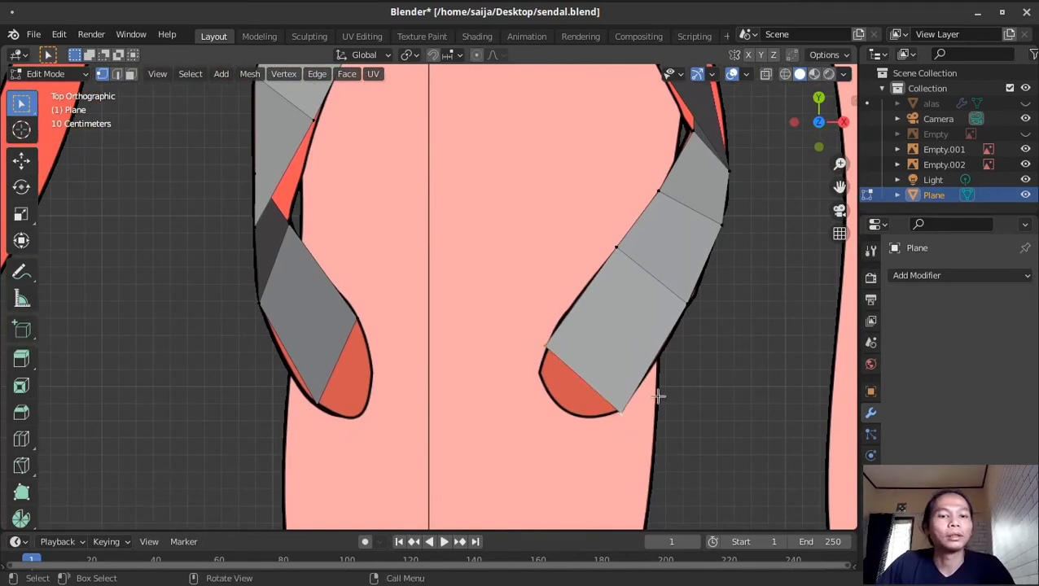
{"action": "key", "text": "e"}
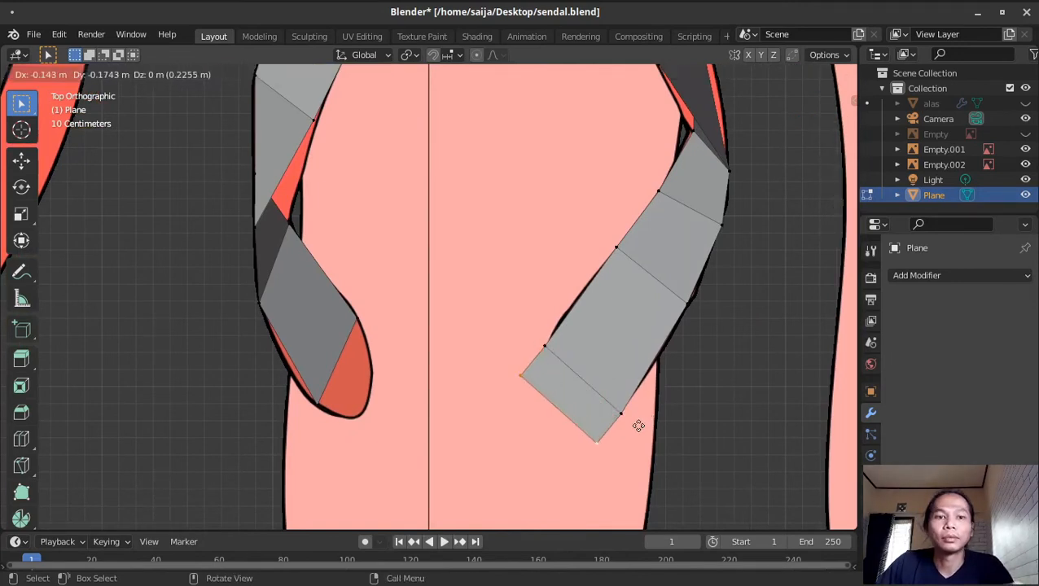
{"action": "left_click", "coordinate": [639, 423]}
{"action": "key", "text": "s"}
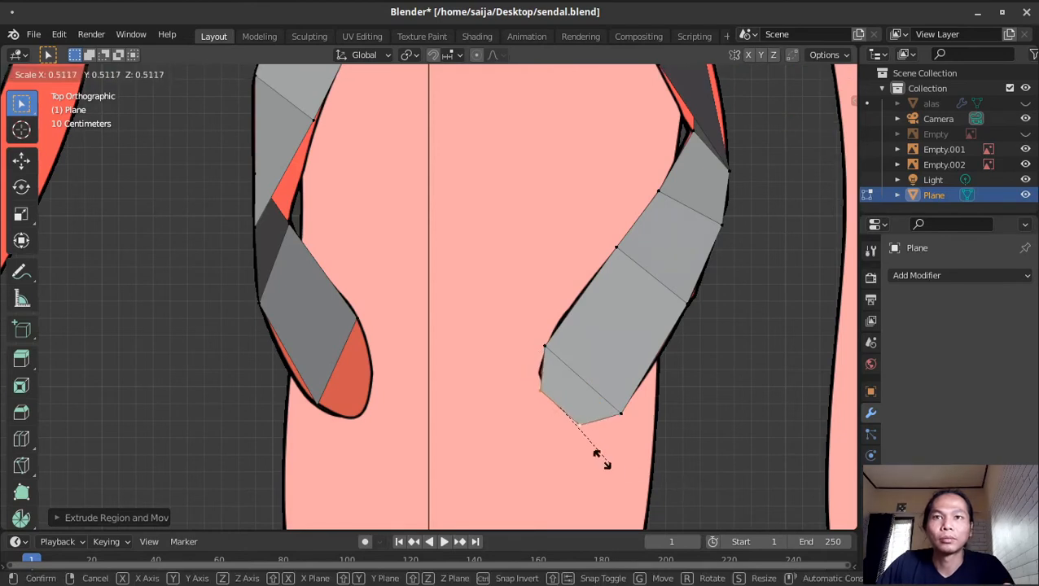
{"action": "left_click", "coordinate": [597, 457]}
{"action": "key", "text": "g"}
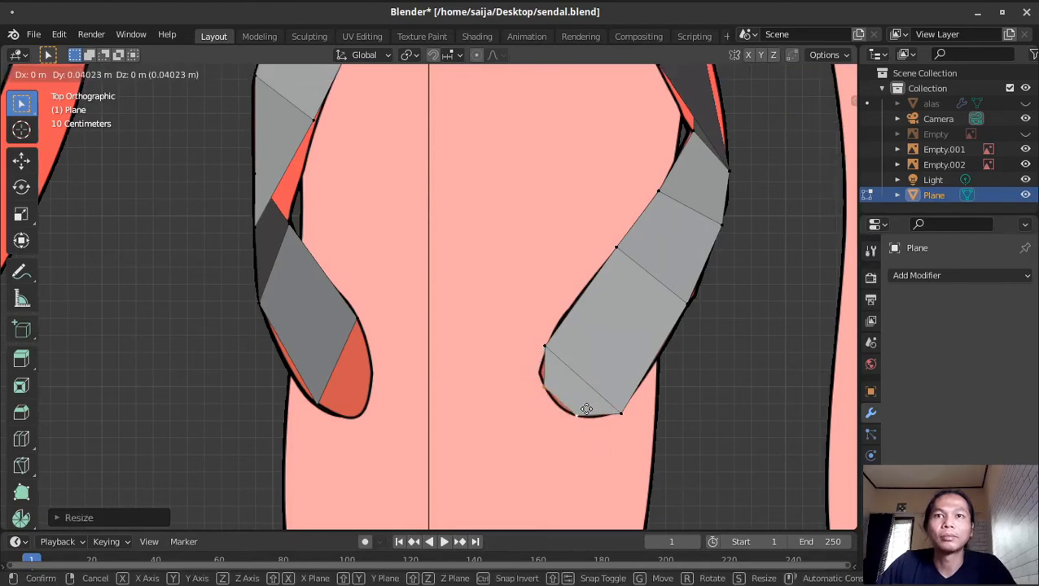
{"action": "left_click", "coordinate": [585, 411]}
Extrude the left arm's end edge, then scale and move it to fill the rounded curled tip of the reference strap
{"action": "left_click", "coordinate": [351, 321]}
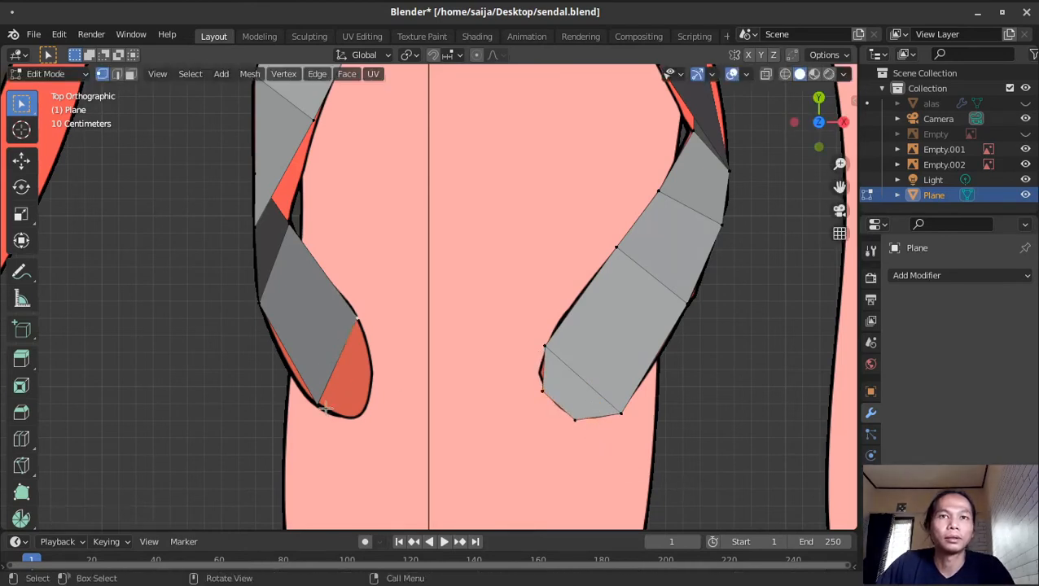
{"action": "key", "text": "e"}
{"action": "left_click", "coordinate": [394, 410]}
{"action": "key", "text": "s"}
{"action": "left_click", "coordinate": [408, 399]}
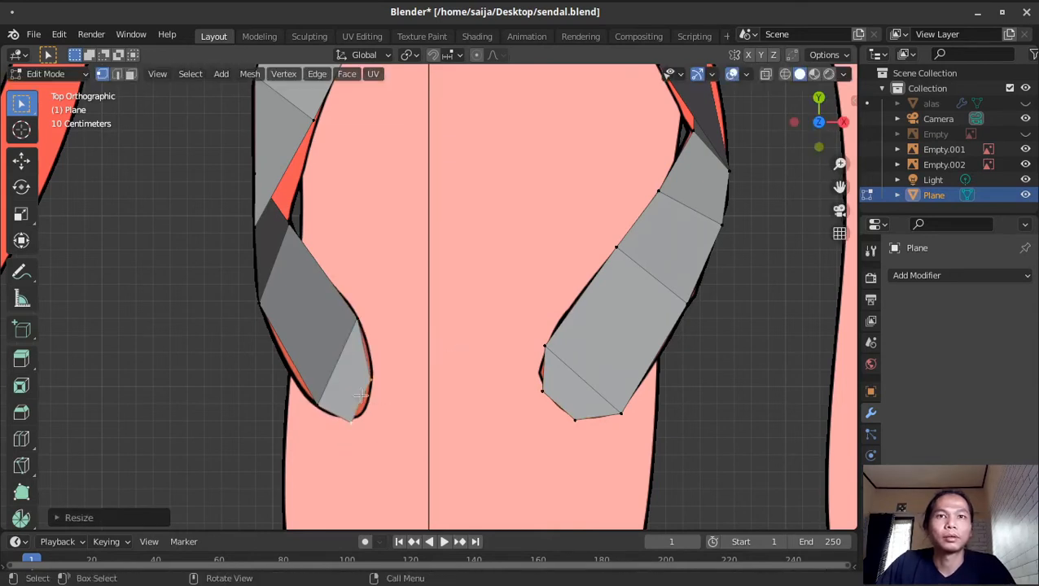
{"action": "key", "text": "g"}
{"action": "left_click", "coordinate": [421, 426]}
{"action": "key", "text": "s"}
{"action": "left_click", "coordinate": [399, 419]}
{"action": "key", "text": "g"}
{"action": "left_click", "coordinate": [393, 412]}
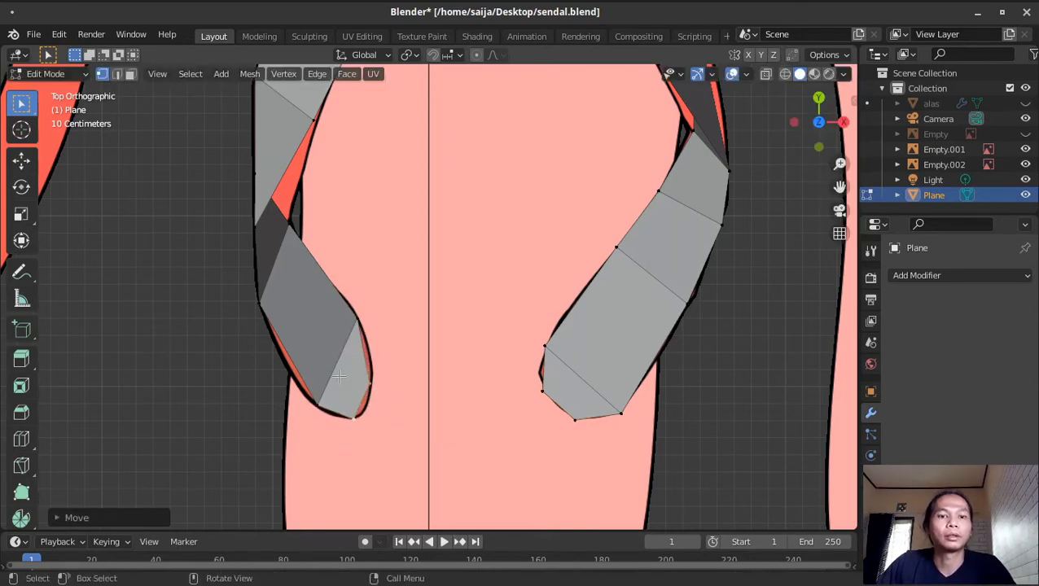
Add a loop cut across the left arm's curled segment and move its inner vertex onto the reference outline
{"action": "key", "text": "ctrl+r"}
{"action": "left_click", "coordinate": [316, 308]}
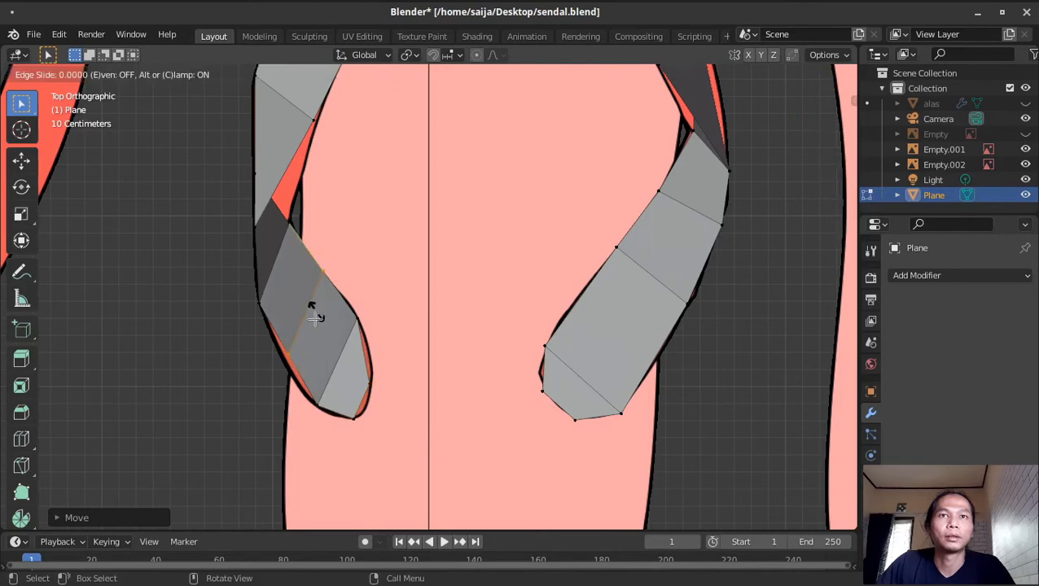
{"action": "left_click", "coordinate": [311, 303]}
{"action": "key", "text": "g"}
{"action": "left_click", "coordinate": [322, 281]}
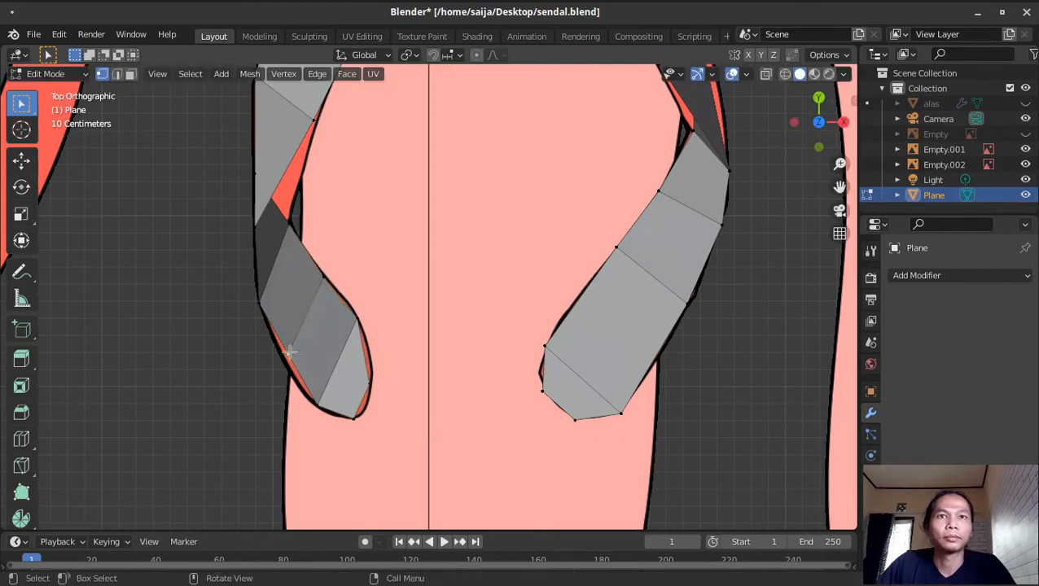
Add a loop cut across the right arm's rear segment and move its inner vertex onto the reference outline
{"action": "key", "text": "ctrl+r"}
{"action": "left_click", "coordinate": [587, 306]}
{"action": "left_click", "coordinate": [588, 303]}
{"action": "key", "text": "g"}
{"action": "left_click", "coordinate": [582, 296]}
{"action": "middle_click_drag", "start_coordinate": [650, 355], "coordinate": [668, 314]}
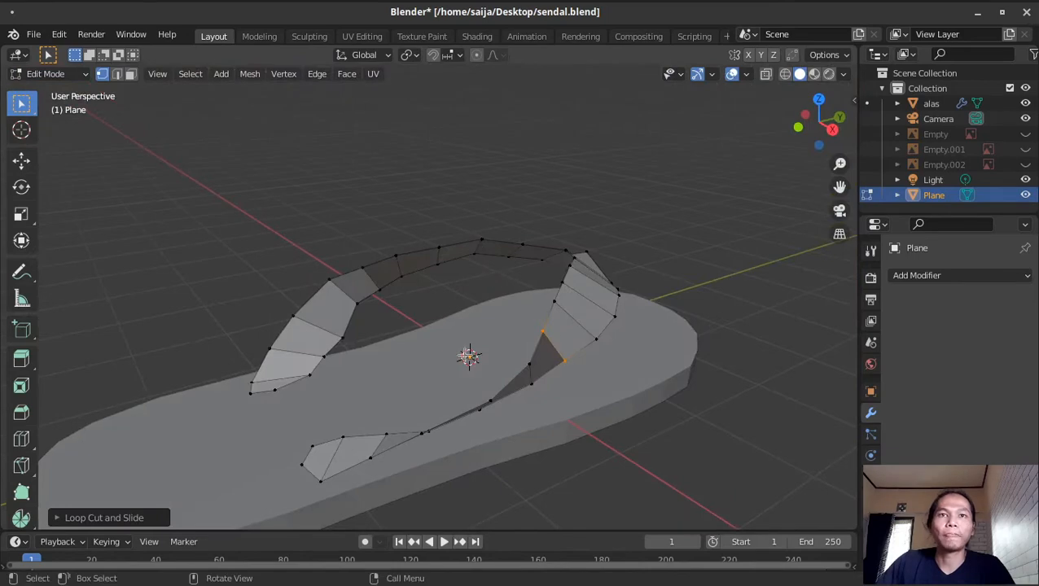
Add a centred lengthwise loop cut along each of the strap's two arms, running through the front corner
{"action": "middle_click_drag", "start_coordinate": [619, 318], "coordinate": [578, 389]}
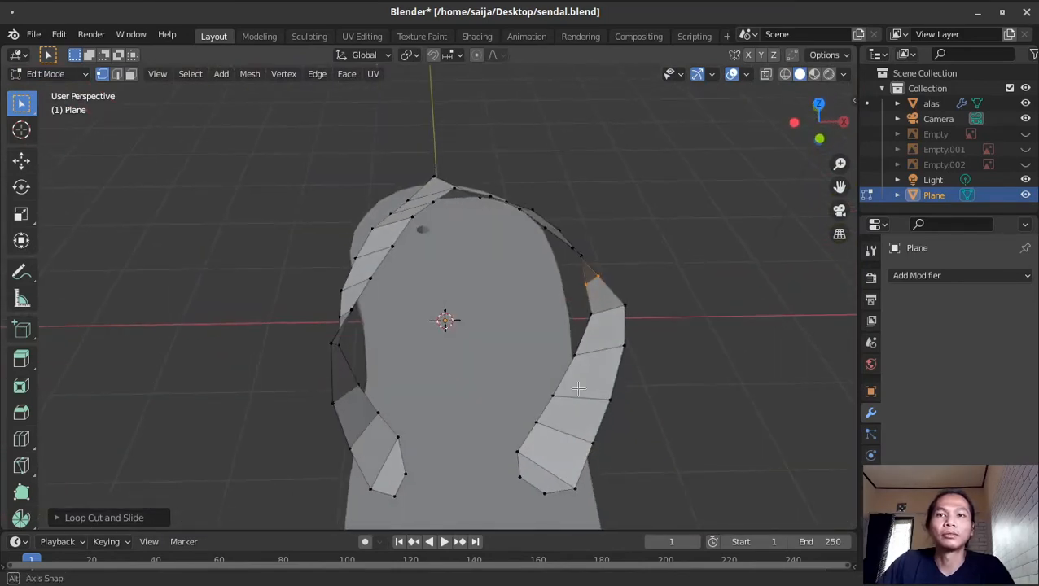
{"action": "middle_click_drag", "start_coordinate": [601, 279], "coordinate": [508, 214]}
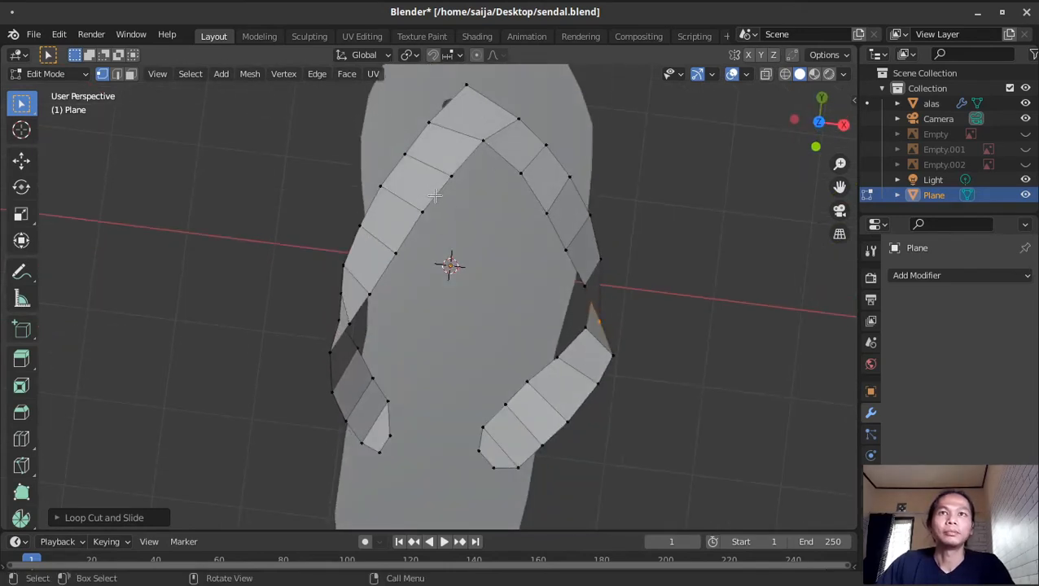
{"action": "key", "text": "ctrl+r"}
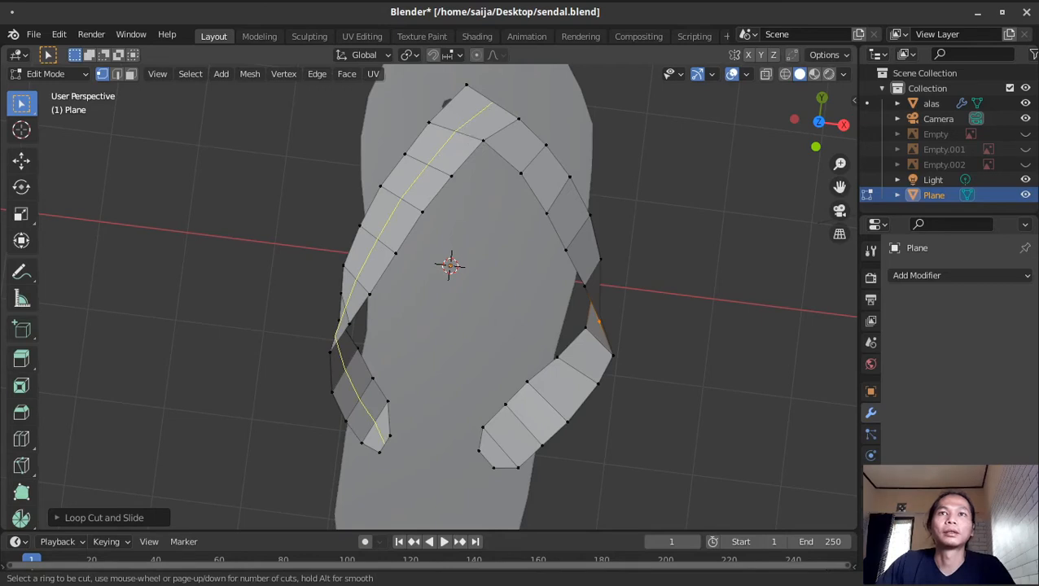
{"action": "left_click", "coordinate": [468, 135]}
{"action": "right_click", "coordinate": [469, 134]}
{"action": "key", "text": "ctrl+r"}
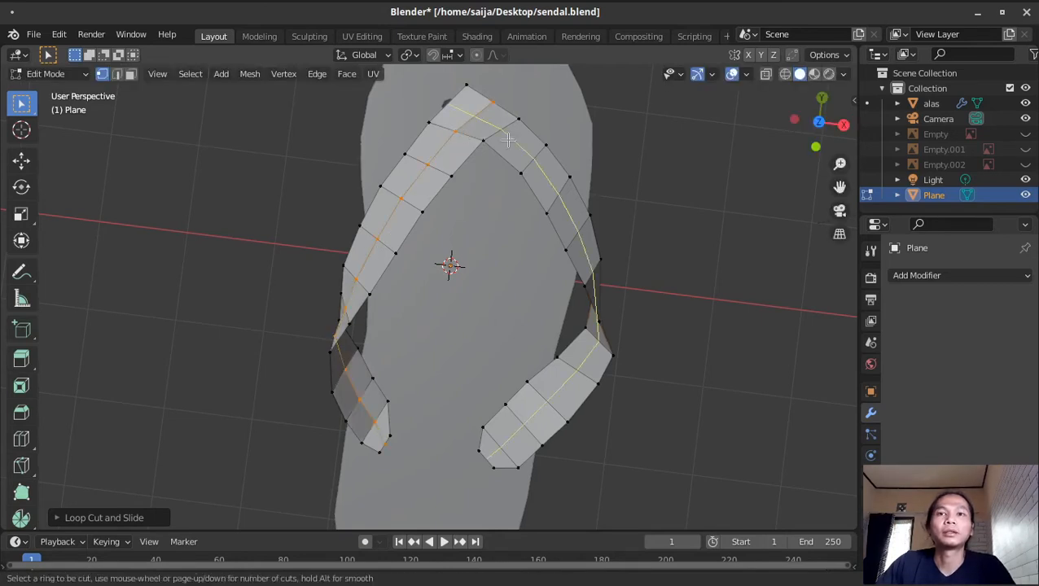
{"action": "left_click", "coordinate": [503, 465]}
{"action": "right_click", "coordinate": [503, 465]}
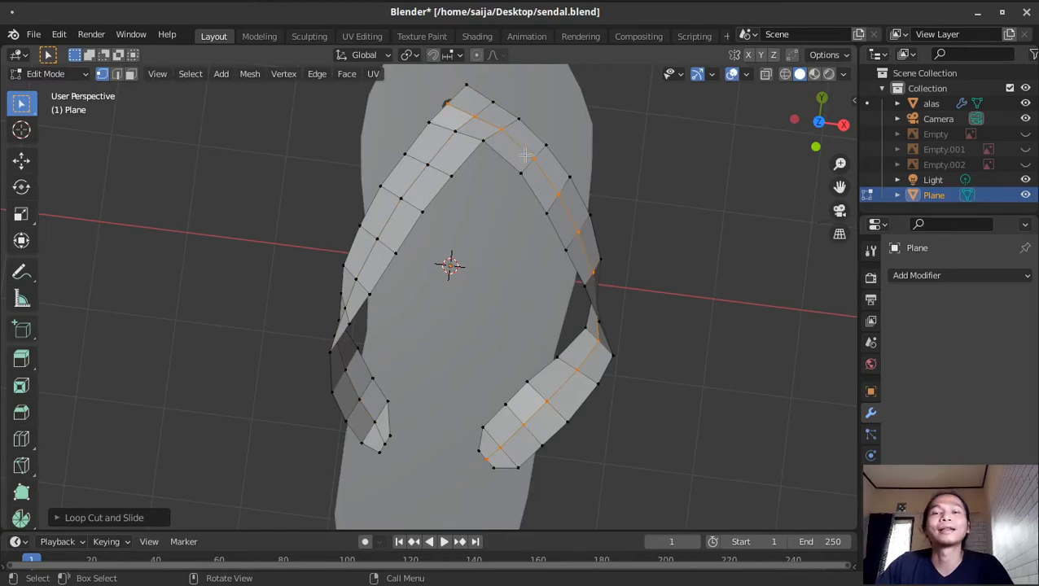
Switch the viewport to wireframe shading and turn off X-ray
{"action": "middle_click_drag", "start_coordinate": [526, 155], "coordinate": [614, 402]}
{"action": "left_click", "coordinate": [785, 75]}
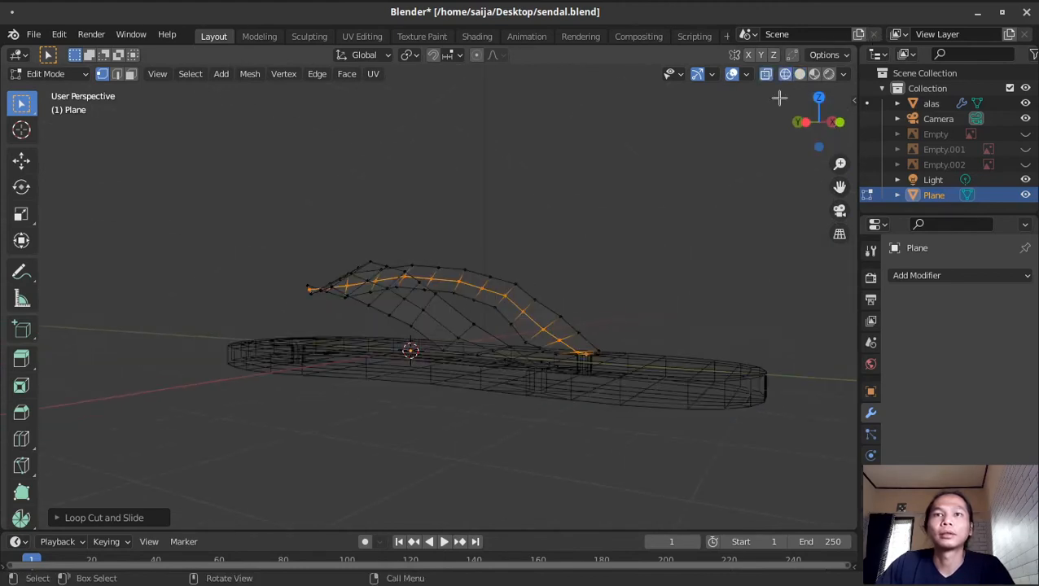
{"action": "scroll", "coordinate": [594, 346], "scroll_direction": "down", "scroll_amount": 2}
{"action": "middle_click_drag", "start_coordinate": [594, 336], "coordinate": [479, 403]}
{"action": "left_click", "coordinate": [767, 74]}
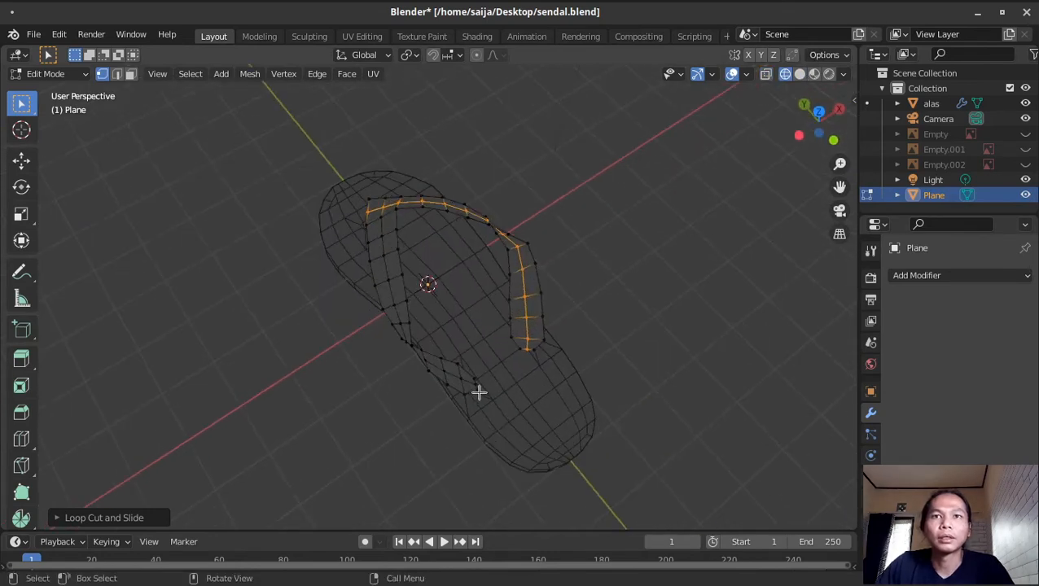
Inset the faces at the left arm's curled tip by about 0.105 m in the top view
{"action": "left_click", "coordinate": [478, 392]}
{"action": "left_click_drag", "start_coordinate": [440, 349], "coordinate": [489, 416]}
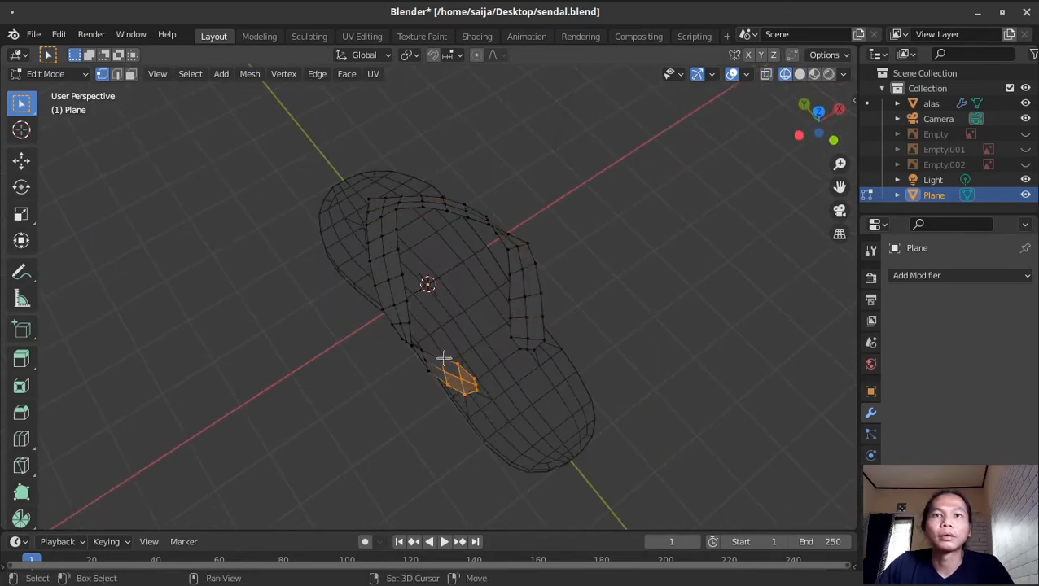
{"action": "middle_click_drag", "start_coordinate": [482, 413], "coordinate": [475, 340]}
{"action": "key", "text": "KP_7"}
{"action": "scroll", "coordinate": [463, 378], "scroll_direction": "up", "scroll_amount": 3}
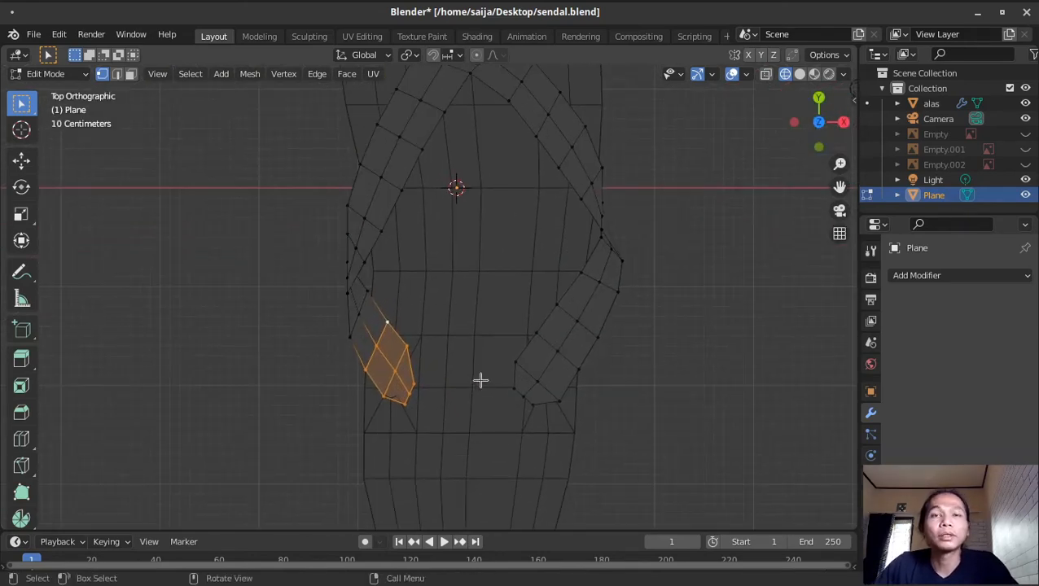
{"action": "key", "text": "i"}
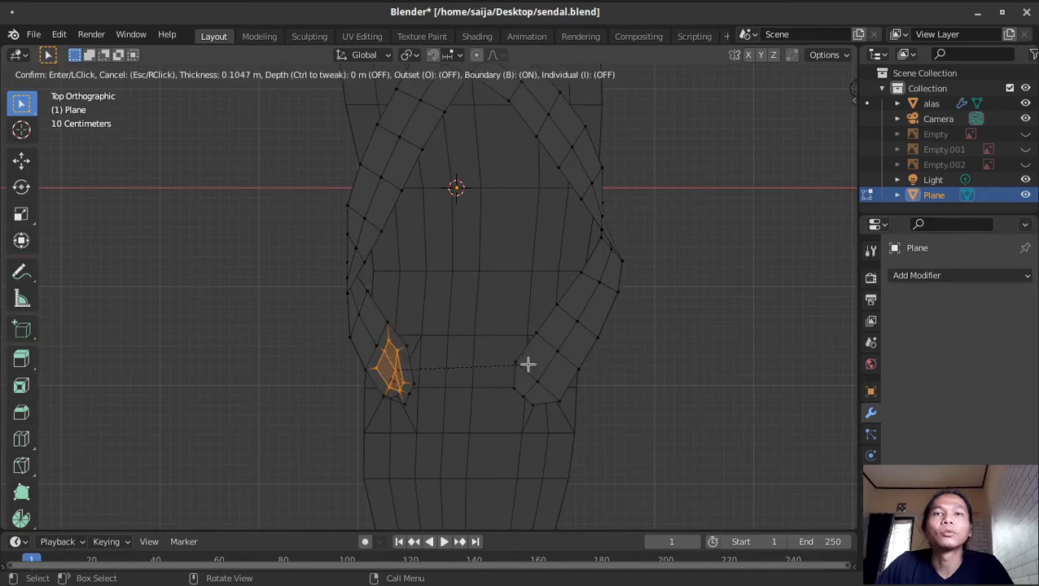
{"action": "left_click", "coordinate": [527, 364]}
Shape the left tip's inset faces with LoopTools Circle, rotate them to align, and scale them to about 0.46
{"action": "right_click", "coordinate": [401, 230]}
{"action": "mouse_move", "coordinate": [386, 204]}
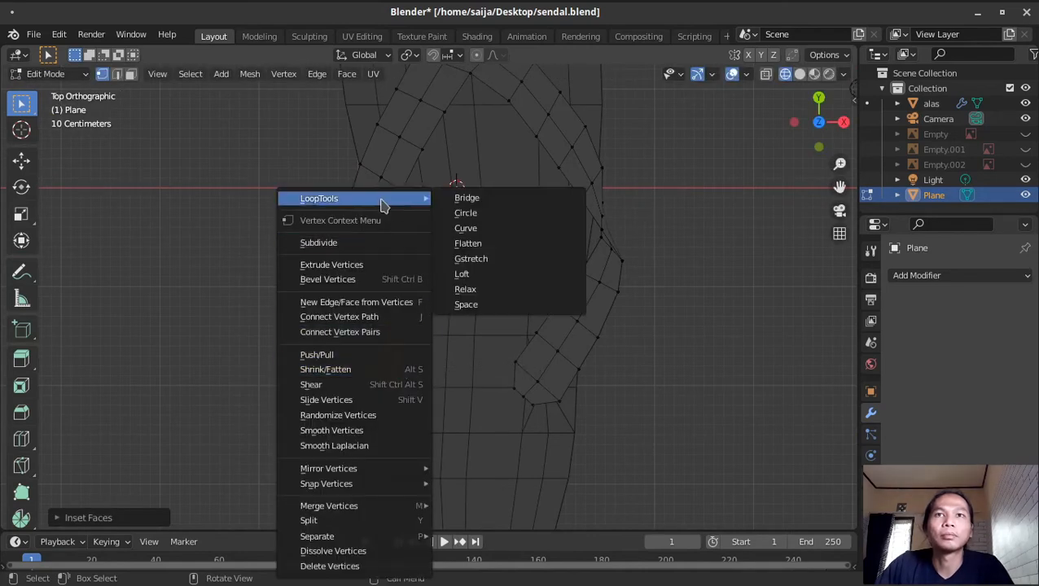
{"action": "left_click", "coordinate": [477, 213]}
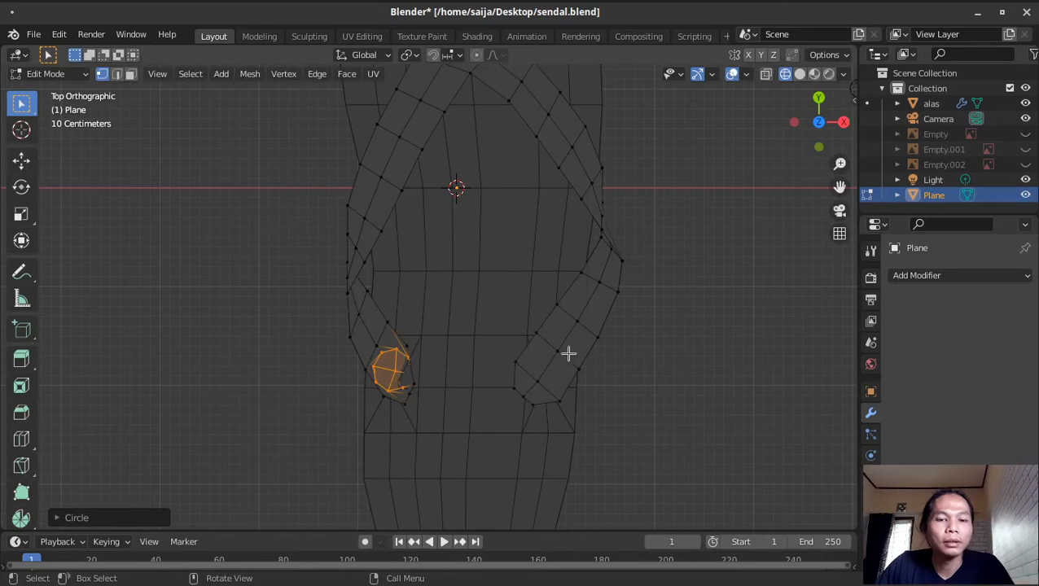
{"action": "key", "text": "r"}
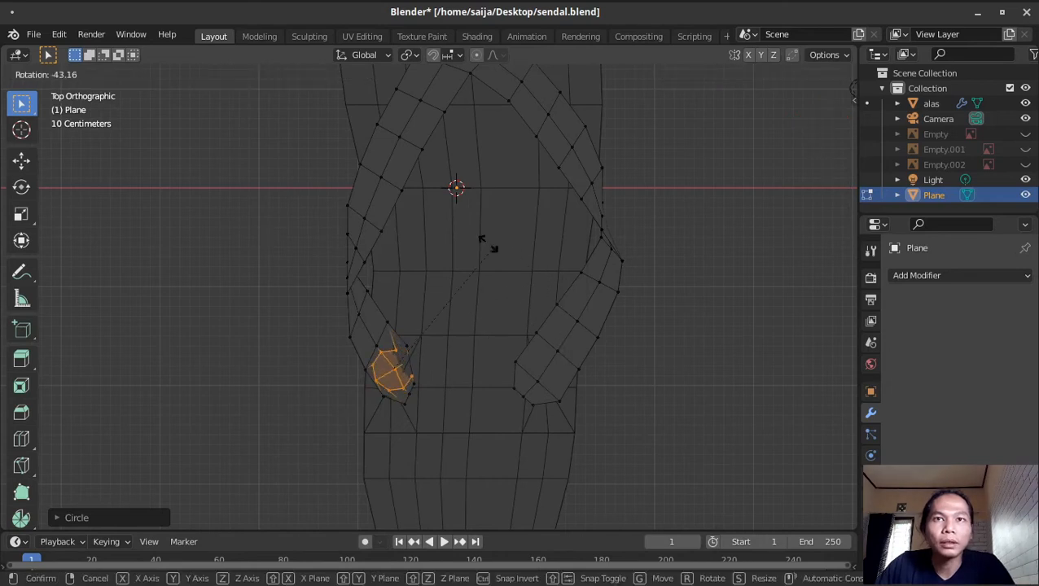
{"action": "left_click", "coordinate": [452, 238]}
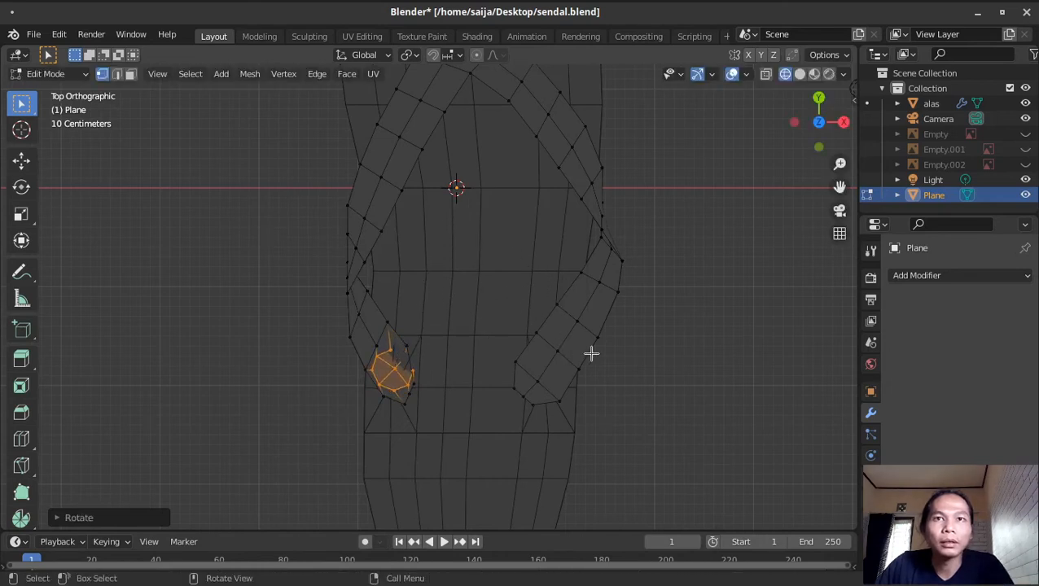
{"action": "key", "text": "s"}
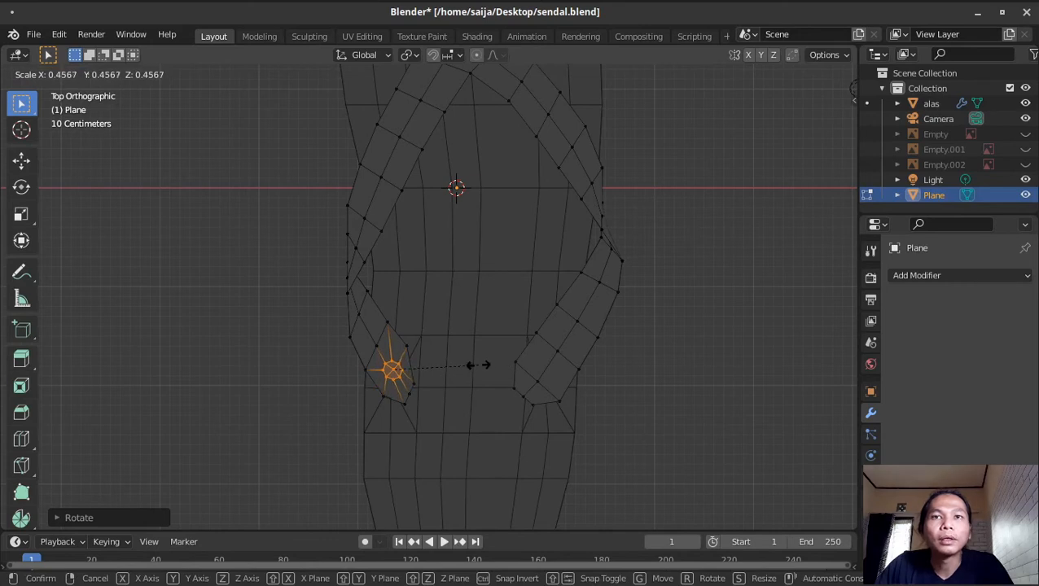
{"action": "left_click", "coordinate": [479, 365]}
Inset the right arm's tip faces by about 0.189 m and round them with LoopTools Circle
{"action": "left_click_drag", "start_coordinate": [482, 295], "coordinate": [554, 438]}
{"action": "left_click_drag", "start_coordinate": [617, 431], "coordinate": [520, 348]}
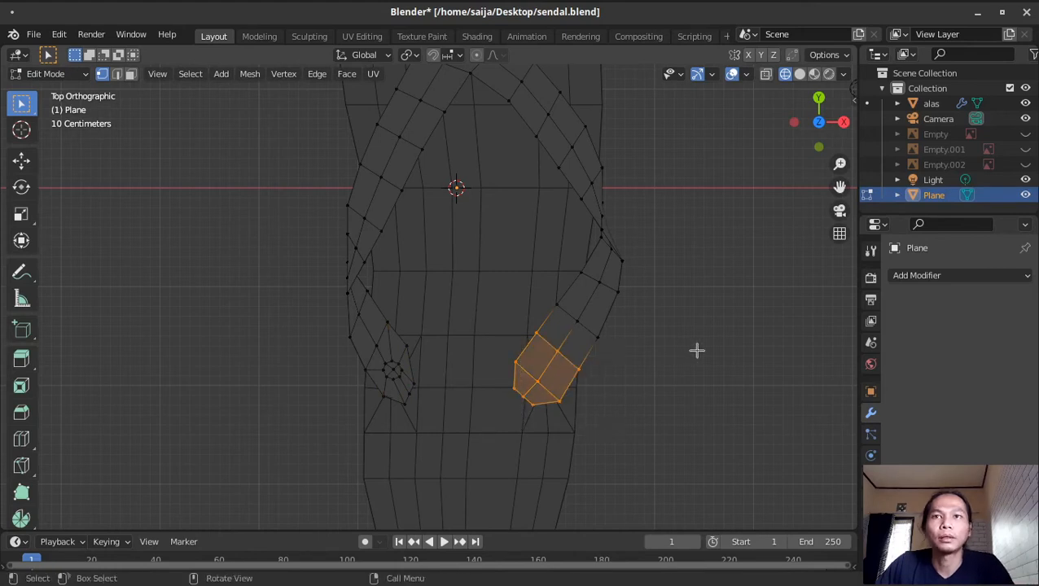
{"action": "key", "text": "i"}
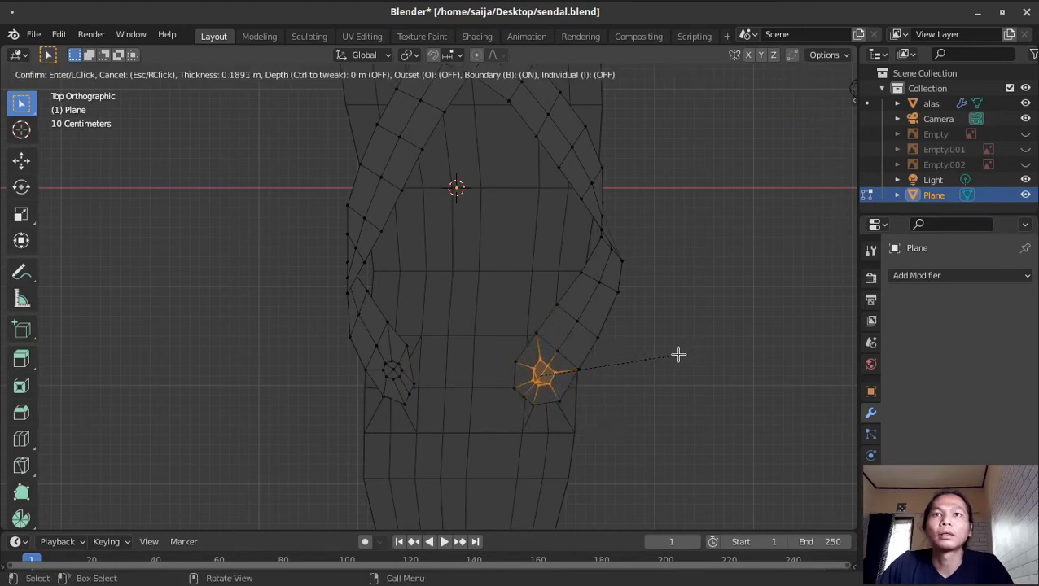
{"action": "left_click", "coordinate": [679, 355]}
{"action": "right_click", "coordinate": [668, 334]}
{"action": "mouse_move", "coordinate": [631, 199]}
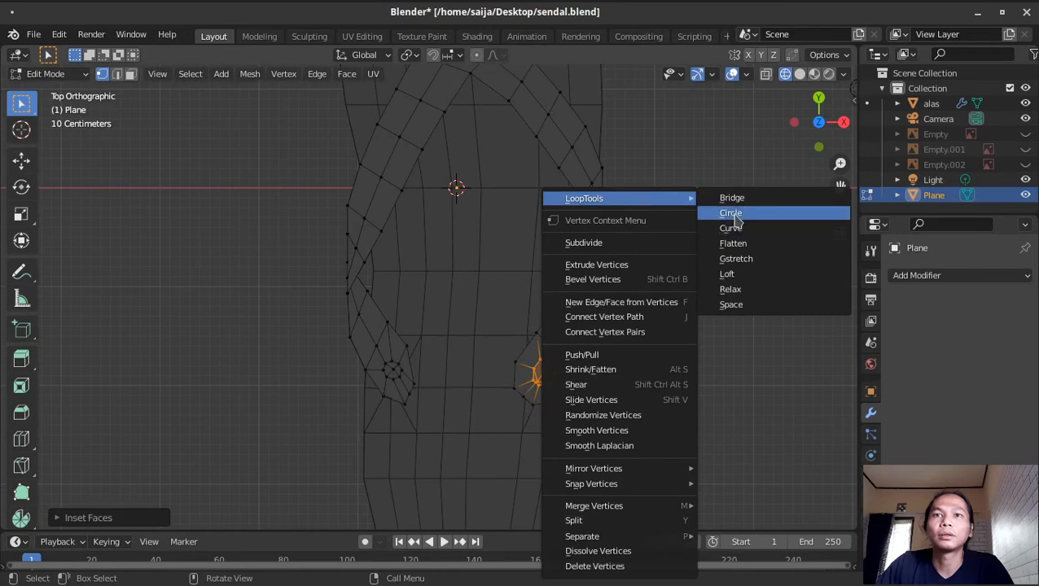
{"action": "left_click", "coordinate": [732, 213]}
Slide the right circle's middle vertex to its centre, then scale the circle's ring of vertices
{"action": "left_click", "coordinate": [543, 377]}
{"action": "key", "text": "shift+v"}
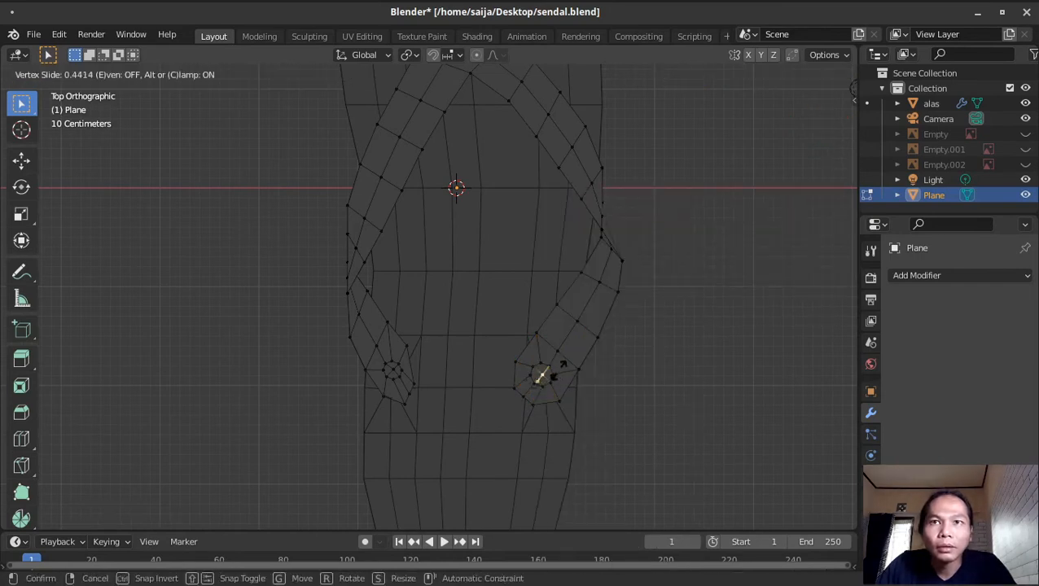
{"action": "left_click", "coordinate": [542, 376]}
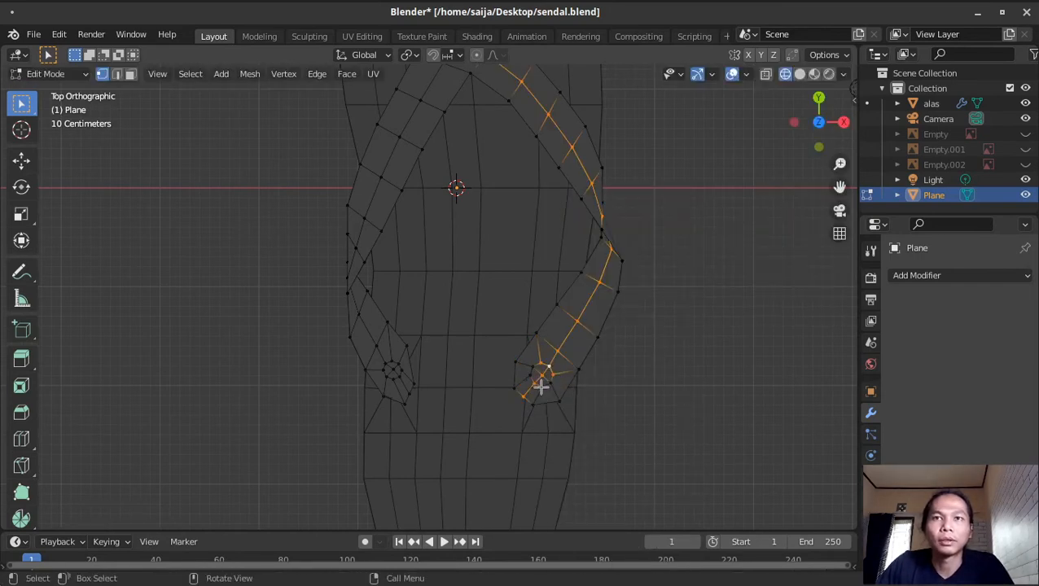
{"action": "key", "text": "alt+a"}
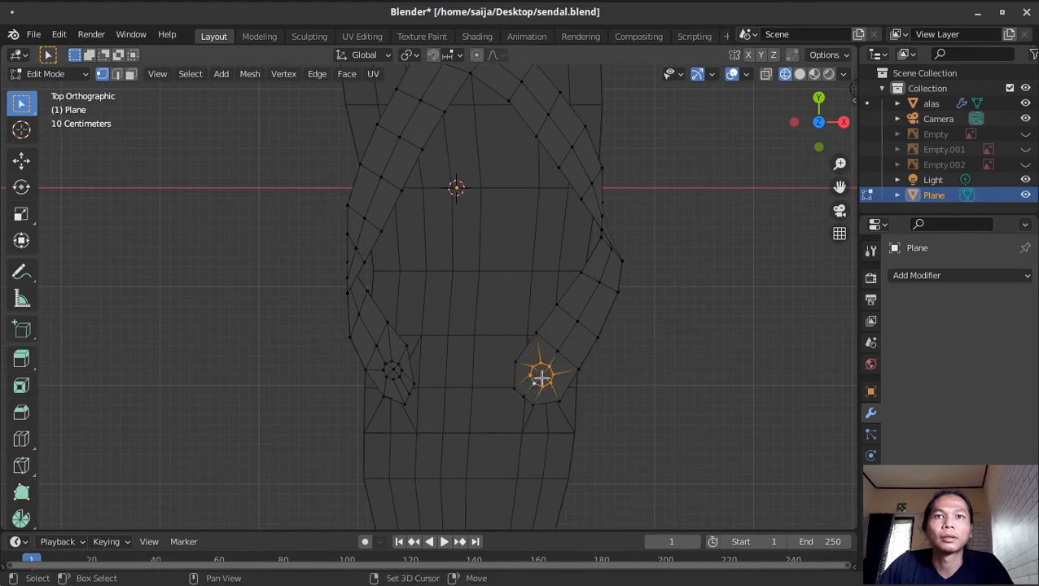
{"action": "key", "text": "s"}
{"action": "left_click", "coordinate": [650, 369]}
Move the strap's front corner faces over the sole's toe hole using proportional editing
{"action": "middle_click_drag", "start_coordinate": [578, 223], "coordinate": [612, 407], "text": "shift"}
{"action": "middle_click_drag", "start_coordinate": [530, 275], "coordinate": [543, 320], "text": "shift"}
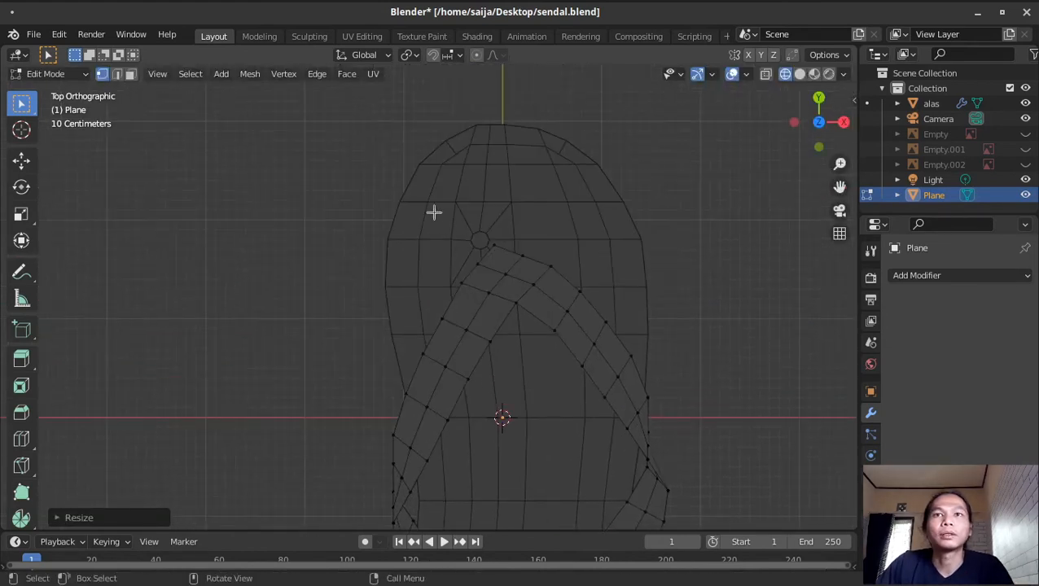
{"action": "left_click_drag", "start_coordinate": [435, 213], "coordinate": [564, 312]}
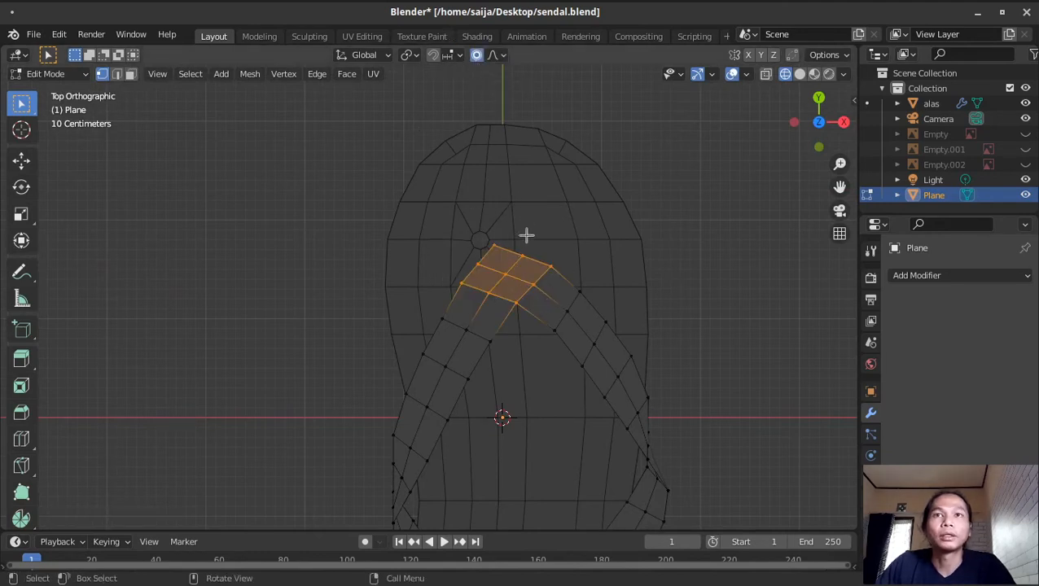
{"action": "key", "text": "g"}
{"action": "left_click", "coordinate": [519, 231]}
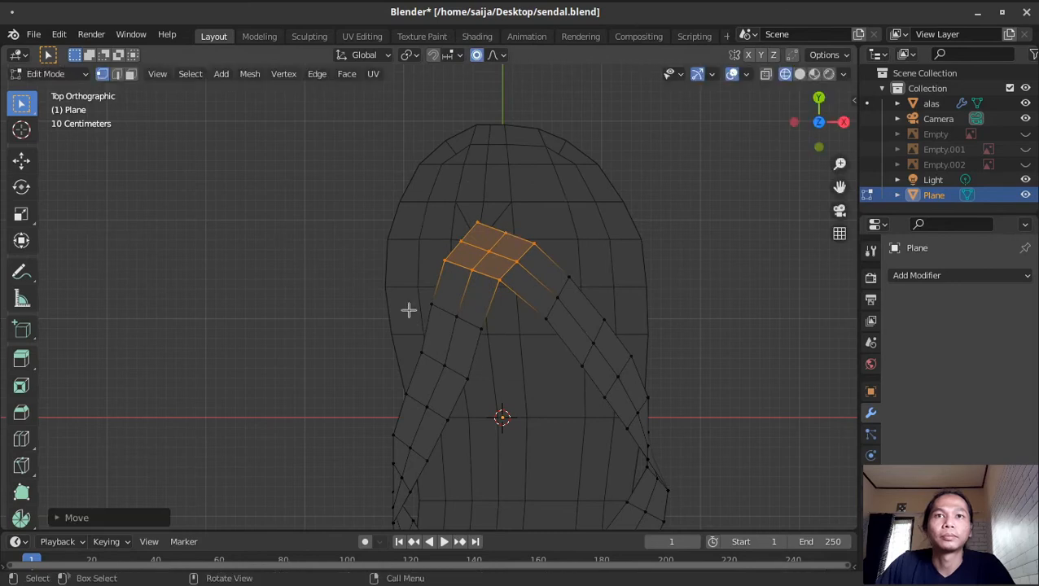
Move vertices in the left arm's front section with proportional editing to smooth its curve
{"action": "left_click", "coordinate": [440, 342]}
{"action": "key", "text": "g"}
{"action": "left_click", "coordinate": [434, 340]}
{"action": "left_click", "coordinate": [459, 374]}
{"action": "key", "text": "g"}
{"action": "left_click", "coordinate": [448, 366]}
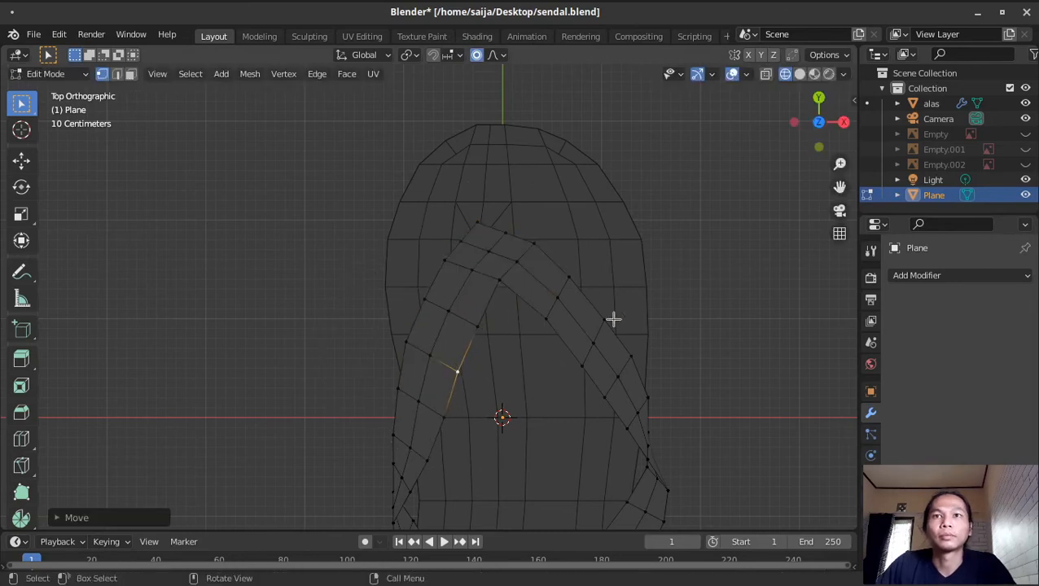
Move the right arm's front-section vertices outward and adjust the front corner's tip vertex with proportional editing to round the curve
{"action": "left_click", "coordinate": [608, 320]}
{"action": "key", "text": "g"}
{"action": "left_click", "coordinate": [619, 316]}
{"action": "left_click", "coordinate": [551, 316]}
{"action": "key", "text": "g"}
{"action": "left_click", "coordinate": [557, 314]}
{"action": "left_click", "coordinate": [586, 364]}
{"action": "key", "text": "g"}
{"action": "left_click", "coordinate": [593, 358]}
{"action": "left_click", "coordinate": [540, 242]}
{"action": "key", "text": "g"}
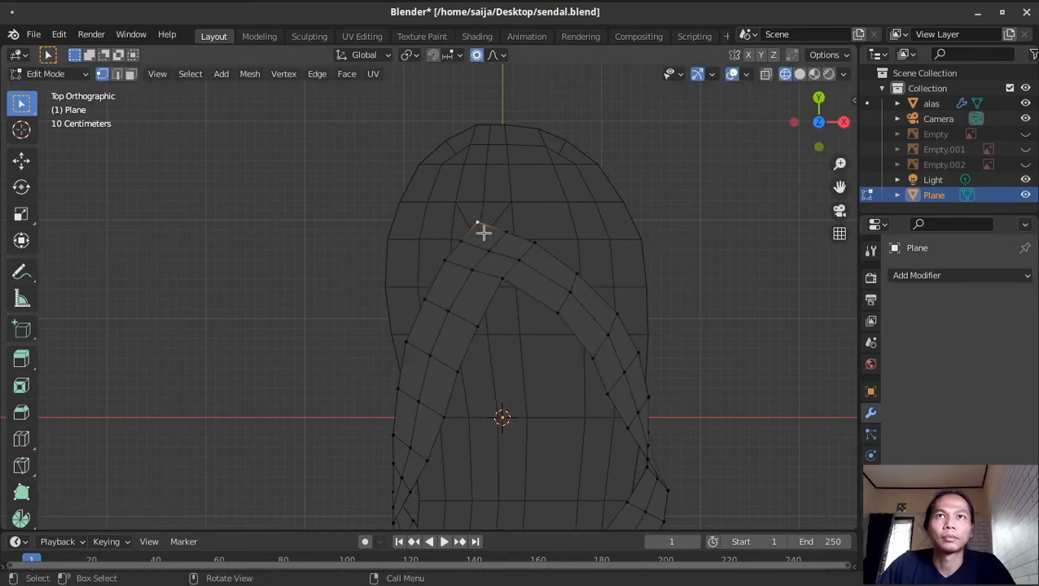
{"action": "key", "text": "g"}
{"action": "left_click", "coordinate": [481, 213]}
Inset the four faces at the strap's front corner and round them with LoopTools Circle
{"action": "left_click_drag", "start_coordinate": [431, 197], "coordinate": [581, 274]}
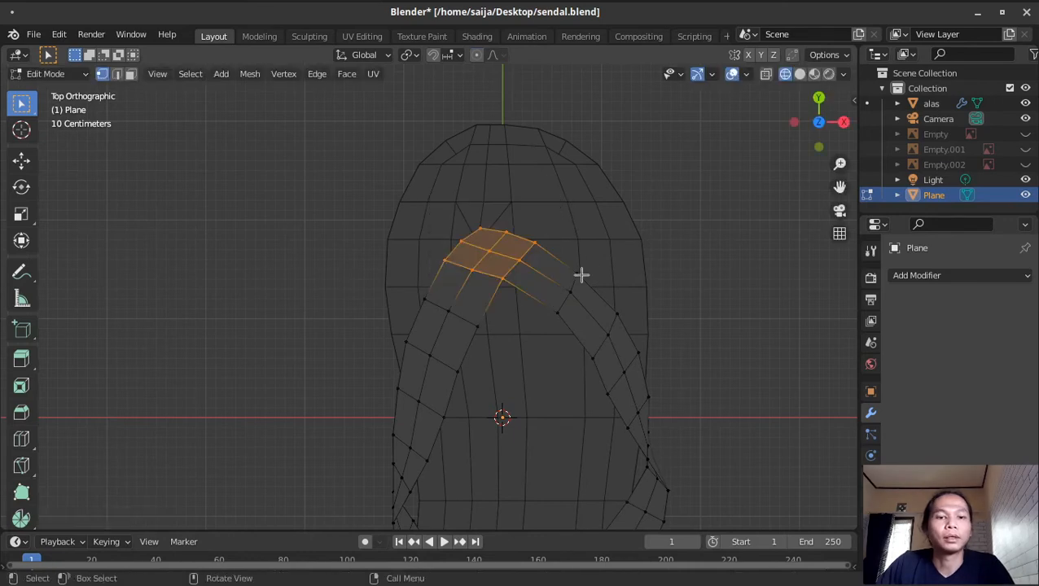
{"action": "key", "text": "i"}
{"action": "left_click", "coordinate": [627, 238]}
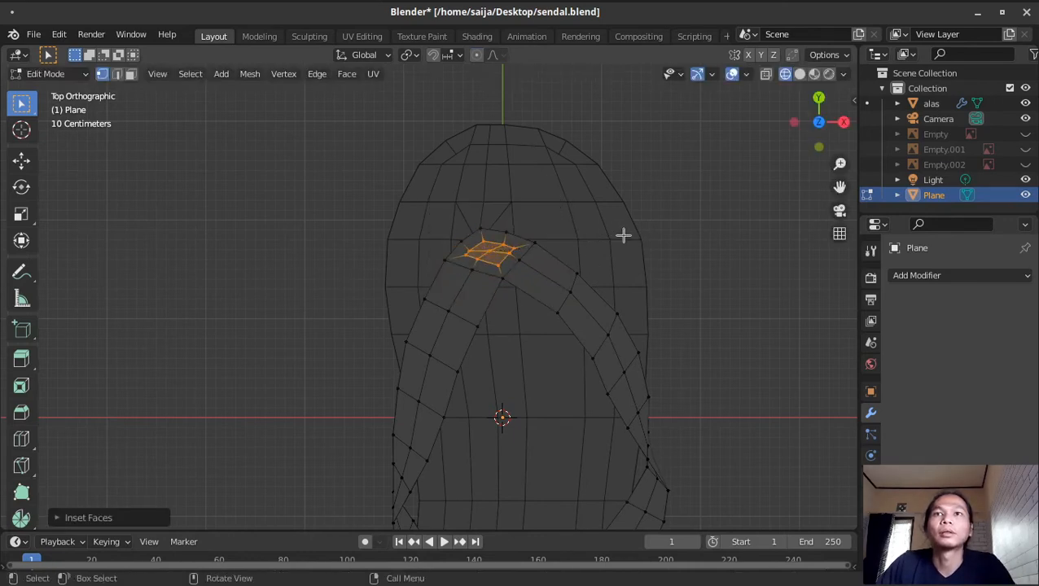
{"action": "right_click", "coordinate": [621, 241]}
{"action": "mouse_move", "coordinate": [617, 200]}
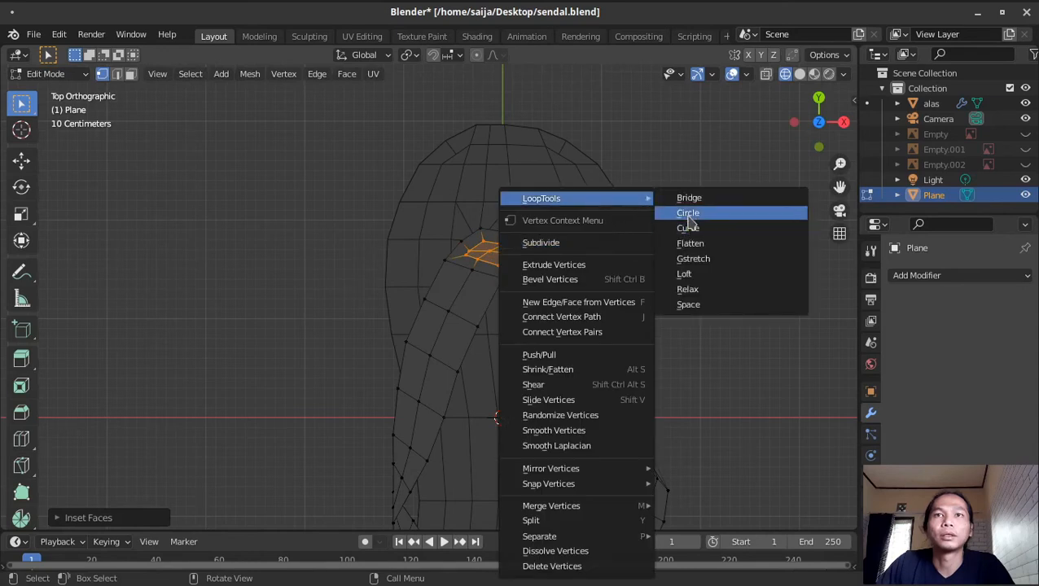
{"action": "left_click", "coordinate": [687, 213]}
Rotate, scale down and move the front corner's circle to centre it among the surrounding faces
{"action": "key", "text": "r"}
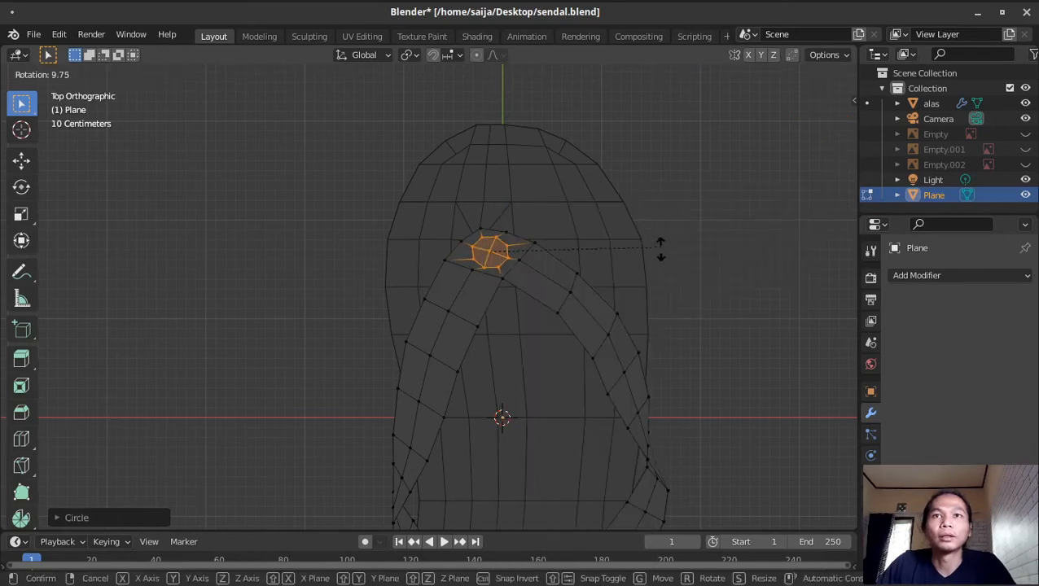
{"action": "left_click", "coordinate": [659, 271]}
{"action": "key", "text": "s"}
{"action": "left_click", "coordinate": [615, 286]}
{"action": "key", "text": "g"}
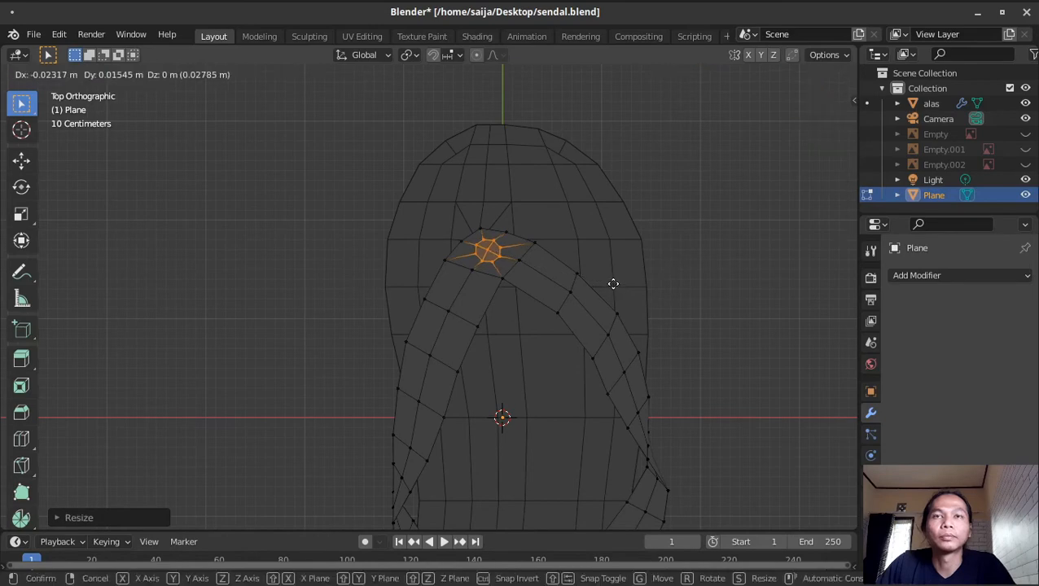
{"action": "left_click", "coordinate": [612, 283]}
{"action": "middle_click_drag", "start_coordinate": [557, 329], "coordinate": [490, 336]}
{"action": "scroll", "coordinate": [490, 336], "scroll_direction": "down", "scroll_amount": 5}
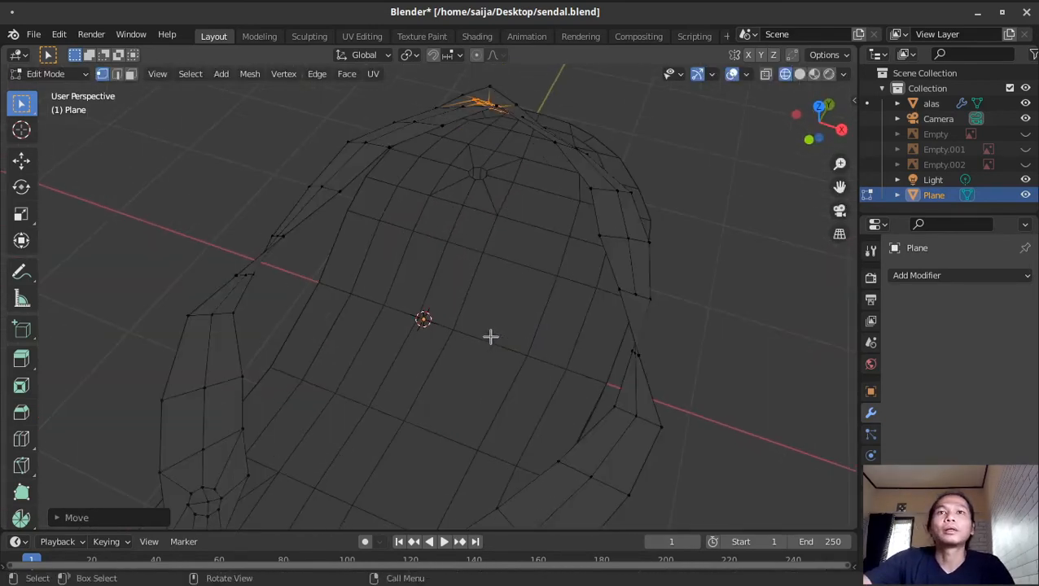
{"action": "middle_click_drag", "start_coordinate": [493, 373], "coordinate": [604, 179]}
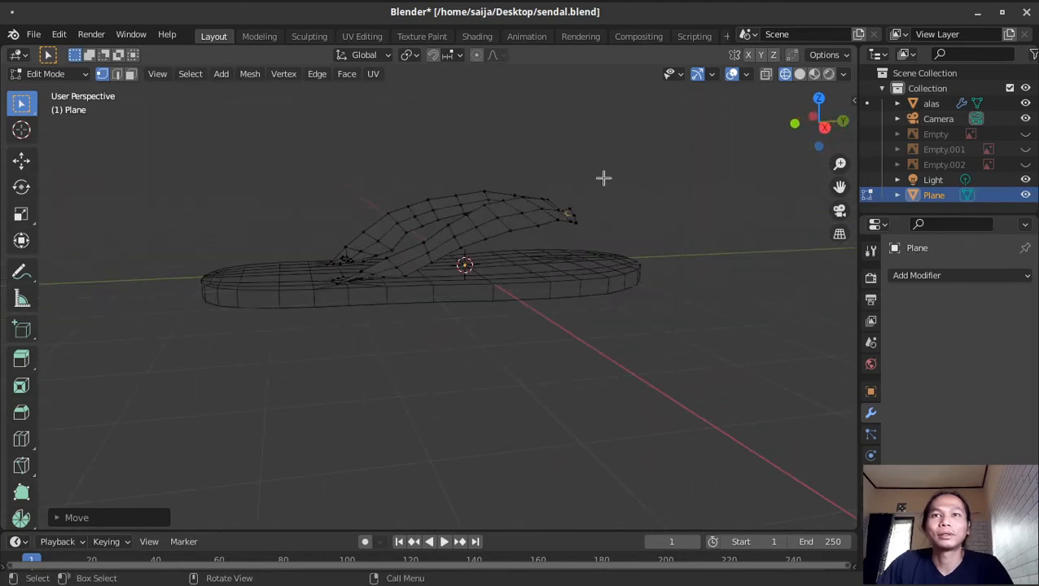
{"action": "middle_click_drag", "start_coordinate": [501, 286], "coordinate": [547, 317]}
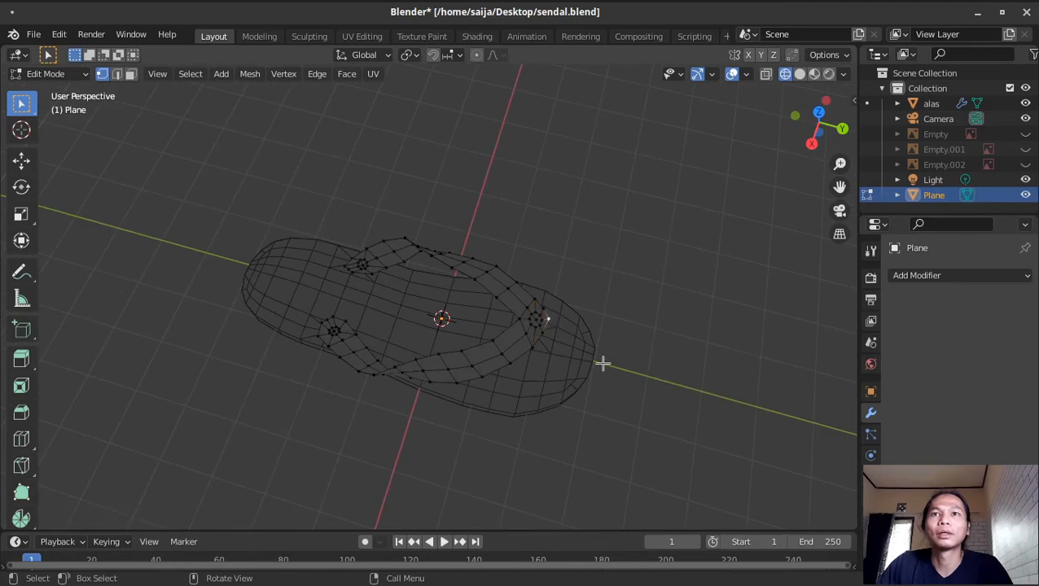
Lower the tip vertices at the strap's front corner, working from the right and left side views
{"action": "middle_click_drag", "start_coordinate": [603, 363], "coordinate": [566, 227]}
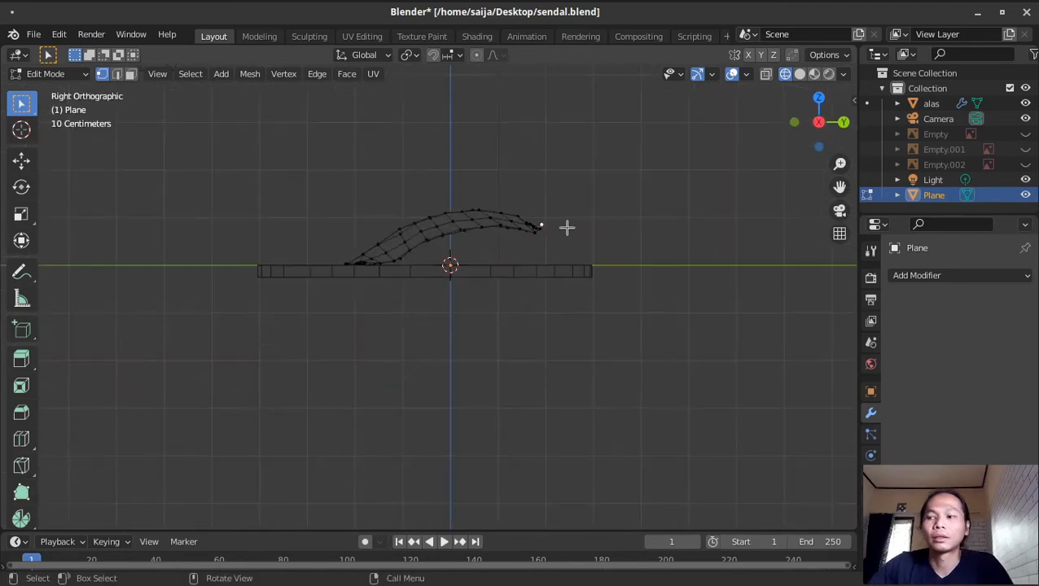
{"action": "scroll", "coordinate": [567, 227], "scroll_direction": "up", "scroll_amount": 4}
{"action": "key", "text": "g"}
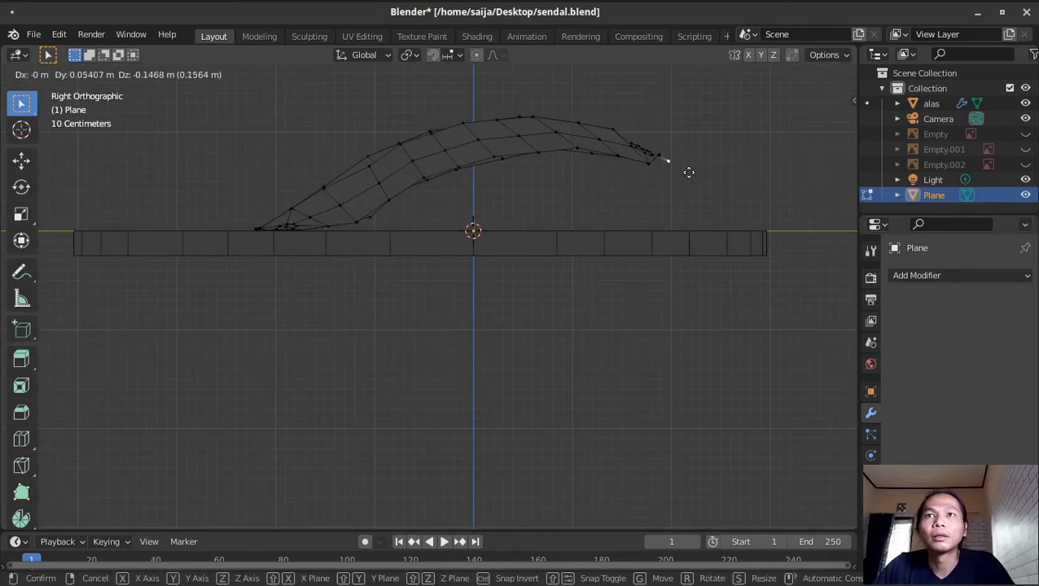
{"action": "left_click", "coordinate": [663, 169]}
{"action": "key", "text": "ctrl+KP_3"}
{"action": "middle_click_drag", "start_coordinate": [208, 156], "coordinate": [544, 292], "text": "shift"}
{"action": "left_click", "coordinate": [534, 291]}
{"action": "key", "text": "g"}
{"action": "left_click", "coordinate": [541, 303]}
Move vertices on the strap's upper edge and the lower-edge vertex near its heel end to smooth the side profile
{"action": "left_click", "coordinate": [572, 268]}
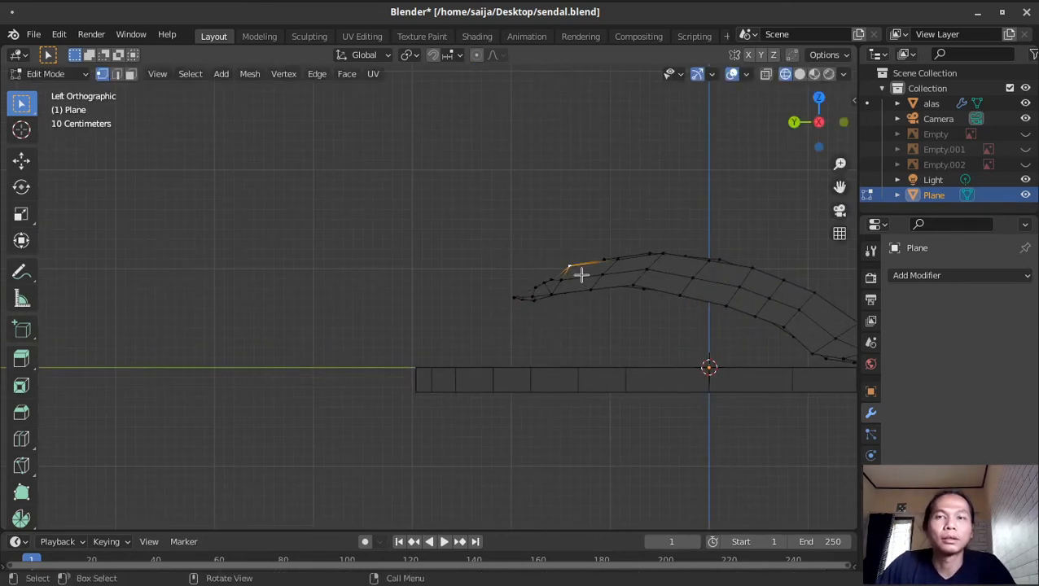
{"action": "key", "text": "g"}
{"action": "left_click", "coordinate": [587, 279]}
{"action": "middle_click_drag", "start_coordinate": [605, 256], "coordinate": [471, 222], "text": "shift"}
{"action": "left_click", "coordinate": [591, 230]}
{"action": "key", "text": "g"}
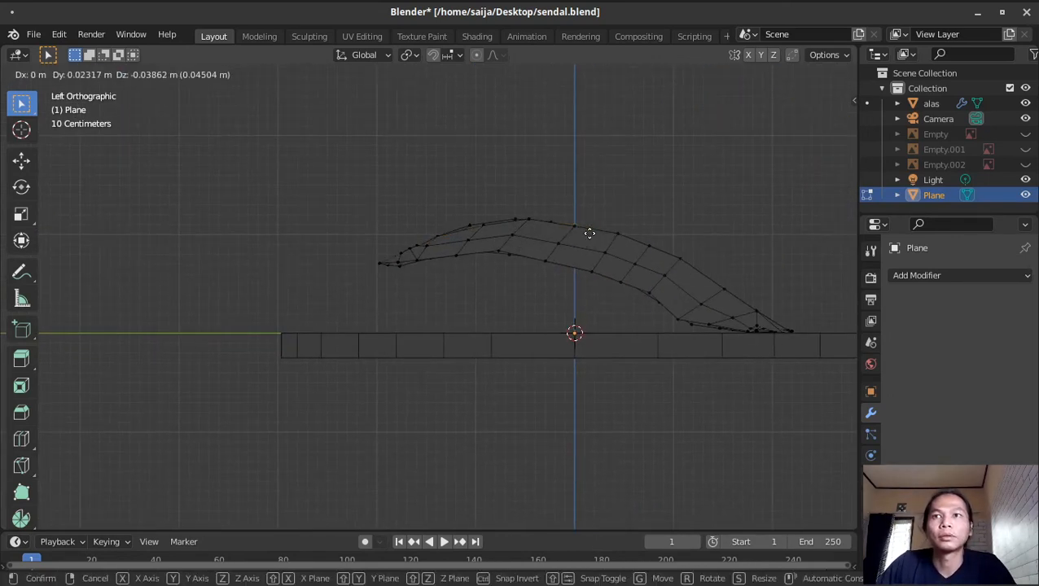
{"action": "left_click", "coordinate": [583, 231]}
{"action": "left_click", "coordinate": [681, 318]}
{"action": "key", "text": "g"}
{"action": "left_click", "coordinate": [697, 312]}
Add a Solidify modifier to the strap with a thickness of 0.07 m
{"action": "middle_click_drag", "start_coordinate": [589, 309], "coordinate": [598, 187]}
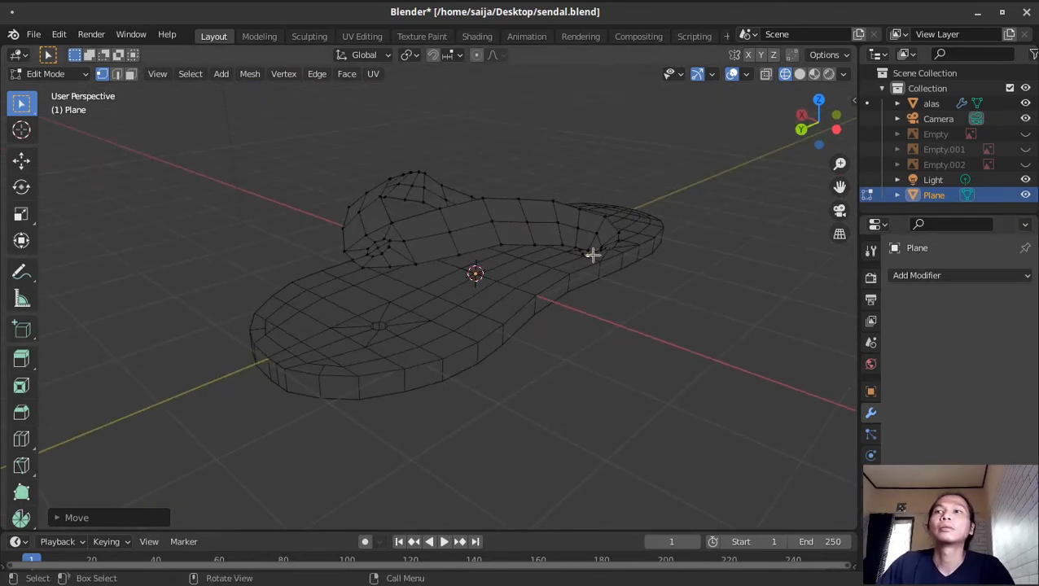
{"action": "left_click", "coordinate": [938, 277]}
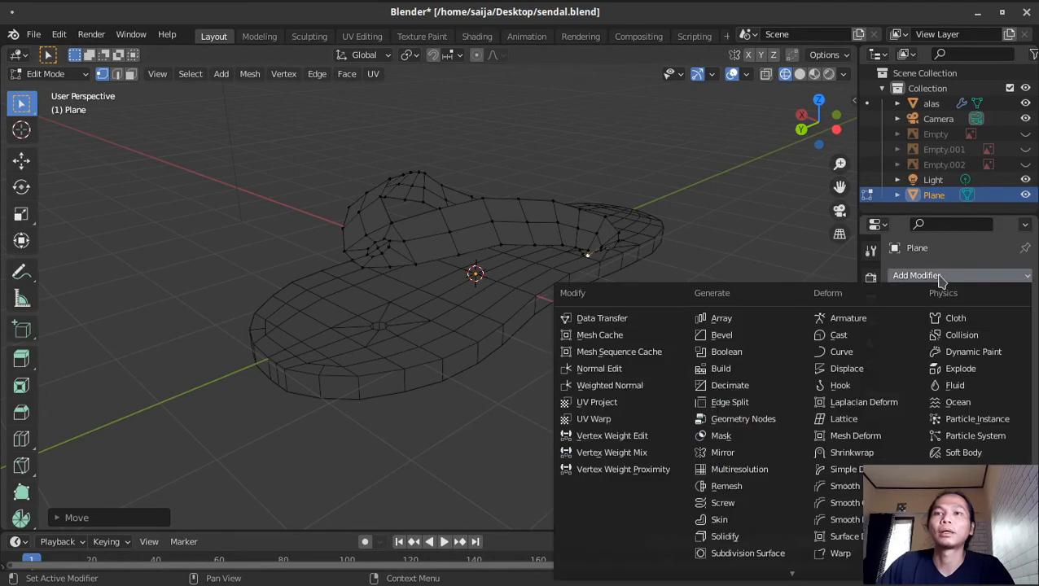
{"action": "left_click", "coordinate": [746, 539]}
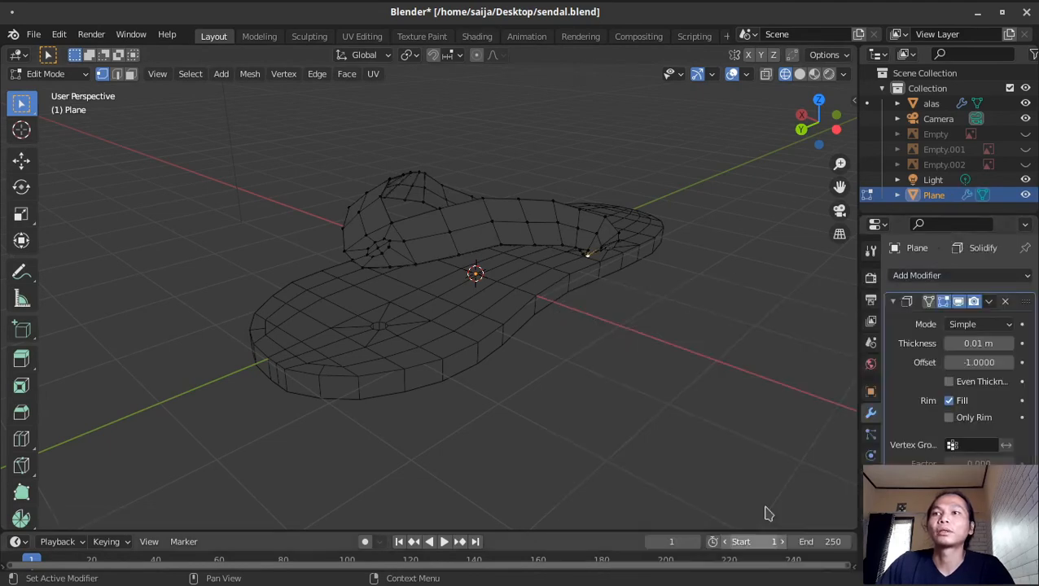
{"action": "left_click", "coordinate": [1011, 344]}
{"action": "left_click", "coordinate": [1011, 344]}
{"action": "left_click", "coordinate": [1011, 344]}
{"action": "left_click", "coordinate": [1010, 345]}
{"action": "left_click", "coordinate": [1011, 345]}
{"action": "middle_click_drag", "start_coordinate": [619, 318], "coordinate": [566, 272]}
Switch the strap to Object Mode and apply its Solidify modifier
{"action": "left_click", "coordinate": [989, 302]}
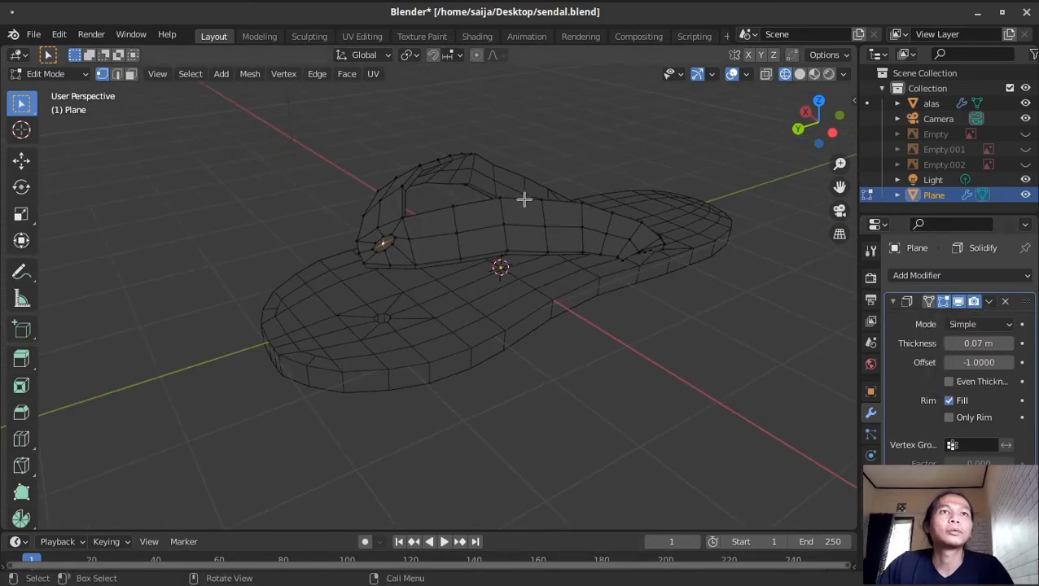
{"action": "left_click", "coordinate": [50, 74]}
{"action": "left_click", "coordinate": [70, 93]}
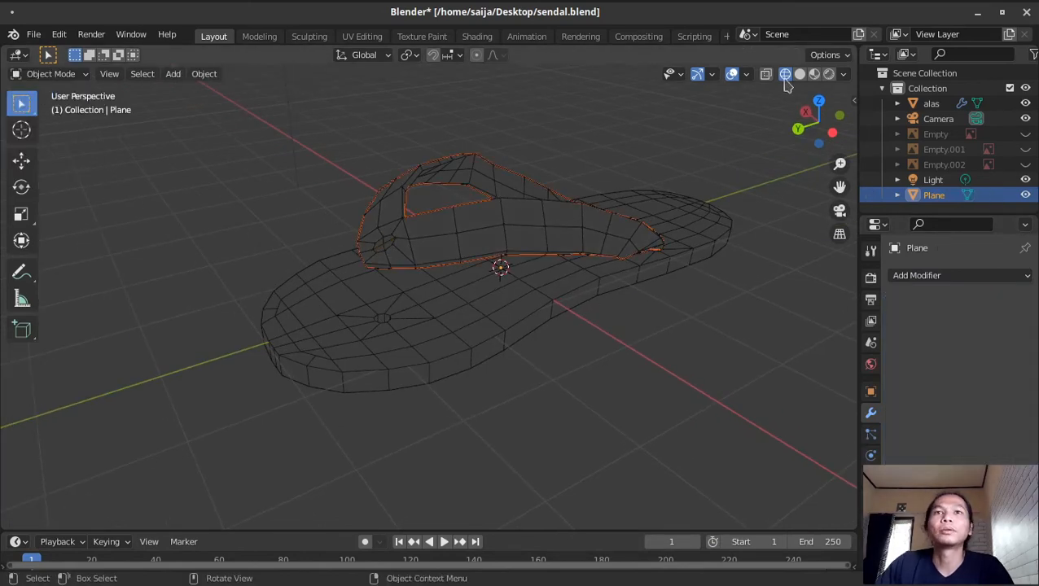
Display the model in solid shading, shade the strap smooth and open its mesh data properties
{"action": "left_click", "coordinate": [799, 75]}
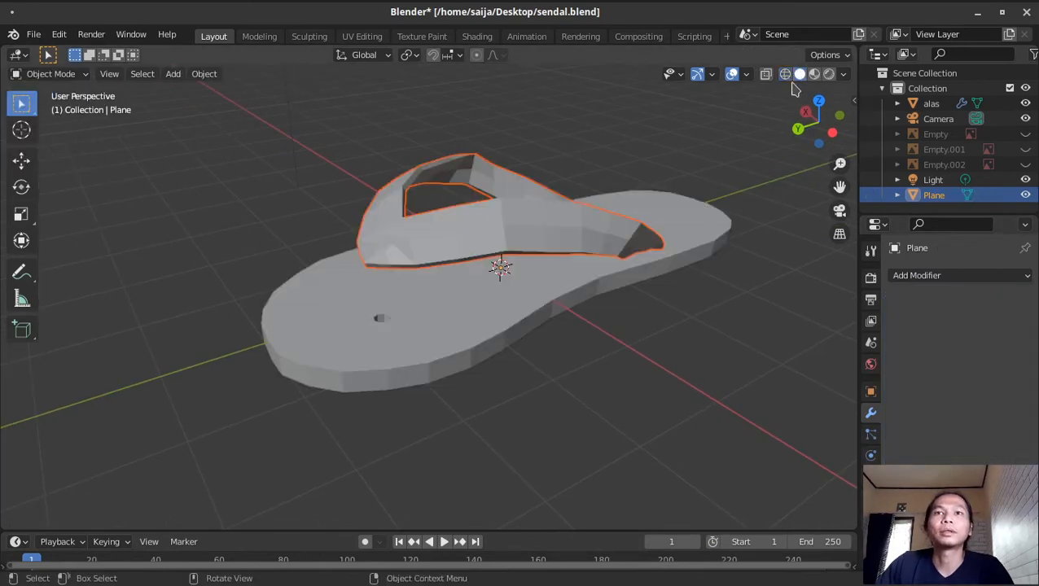
{"action": "mouse_move", "coordinate": [621, 308]}
{"action": "middle_mouse_down"}
{"action": "mouse_move", "coordinate": [512, 297]}
{"action": "mouse_move", "coordinate": [409, 307]}
{"action": "mouse_move", "coordinate": [615, 331]}
{"action": "mouse_move", "coordinate": [416, 205]}
{"action": "mouse_move", "coordinate": [358, 208]}
{"action": "mouse_move", "coordinate": [409, 263]}
{"action": "mouse_move", "coordinate": [498, 275]}
{"action": "middle_mouse_up"}
{"action": "scroll", "coordinate": [615, 332], "scroll_direction": "down", "scroll_amount": 2}
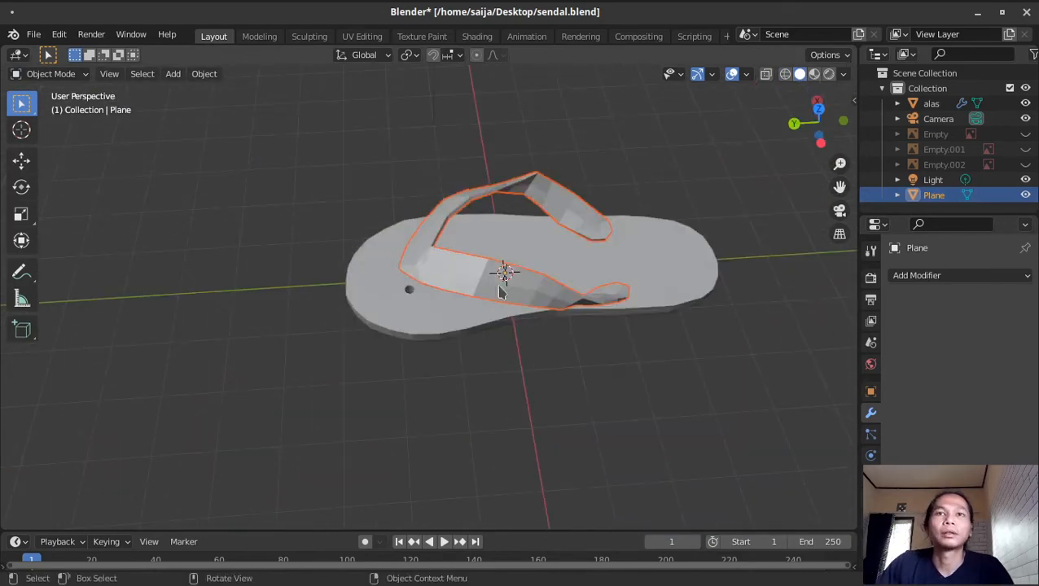
{"action": "right_click", "coordinate": [507, 272]}
{"action": "left_click", "coordinate": [467, 278]}
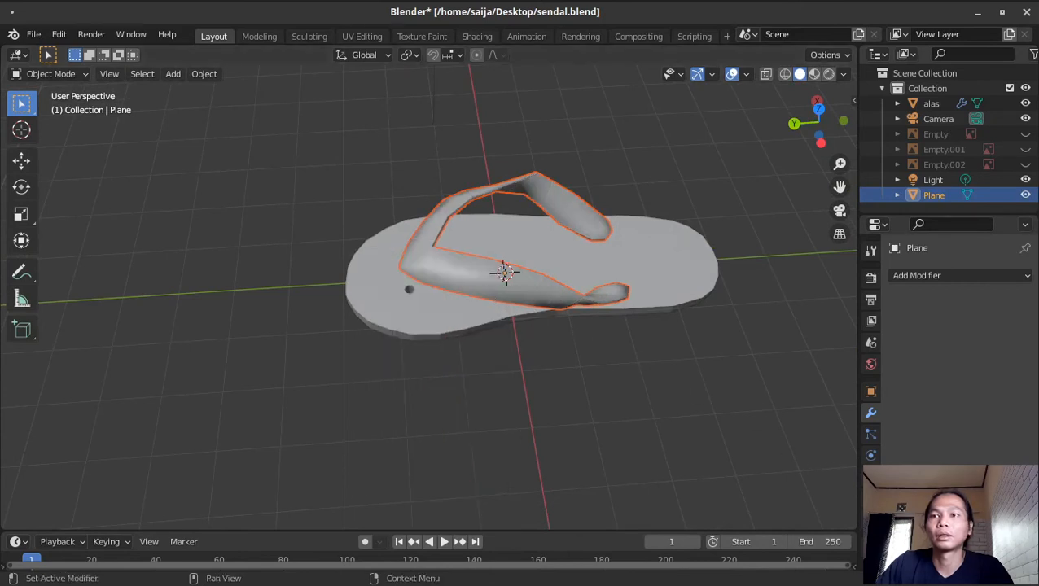
{"action": "left_click", "coordinate": [871, 498]}
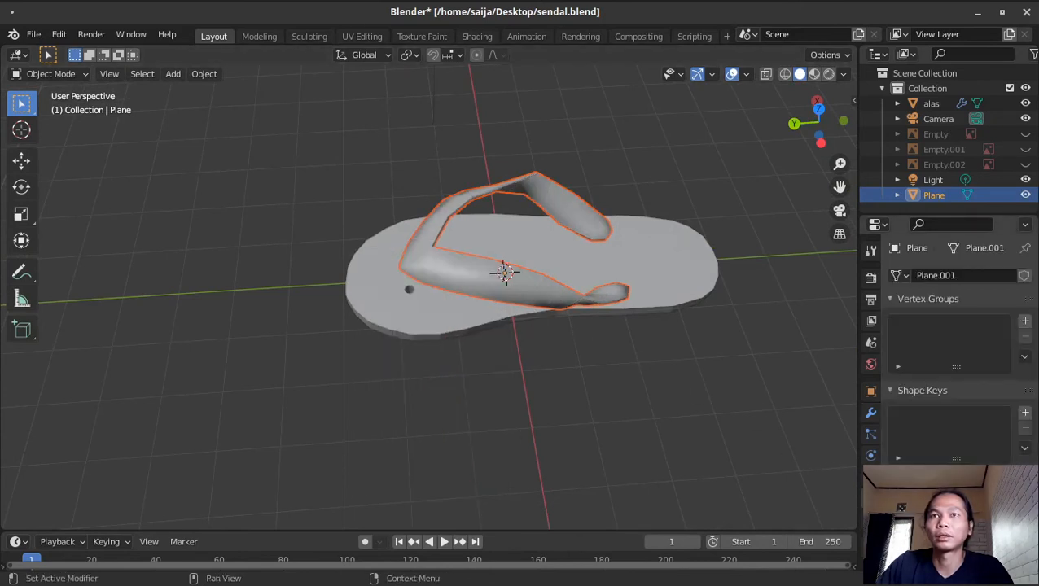
Hide the sole object alas and select the three attachment circles on the strap's underside, growing the selection from their centre vertices
{"action": "middle_click_drag", "start_coordinate": [547, 371], "coordinate": [405, 308]}
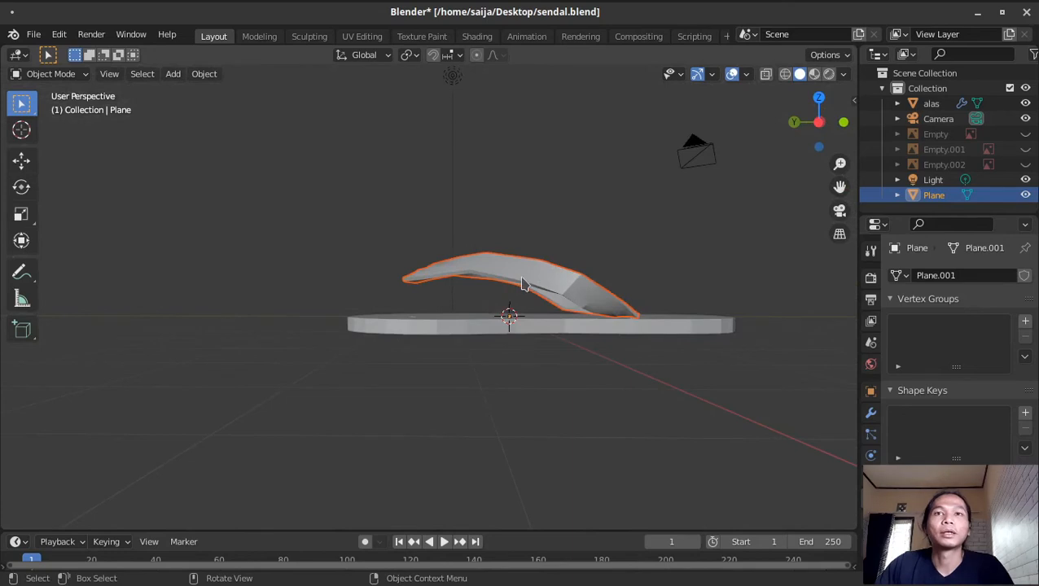
{"action": "key", "text": "Tab"}
{"action": "middle_click_drag", "start_coordinate": [495, 274], "coordinate": [838, 262]}
{"action": "left_click", "coordinate": [1025, 103]}
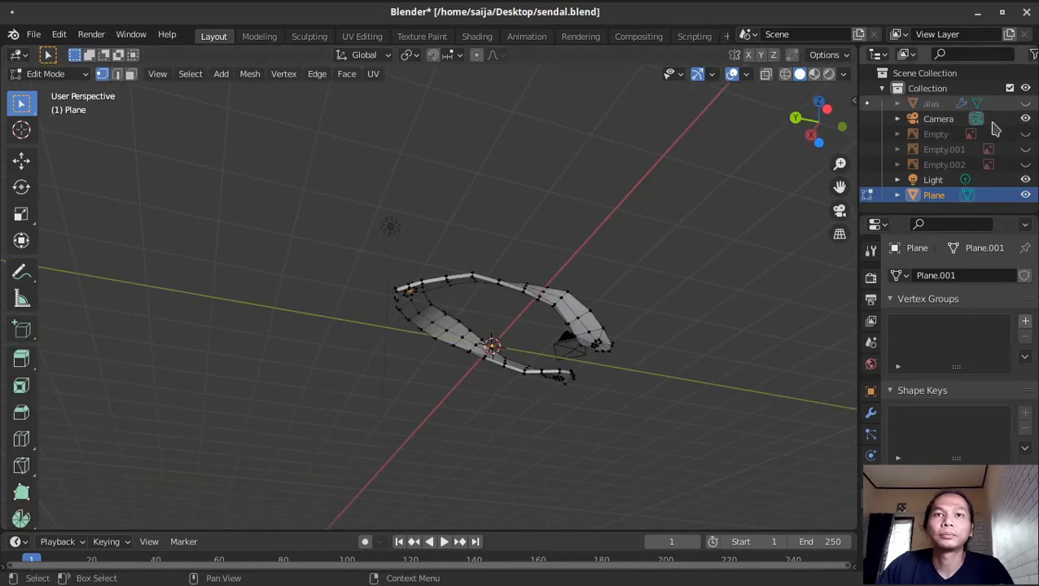
{"action": "middle_click_drag", "start_coordinate": [570, 268], "coordinate": [430, 326]}
{"action": "scroll", "coordinate": [429, 324], "scroll_direction": "up", "scroll_amount": 1}
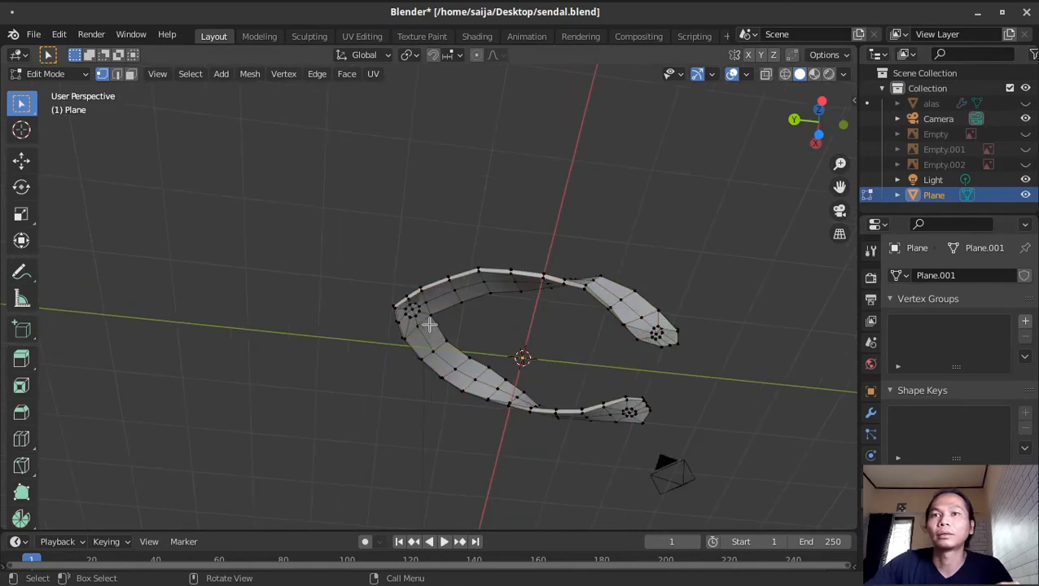
{"action": "scroll", "coordinate": [429, 325], "scroll_direction": "up", "scroll_amount": 1}
{"action": "key", "text": "ctrl+KP_7"}
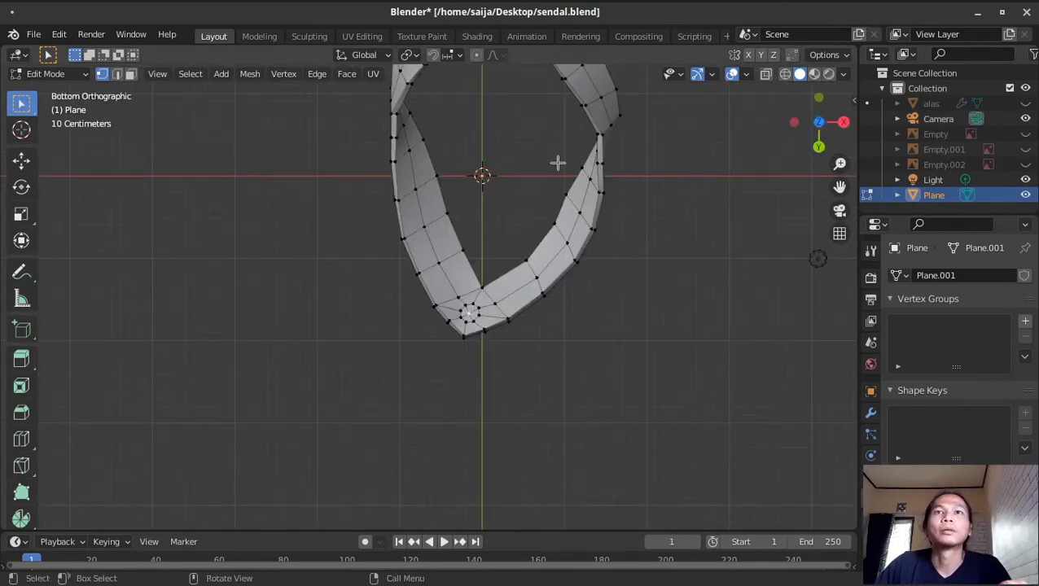
{"action": "middle_click_drag", "start_coordinate": [558, 162], "coordinate": [584, 373], "text": "shift"}
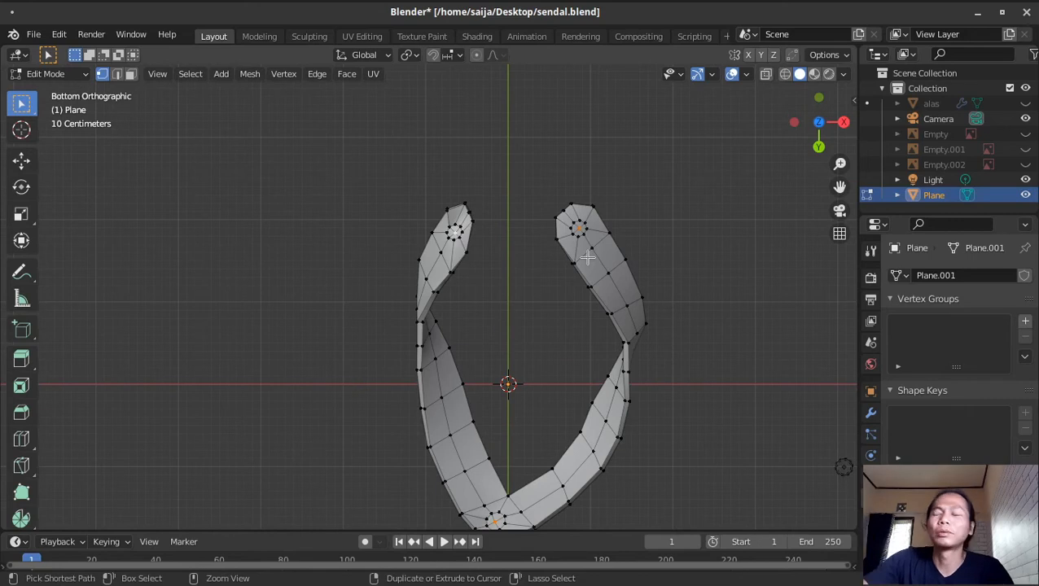
{"action": "key", "text": "ctrl+KP_Add"}
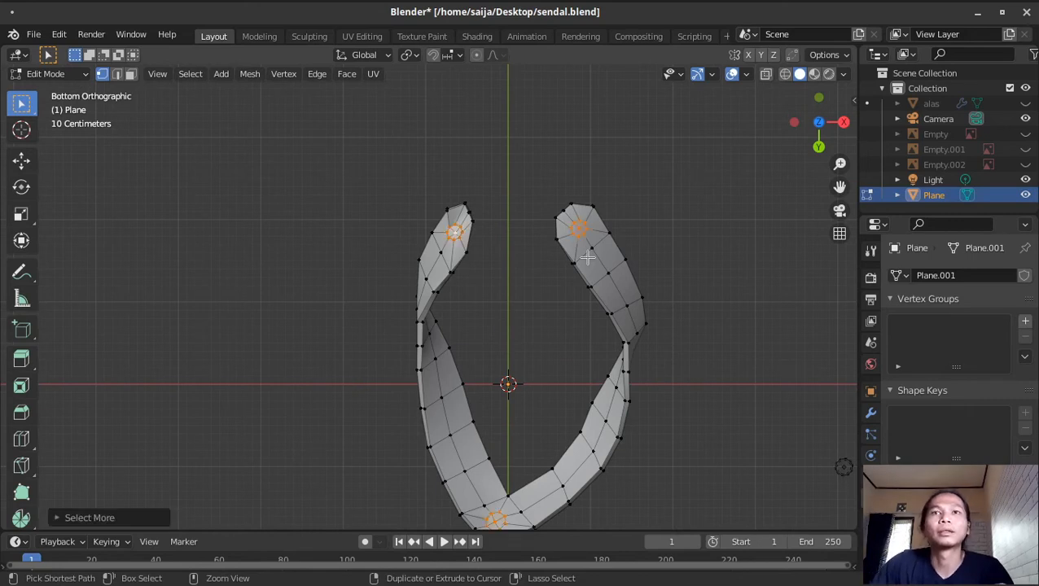
{"action": "middle_click_drag", "start_coordinate": [641, 357], "coordinate": [633, 280], "text": "shift"}
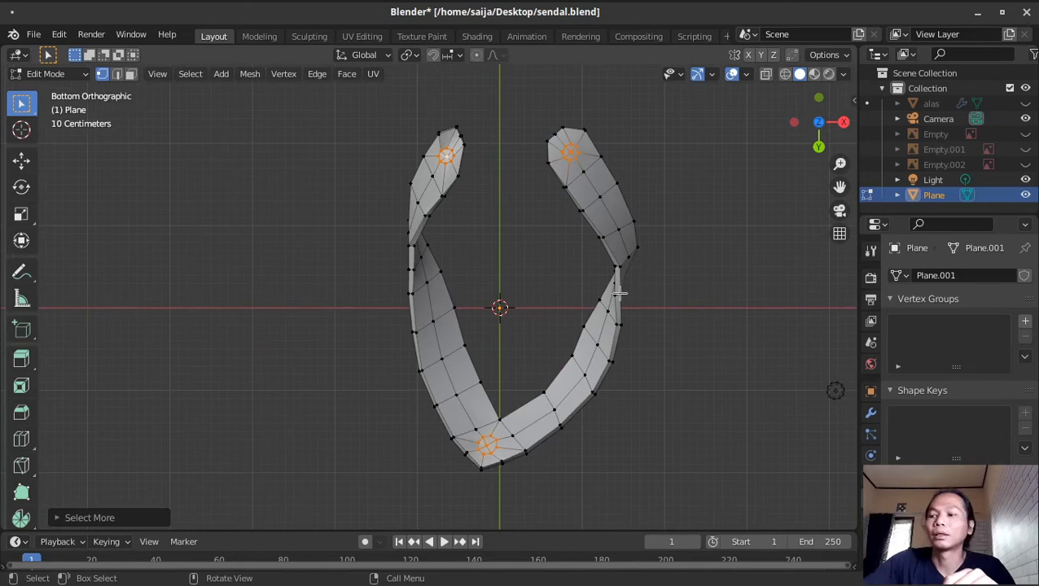
Show the sole again and extrude the three circles straight down along global Z until the rear pegs pass through the sole
{"action": "key", "text": "KP_3"}
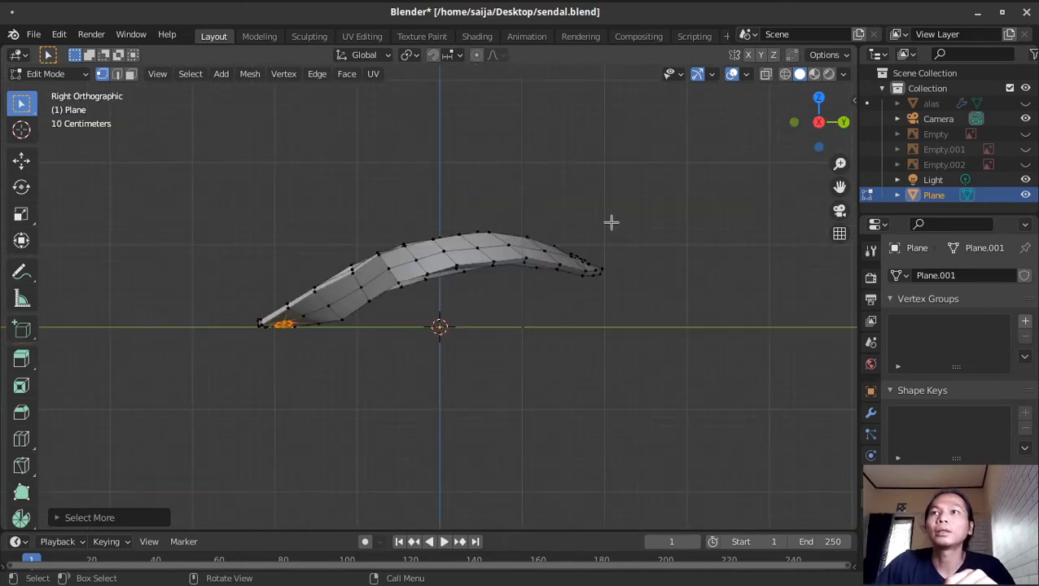
{"action": "left_click", "coordinate": [1025, 103]}
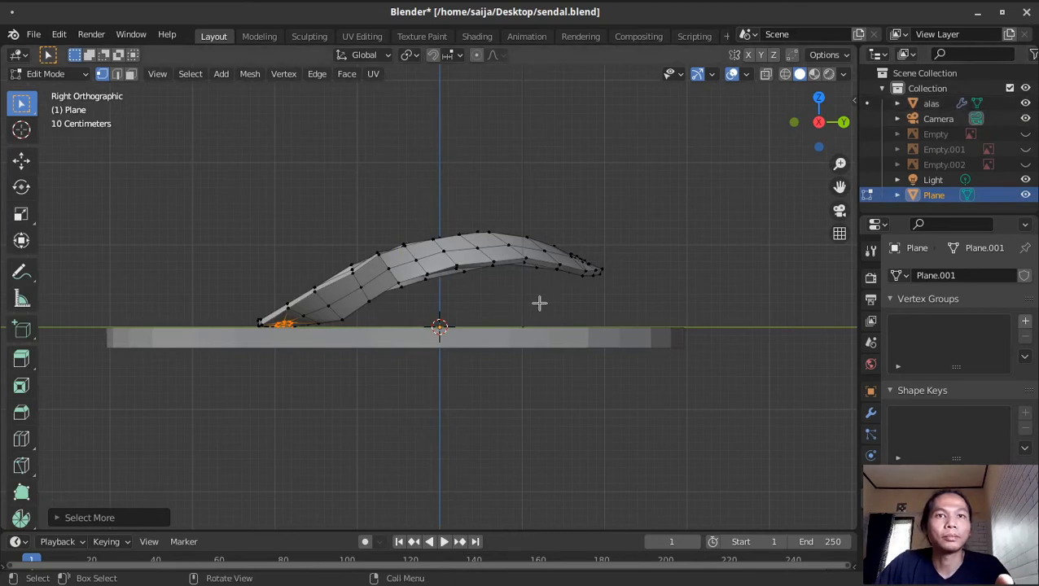
{"action": "key", "text": "e"}
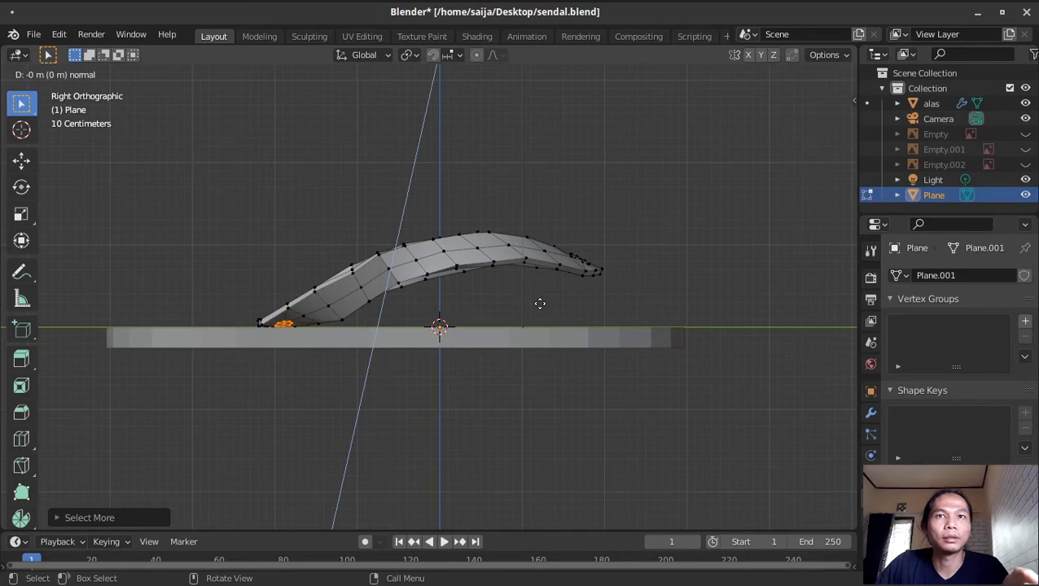
{"action": "key", "text": "z"}
{"action": "key", "text": "z"}
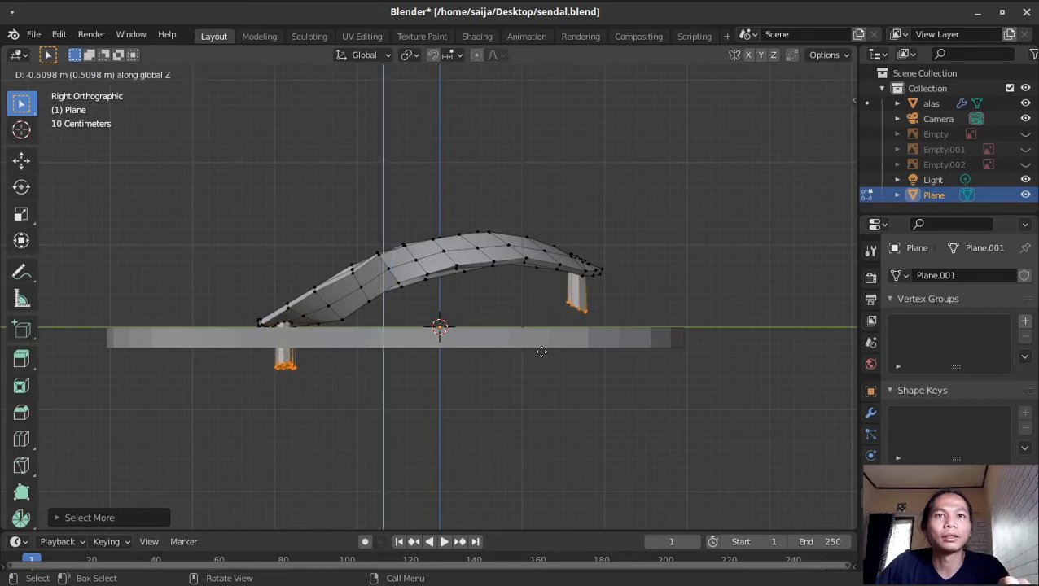
{"action": "left_click", "coordinate": [539, 339]}
Select the front peg's lower end in wireframe and move it down about 0.7 m along global Z, through the sole
{"action": "key", "text": "shift+z"}
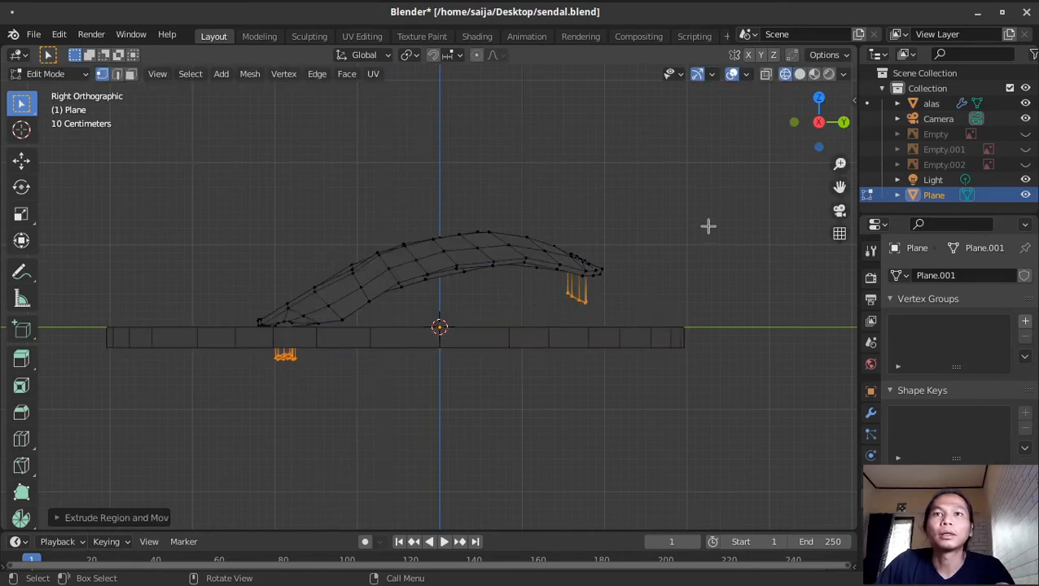
{"action": "left_click_drag", "start_coordinate": [644, 329], "coordinate": [534, 290]}
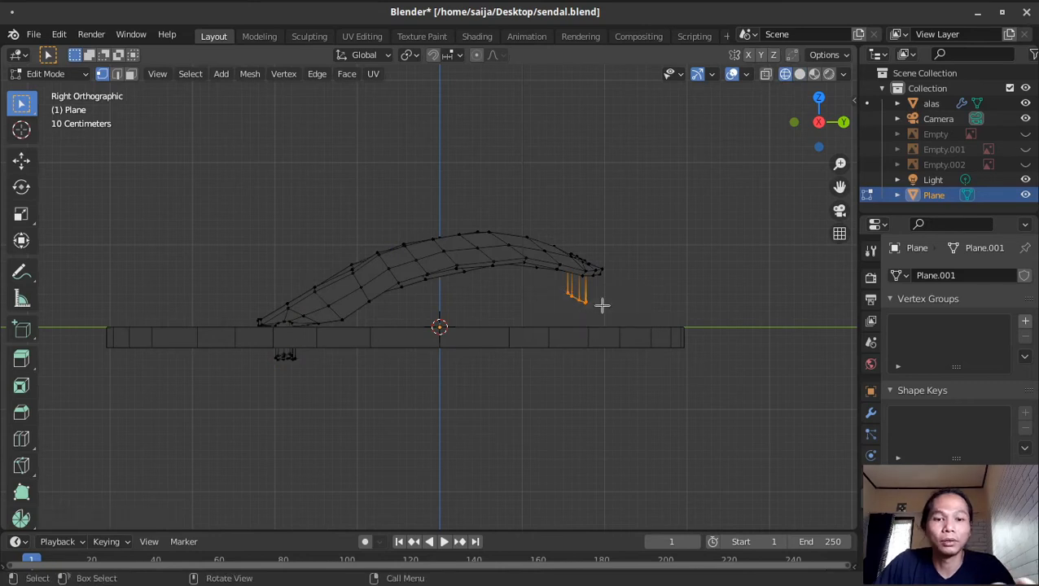
{"action": "key", "text": "e"}
{"action": "key", "text": "z"}
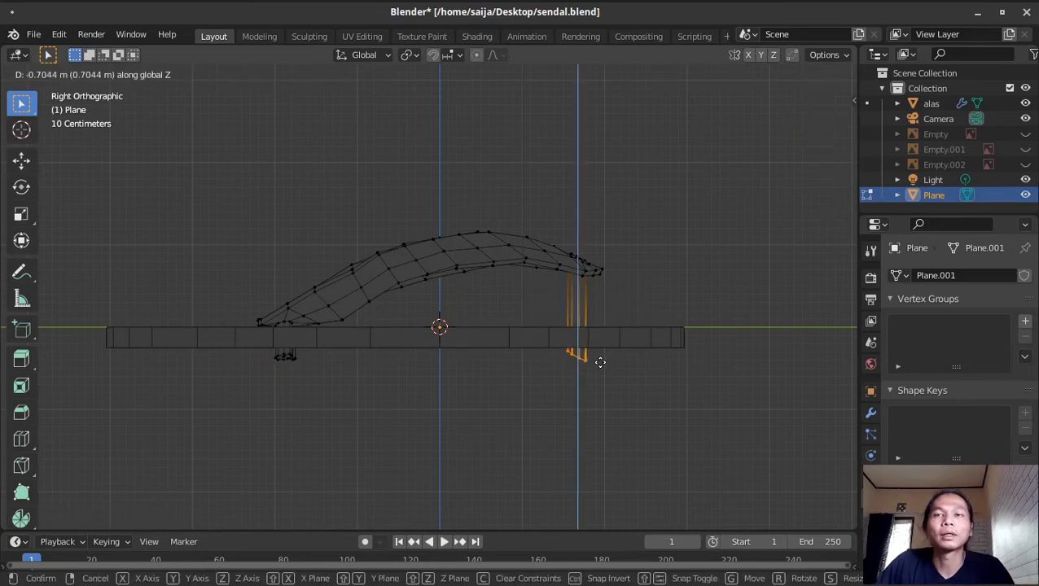
{"action": "left_click", "coordinate": [600, 363]}
Select the lower ends of all three pegs with X-ray on and flatten them to one level by scaling Z to 0
{"action": "middle_click_drag", "start_coordinate": [640, 329], "coordinate": [644, 287], "text": "shift"}
{"action": "scroll", "coordinate": [696, 367], "scroll_direction": "up", "scroll_amount": 1}
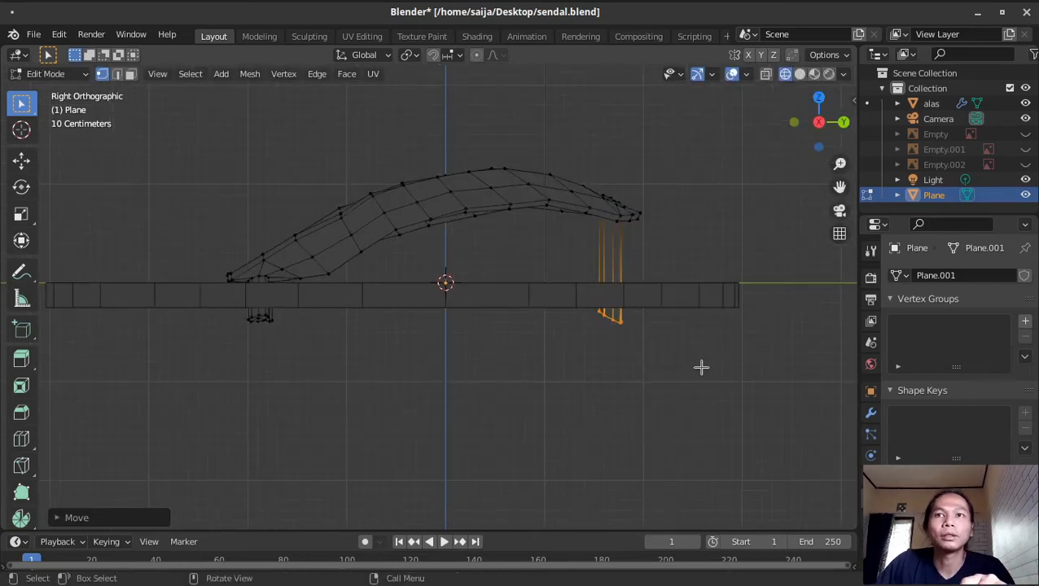
{"action": "left_click_drag", "start_coordinate": [722, 388], "coordinate": [140, 295]}
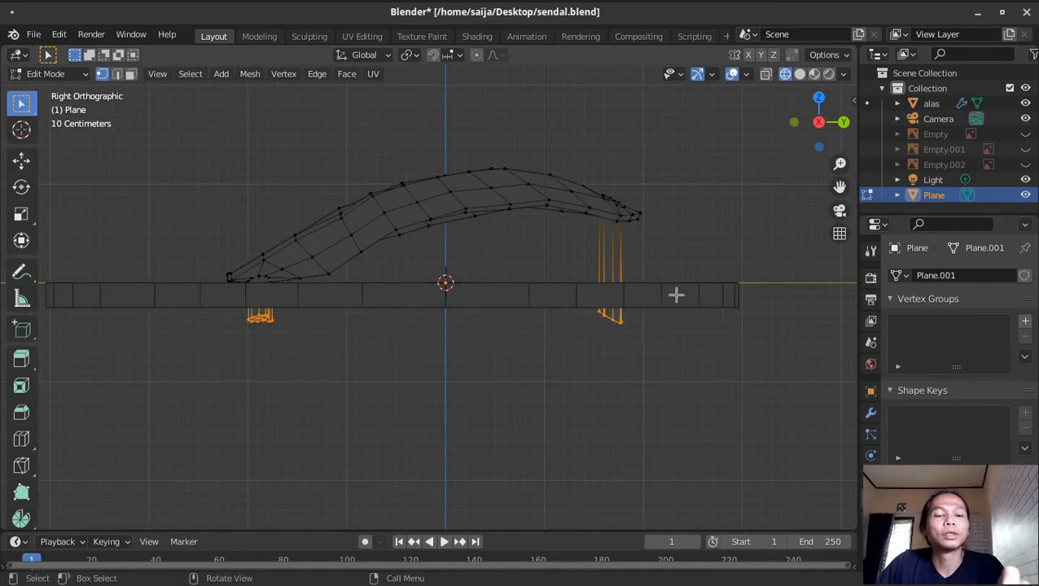
{"action": "key", "text": "z"}
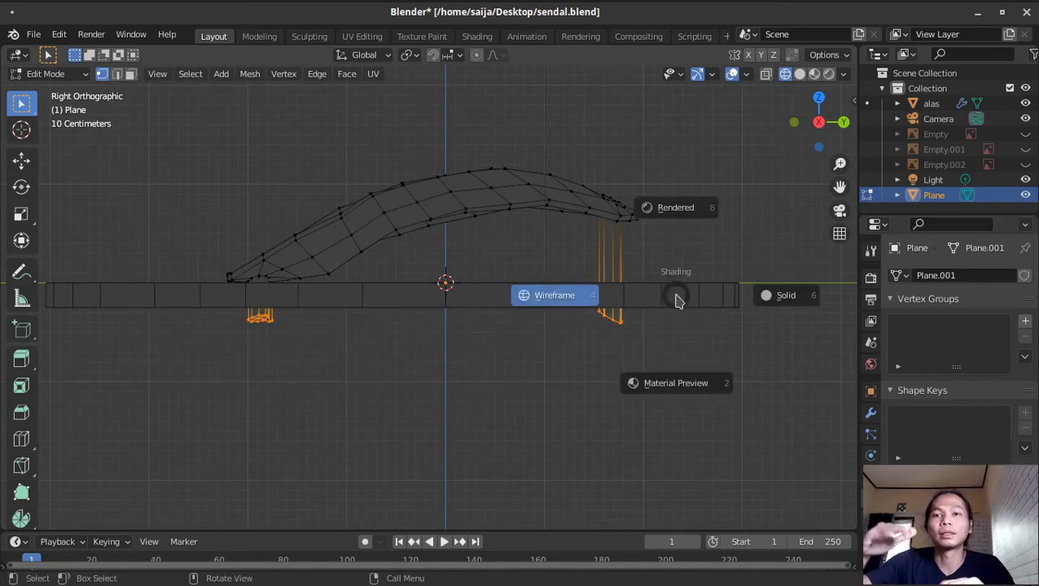
{"action": "left_click", "coordinate": [553, 295]}
{"action": "scroll", "coordinate": [299, 330], "scroll_direction": "up", "scroll_amount": 1}
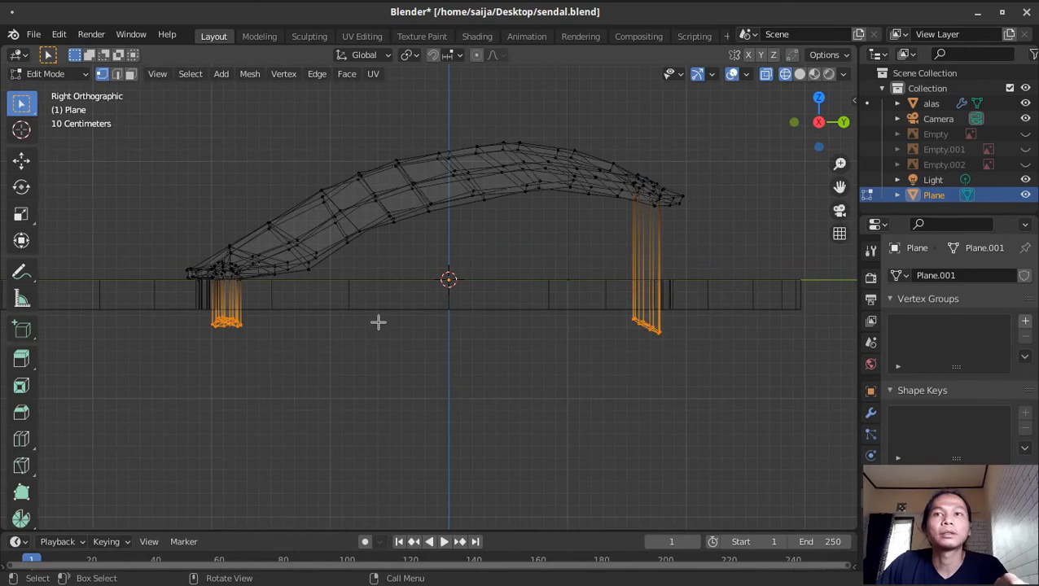
{"action": "key", "text": "s"}
{"action": "key", "text": "z"}
{"action": "key", "text": "0"}
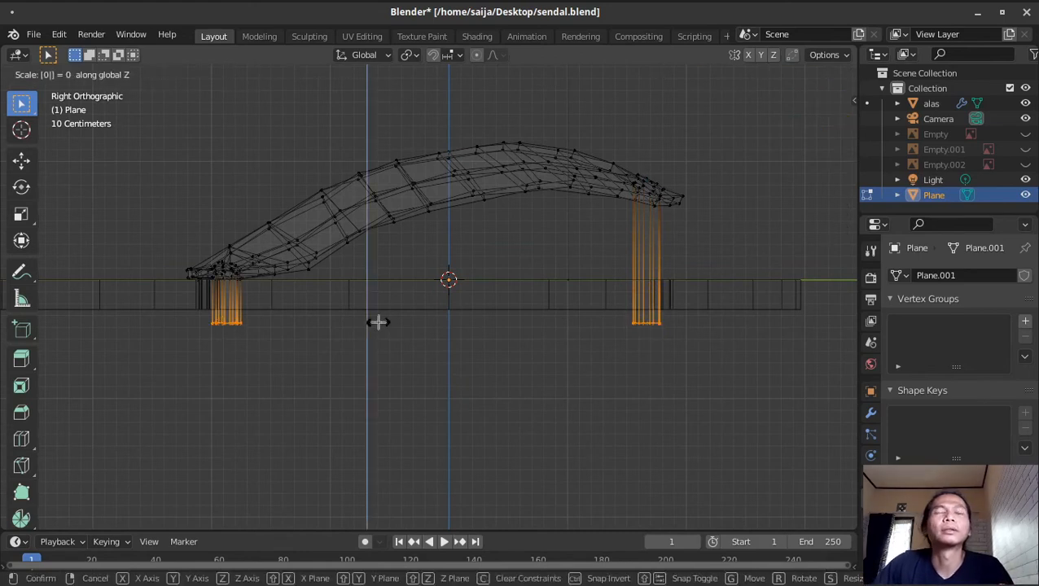
{"action": "key", "text": "Return"}
Turn X-ray off and select the front peg's bottom cap, growing the selection from its centre vertex
{"action": "scroll", "coordinate": [361, 339], "scroll_direction": "up", "scroll_amount": 1}
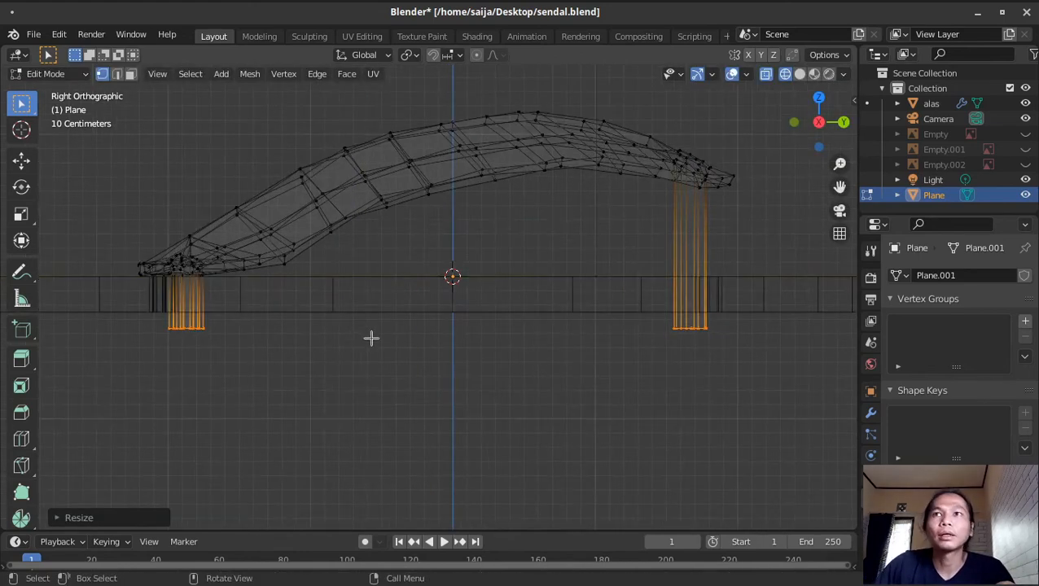
{"action": "left_click", "coordinate": [765, 74]}
{"action": "left_click", "coordinate": [687, 353]}
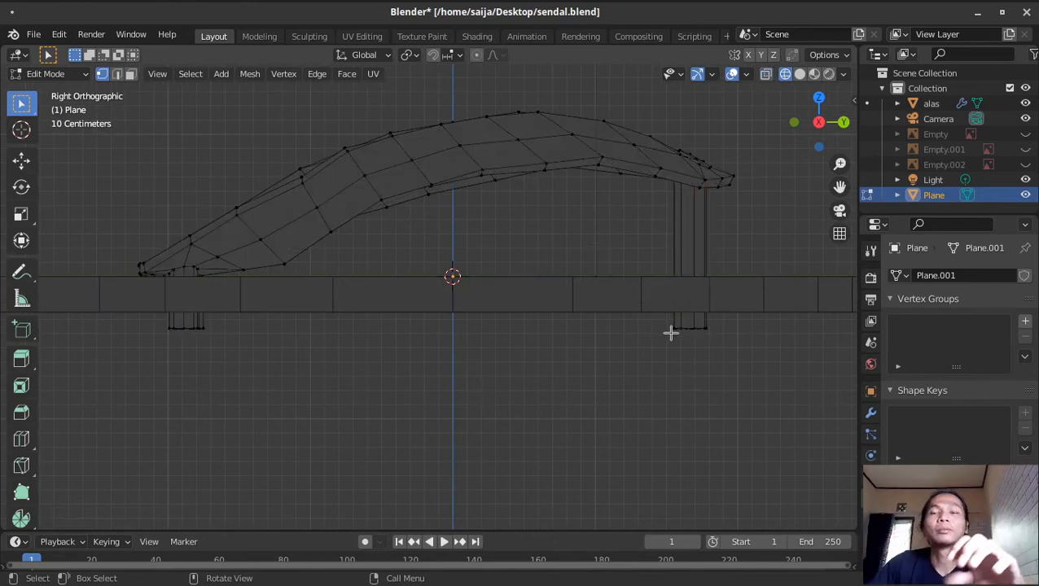
{"action": "middle_click_drag", "start_coordinate": [675, 336], "coordinate": [714, 183]}
{"action": "left_click", "coordinate": [713, 186]}
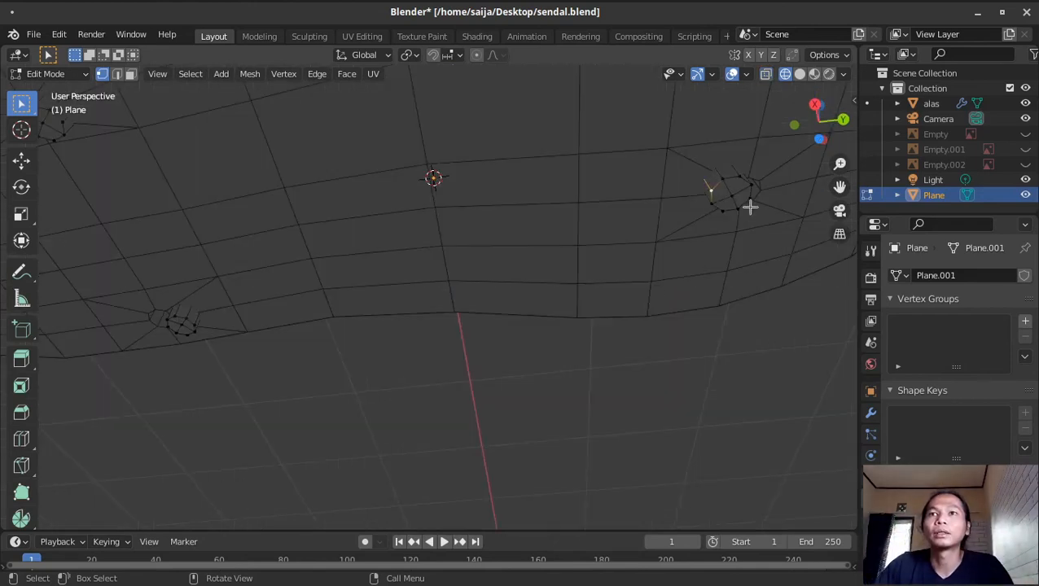
{"action": "left_click", "coordinate": [736, 198]}
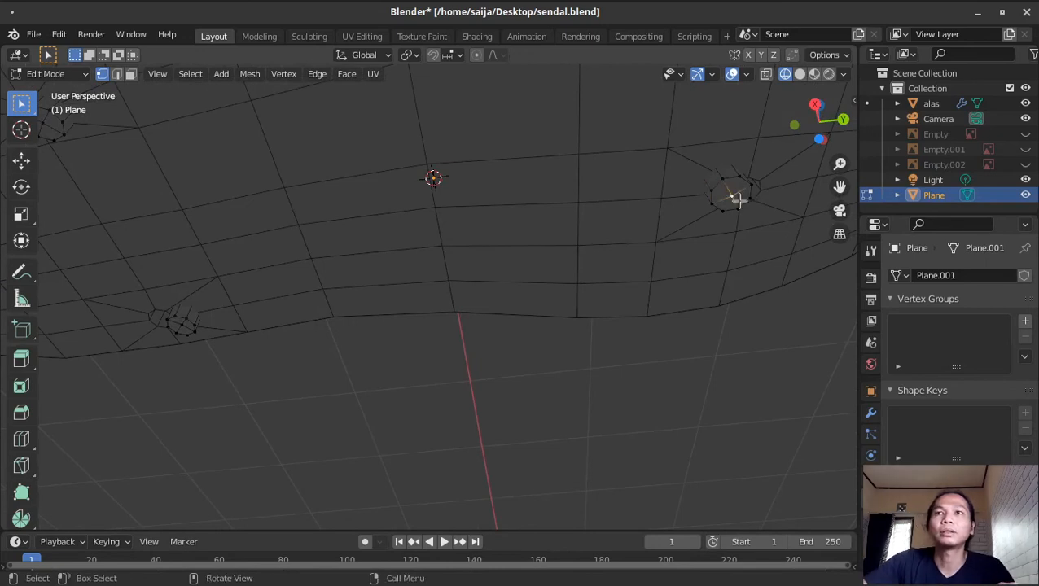
{"action": "key", "text": "ctrl+KP_Add"}
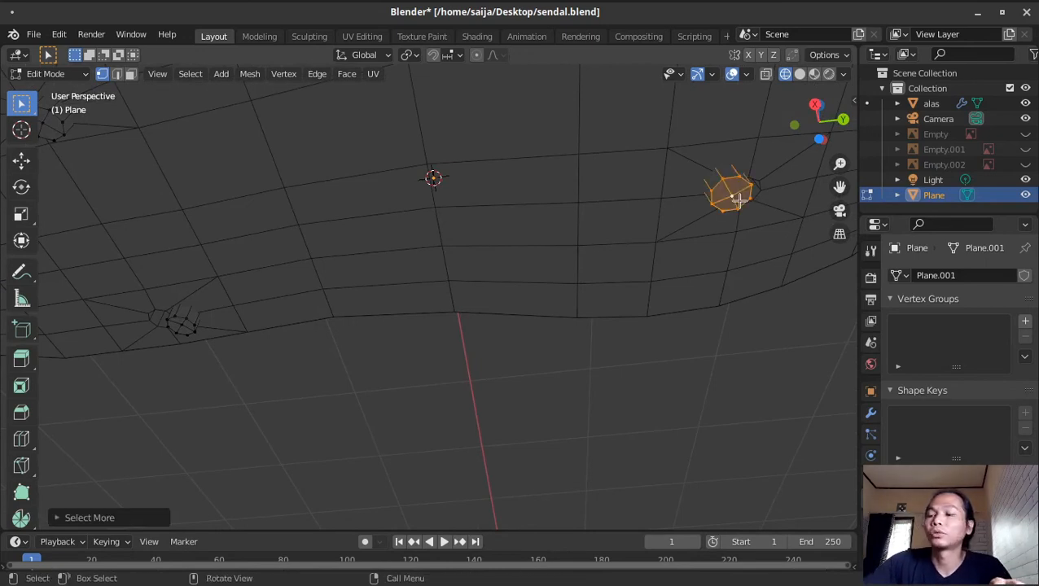
{"action": "key", "text": "KP_3"}
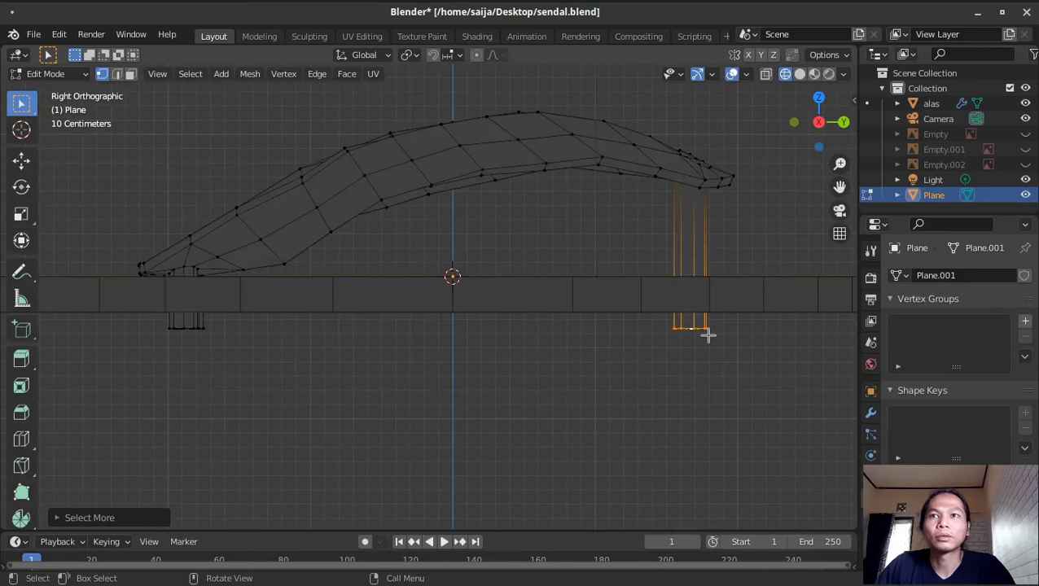
Extrude the front peg's bottom cap in place and scale the new face to about 2.04 times its size
{"action": "key", "text": "e"}
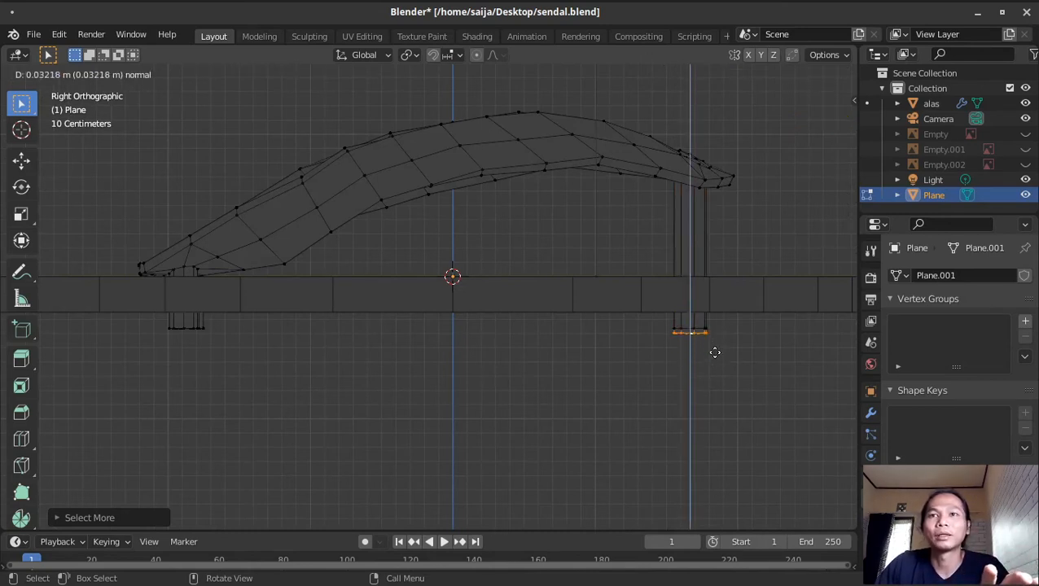
{"action": "right_click", "coordinate": [715, 346]}
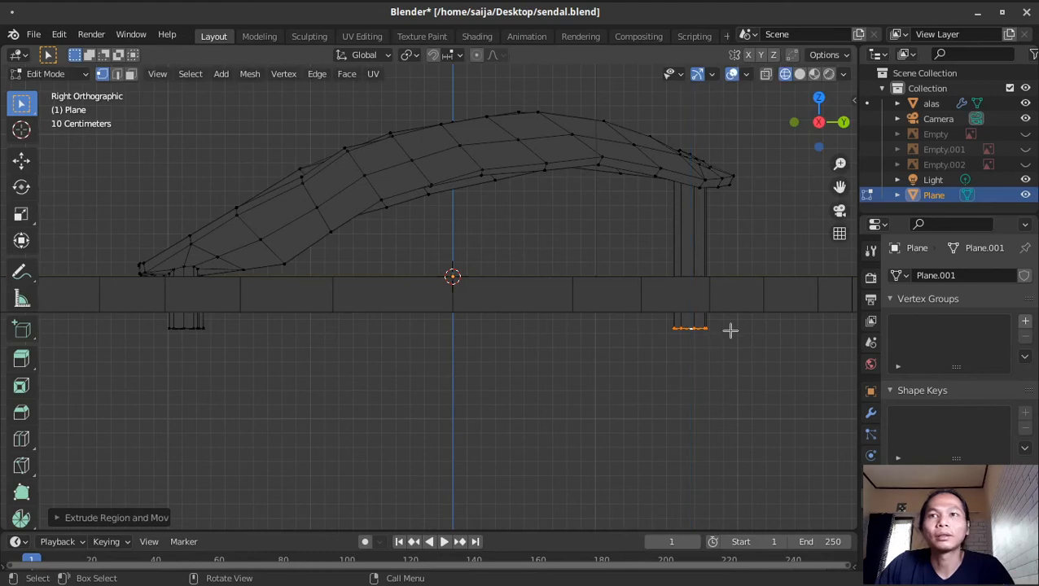
{"action": "key", "text": "s"}
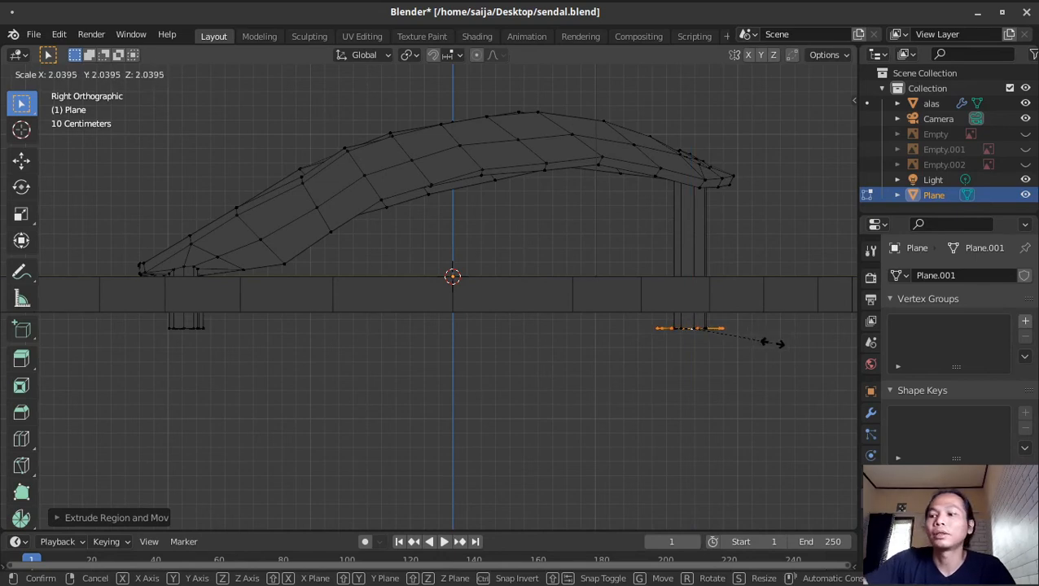
{"action": "left_click", "coordinate": [772, 343]}
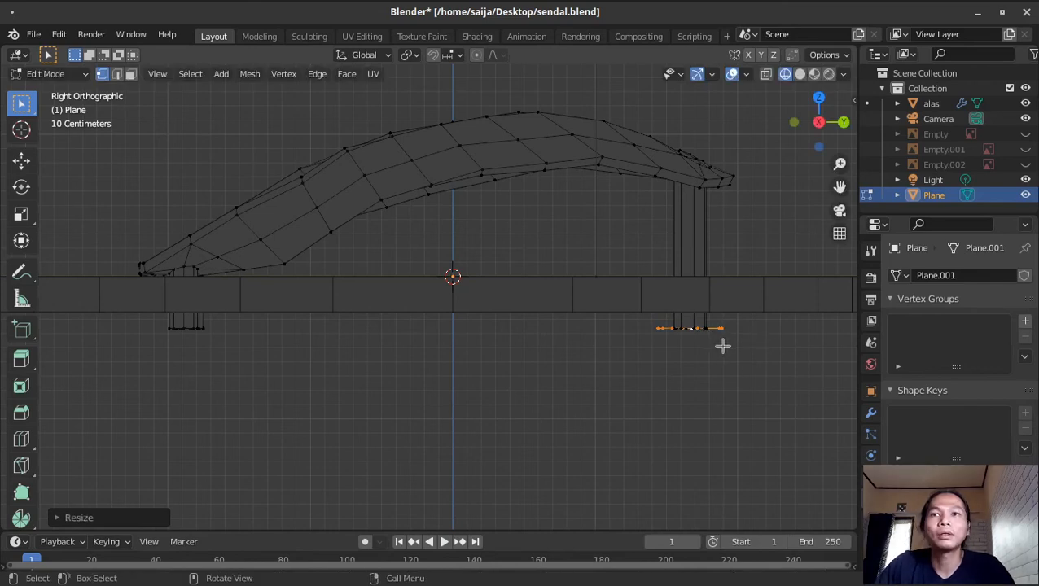
Extrude the front peg's widened cap by 0.05 m along its normal to form a flange
{"action": "key", "text": "e"}
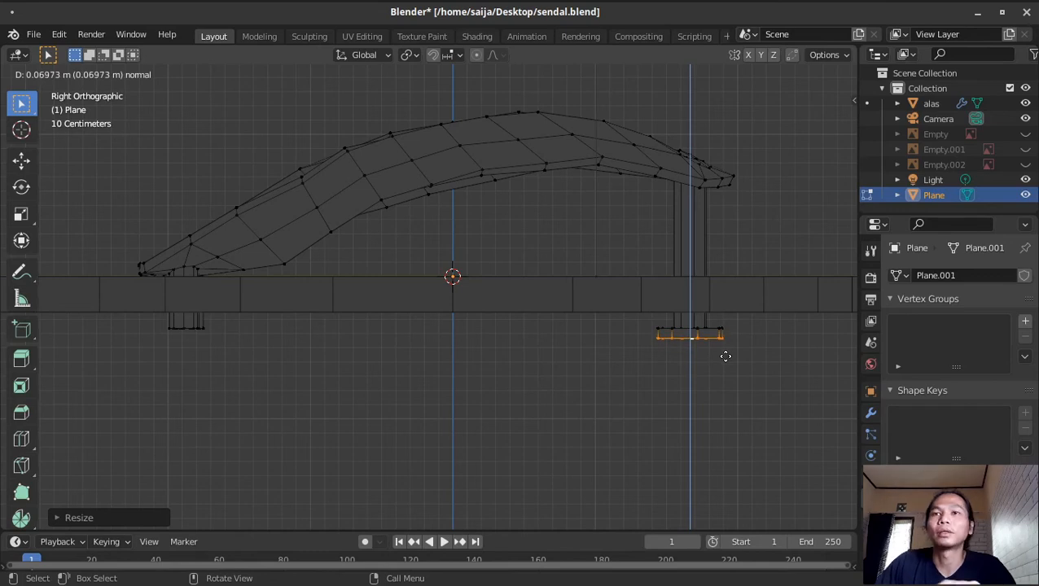
{"action": "type", "text": "0.05"}
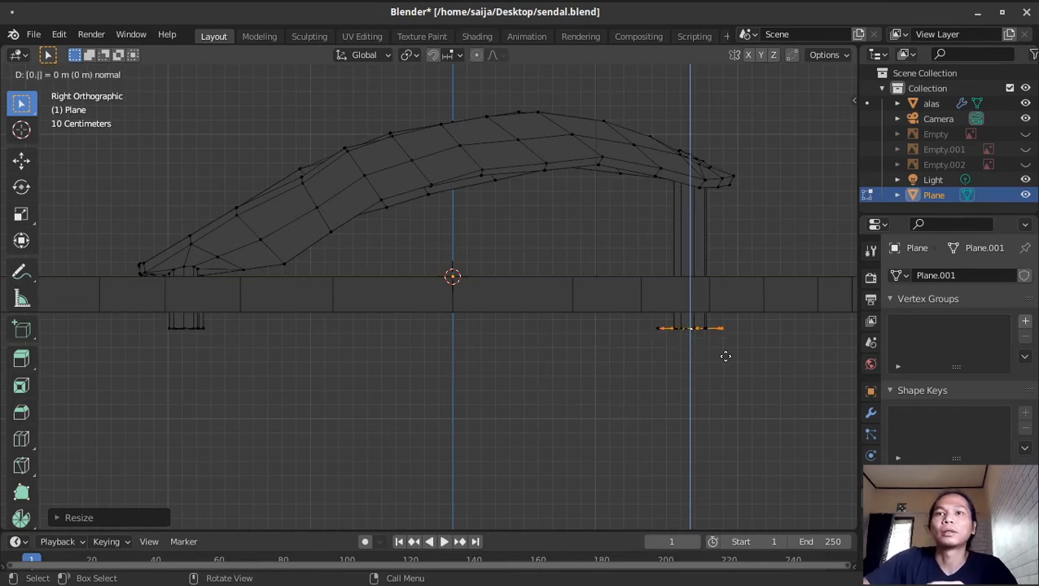
{"action": "key", "text": "Return"}
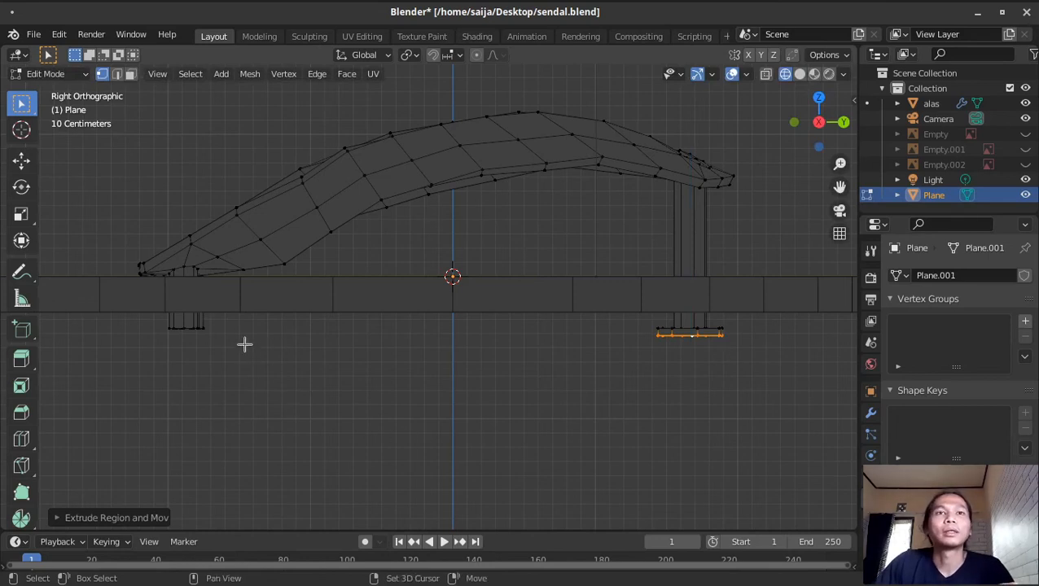
Select the first rear peg's bottom cap, extrude it in place and scale it up wider than the peg
{"action": "middle_click_drag", "start_coordinate": [306, 344], "coordinate": [386, 208], "text": "shift"}
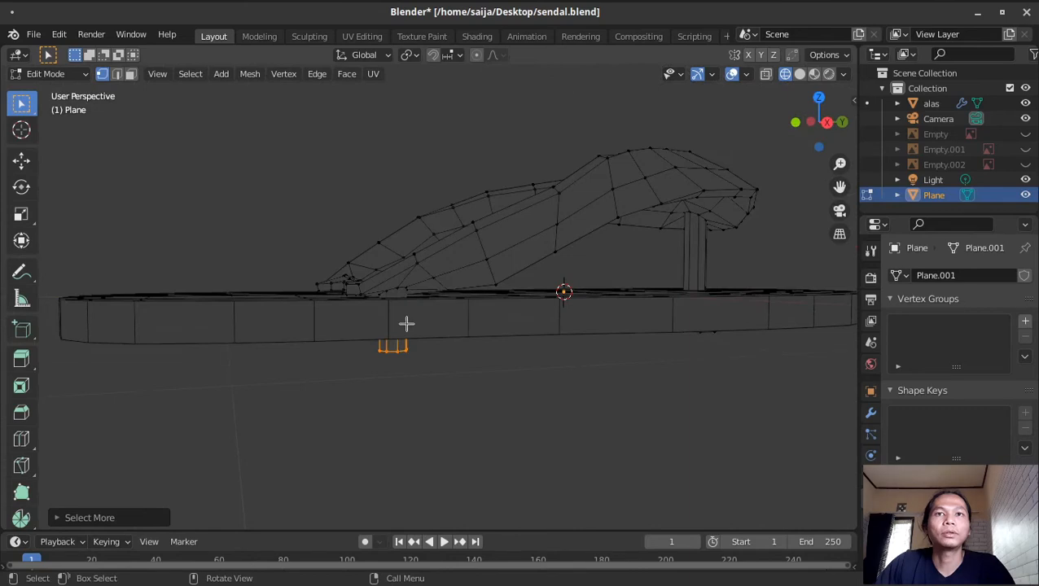
{"action": "key", "text": "e"}
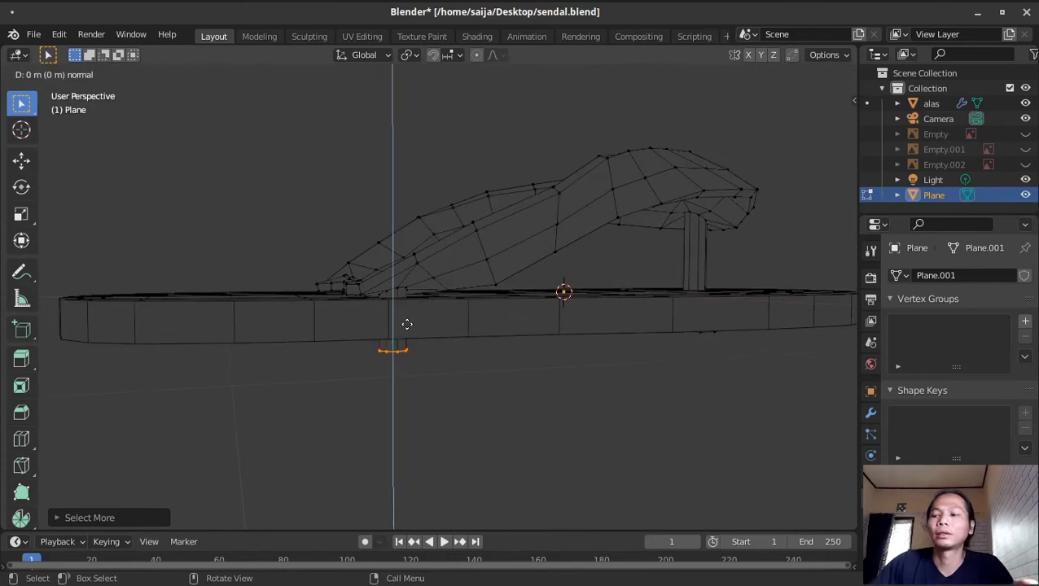
{"action": "right_click", "coordinate": [406, 324]}
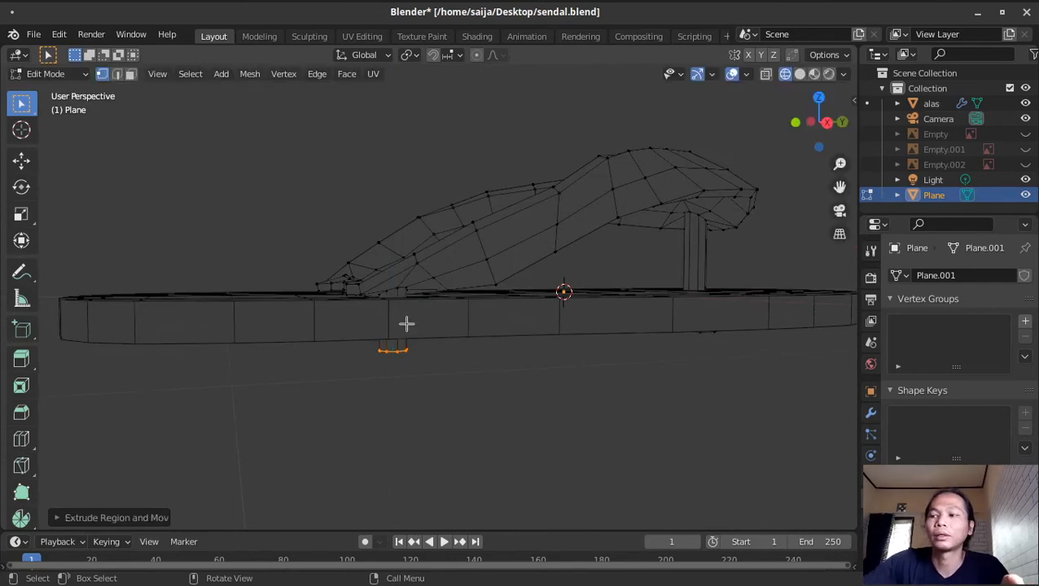
{"action": "key", "text": "KP_3"}
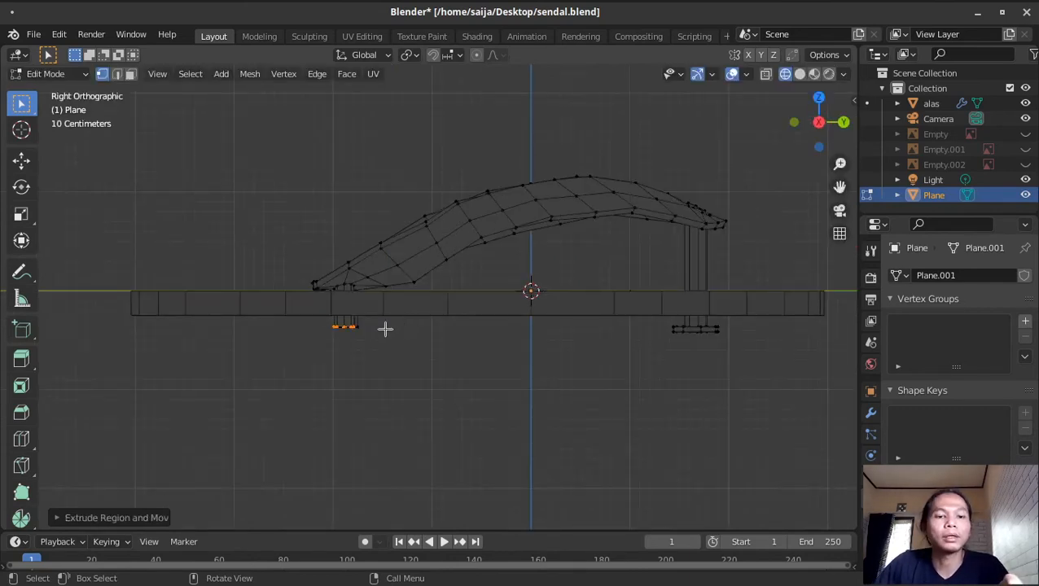
{"action": "key", "text": "s"}
{"action": "left_click", "coordinate": [401, 332]}
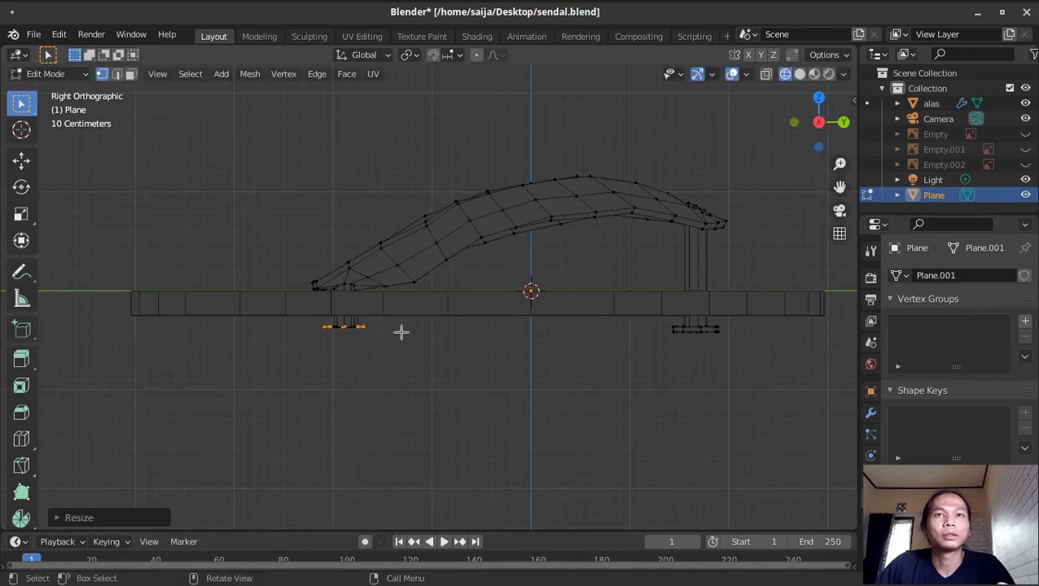
Extrude the first rear peg's widened cap by -0.05 m along global Z
{"action": "key", "text": "e"}
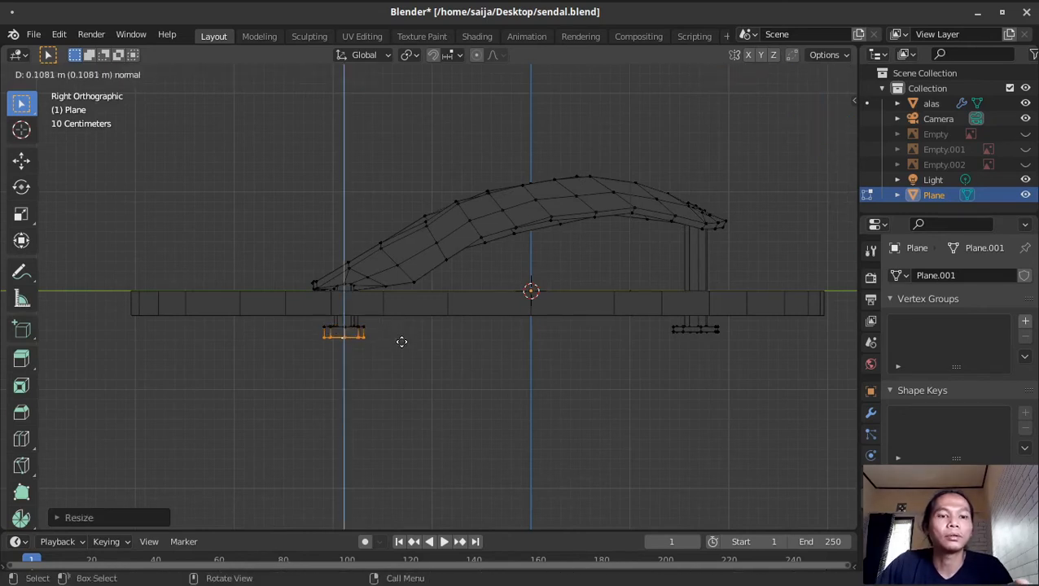
{"action": "key", "text": "z"}
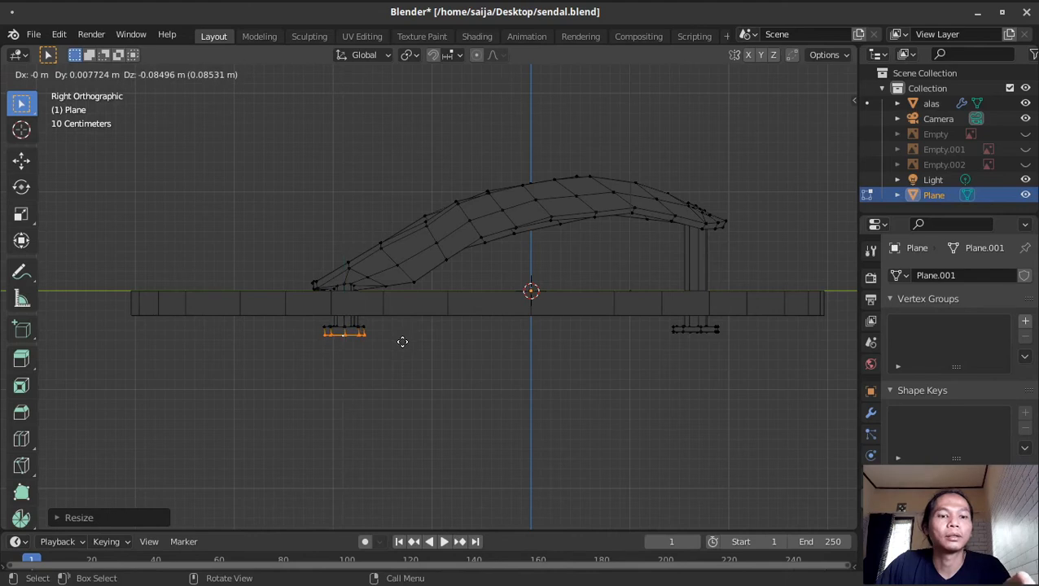
{"action": "key", "text": "z"}
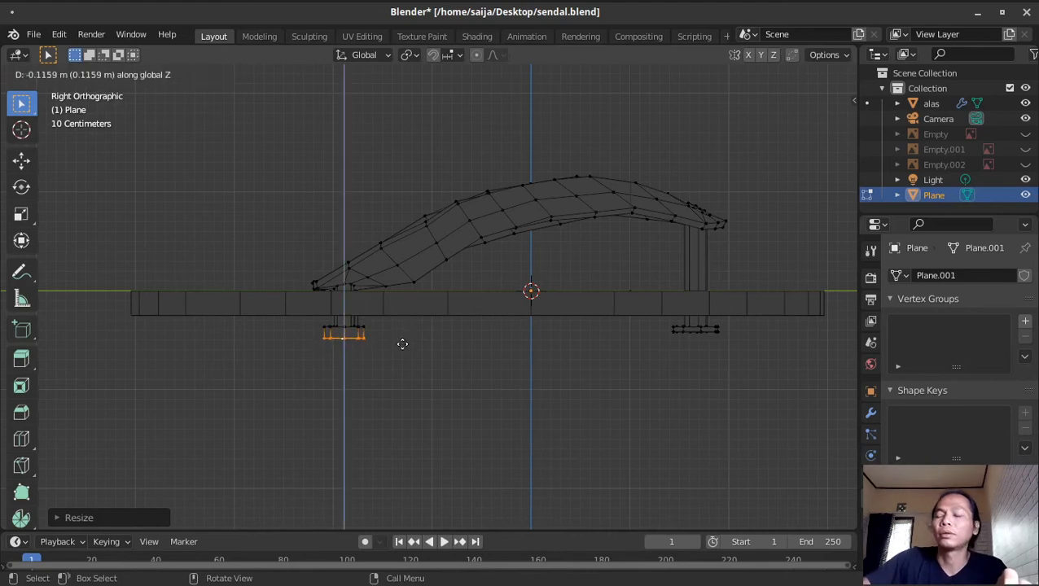
{"action": "type", "text": "0.05"}
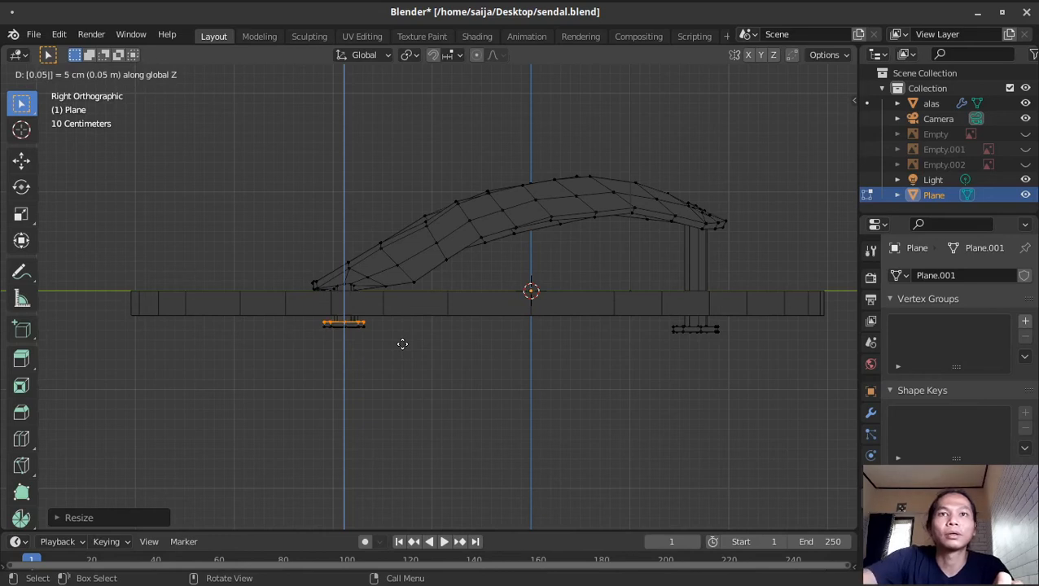
{"action": "key", "text": "BackSpace"}
{"action": "key", "text": "BackSpace"}
{"action": "key", "text": "BackSpace"}
{"action": "key", "text": "BackSpace"}
{"action": "type", "text": "-0.05"}
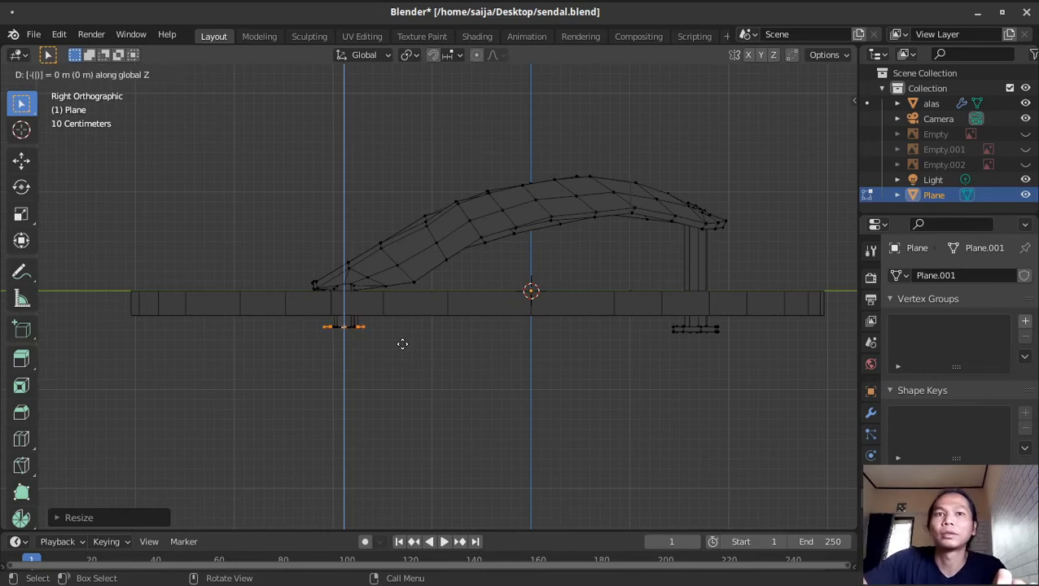
{"action": "key", "text": "Return"}
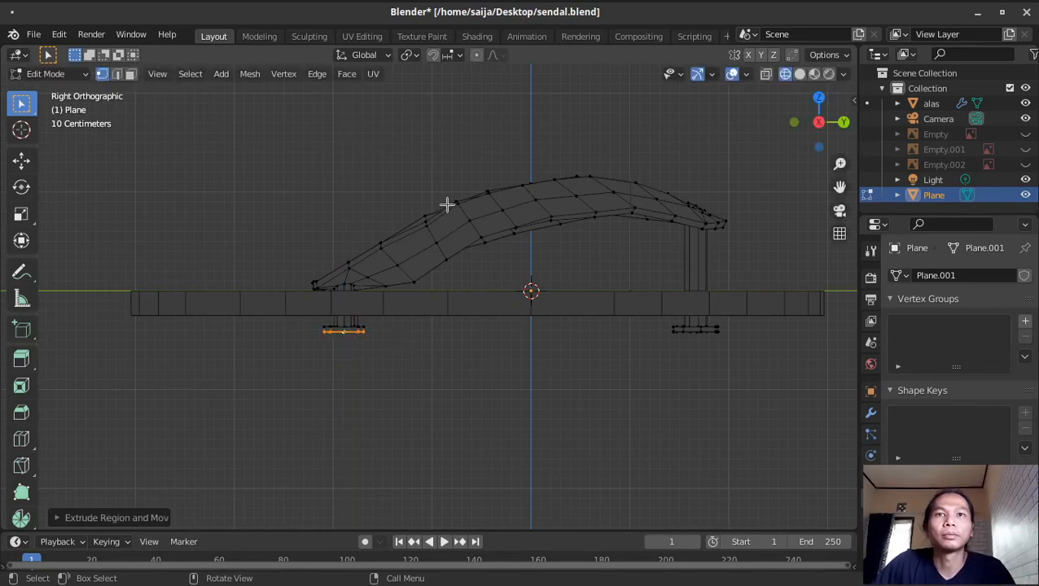
Grow a selection over the remaining rear peg's bottom cap, extrude it in place and scale it by 2
{"action": "middle_click_drag", "start_coordinate": [382, 270], "coordinate": [608, 221]}
{"action": "left_click", "coordinate": [504, 293]}
{"action": "key", "text": "ctrl+KP_Add"}
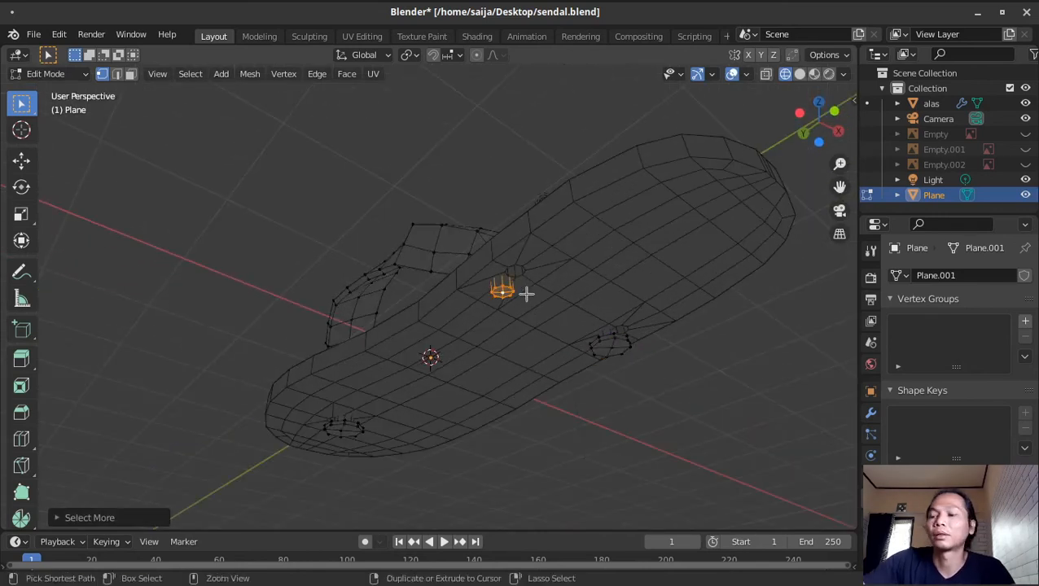
{"action": "key", "text": "KP_3"}
{"action": "key", "text": "e"}
{"action": "key", "text": "Return"}
{"action": "type", "text": "s2"}
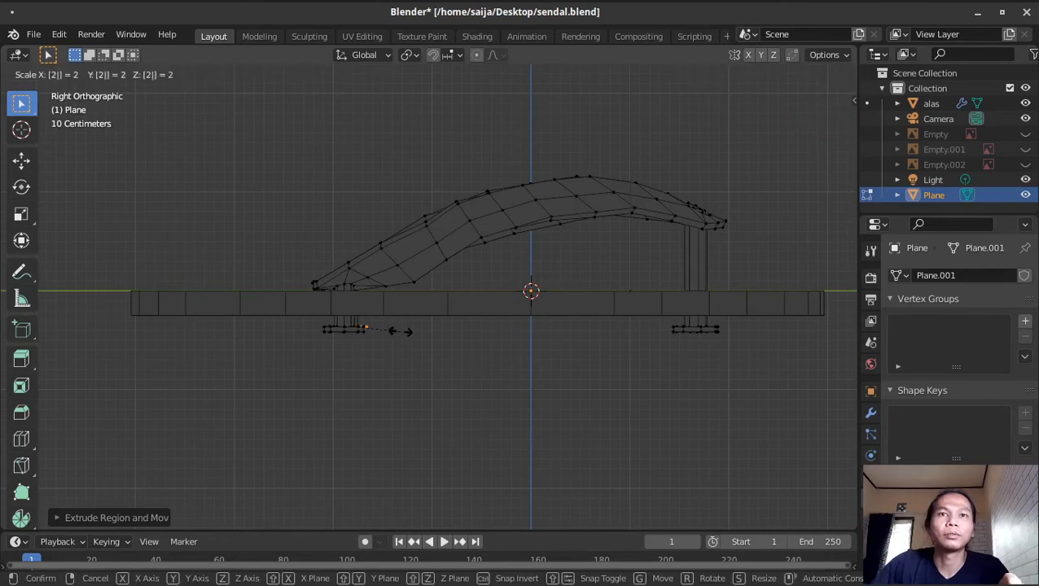
{"action": "key", "text": "Return"}
Extrude the remaining rear peg's widened cap about 0.05 m along its normal and display the model in solid shading
{"action": "key", "text": "e"}
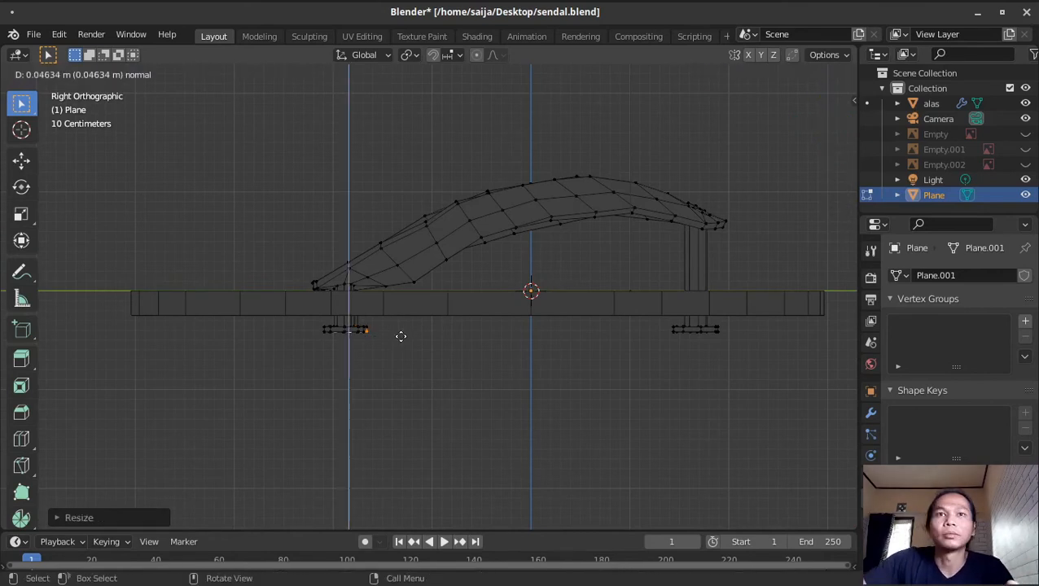
{"action": "left_click", "coordinate": [401, 336]}
{"action": "left_click", "coordinate": [798, 75]}
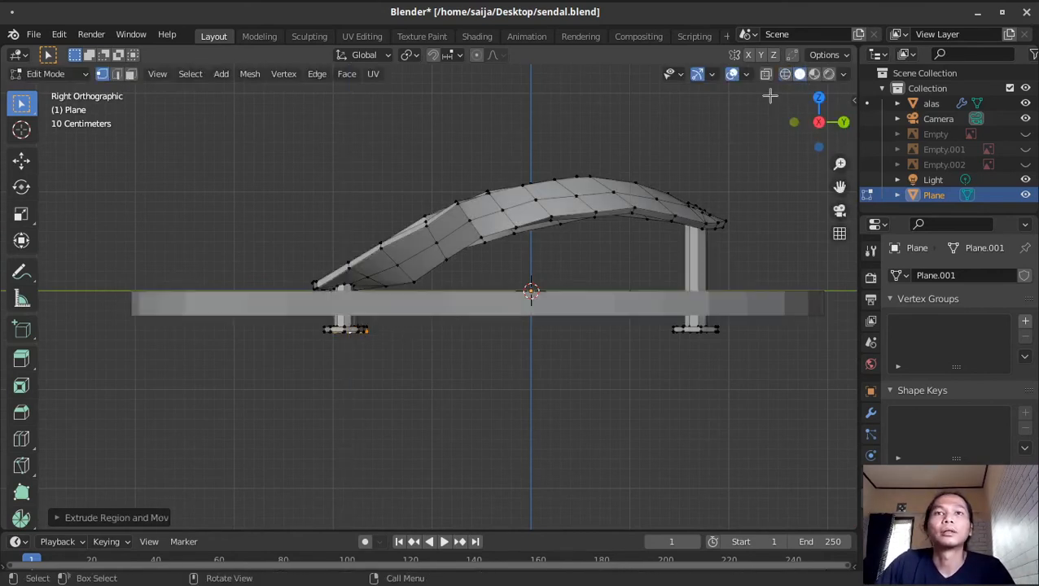
Turn X-ray on and select the whole flange at the lower end of the front peg
{"action": "mouse_move", "coordinate": [684, 271]}
{"action": "middle_mouse_down"}
{"action": "mouse_move", "coordinate": [652, 227]}
{"action": "mouse_move", "coordinate": [658, 204]}
{"action": "mouse_move", "coordinate": [754, 194]}
{"action": "mouse_move", "coordinate": [799, 215]}
{"action": "mouse_move", "coordinate": [569, 237]}
{"action": "mouse_move", "coordinate": [654, 257]}
{"action": "mouse_move", "coordinate": [640, 283]}
{"action": "mouse_move", "coordinate": [566, 290]}
{"action": "mouse_move", "coordinate": [655, 299]}
{"action": "mouse_move", "coordinate": [684, 274]}
{"action": "mouse_move", "coordinate": [664, 230]}
{"action": "mouse_move", "coordinate": [617, 293]}
{"action": "mouse_move", "coordinate": [647, 327]}
{"action": "mouse_move", "coordinate": [656, 329]}
{"action": "mouse_move", "coordinate": [657, 313]}
{"action": "middle_mouse_up"}
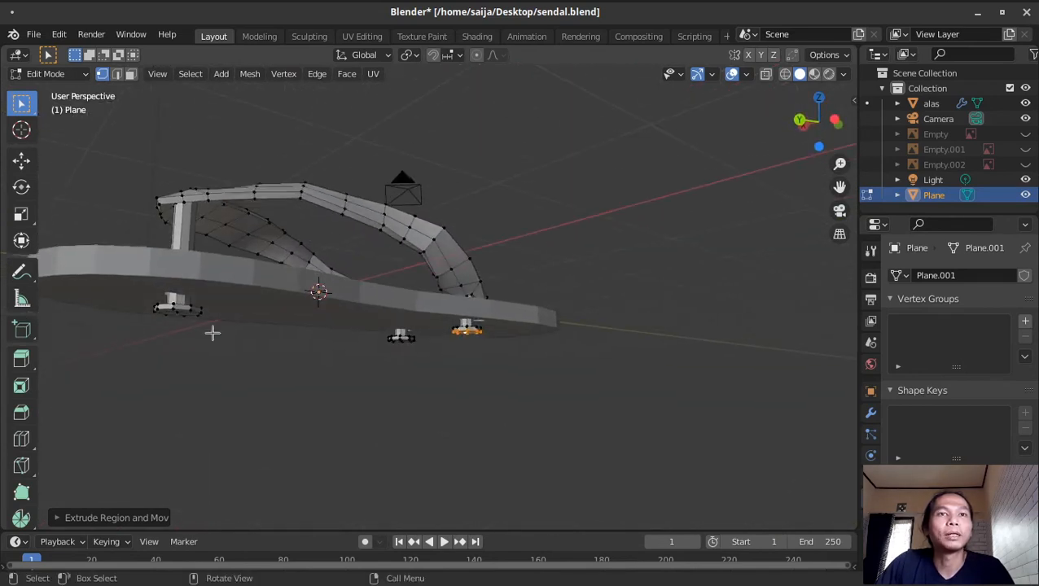
{"action": "middle_click_drag", "start_coordinate": [193, 314], "coordinate": [206, 276]}
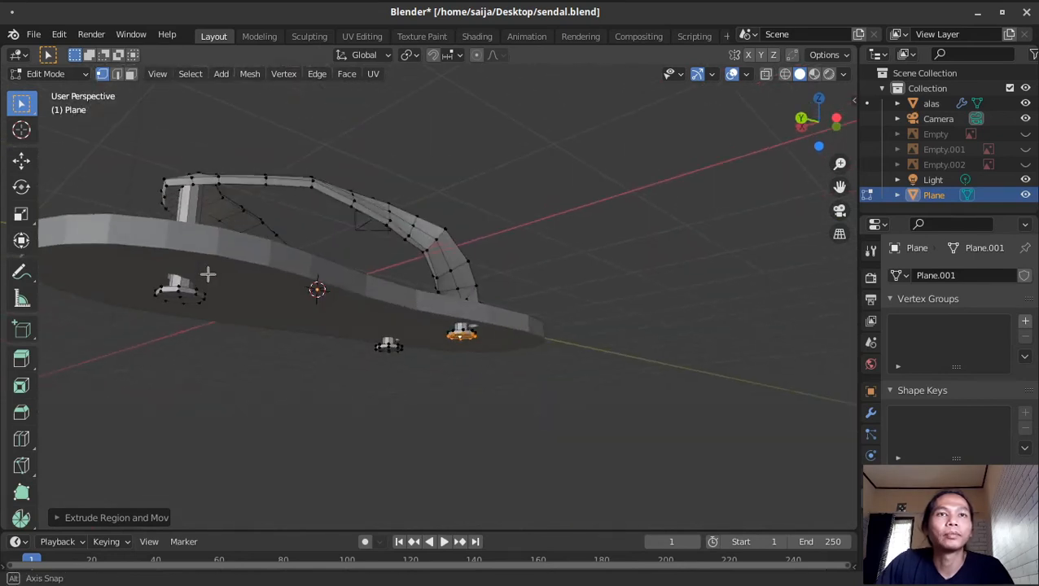
{"action": "left_click_drag", "start_coordinate": [131, 277], "coordinate": [234, 333]}
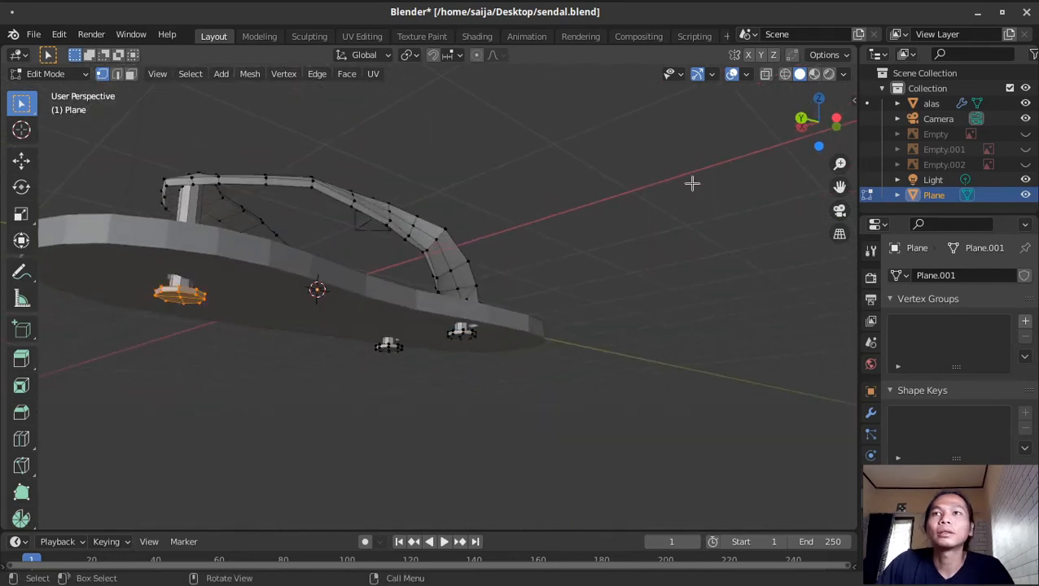
{"action": "left_click", "coordinate": [766, 74]}
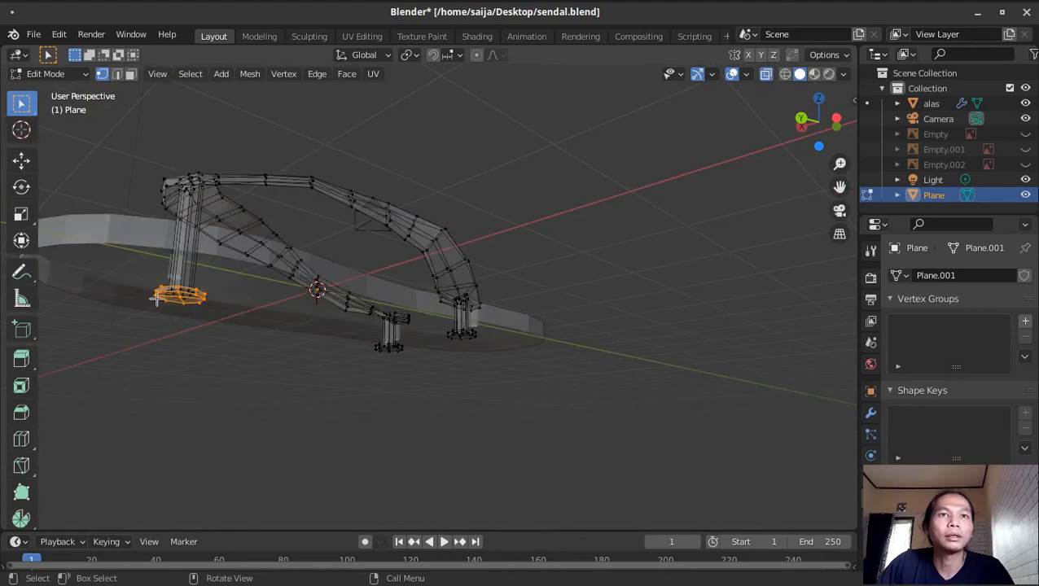
{"action": "left_click_drag", "start_coordinate": [147, 291], "coordinate": [218, 337]}
{"action": "key", "text": "ctrl+l"}
Move the front peg's selected flange along global Y
{"action": "middle_click_drag", "start_coordinate": [294, 296], "coordinate": [315, 374]}
{"action": "key", "text": "KP_7"}
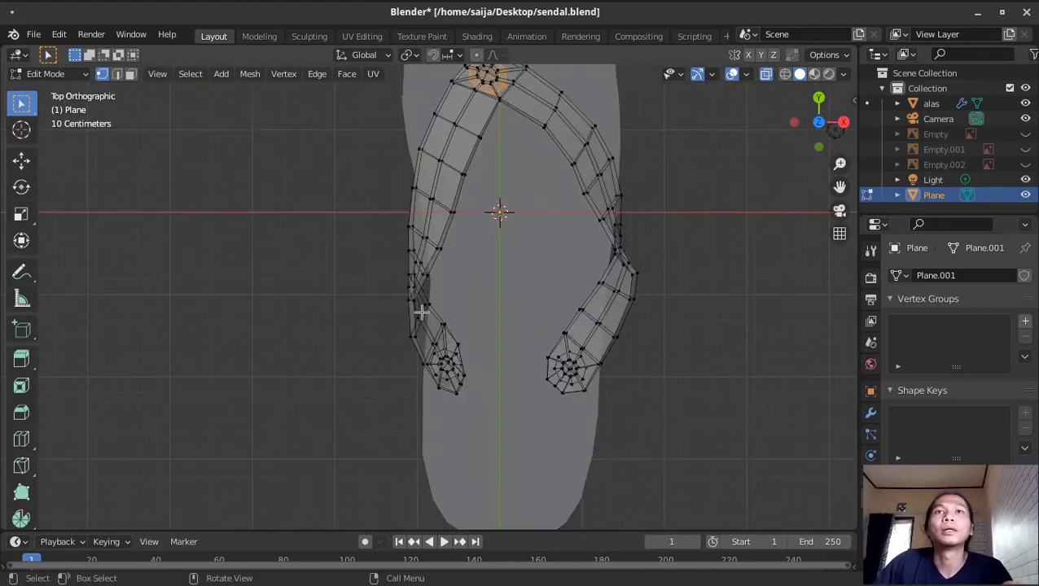
{"action": "middle_click_drag", "start_coordinate": [490, 207], "coordinate": [502, 359], "text": "shift"}
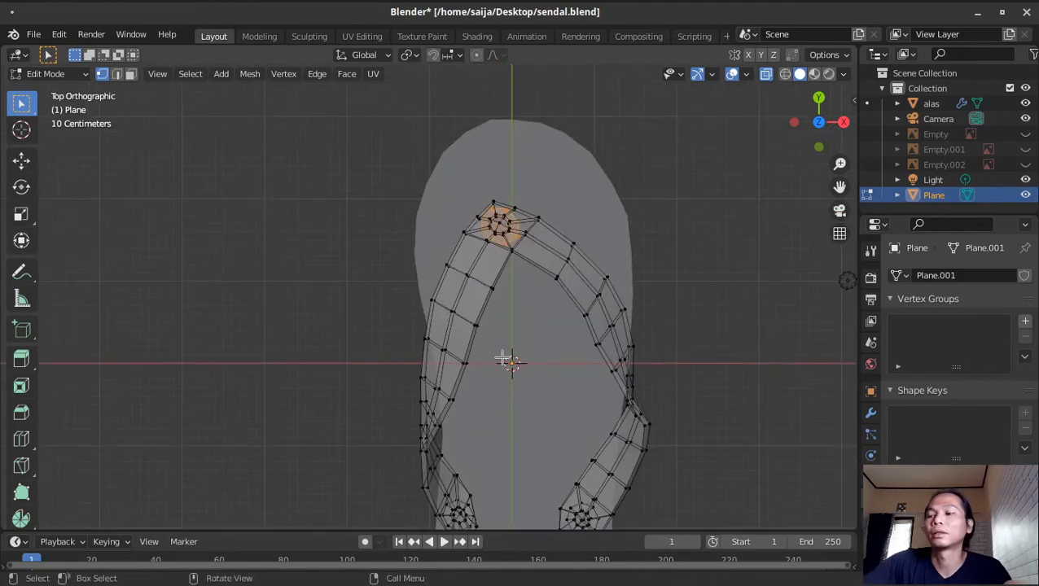
{"action": "key", "text": "ctrl+KP_7"}
{"action": "key", "text": "KP_7"}
{"action": "middle_click_drag", "start_coordinate": [316, 326], "coordinate": [479, 235]}
{"action": "scroll", "coordinate": [435, 240], "scroll_direction": "up", "scroll_amount": 3}
{"action": "middle_click_drag", "start_coordinate": [255, 368], "coordinate": [385, 244]}
{"action": "key", "text": "g"}
{"action": "key", "text": "y"}
{"action": "left_click", "coordinate": [353, 304]}
Move the front peg's selected flange up about 0.156 m along global Z, against the sole's underside
{"action": "key", "text": "KP_1"}
{"action": "key", "text": "g"}
{"action": "key", "text": "z"}
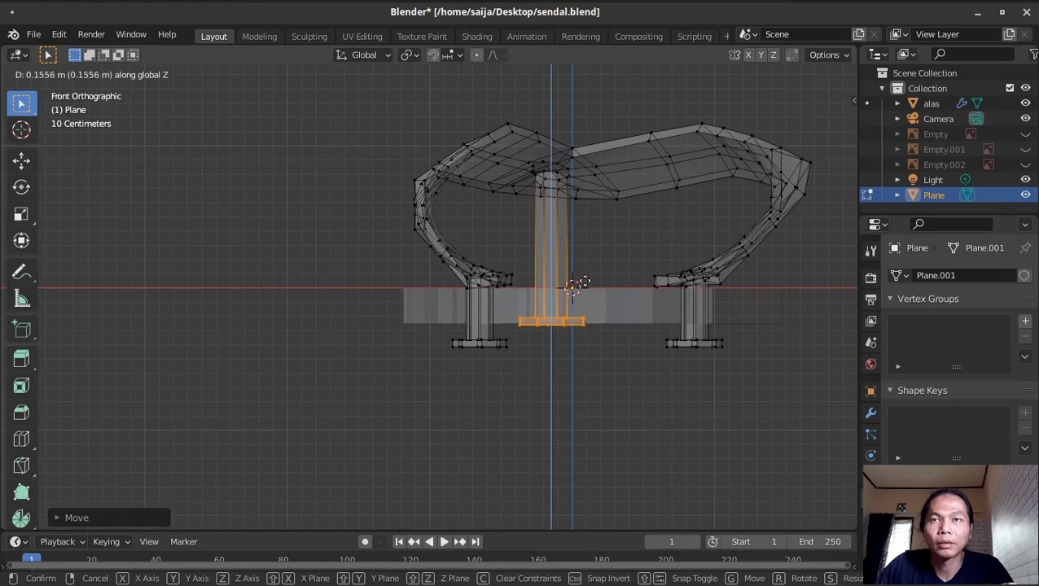
{"action": "left_click", "coordinate": [584, 281]}
Select the flanges of both rear pegs and move them up about 0.156 m along global Z, level with the front flange
{"action": "left_click_drag", "start_coordinate": [646, 329], "coordinate": [381, 339]}
{"action": "key", "text": "g"}
{"action": "key", "text": "z"}
{"action": "right_click", "coordinate": [737, 343]}
{"action": "key", "text": "g"}
{"action": "key", "text": "z"}
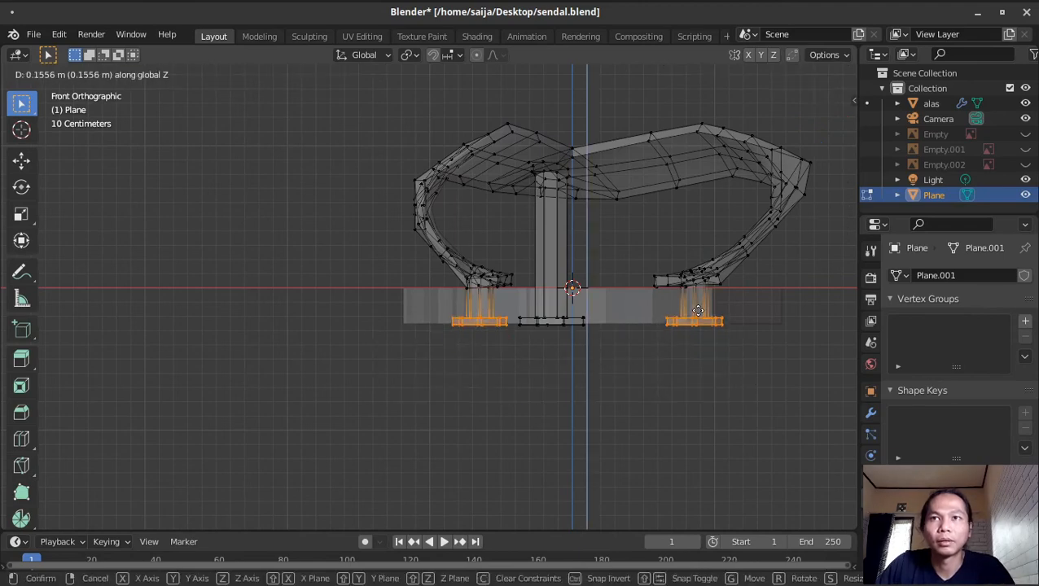
{"action": "left_click", "coordinate": [700, 312]}
Turn X-ray off and, from below, move both rear flanges about 0.016 m in X and -0.156 m in Y
{"action": "middle_click_drag", "start_coordinate": [722, 343], "coordinate": [647, 255]}
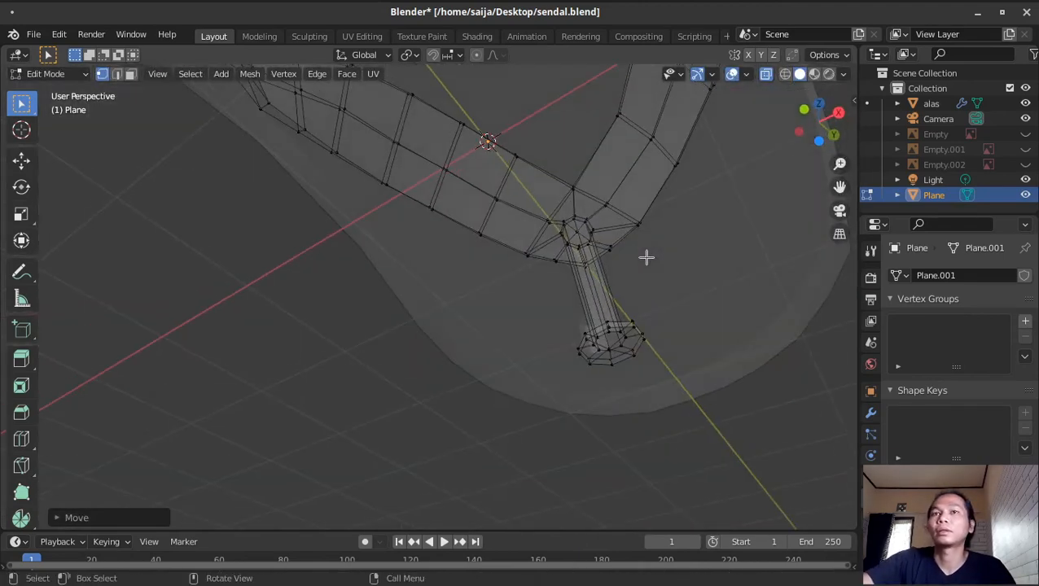
{"action": "key", "text": "KP_7"}
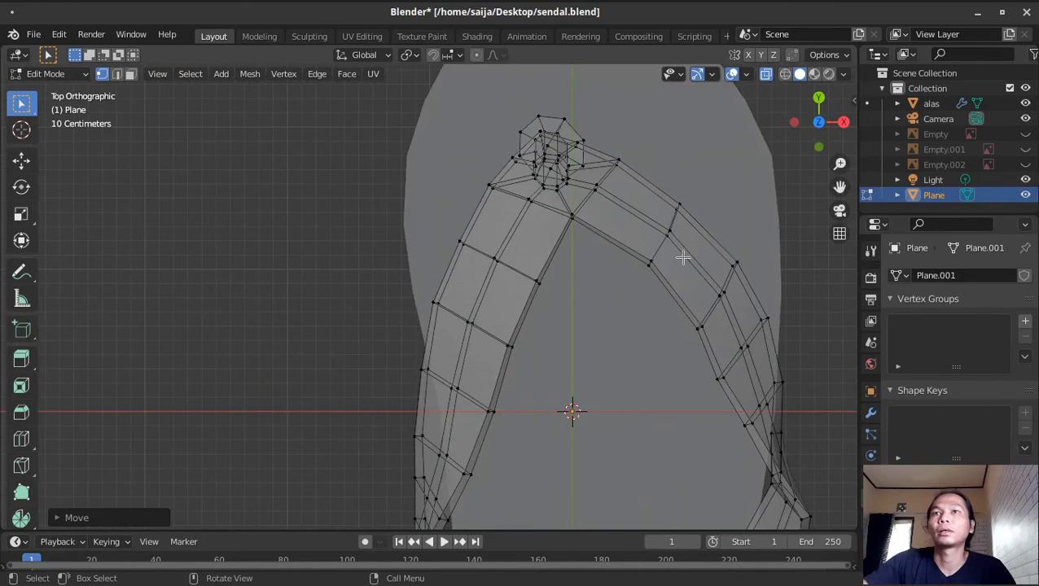
{"action": "left_click", "coordinate": [819, 122]}
{"action": "left_click", "coordinate": [766, 74]}
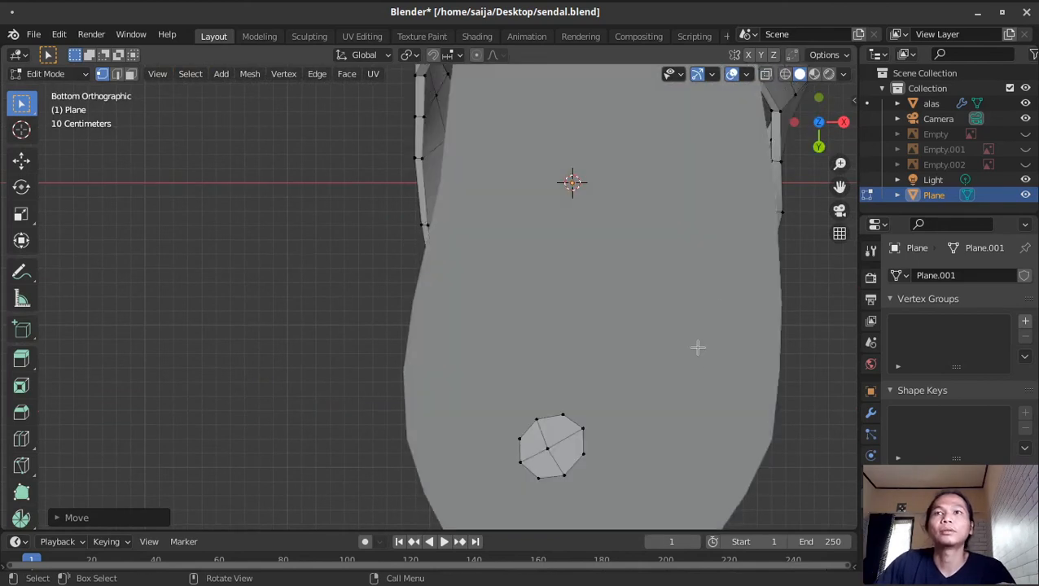
{"action": "scroll", "coordinate": [651, 330], "scroll_direction": "up", "scroll_amount": 5, "text": "shift"}
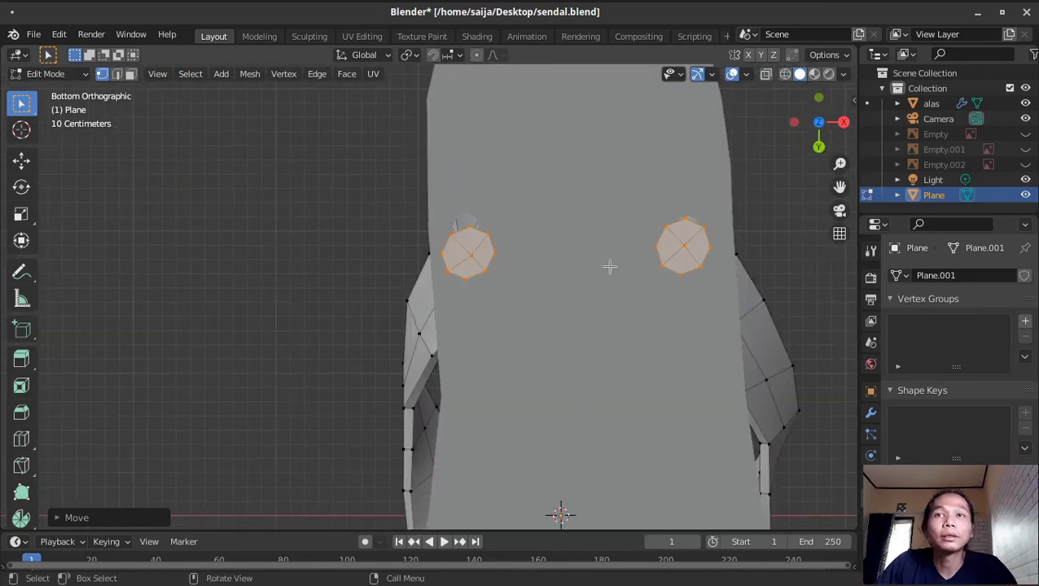
{"action": "key", "text": "g"}
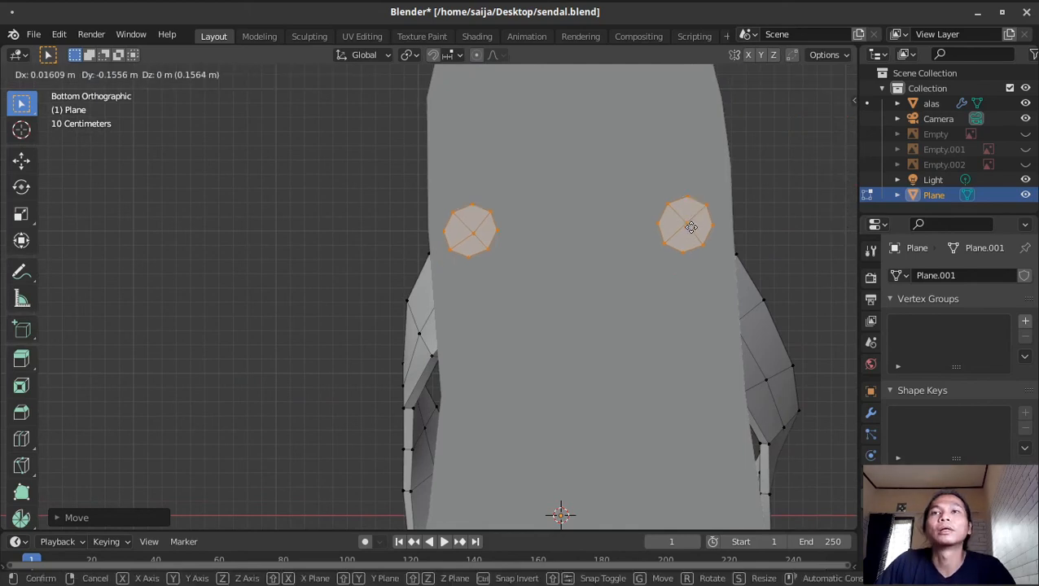
{"action": "left_click", "coordinate": [690, 227]}
Select the small vertex ring on top of one rear strap end and rotate it about 16° to align with the strap
{"action": "middle_click_drag", "start_coordinate": [749, 272], "coordinate": [312, 303]}
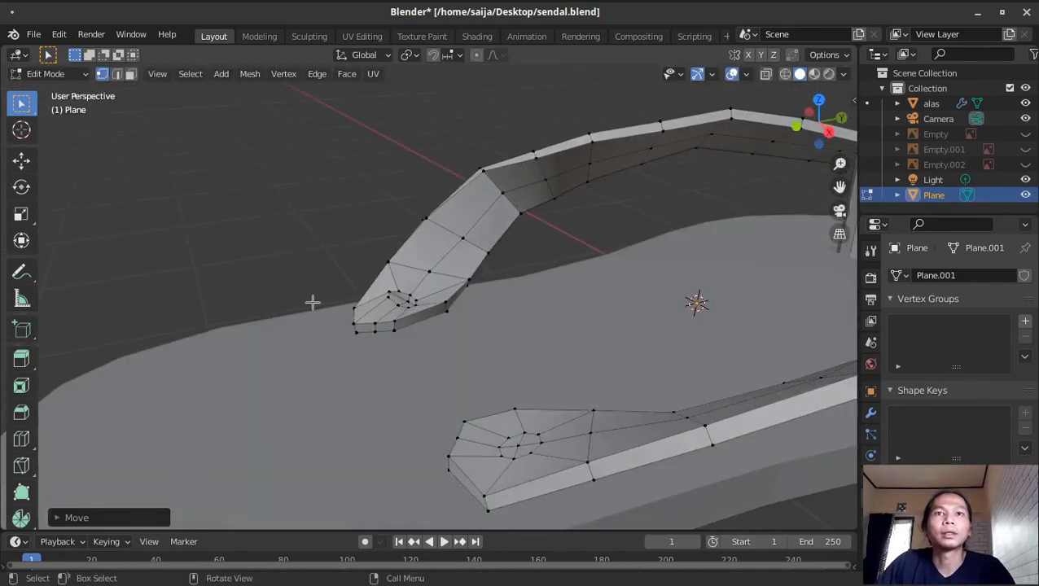
{"action": "left_click", "coordinate": [389, 298]}
{"action": "key", "text": "ctrl+KP_Add"}
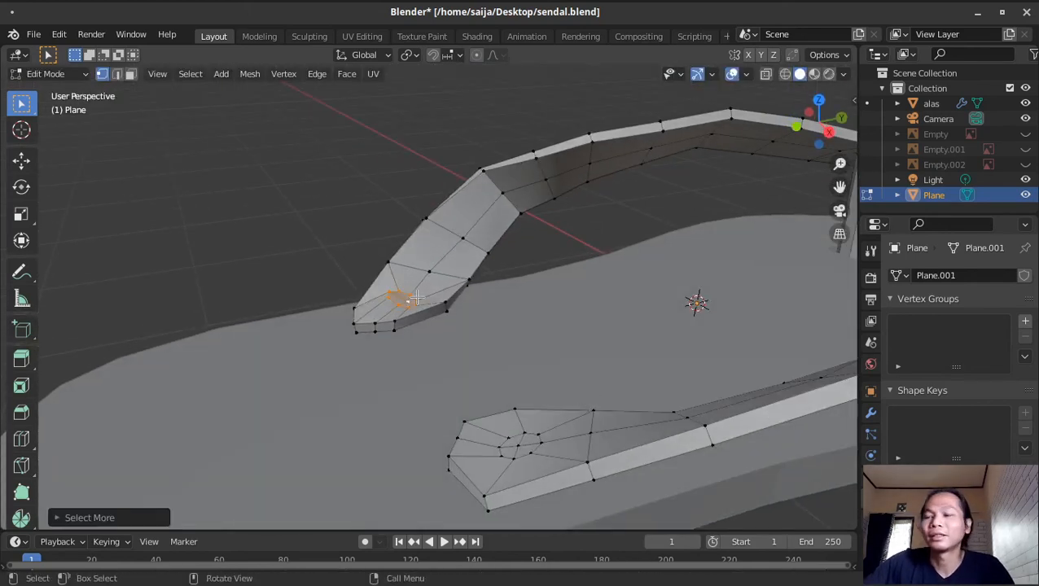
{"action": "middle_click_drag", "start_coordinate": [400, 296], "coordinate": [619, 309]}
{"action": "middle_click_drag", "start_coordinate": [560, 330], "coordinate": [573, 366]}
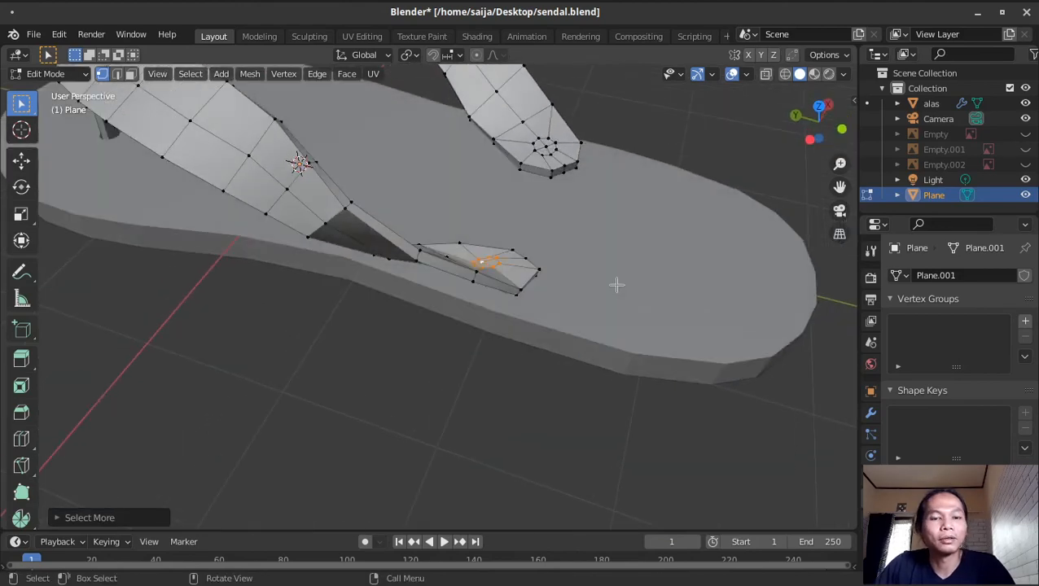
{"action": "key", "text": "r"}
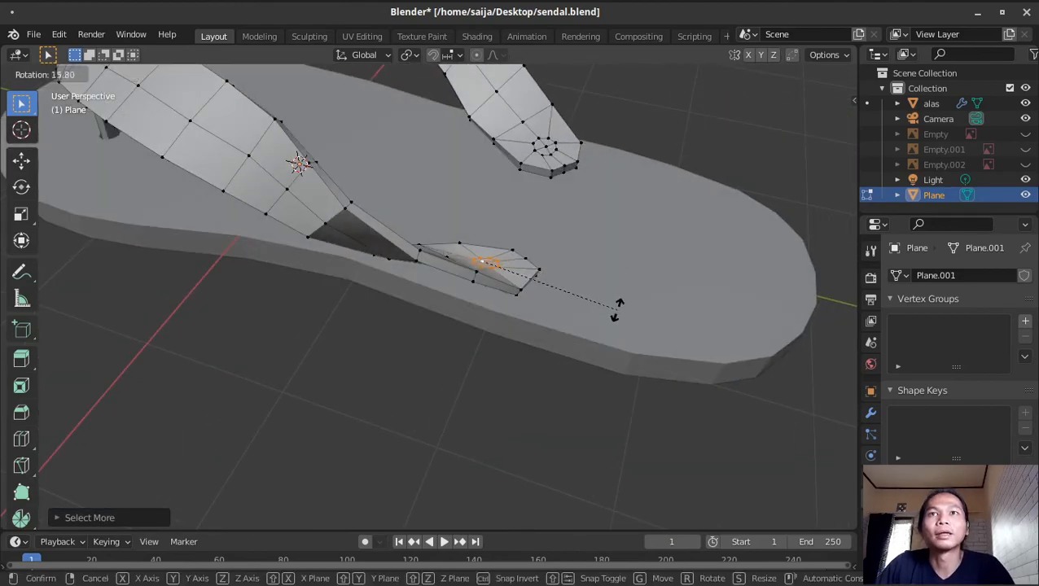
{"action": "left_click", "coordinate": [619, 310]}
Add a centred loop cut around the front peg and scale the loop down
{"action": "middle_click_drag", "start_coordinate": [619, 310], "coordinate": [329, 325]}
{"action": "middle_click_drag", "start_coordinate": [601, 287], "coordinate": [342, 399]}
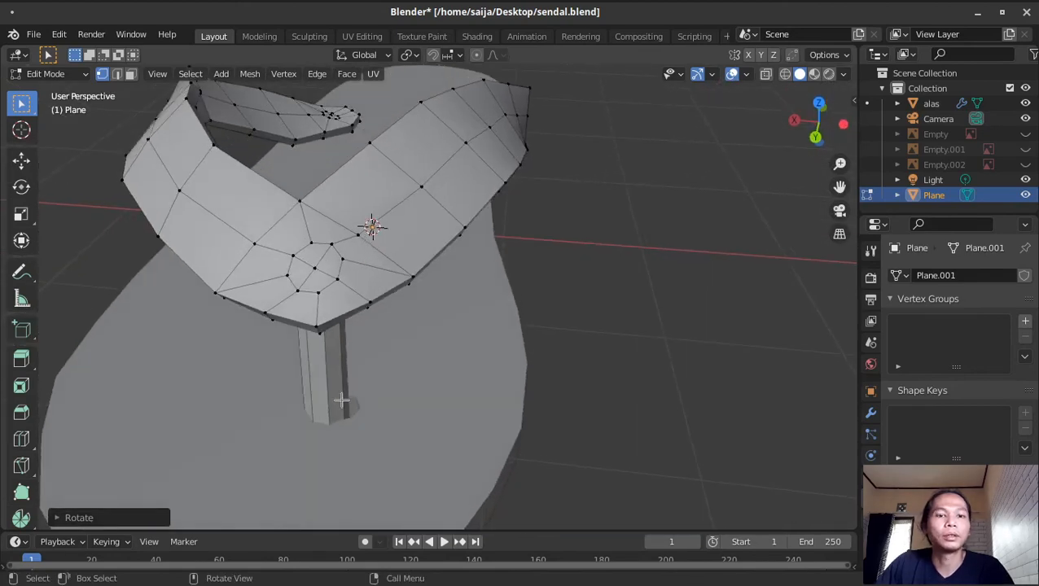
{"action": "key", "text": "ctrl+r"}
{"action": "left_click", "coordinate": [332, 398]}
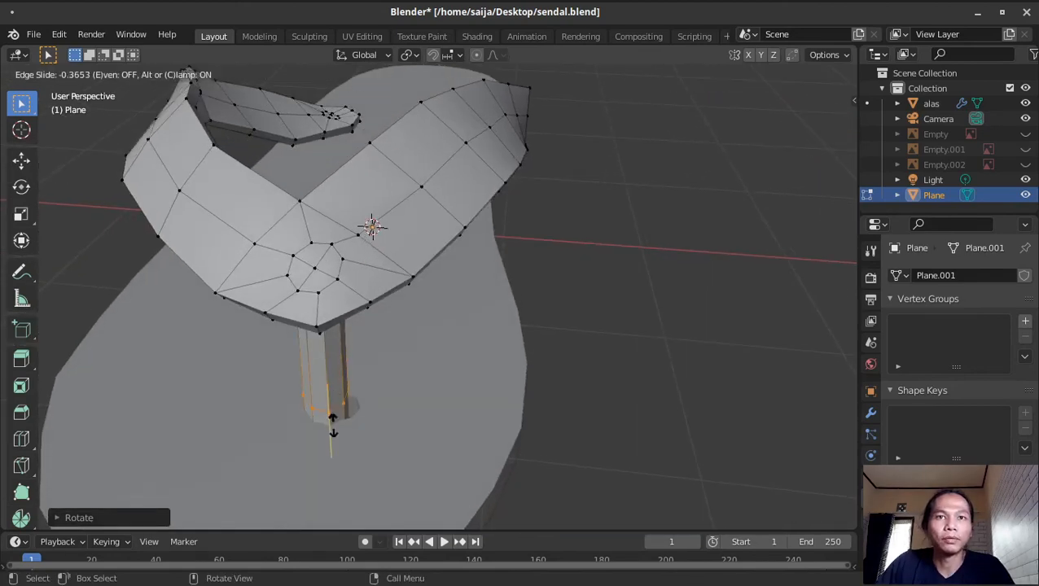
{"action": "right_click", "coordinate": [332, 424]}
{"action": "key", "text": "s"}
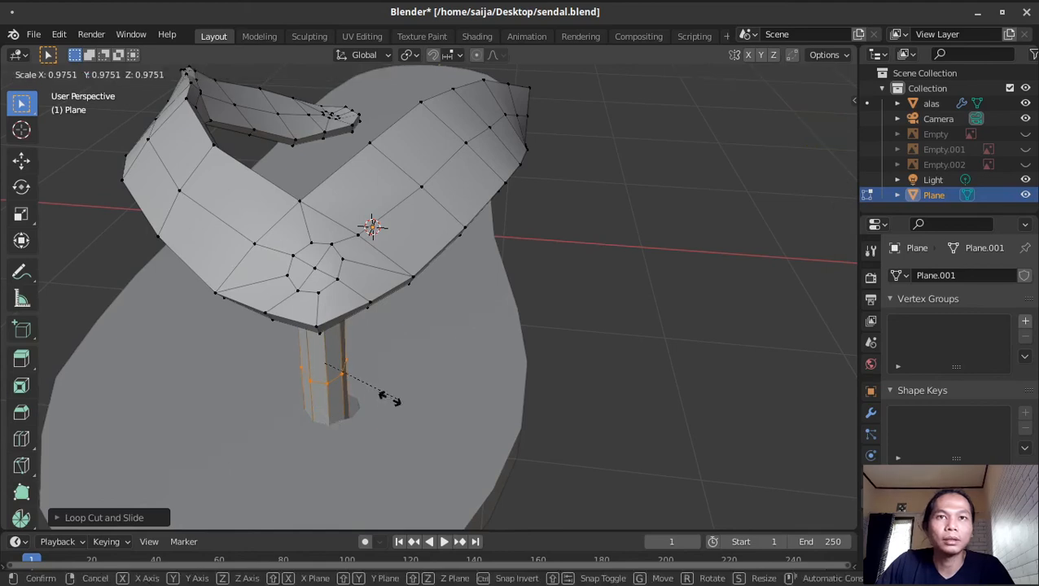
{"action": "left_click", "coordinate": [356, 406]}
Move the front peg's loop down to just above the sole and adjust its position from the side and front
{"action": "key", "text": "g"}
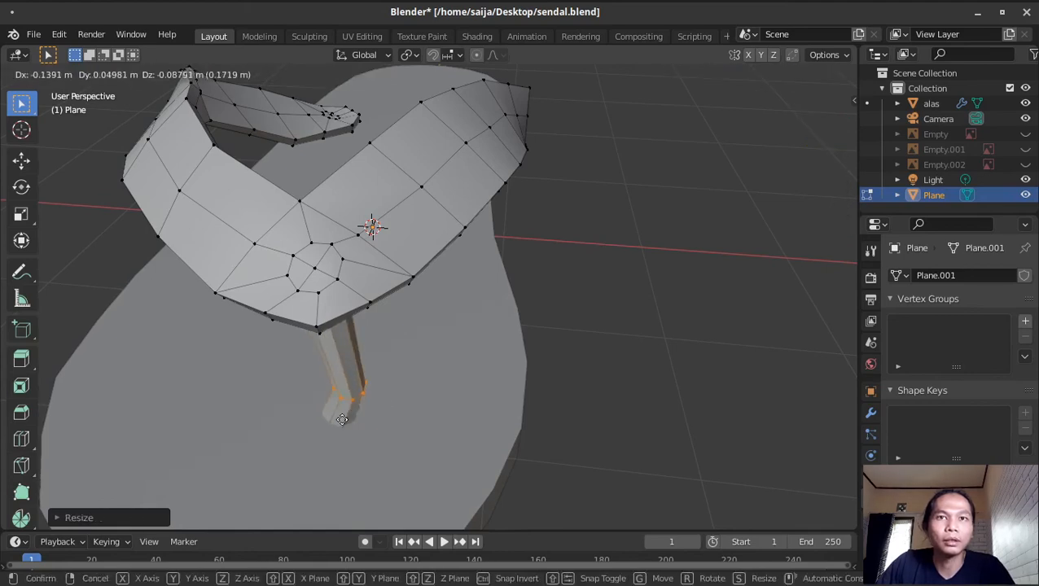
{"action": "left_click", "coordinate": [353, 440]}
{"action": "middle_click_drag", "start_coordinate": [353, 440], "coordinate": [188, 371]}
{"action": "key", "text": "g"}
{"action": "left_click", "coordinate": [330, 240]}
{"action": "key", "text": "g"}
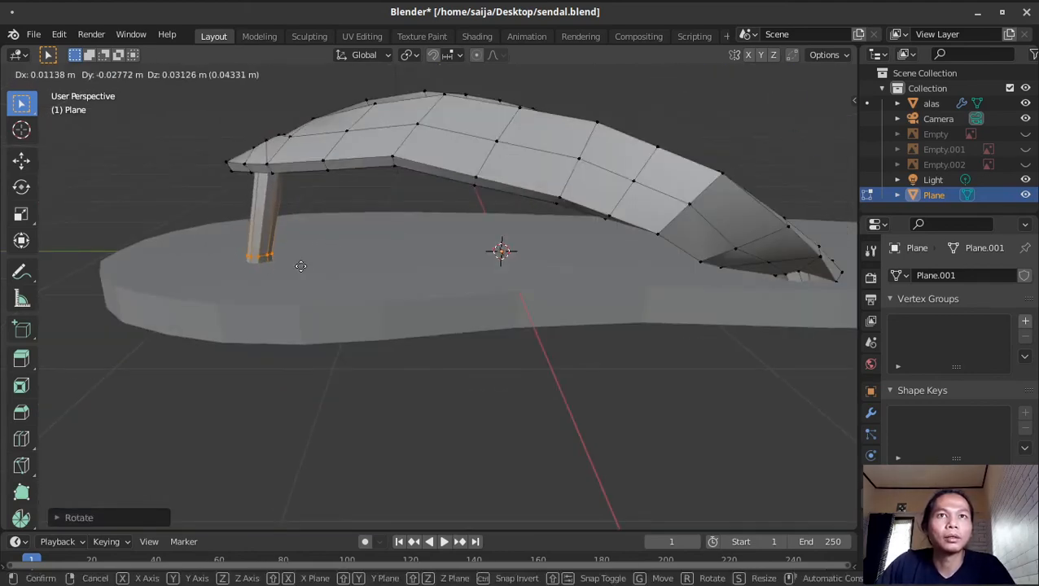
{"action": "left_click", "coordinate": [337, 230]}
{"action": "middle_click_drag", "start_coordinate": [300, 281], "coordinate": [450, 306]}
{"action": "key", "text": "KP_1"}
{"action": "key", "text": "g"}
{"action": "left_click", "coordinate": [446, 299]}
Add a centred loop cut around the front peg's upper section and move it to bend the peg slightly
{"action": "mouse_move", "coordinate": [448, 428]}
{"action": "middle_mouse_down"}
{"action": "mouse_move", "coordinate": [452, 297]}
{"action": "mouse_move", "coordinate": [450, 423]}
{"action": "middle_mouse_up"}
{"action": "key", "text": "KP_1"}
{"action": "key", "text": "ctrl+r"}
{"action": "left_click", "coordinate": [514, 173]}
{"action": "right_click", "coordinate": [514, 173]}
{"action": "key", "text": "g"}
{"action": "left_click", "coordinate": [522, 190]}
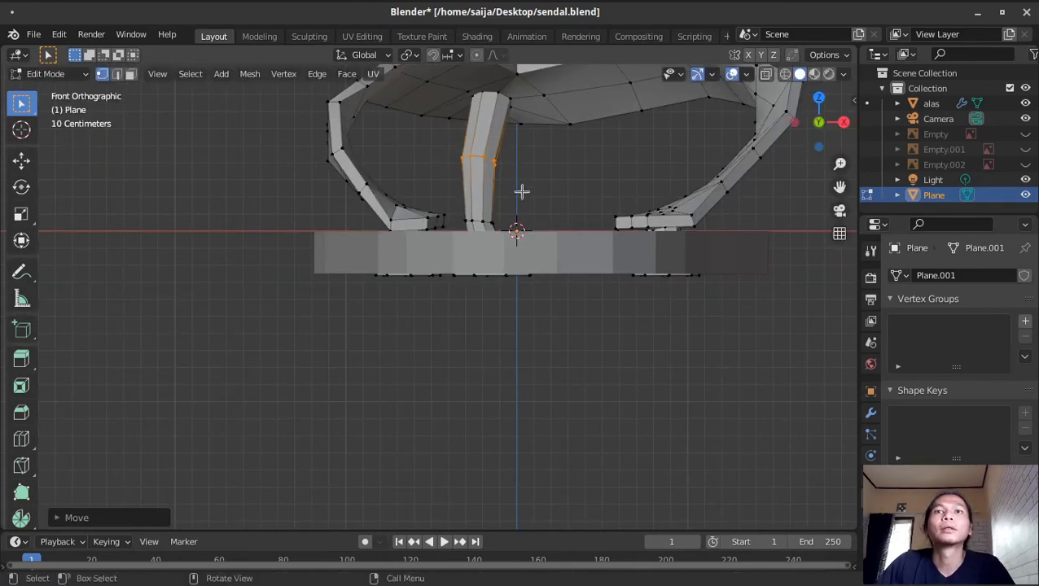
Return to Object Mode and add a Subdivision Surface modifier to the strap
{"action": "middle_click_drag", "start_coordinate": [522, 189], "coordinate": [515, 283]}
{"action": "key", "text": "Tab"}
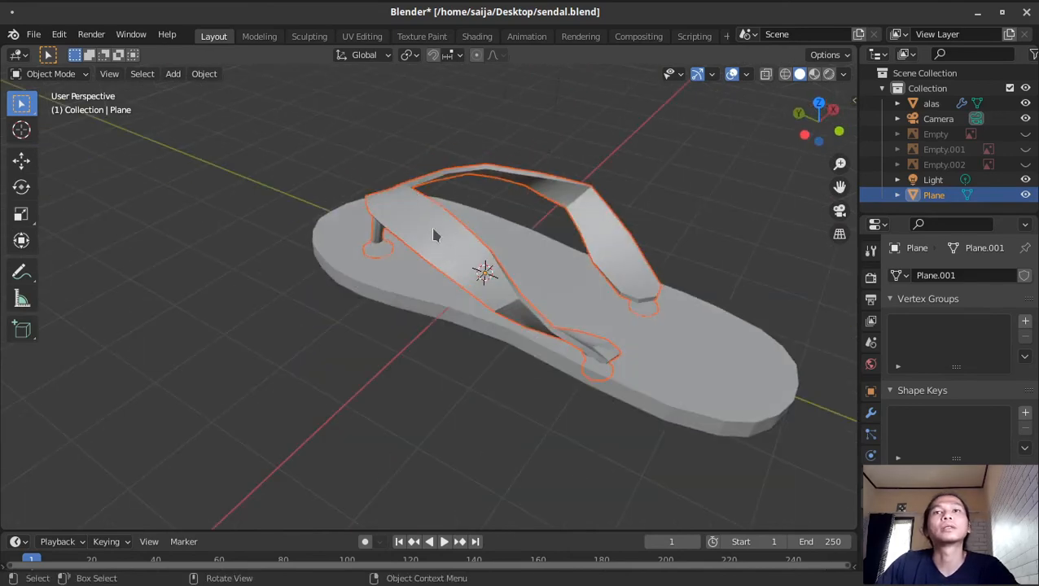
{"action": "middle_click_drag", "start_coordinate": [434, 235], "coordinate": [521, 262]}
{"action": "left_click", "coordinate": [871, 413]}
{"action": "left_click", "coordinate": [941, 276]}
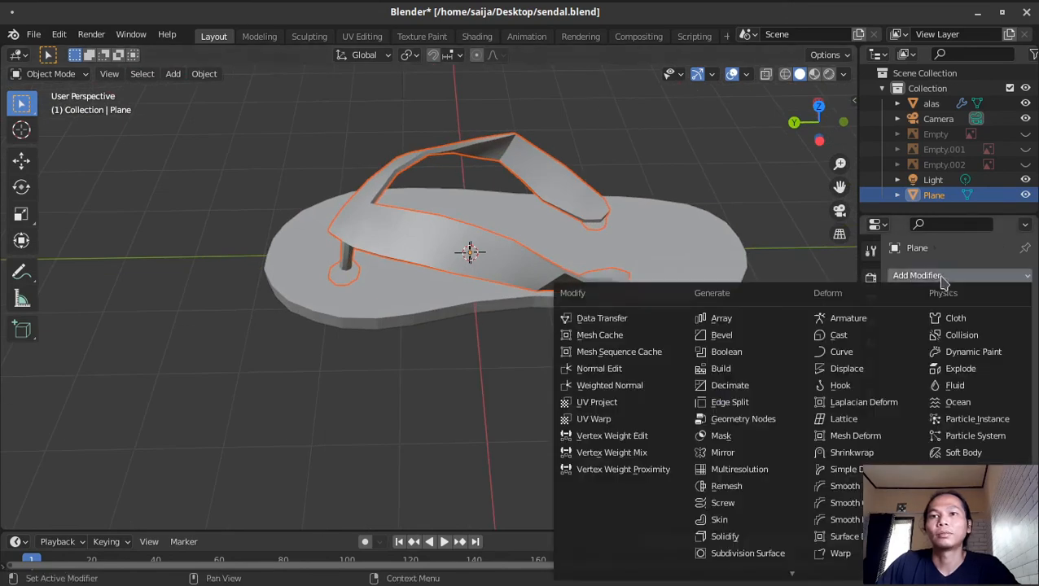
{"action": "left_click", "coordinate": [746, 538]}
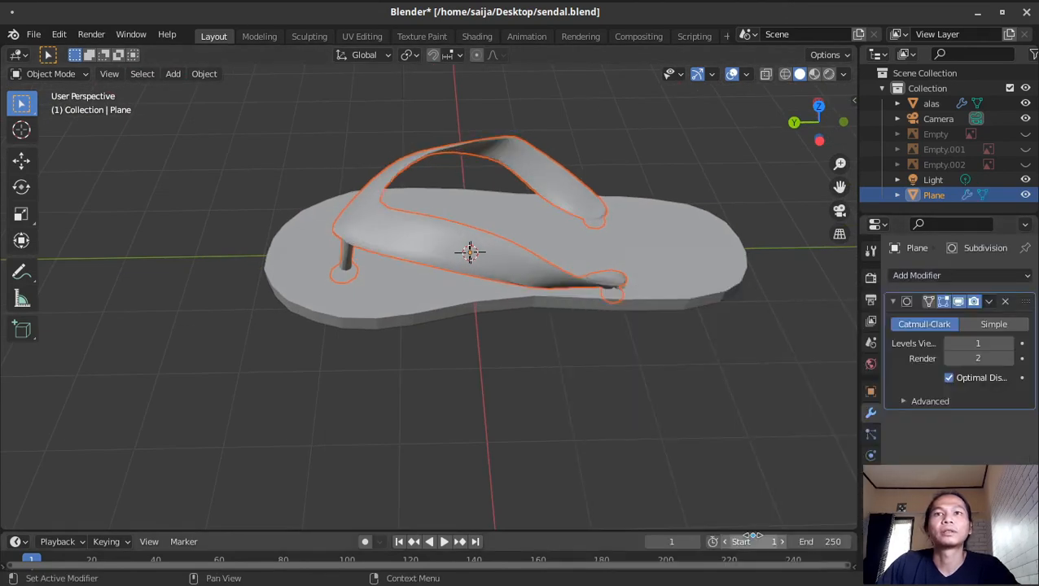
Add a Subdivision Surface modifier with 2 viewport levels to the sole, after its Solidify modifier
{"action": "middle_click_drag", "start_coordinate": [610, 230], "coordinate": [610, 231]}
{"action": "left_click", "coordinate": [617, 265]}
{"action": "left_click", "coordinate": [893, 302]}
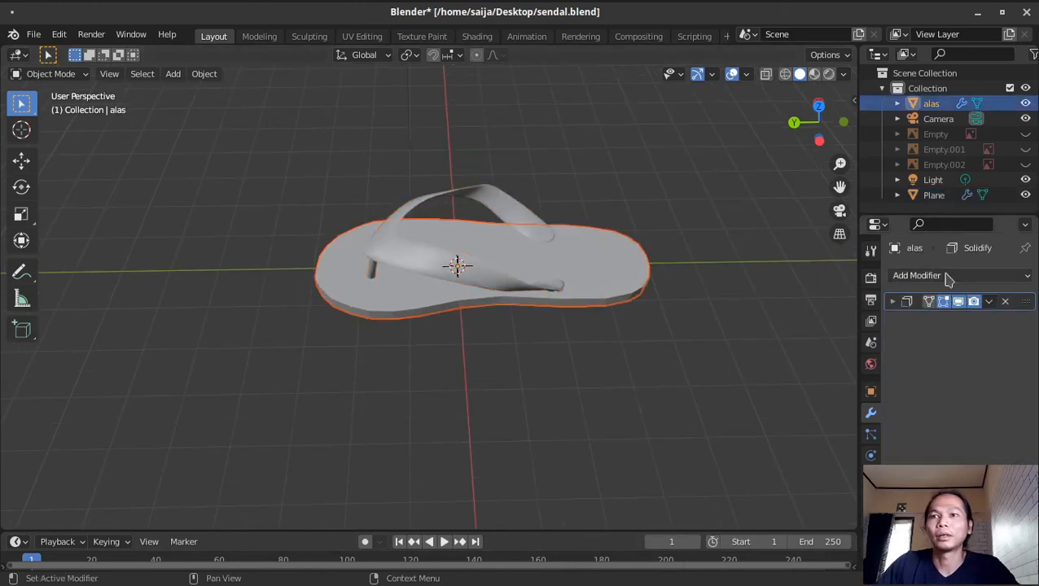
{"action": "left_click", "coordinate": [944, 276]}
{"action": "left_click", "coordinate": [747, 553]}
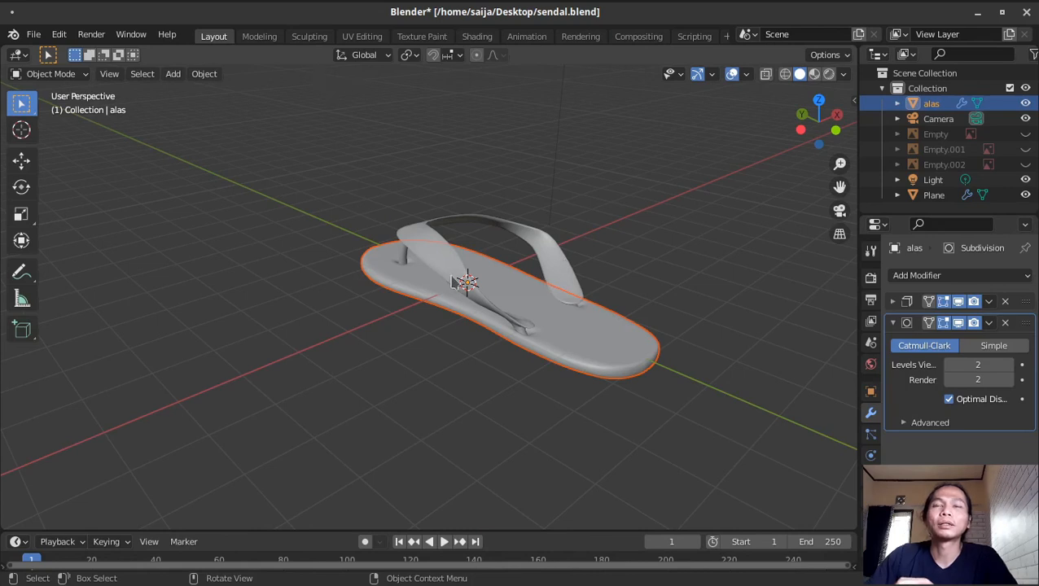
Add edge loop cuts close to the sole's outline around the front and heel sections, and return to Object Mode
{"action": "middle_click_drag", "start_coordinate": [453, 281], "coordinate": [462, 361]}
{"action": "key", "text": "Tab"}
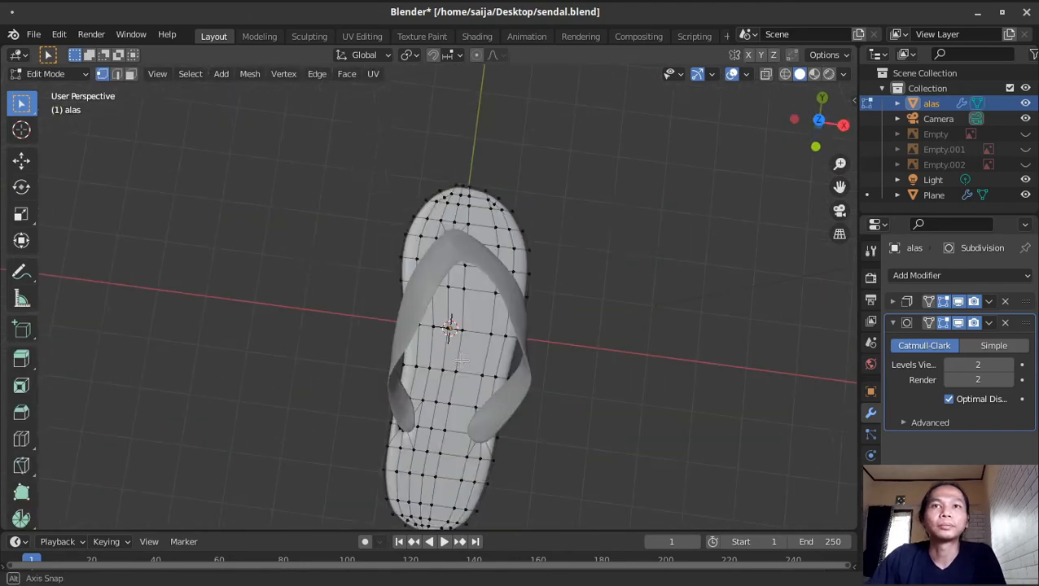
{"action": "key", "text": "ctrl+r"}
{"action": "left_click", "coordinate": [524, 233]}
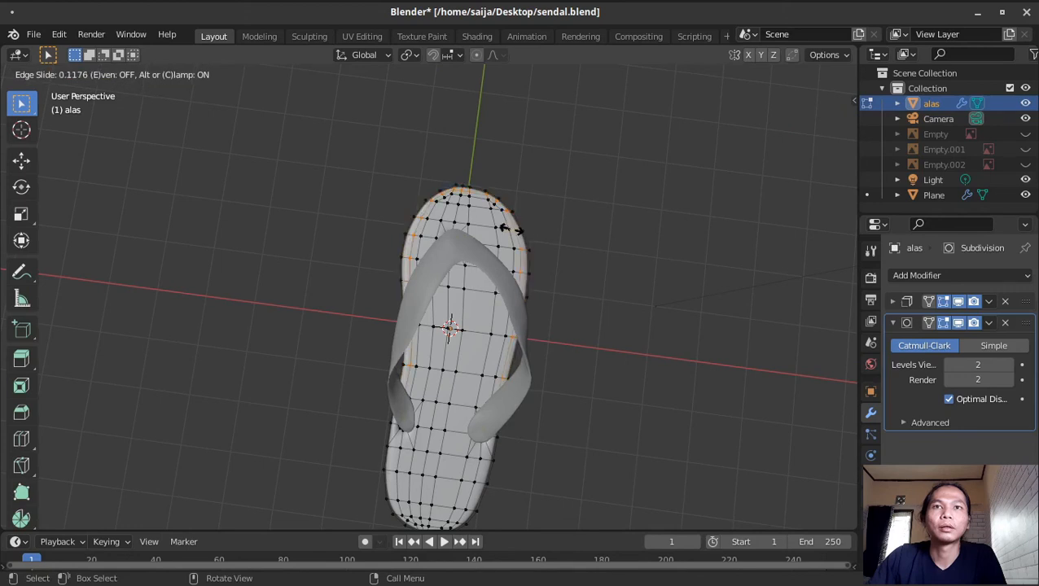
{"action": "left_click", "coordinate": [508, 232]}
{"action": "key", "text": "ctrl+r"}
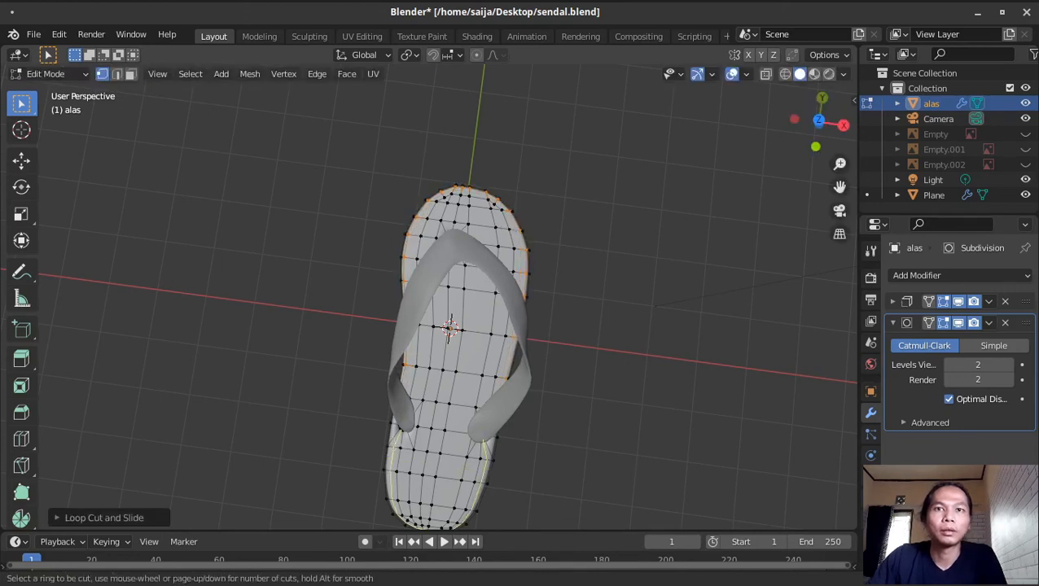
{"action": "left_click", "coordinate": [389, 442]}
{"action": "left_click", "coordinate": [530, 420]}
{"action": "key", "text": "Tab"}
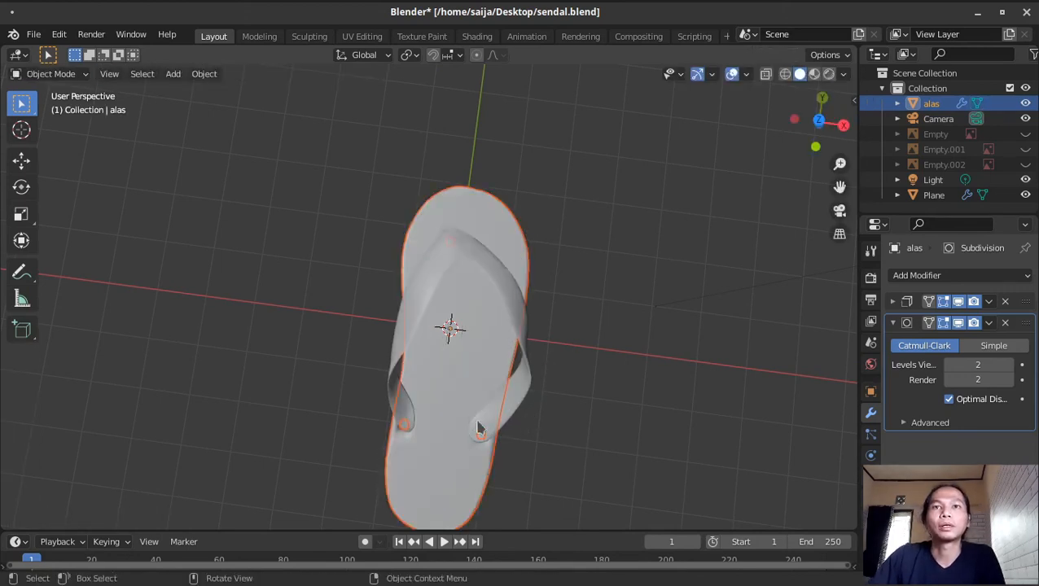
{"action": "middle_click_drag", "start_coordinate": [479, 429], "coordinate": [517, 318]}
{"action": "middle_click_drag", "start_coordinate": [439, 324], "coordinate": [480, 348]}
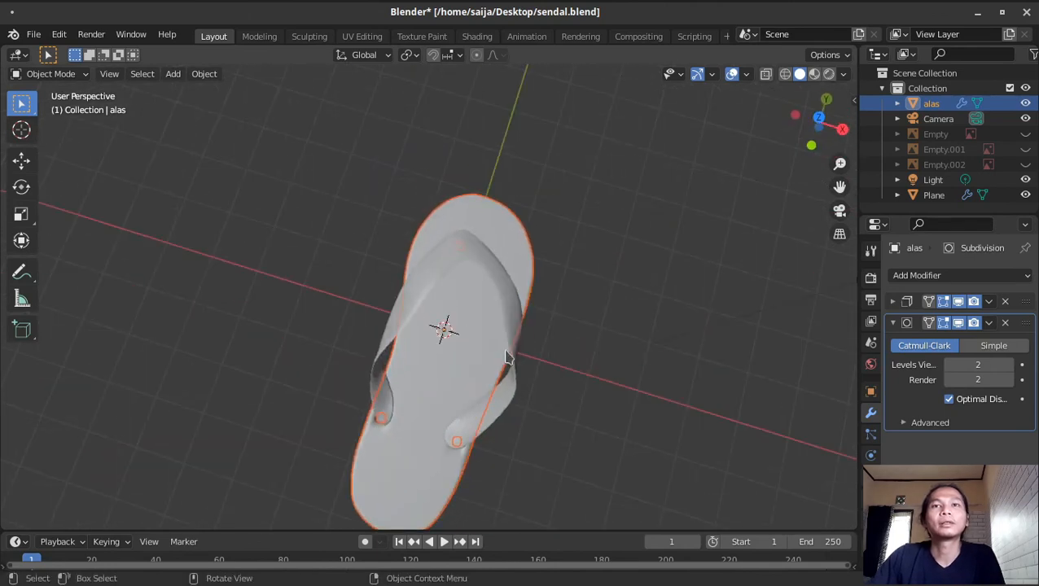
{"action": "key", "text": "Tab"}
{"action": "key", "text": "Tab"}
{"action": "middle_click_drag", "start_coordinate": [541, 359], "coordinate": [557, 295]}
Edit the strap from above and move vertices on both of its sides with smooth proportional editing to round its outline
{"action": "key", "text": "KP_7"}
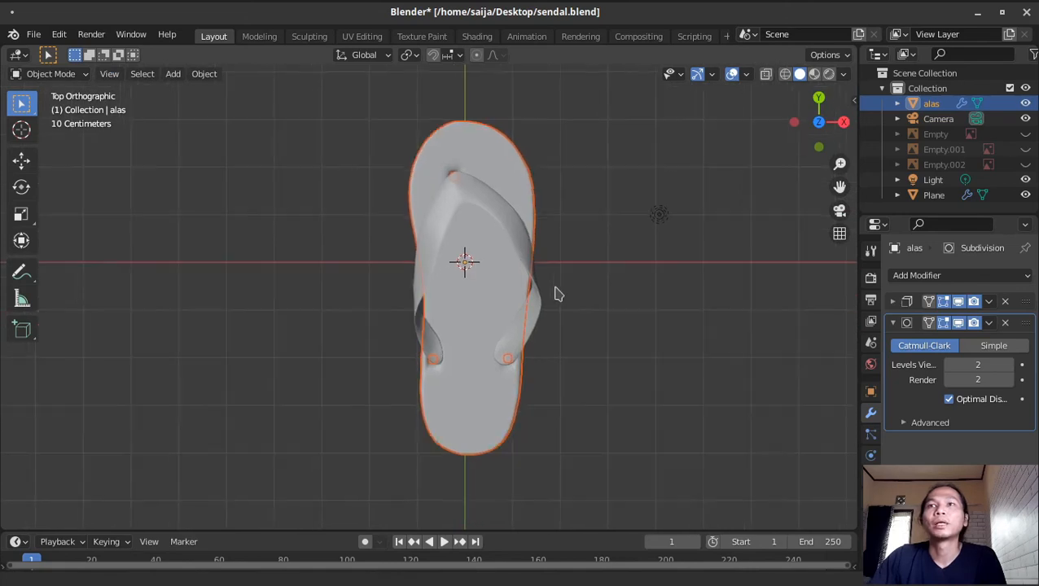
{"action": "left_click", "coordinate": [511, 224]}
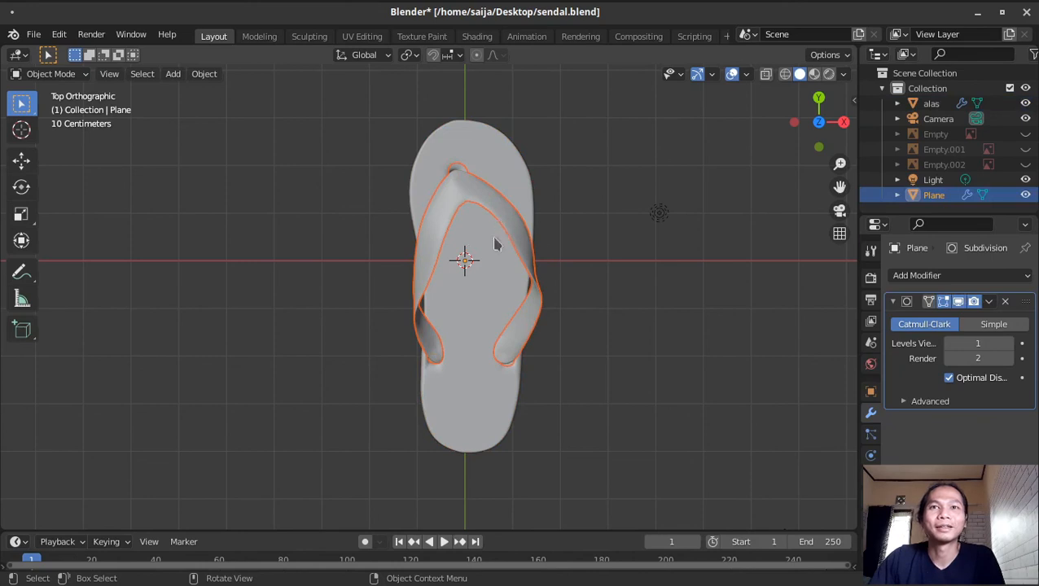
{"action": "key", "text": "Tab"}
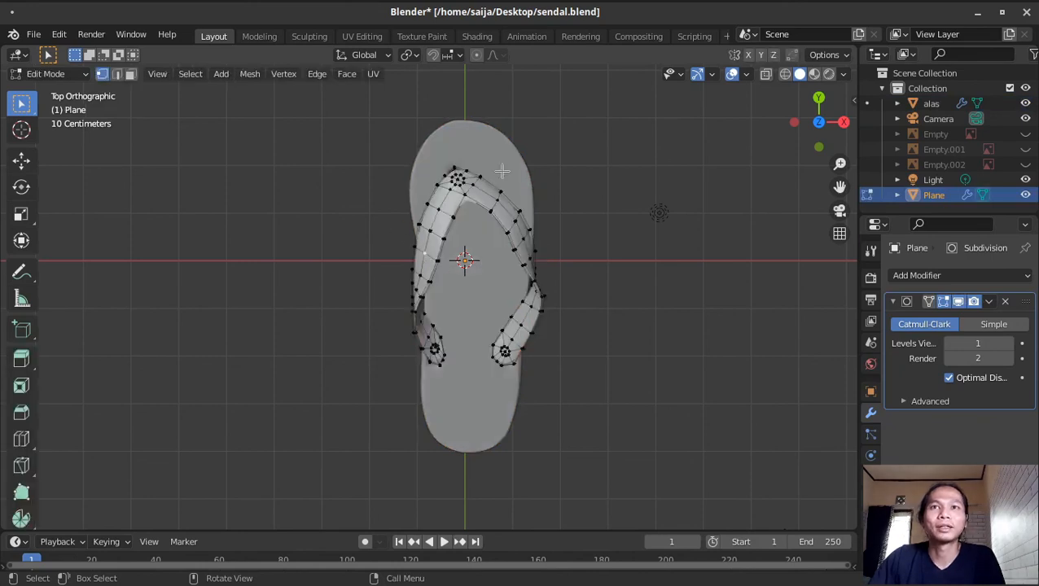
{"action": "key", "text": "g"}
{"action": "left_click", "coordinate": [444, 266]}
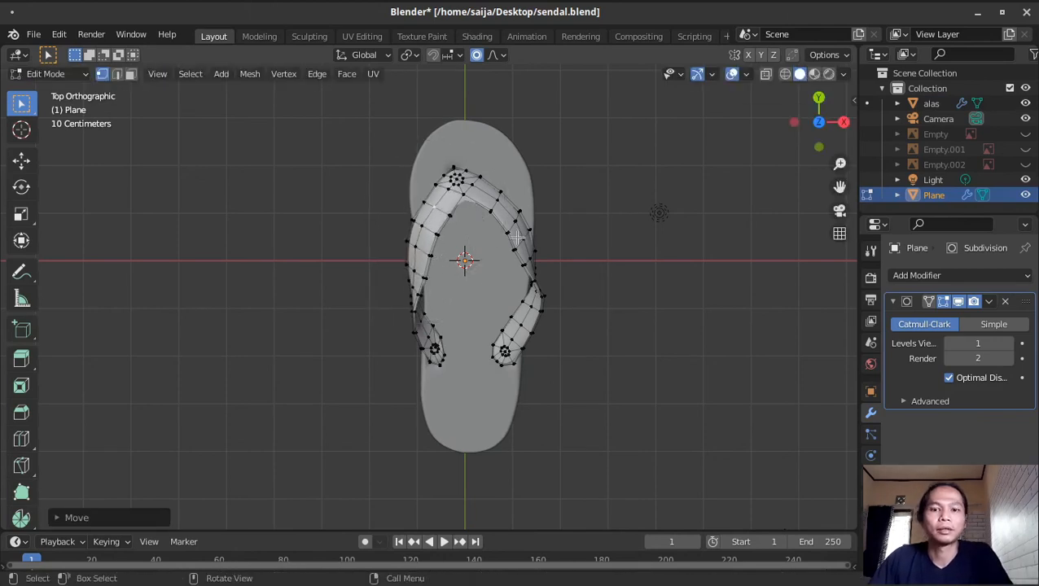
{"action": "key", "text": "g"}
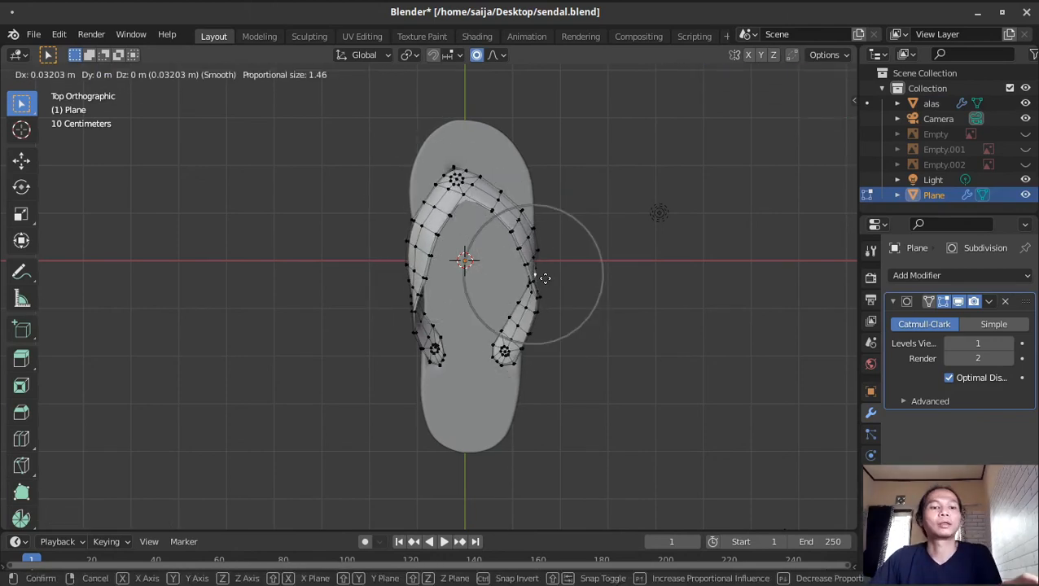
{"action": "left_click", "coordinate": [545, 277]}
Select the whole strap mesh, apply Smooth Vertices and return to Object Mode
{"action": "key", "text": "a"}
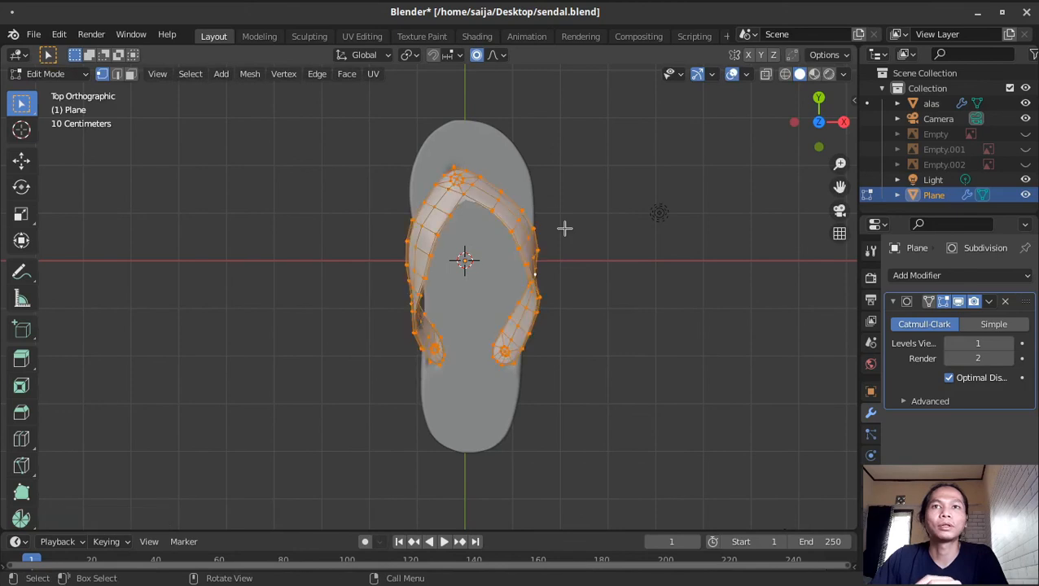
{"action": "right_click", "coordinate": [564, 229]}
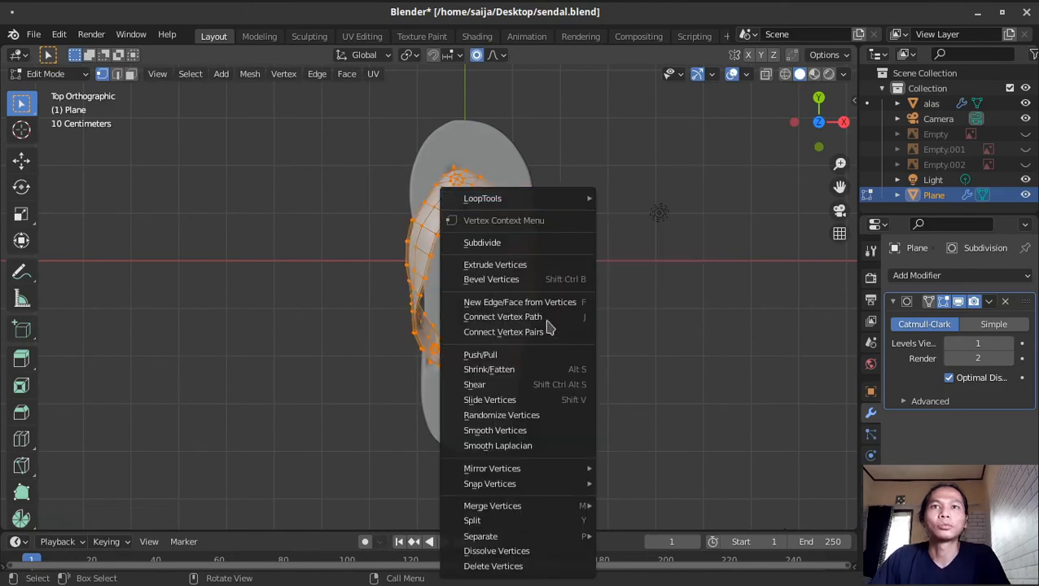
{"action": "left_click", "coordinate": [521, 431]}
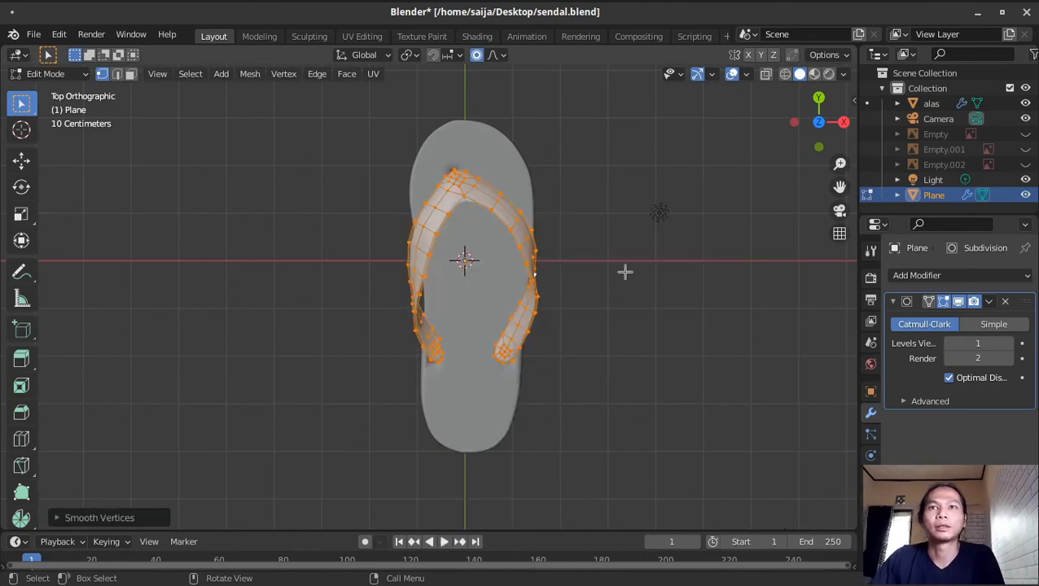
{"action": "key", "text": "Tab"}
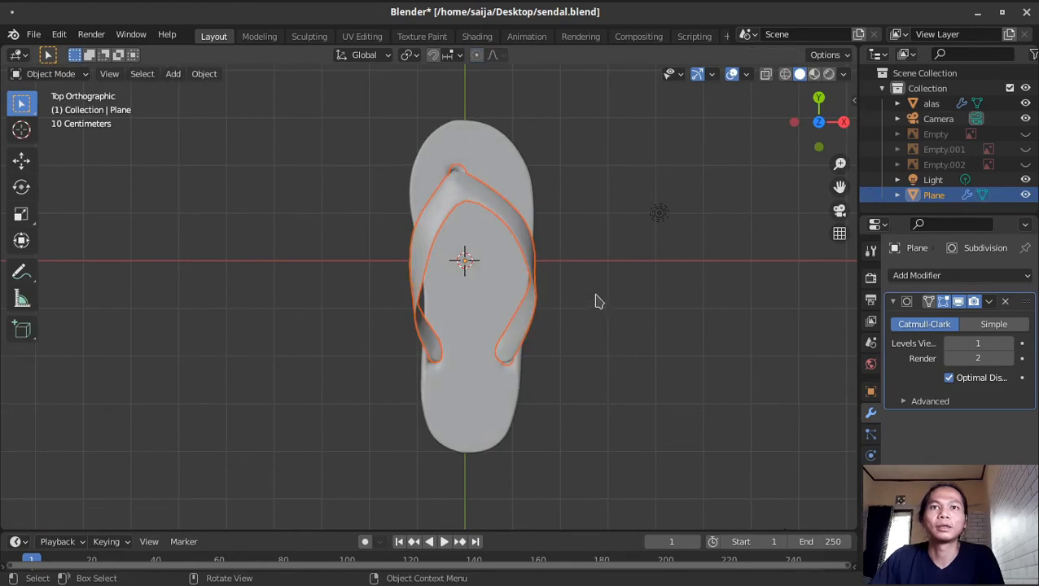
{"action": "middle_click_drag", "start_coordinate": [595, 301], "coordinate": [503, 316]}
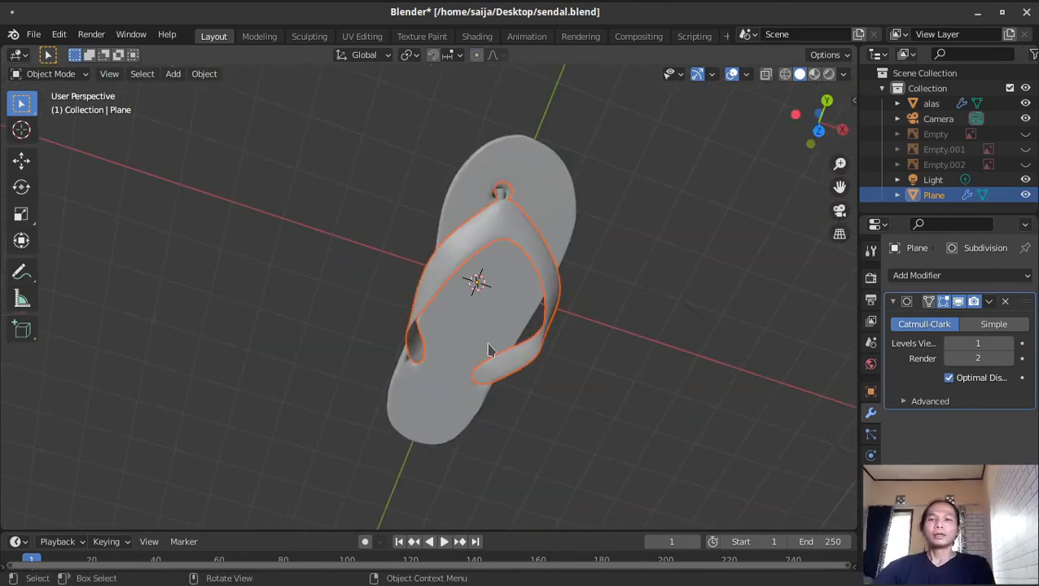
{"action": "middle_click_drag", "start_coordinate": [488, 350], "coordinate": [606, 316]}
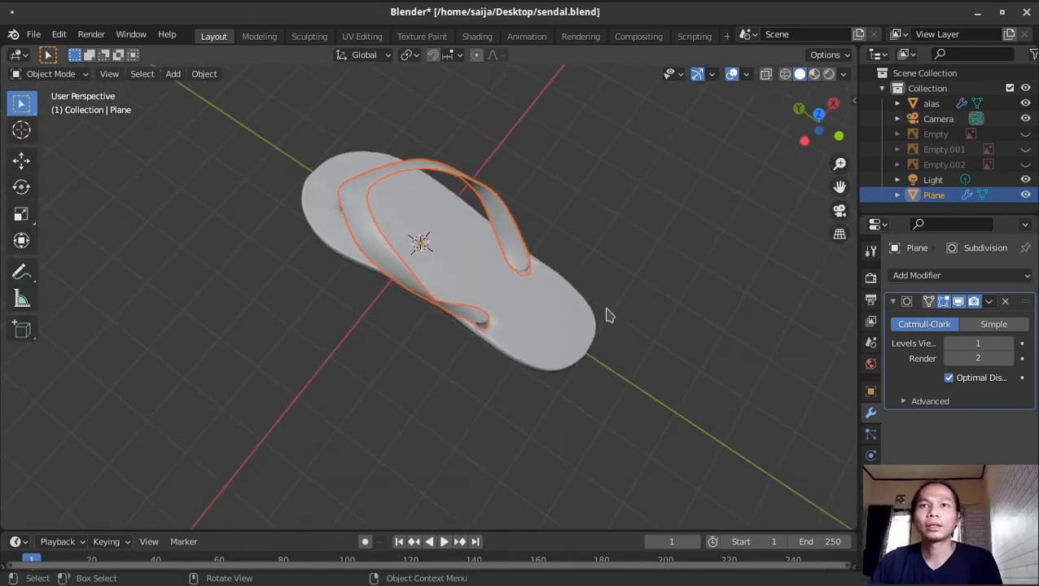
{"action": "middle_click_drag", "start_coordinate": [544, 331], "coordinate": [502, 285]}
{"action": "middle_click_drag", "start_coordinate": [533, 323], "coordinate": [539, 174]}
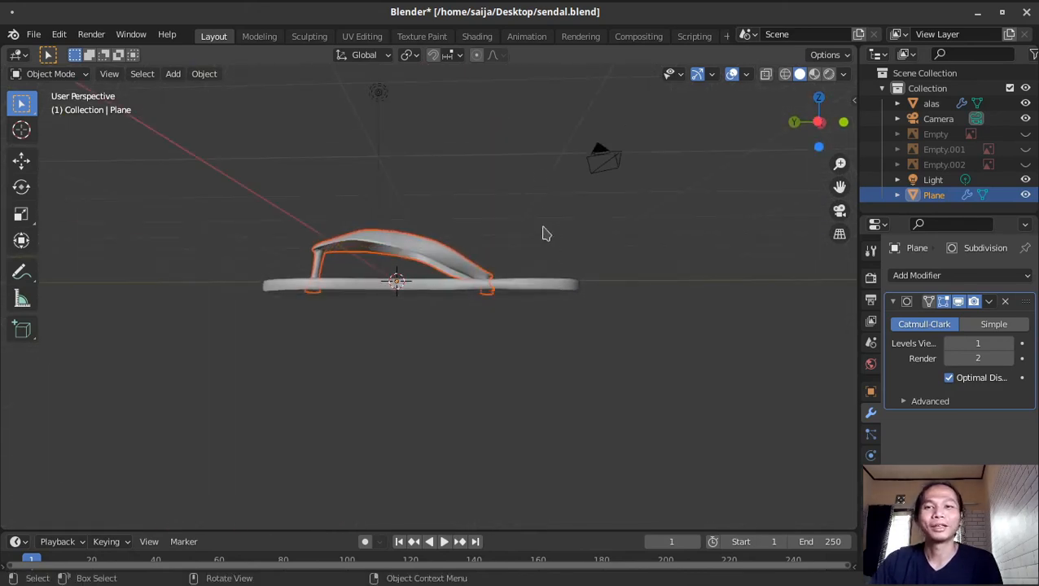
{"action": "middle_click_drag", "start_coordinate": [546, 234], "coordinate": [549, 299]}
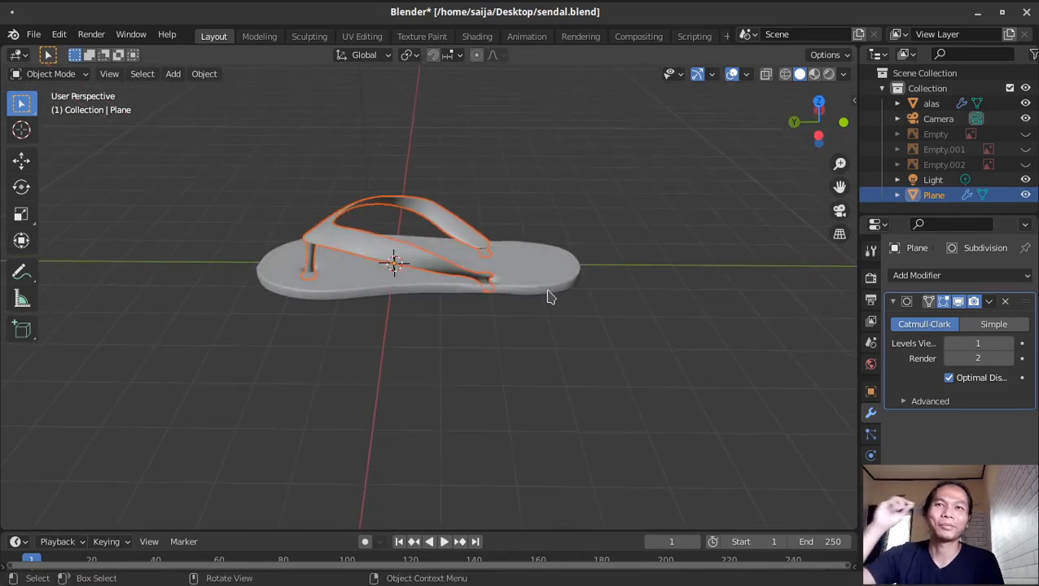